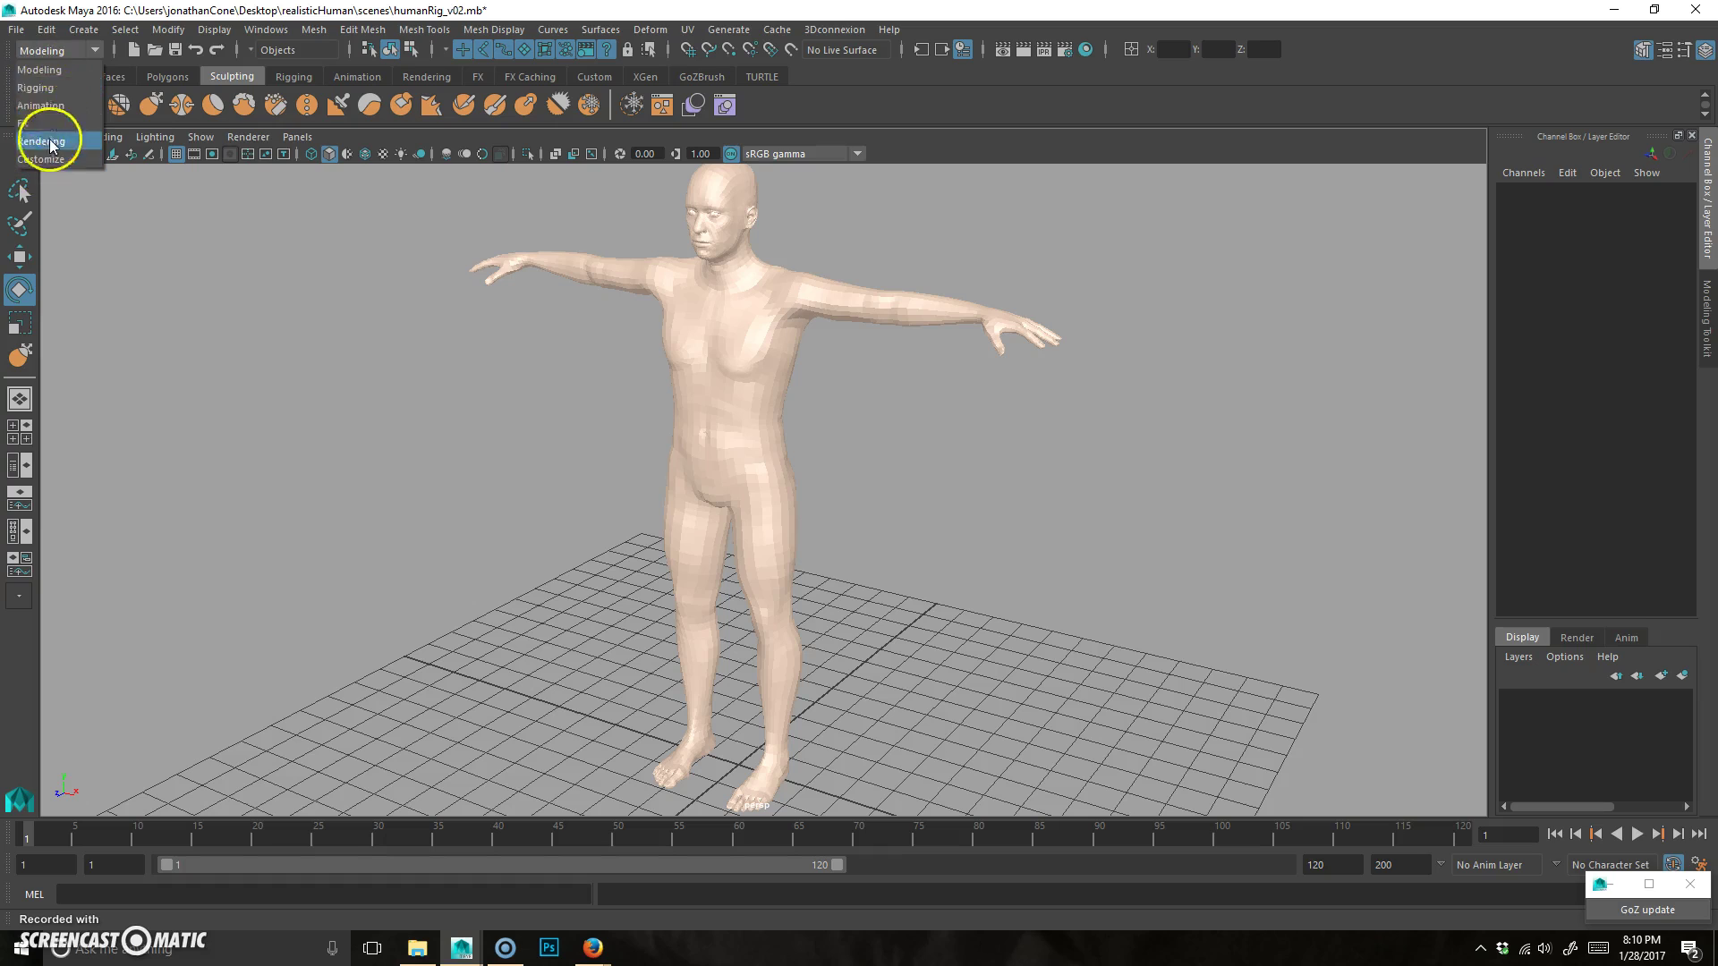
Switch to the Rigging menu set and shelf, and open the HumanIK character controls.
{"action": "left_click", "coordinate": [36, 88]}
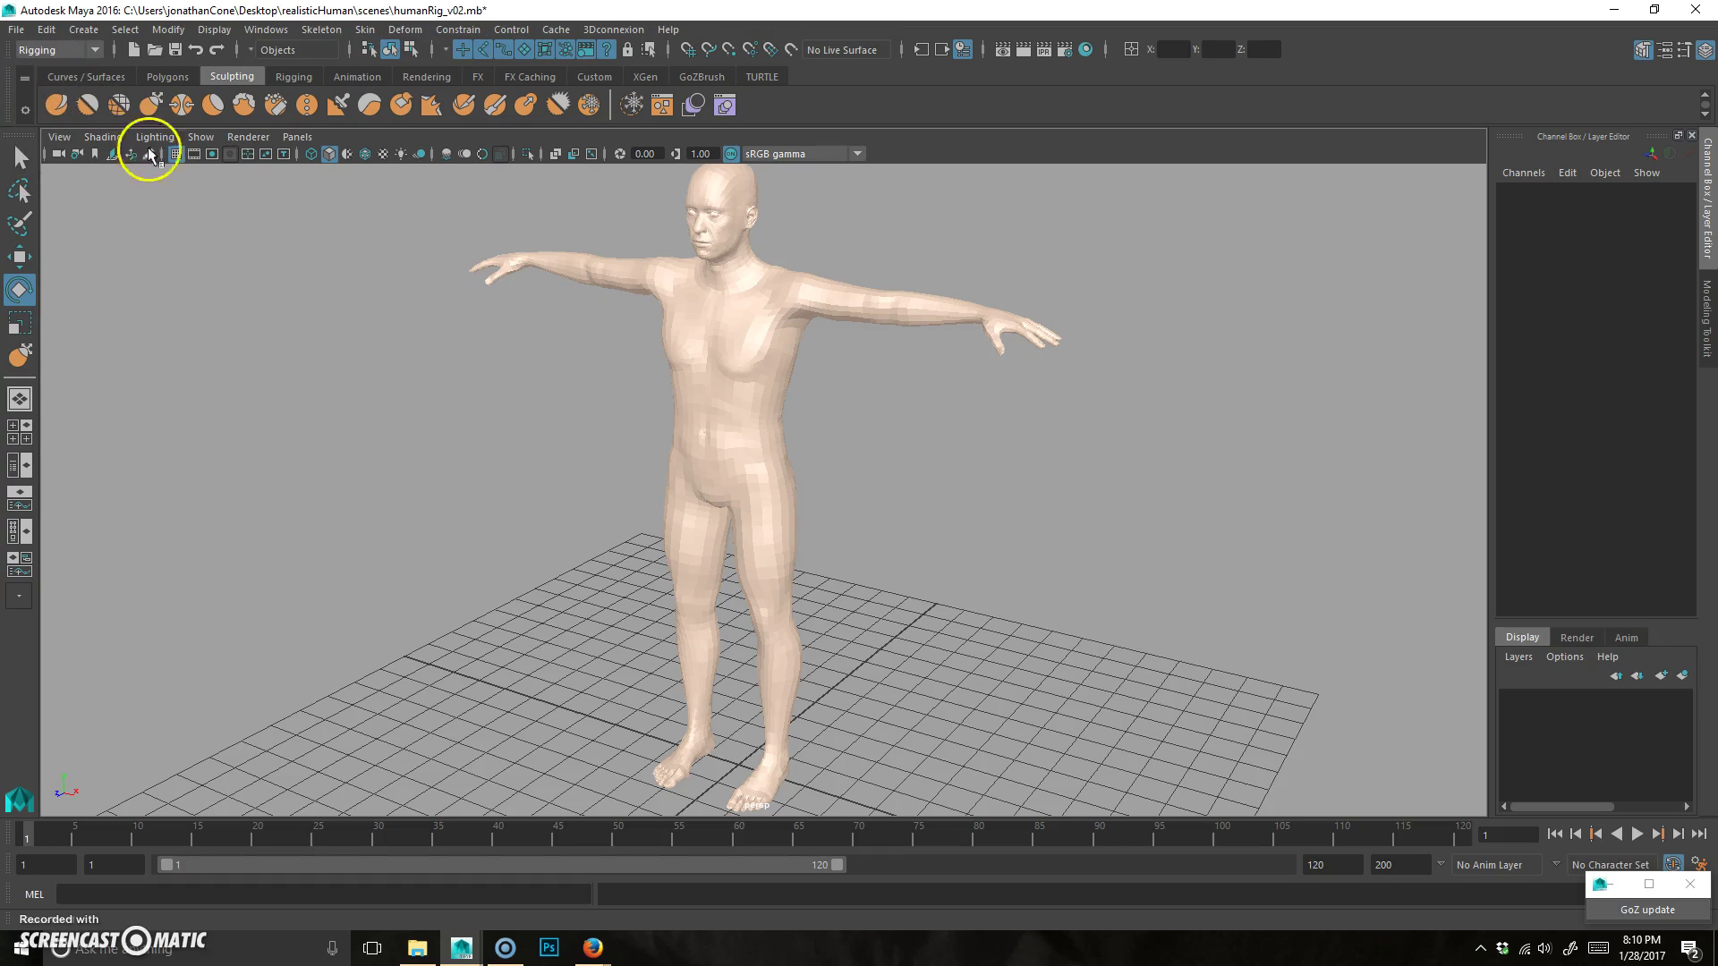
{"action": "left_click", "coordinate": [293, 76]}
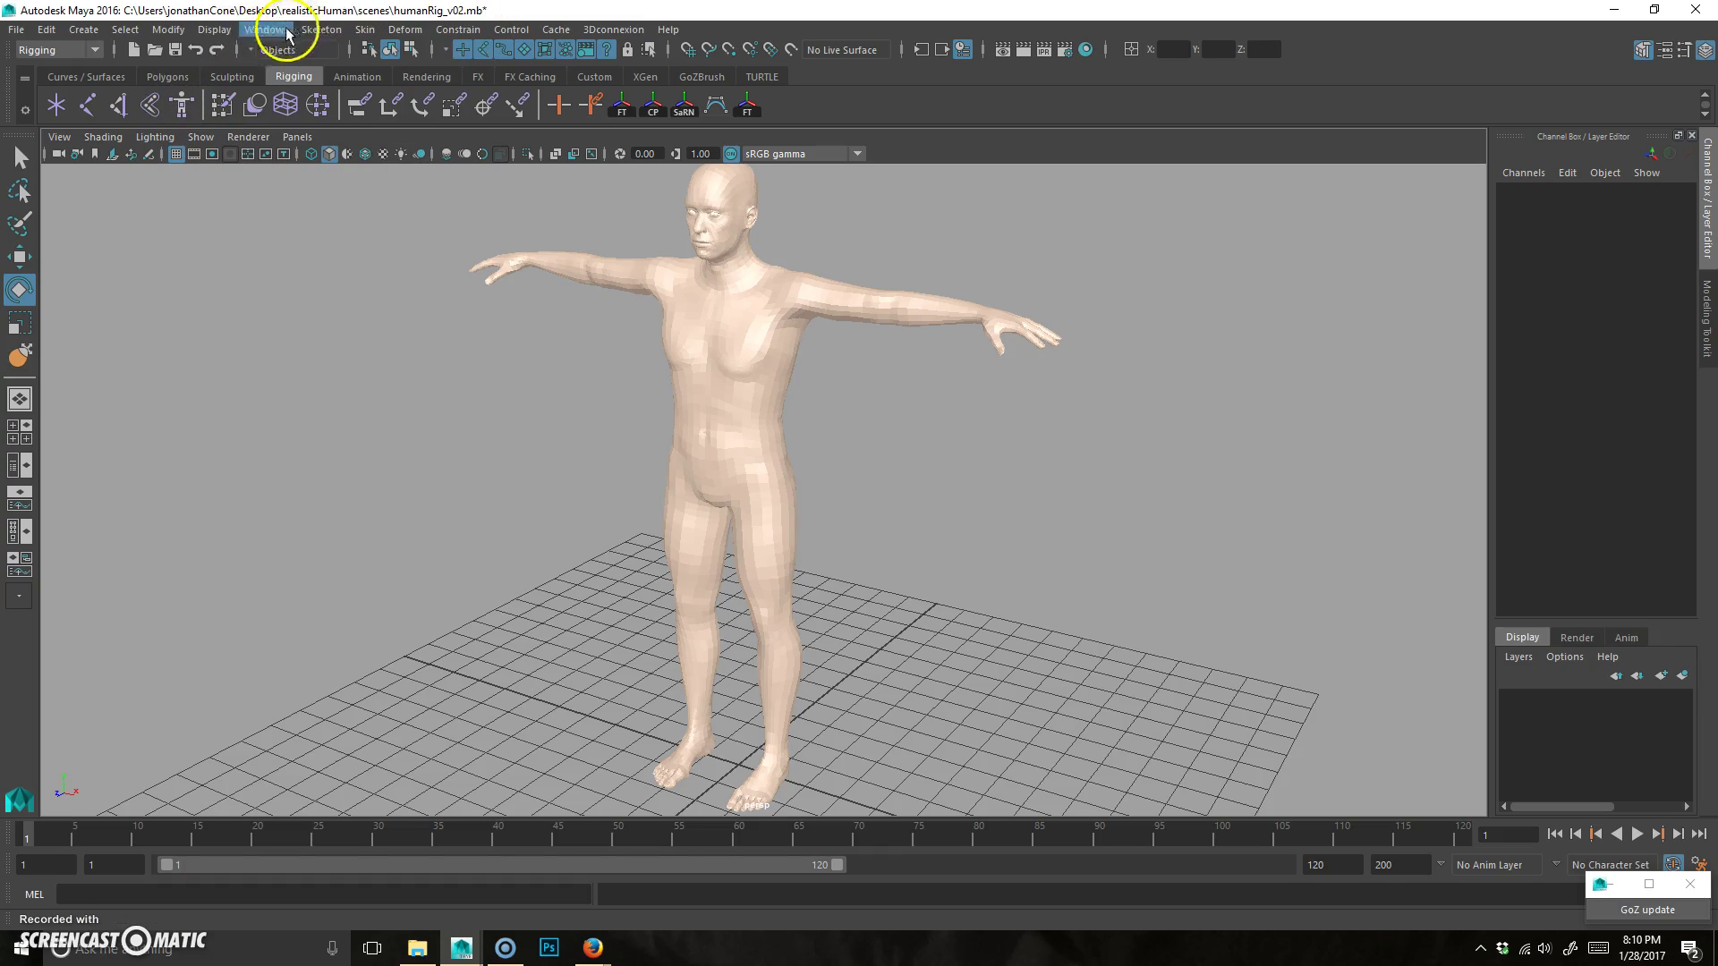
{"action": "left_click", "coordinate": [332, 30]}
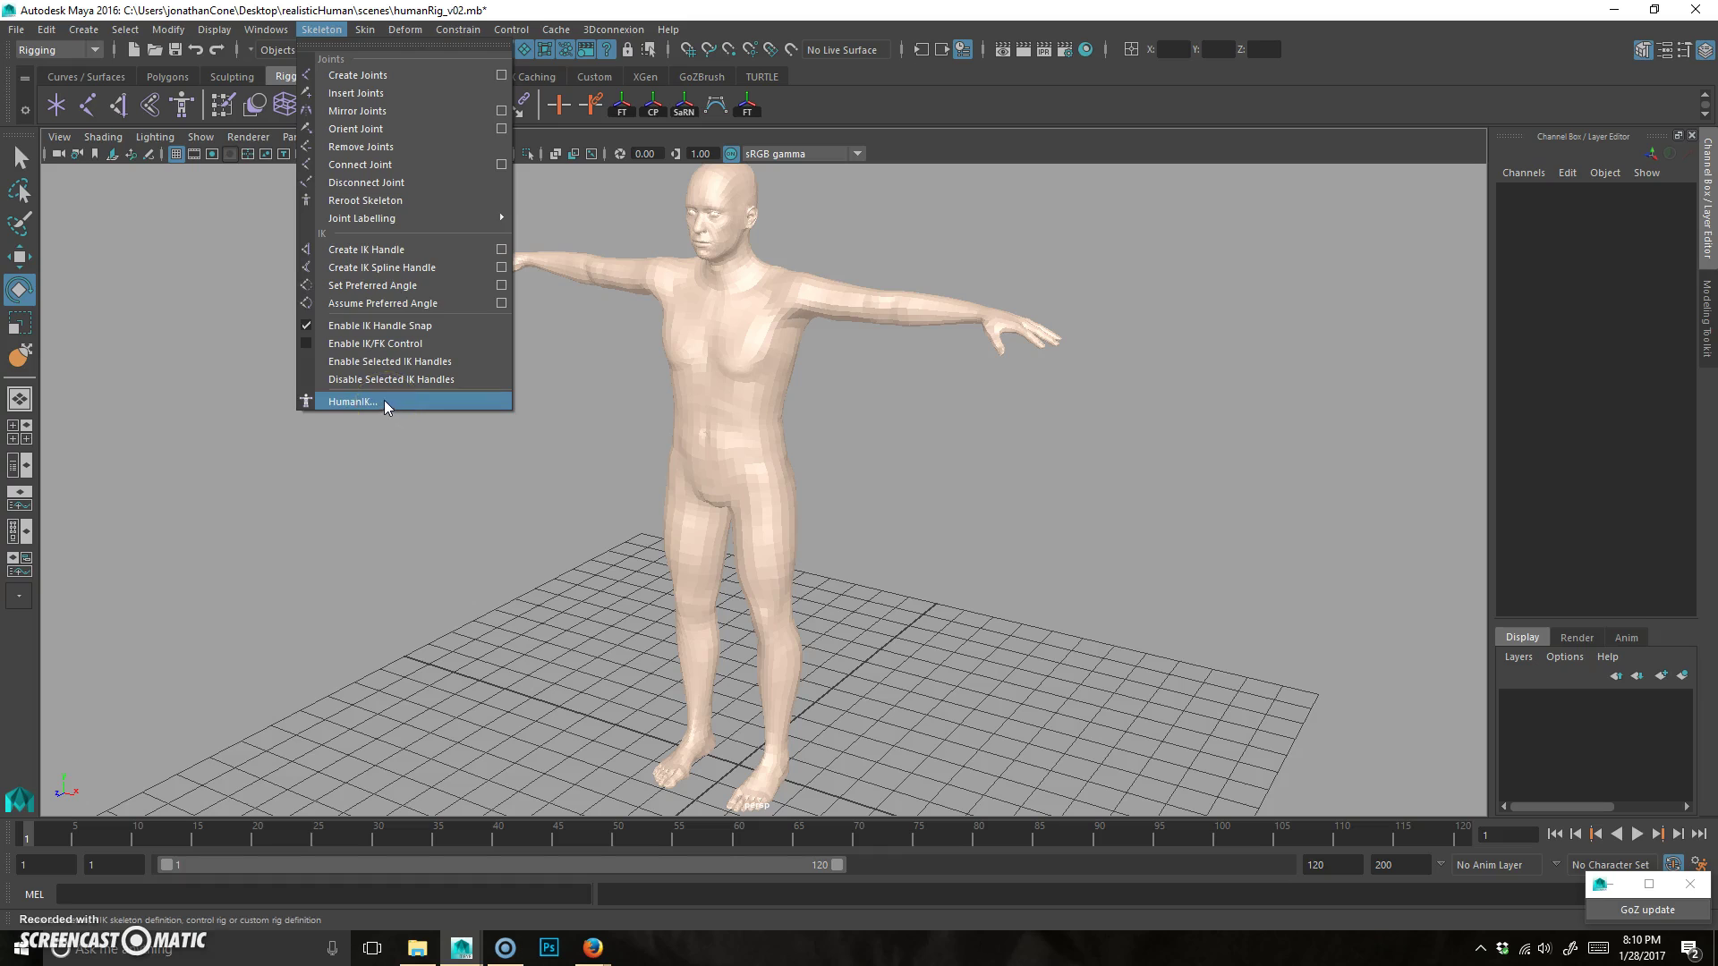
{"action": "left_click", "coordinate": [384, 400]}
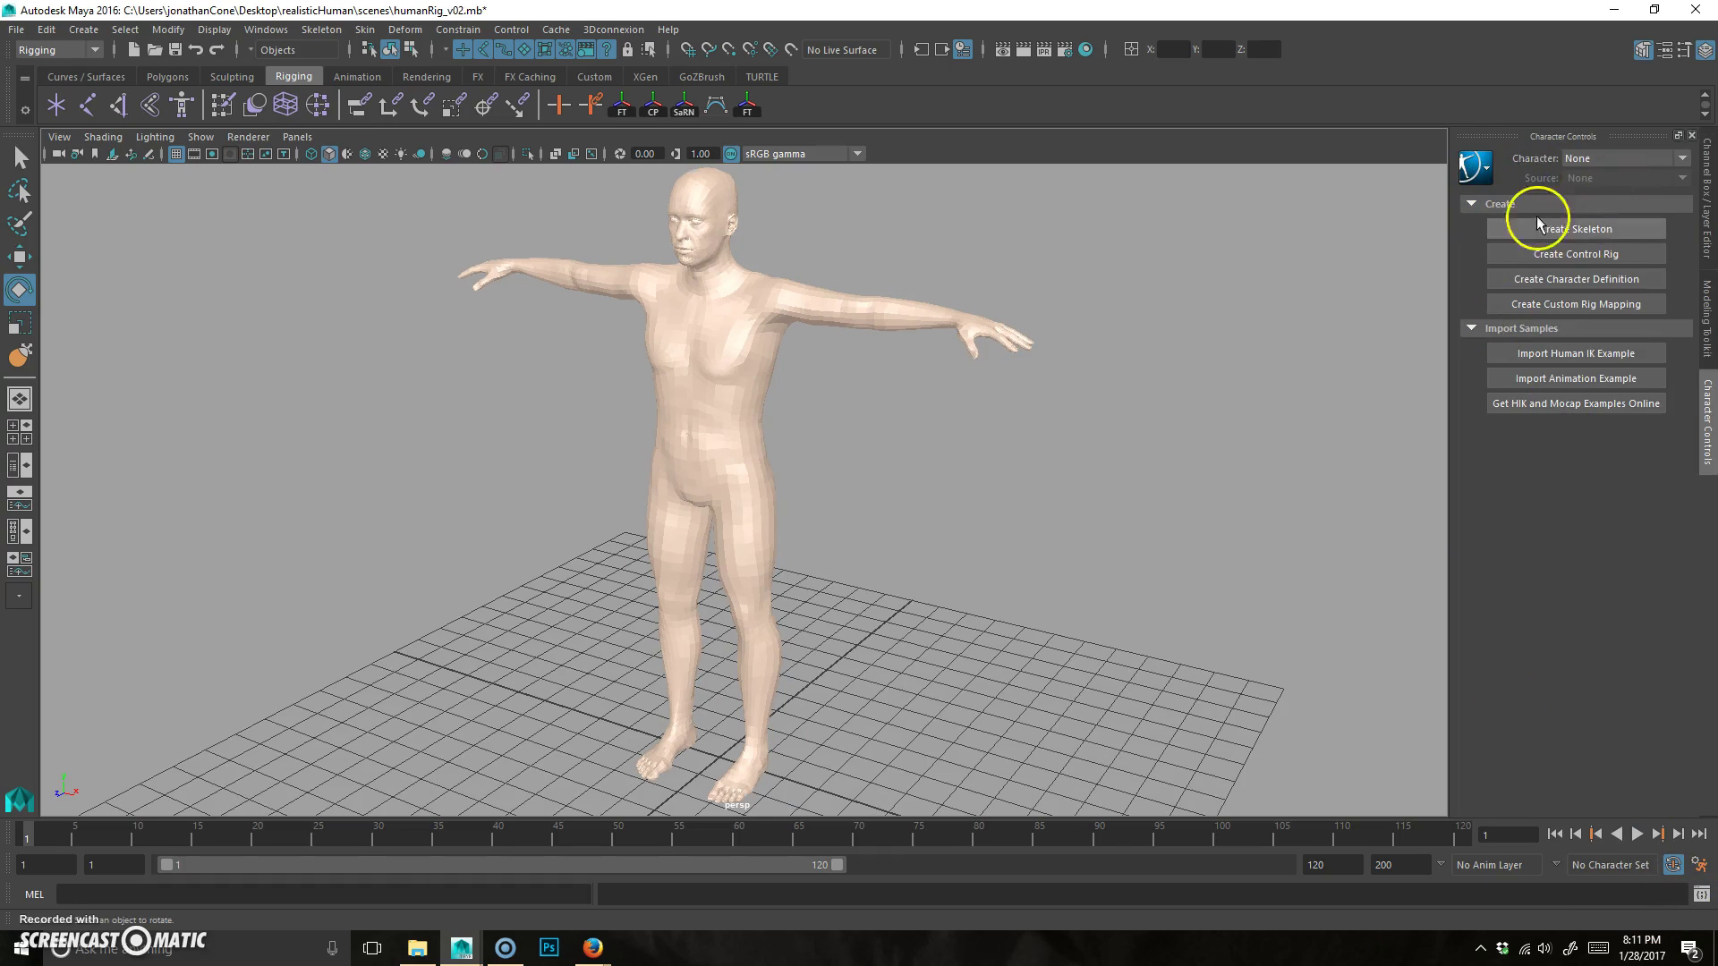
Create a HumanIK skeleton for a new character and bring the whole skeleton into view.
{"action": "left_click", "coordinate": [1591, 226]}
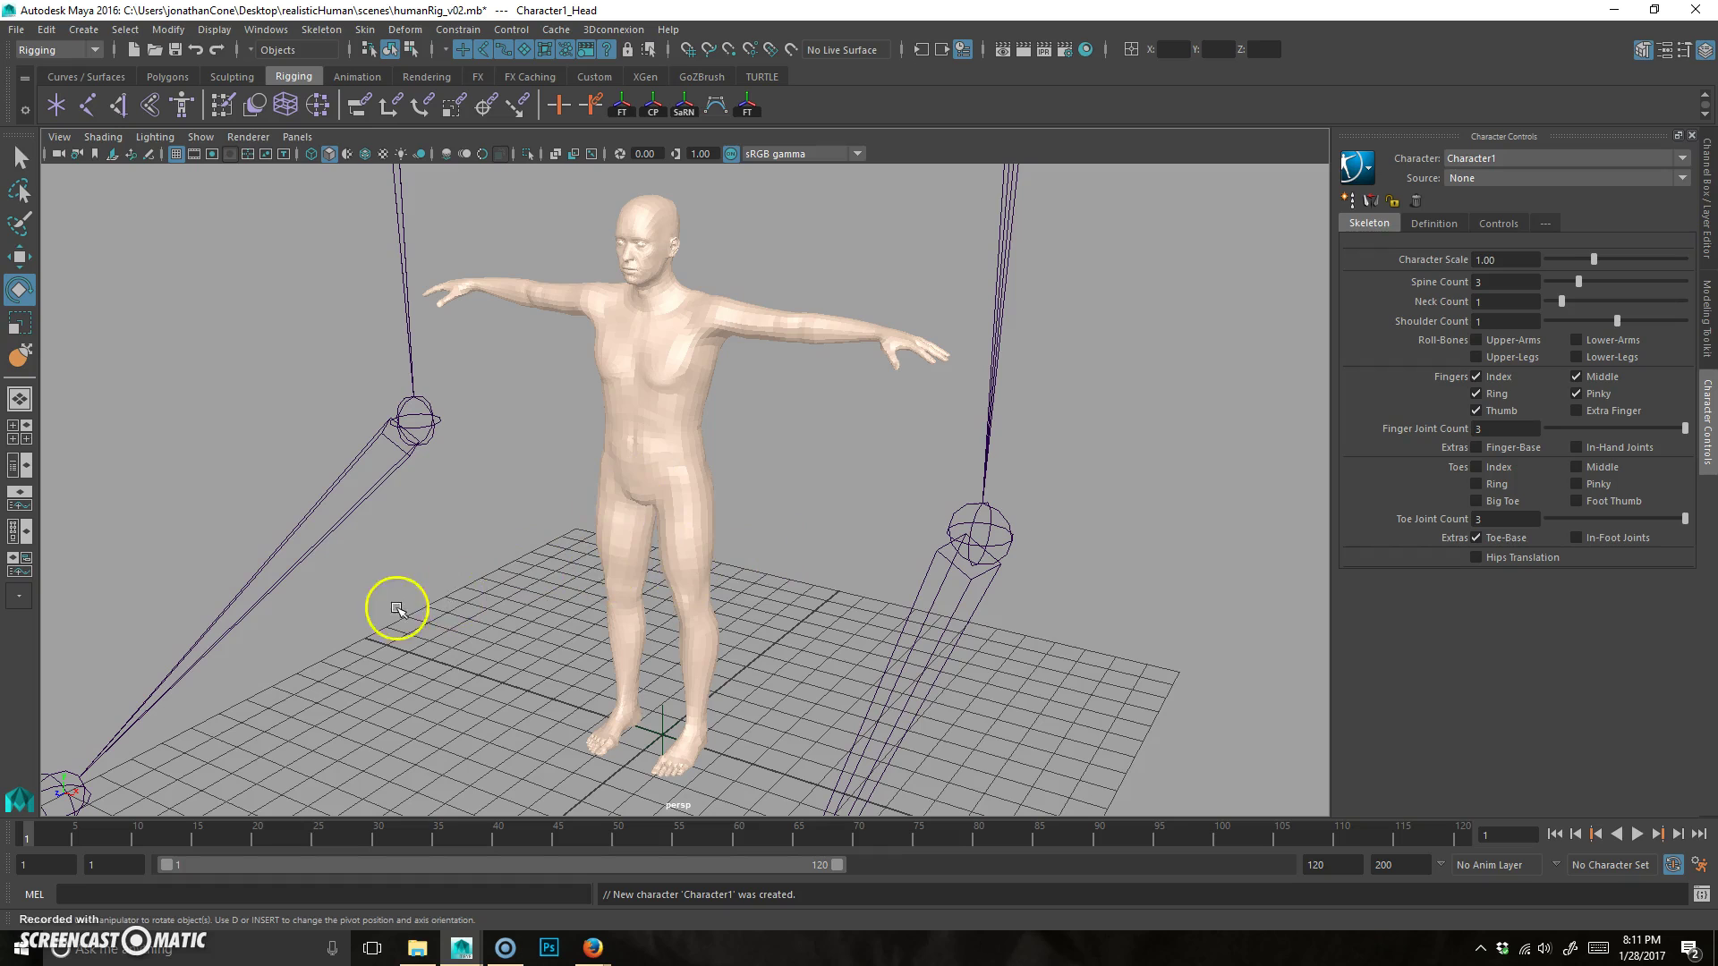
{"action": "right_click_drag", "start_coordinate": [937, 482], "coordinate": [492, 414], "text": "alt"}
{"action": "right_click_drag", "start_coordinate": [739, 376], "coordinate": [936, 486], "text": "alt"}
{"action": "right_click_drag", "start_coordinate": [633, 748], "coordinate": [778, 384], "text": "alt"}
{"action": "left_click", "coordinate": [509, 747]}
{"action": "middle_click_drag", "start_coordinate": [854, 349], "coordinate": [852, 448], "text": "alt"}
Shrink the oversized skeleton toward the body's size with repeated character scale reductions of about 0.56 and 0.50.
{"action": "left_click_drag", "start_coordinate": [1597, 257], "coordinate": [1557, 266]}
{"action": "key", "text": "ctrl+z"}
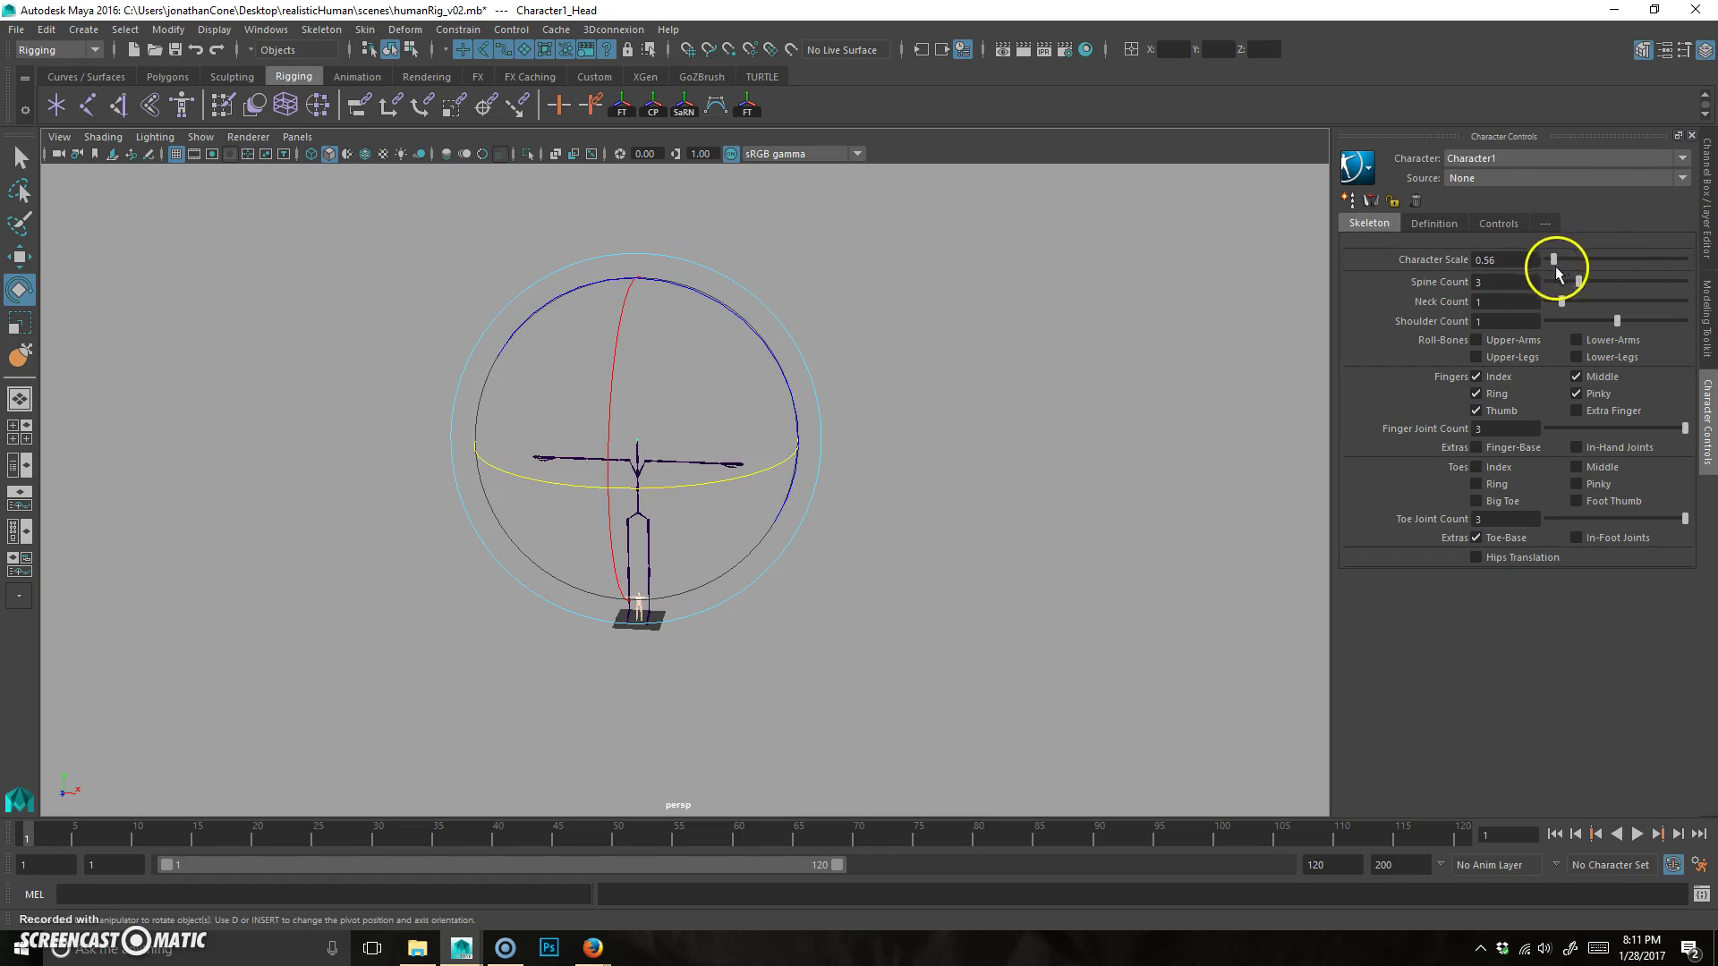
{"action": "key", "text": "ctrl+z"}
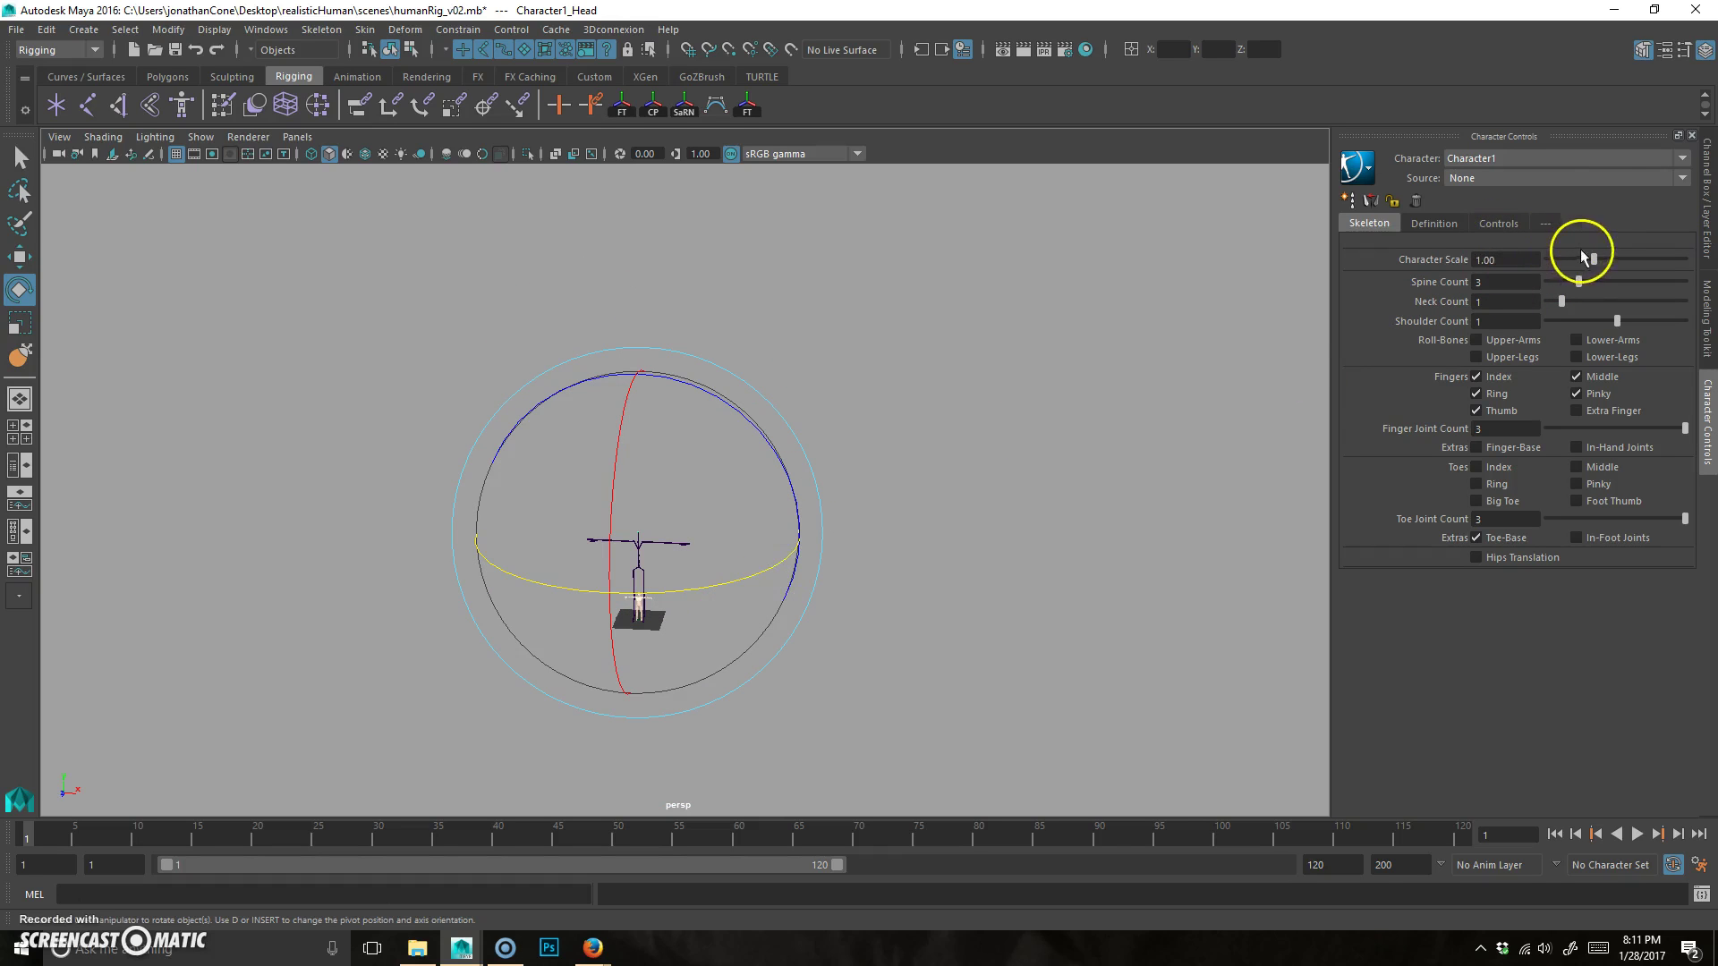
{"action": "left_click", "coordinate": [1566, 304]}
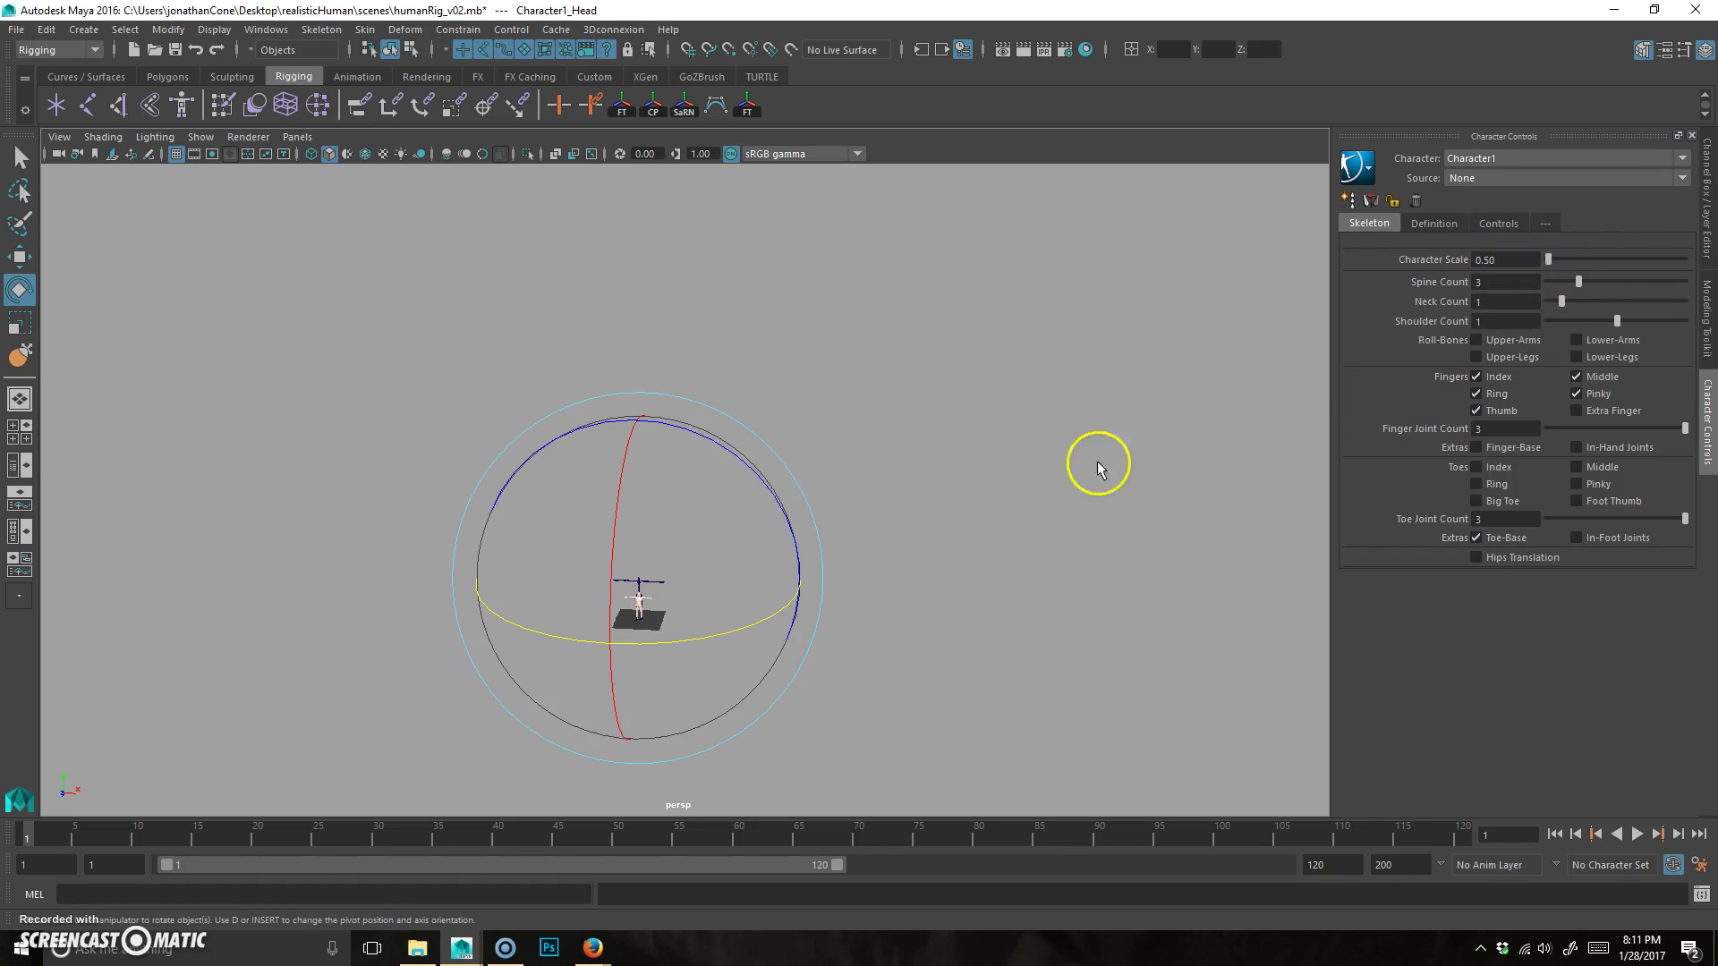
{"action": "right_click_drag", "start_coordinate": [713, 548], "coordinate": [991, 573], "text": "alt"}
{"action": "middle_click_drag", "start_coordinate": [732, 609], "coordinate": [782, 441], "text": "alt"}
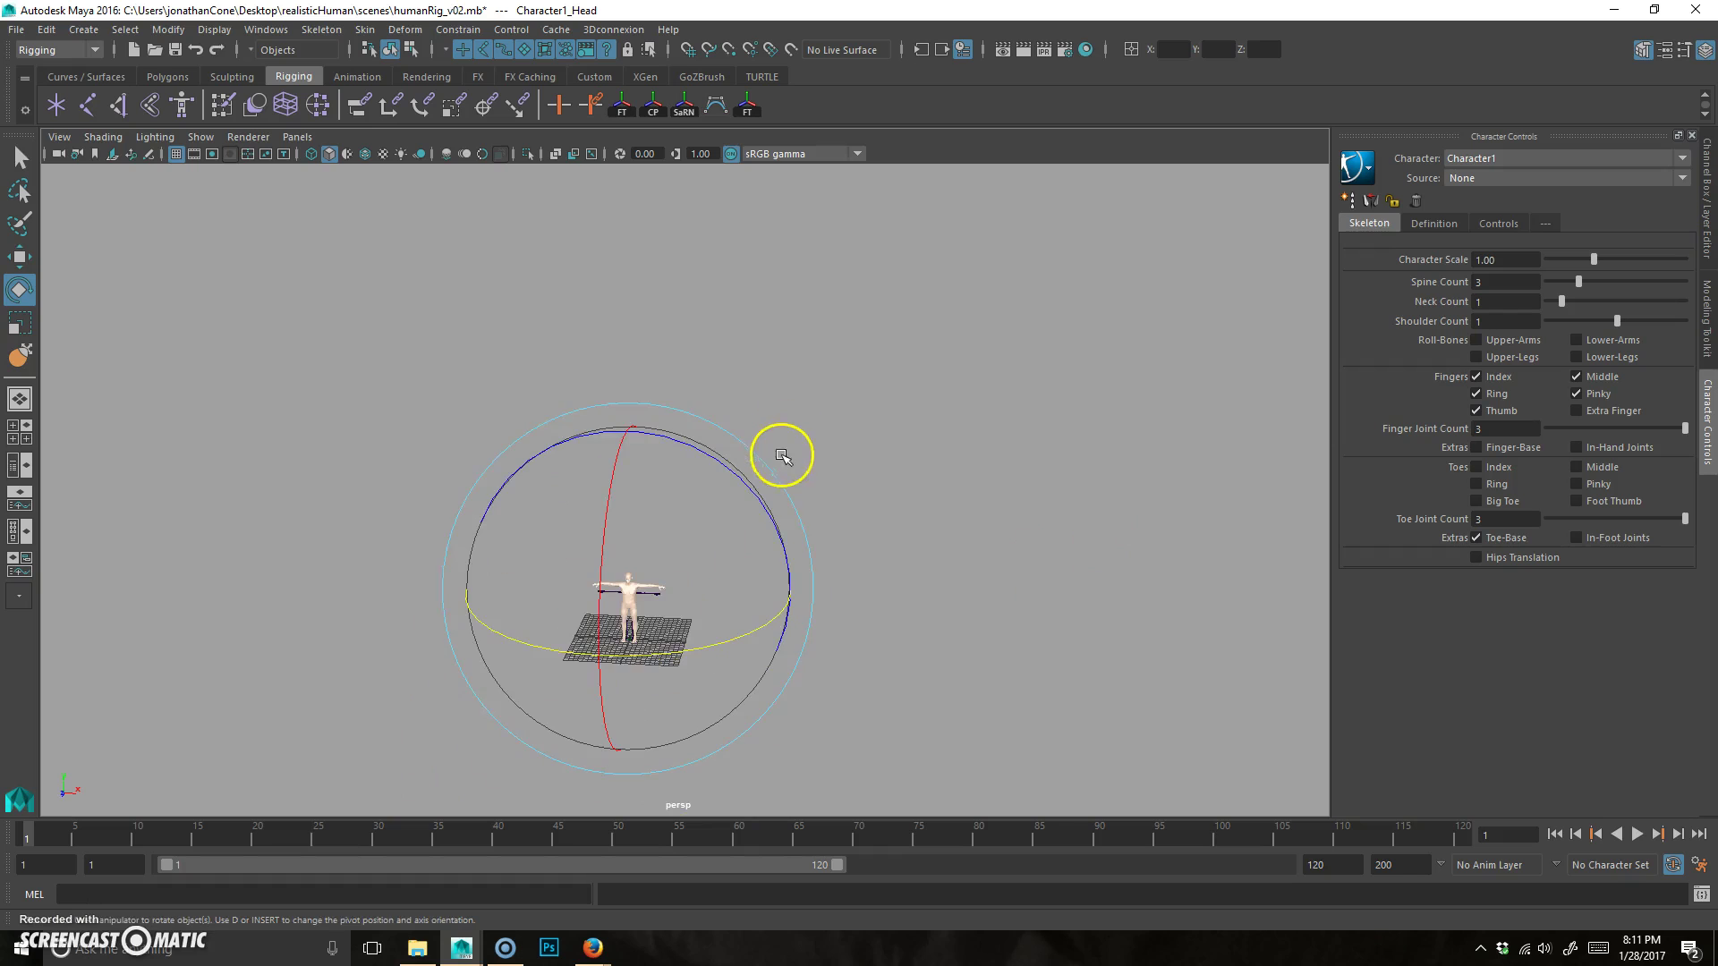
Fine-tune the character scale so the skeleton's height roughly matches the body mesh.
{"action": "key", "text": "f"}
{"action": "key", "text": "a"}
{"action": "right_click_drag", "start_coordinate": [472, 510], "coordinate": [633, 498], "text": "alt"}
{"action": "left_click_drag", "start_coordinate": [633, 498], "coordinate": [1125, 367], "text": "alt"}
{"action": "left_click_drag", "start_coordinate": [1596, 259], "coordinate": [1604, 260]}
{"action": "mouse_move", "coordinate": [633, 383]}
{"action": "left_mouse_down", "text": "alt"}
{"action": "mouse_move", "coordinate": [671, 518]}
{"action": "mouse_move", "coordinate": [674, 498]}
{"action": "mouse_move", "coordinate": [785, 621]}
{"action": "mouse_move", "coordinate": [594, 602]}
{"action": "mouse_move", "coordinate": [931, 579]}
{"action": "left_mouse_up", "text": "alt"}
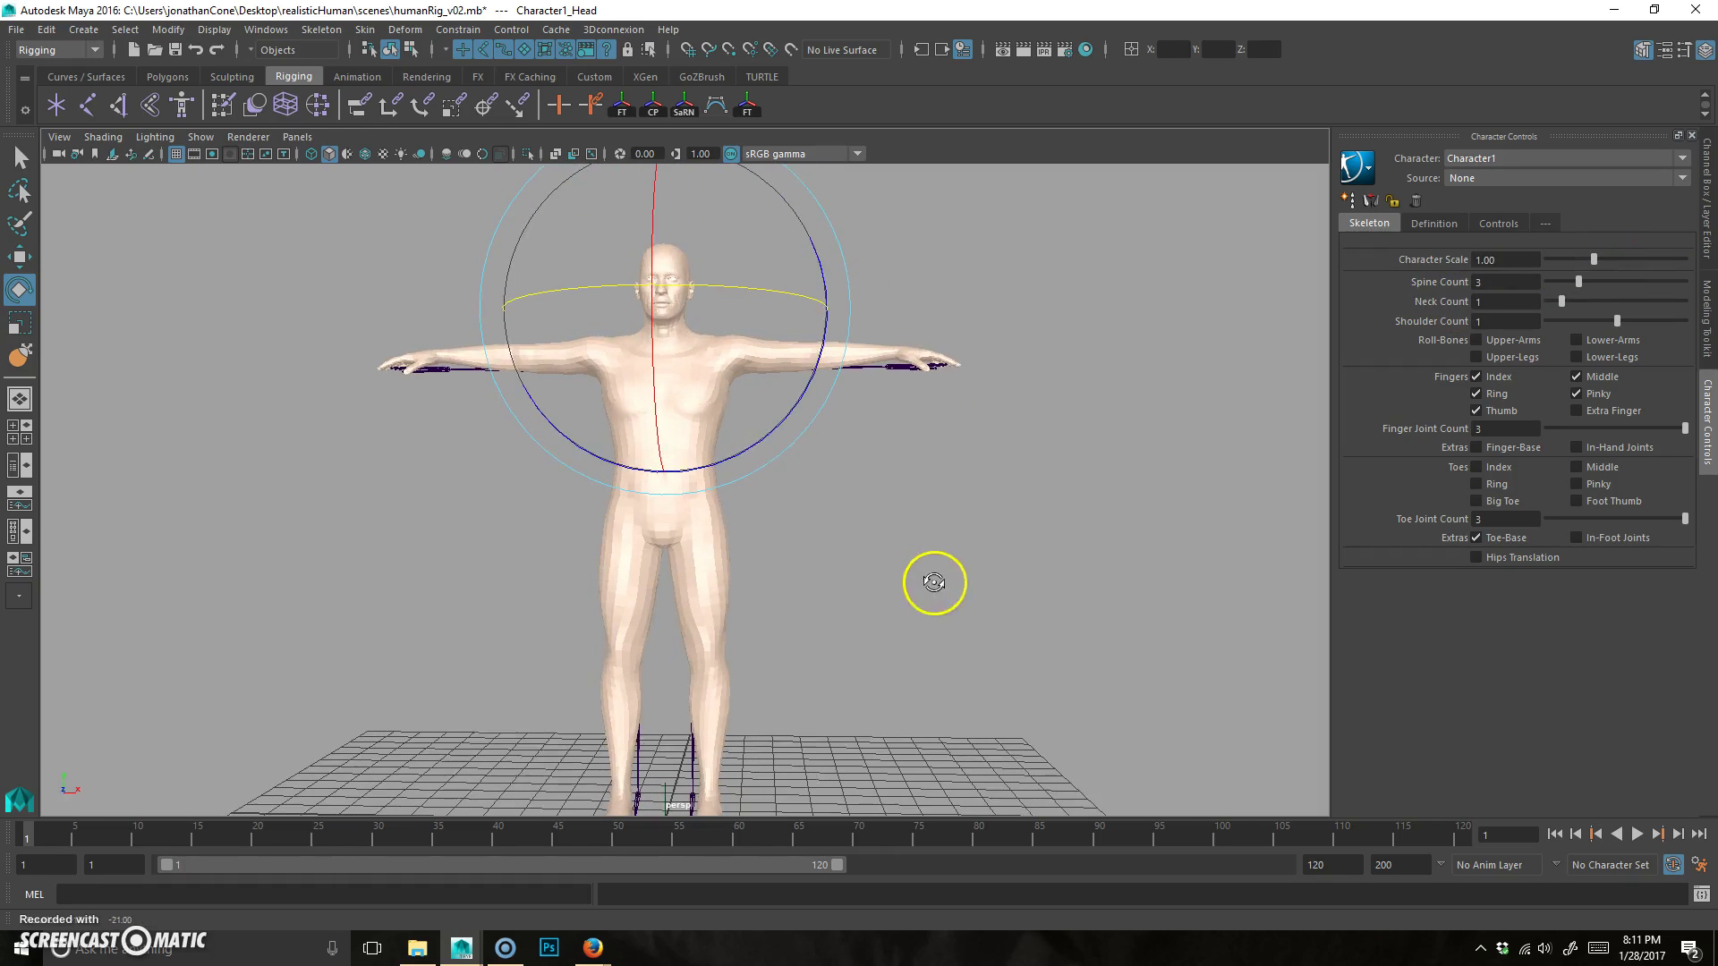
Turn on X-Ray Joints shading to show the skeleton through the body mesh.
{"action": "left_click", "coordinate": [90, 138]}
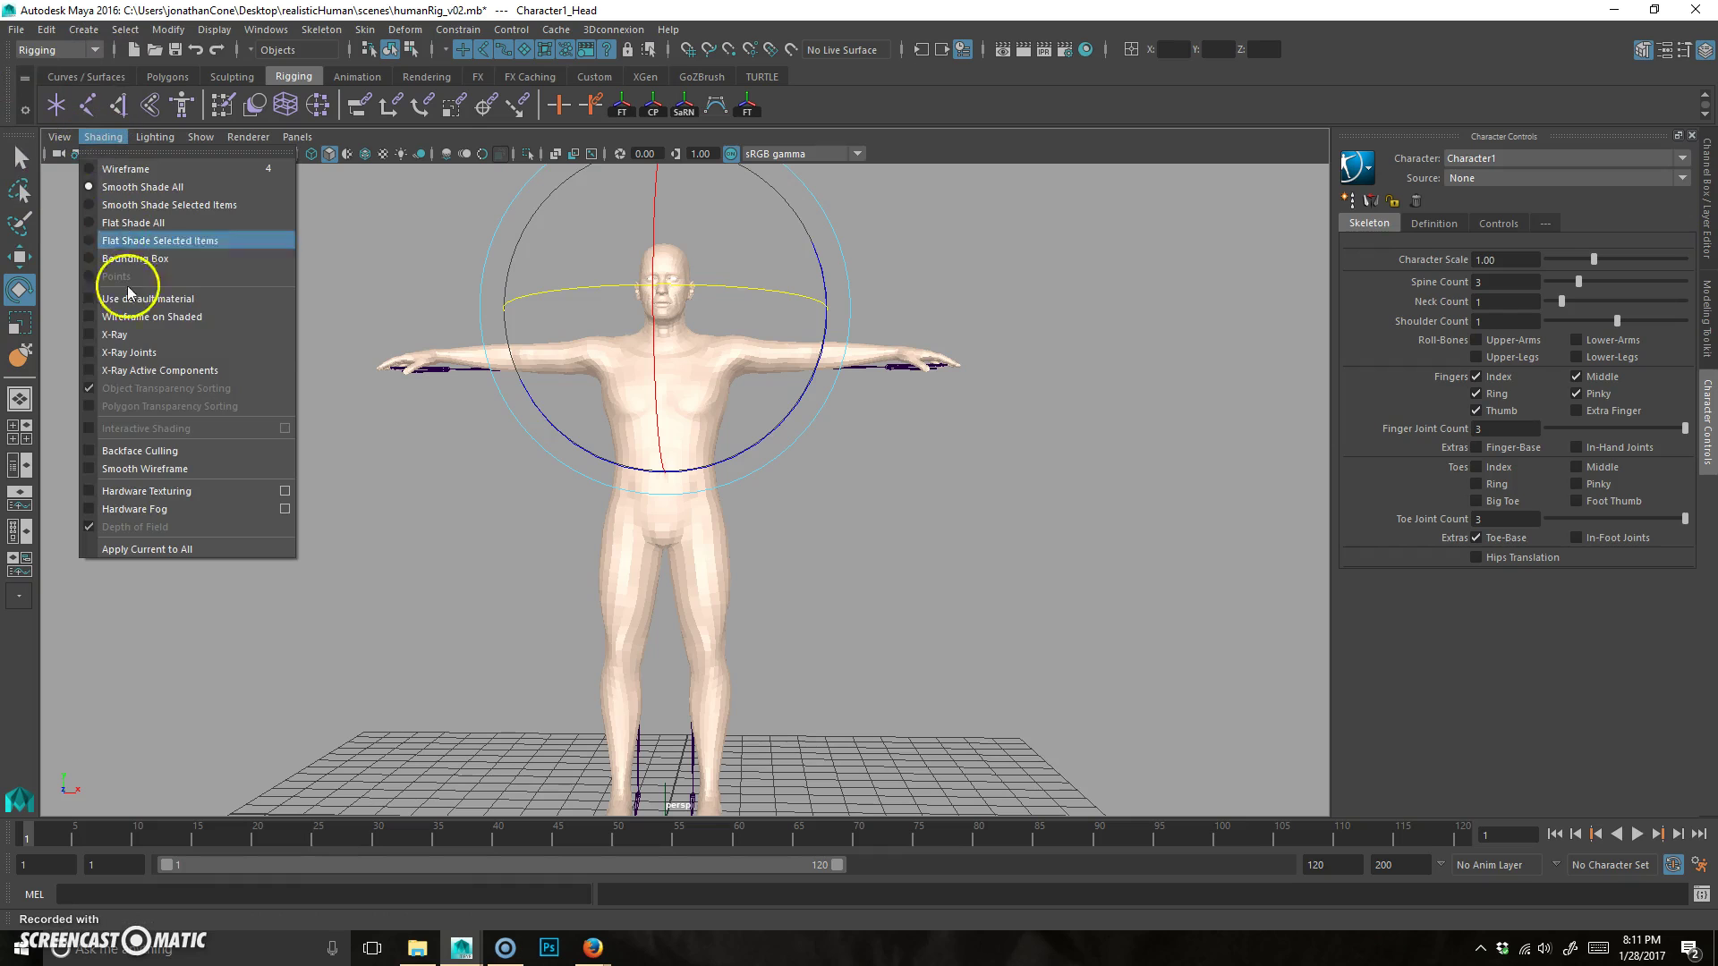
{"action": "left_click", "coordinate": [169, 355]}
{"action": "mouse_move", "coordinate": [755, 357]}
{"action": "left_mouse_down", "text": "alt"}
{"action": "mouse_move", "coordinate": [817, 433]}
{"action": "mouse_move", "coordinate": [767, 442]}
{"action": "mouse_move", "coordinate": [1192, 394]}
{"action": "left_mouse_up", "text": "alt"}
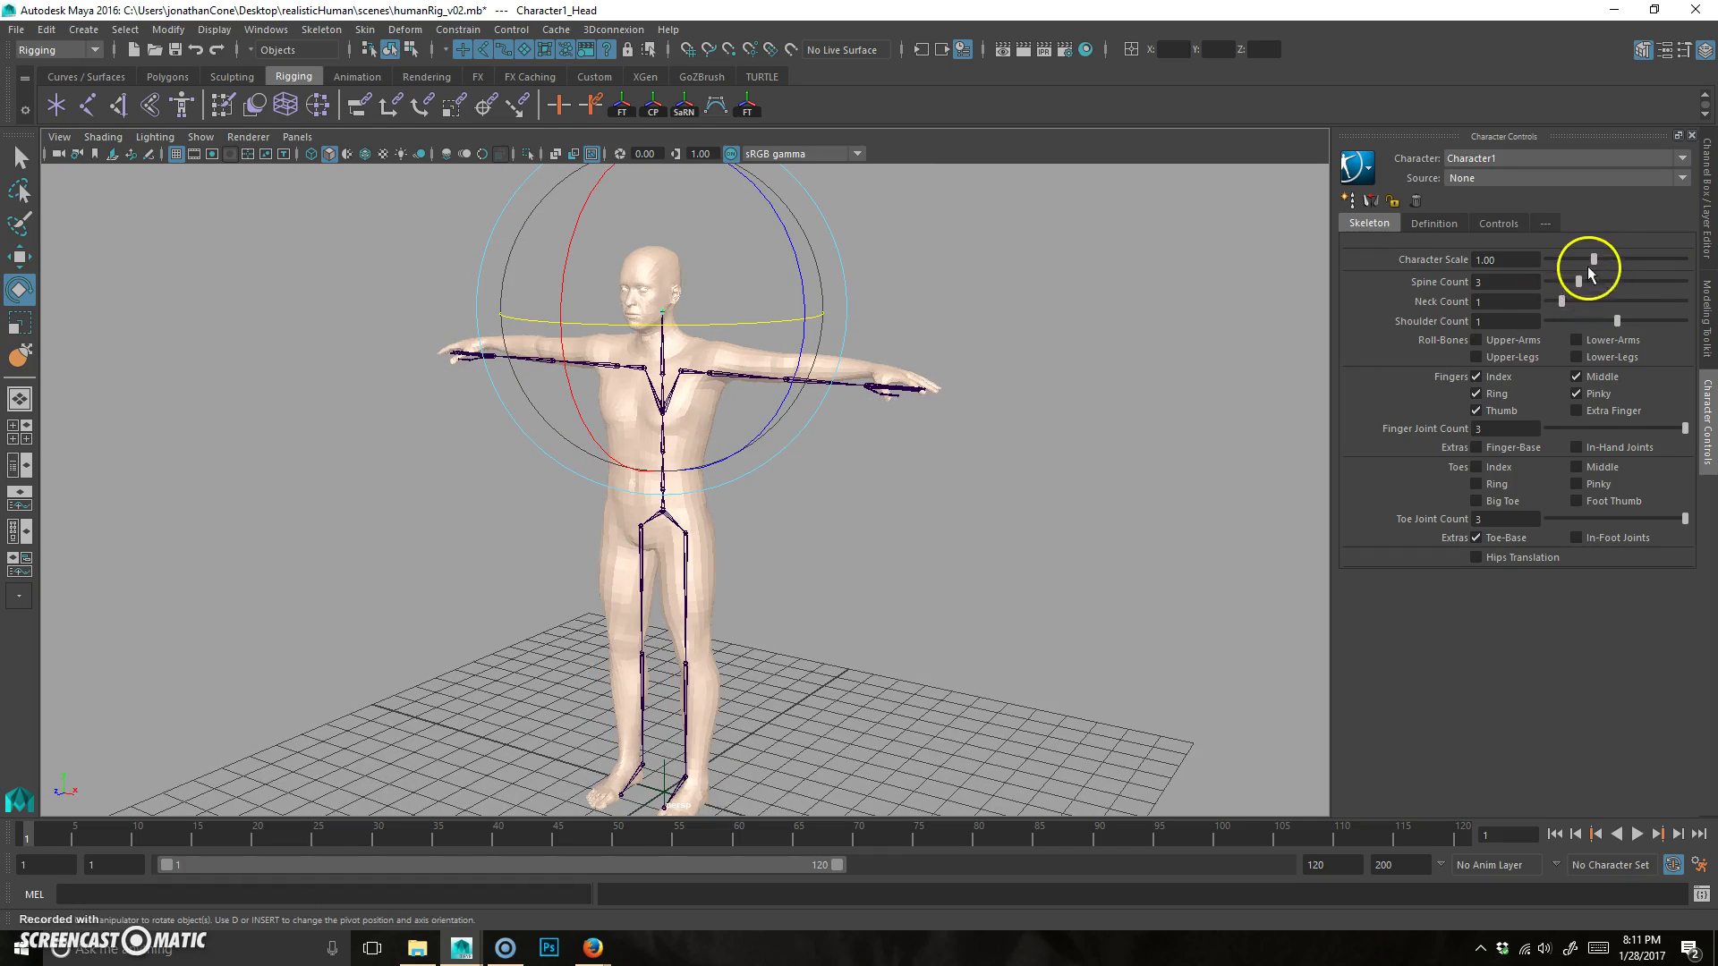
Scale the skeleton up slightly, with a character scale of about 1.02, to fit the joints to the body.
{"action": "left_click_drag", "start_coordinate": [1599, 261], "coordinate": [1591, 266]}
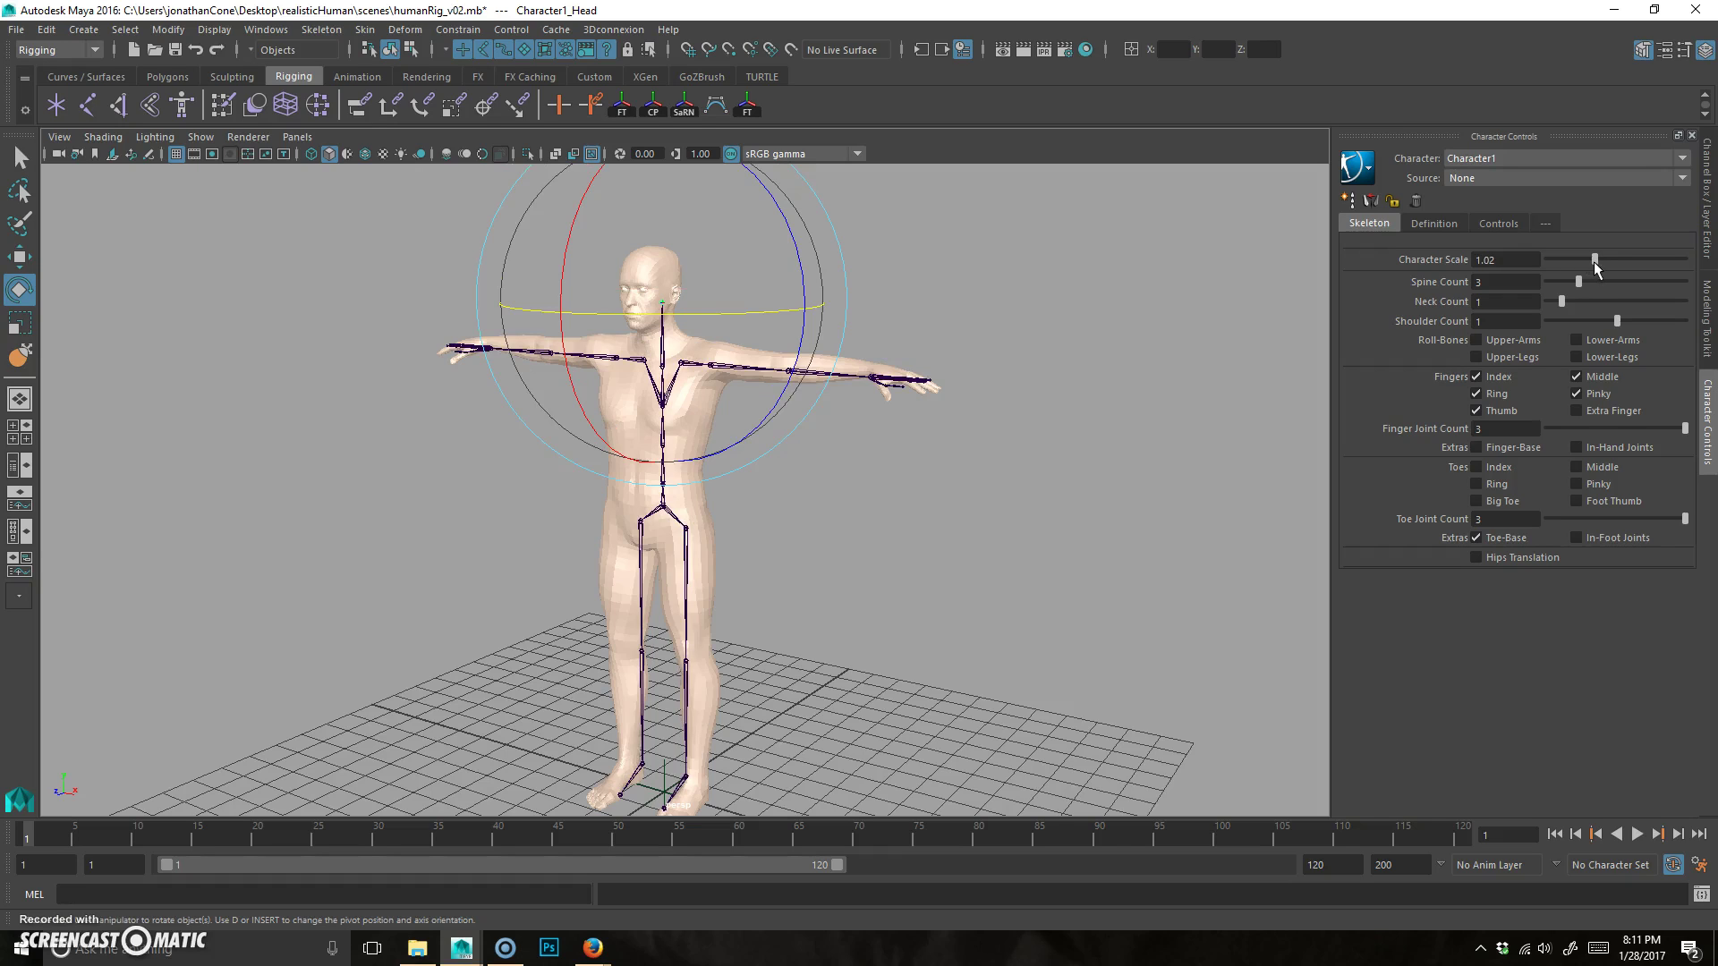
{"action": "left_click_drag", "start_coordinate": [1595, 264], "coordinate": [1595, 264]}
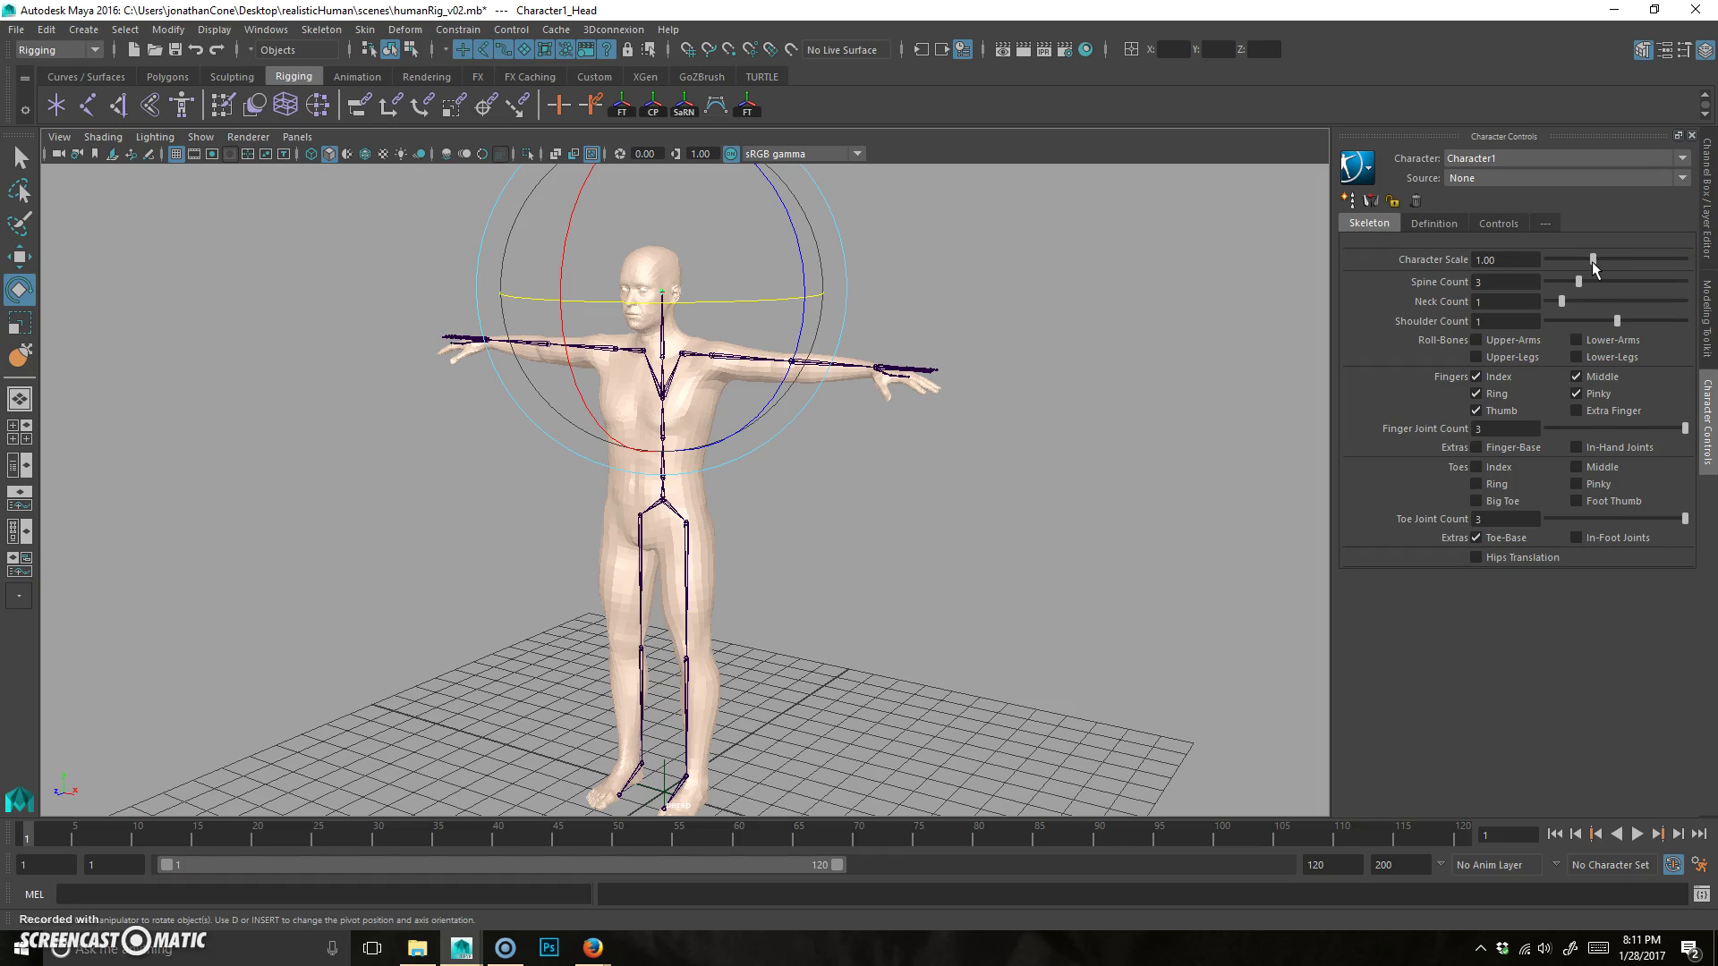
{"action": "left_click_drag", "start_coordinate": [1593, 266], "coordinate": [1594, 265]}
Examine how the skeleton's joints line up with the body's arms, hands, torso, legs and feet.
{"action": "left_click_drag", "start_coordinate": [833, 398], "coordinate": [775, 402], "text": "alt"}
{"action": "scroll", "coordinate": [782, 540], "scroll_direction": "up", "scroll_amount": 5}
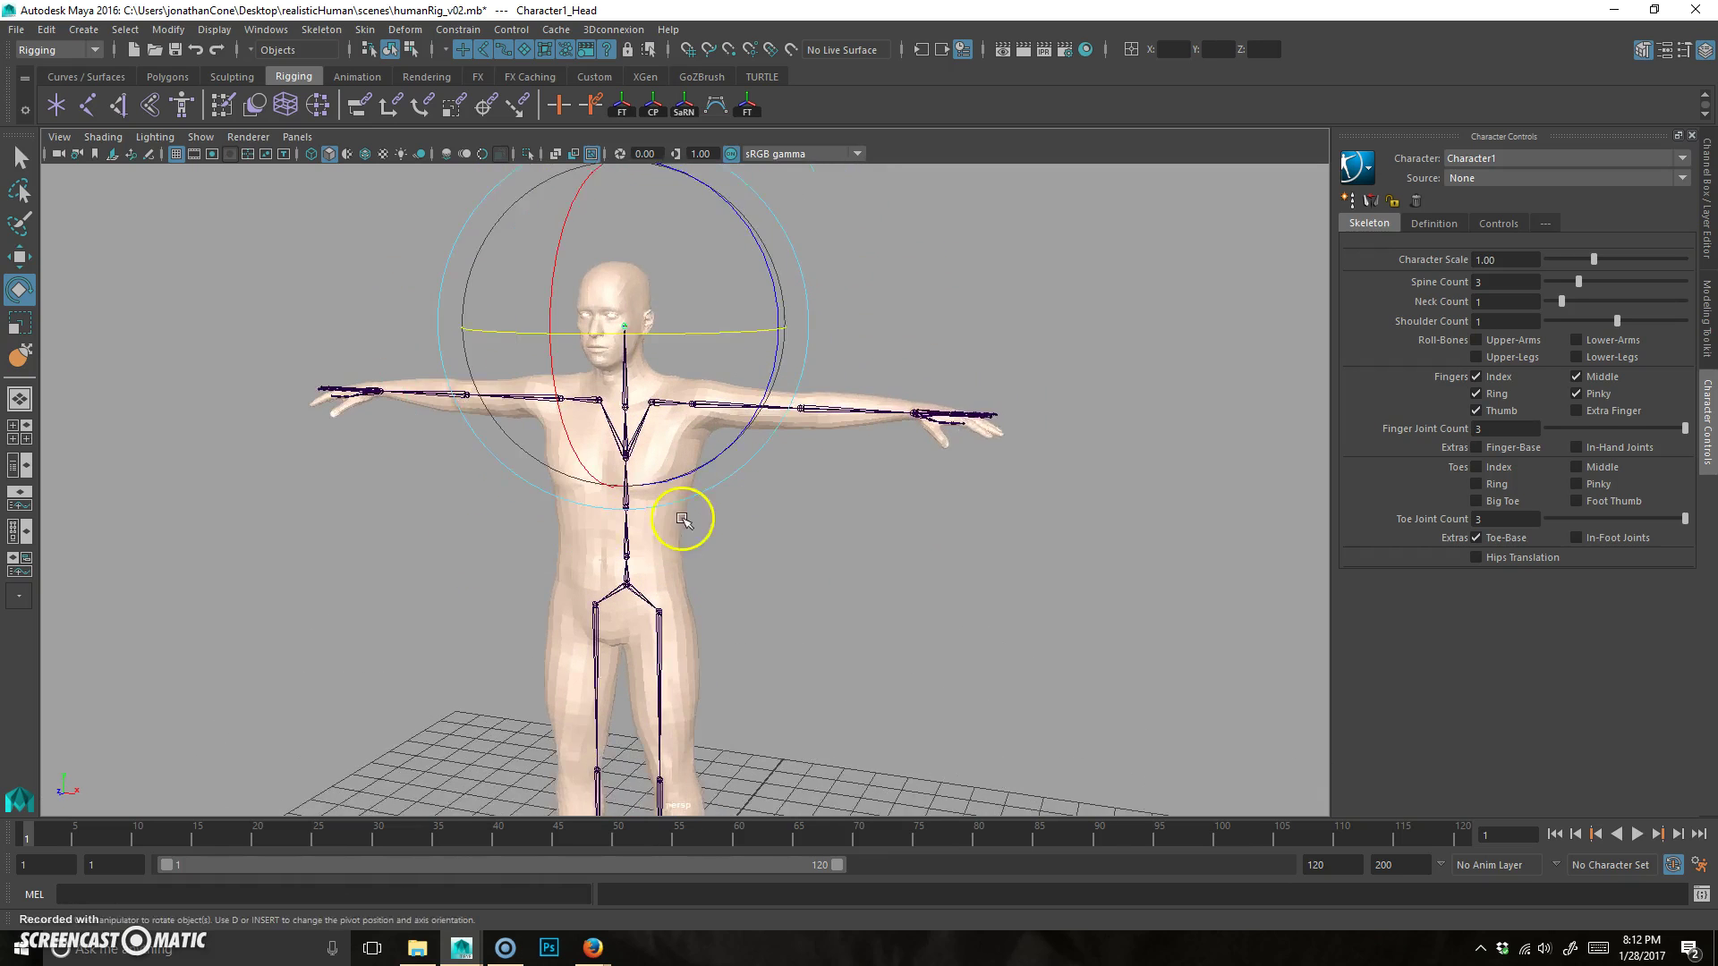
{"action": "middle_click_drag", "start_coordinate": [682, 519], "coordinate": [707, 498], "text": "alt"}
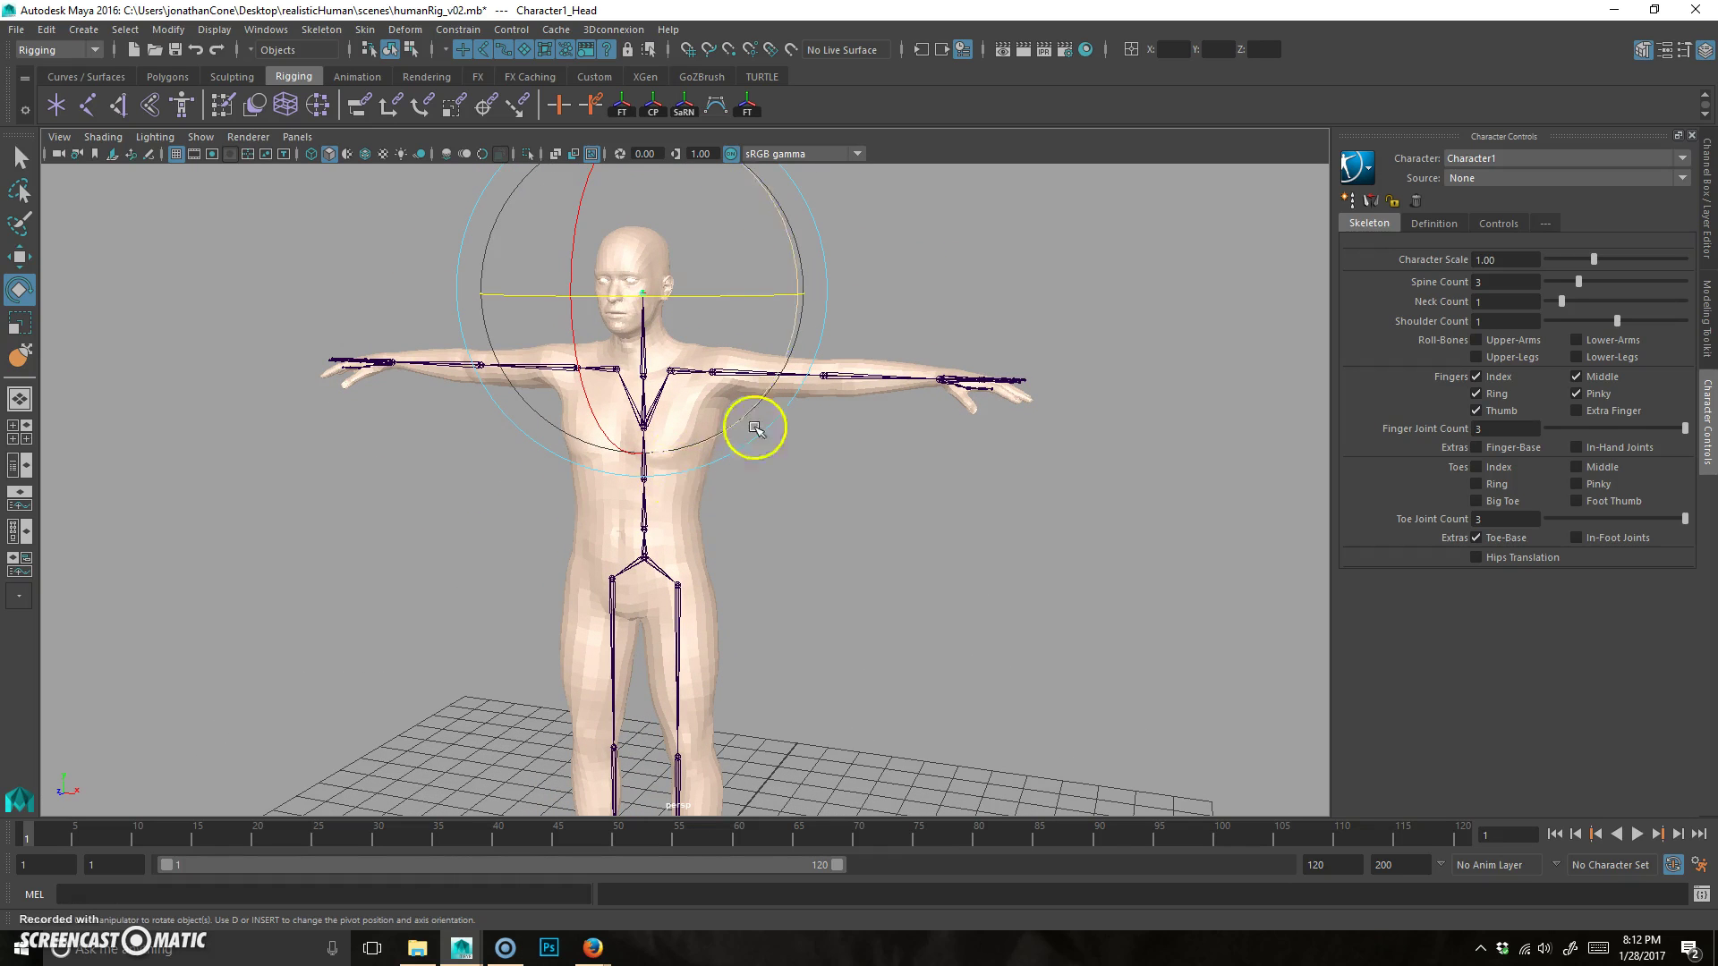
{"action": "scroll", "coordinate": [792, 555], "scroll_direction": "down", "scroll_amount": 4}
{"action": "middle_click_drag", "start_coordinate": [798, 528], "coordinate": [676, 538], "text": "alt"}
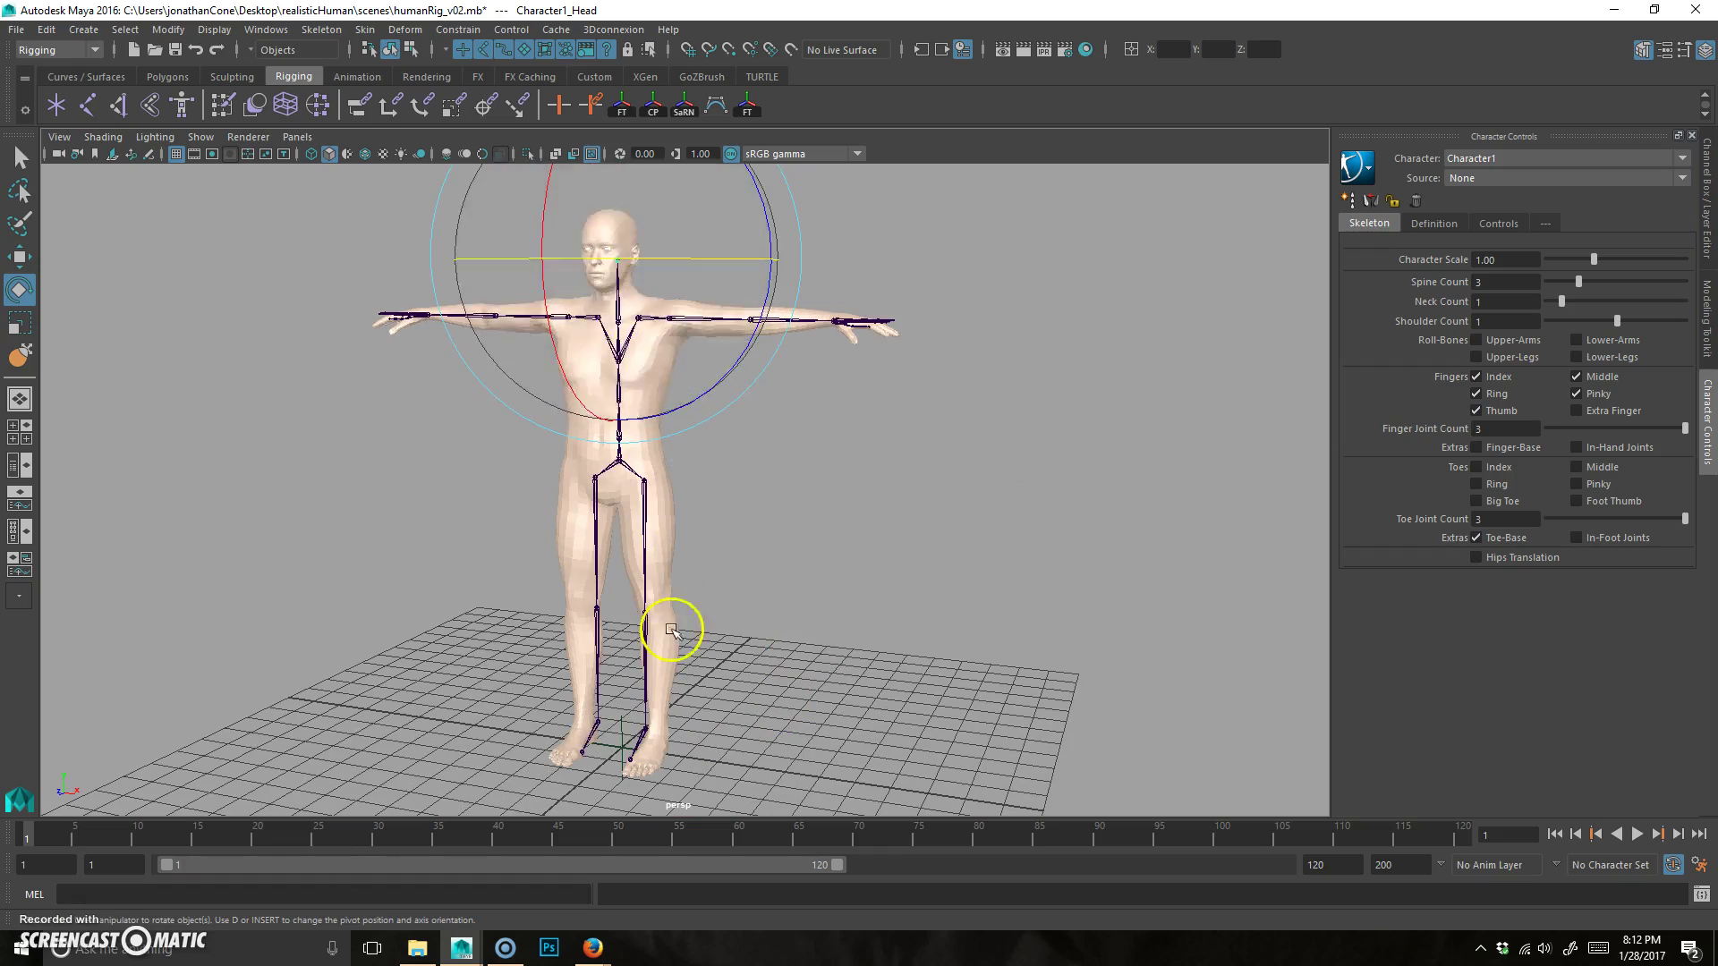
{"action": "left_click_drag", "start_coordinate": [498, 564], "coordinate": [575, 556], "text": "alt"}
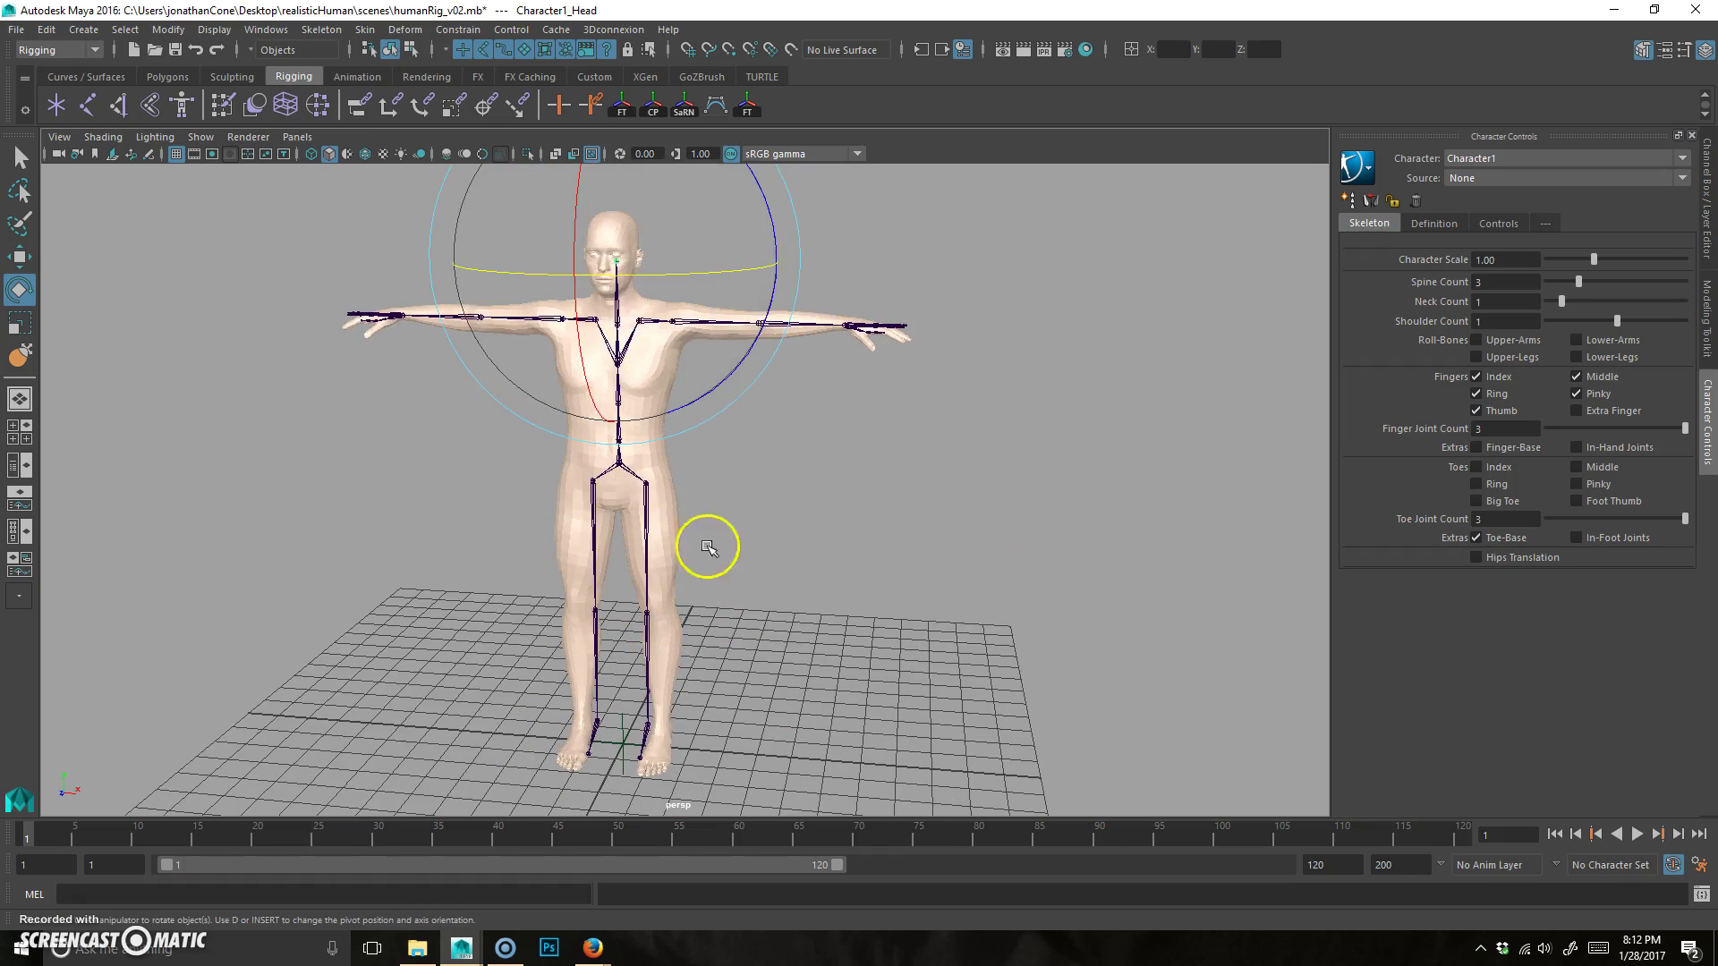
{"action": "right_click_drag", "start_coordinate": [373, 502], "coordinate": [599, 500], "text": "alt"}
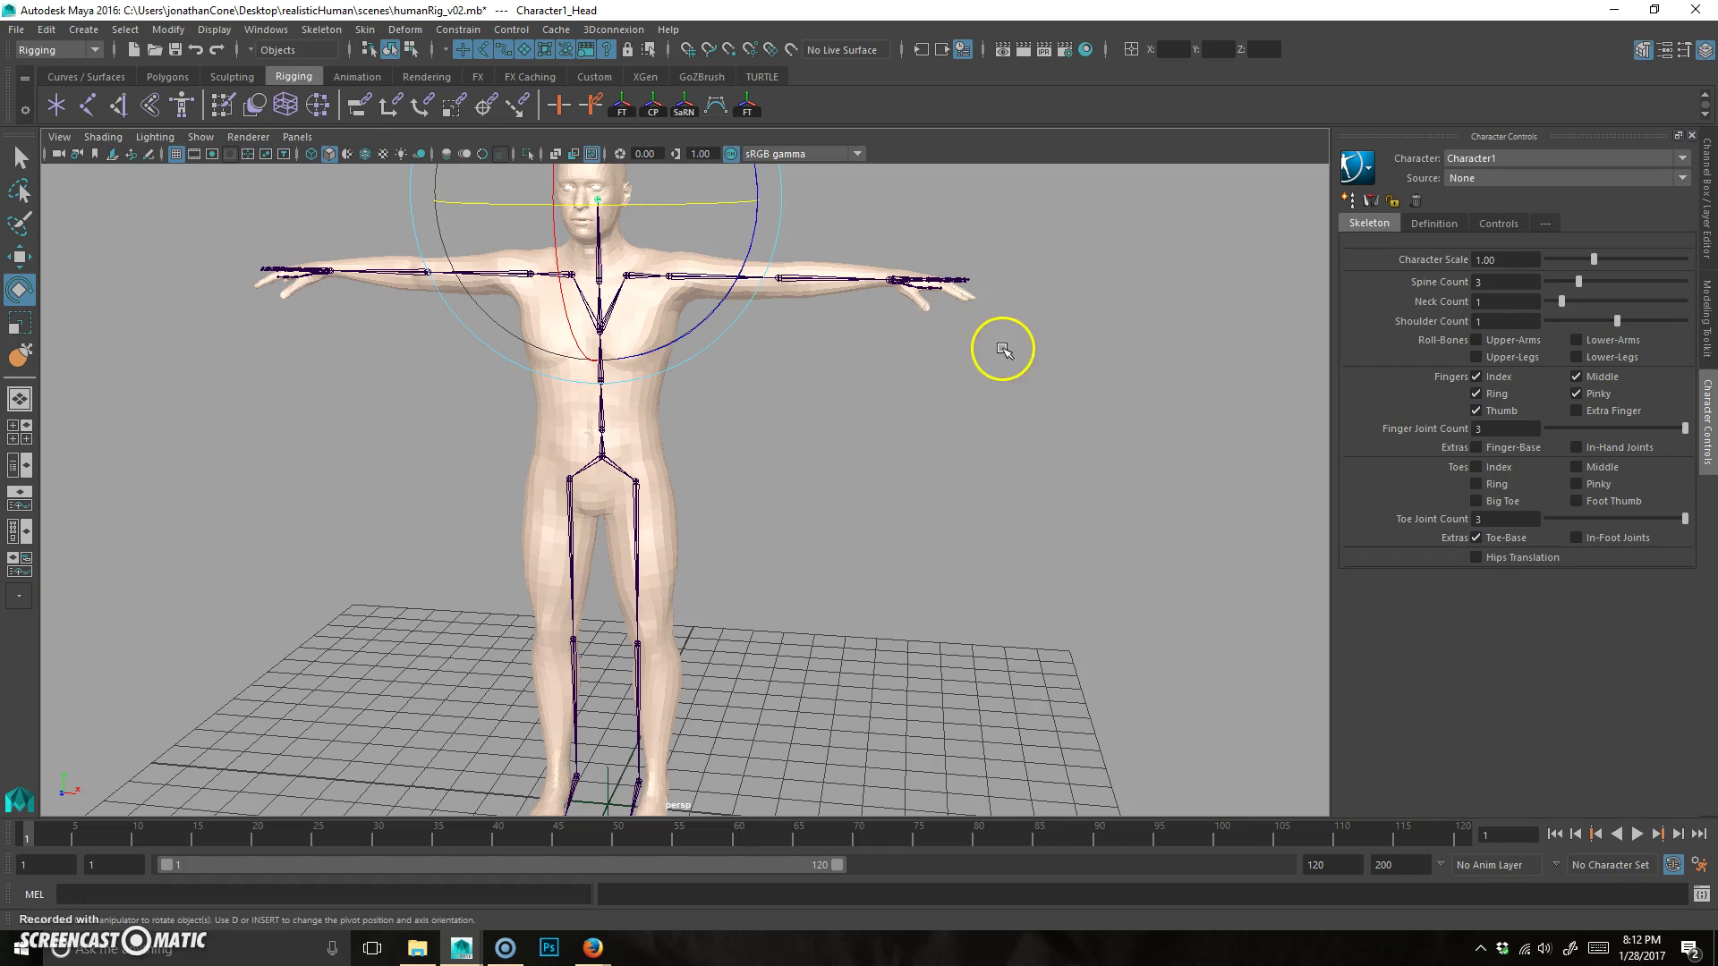
{"action": "left_click_drag", "start_coordinate": [805, 358], "coordinate": [674, 449], "text": "alt"}
{"action": "right_click_drag", "start_coordinate": [675, 448], "coordinate": [832, 412], "text": "alt"}
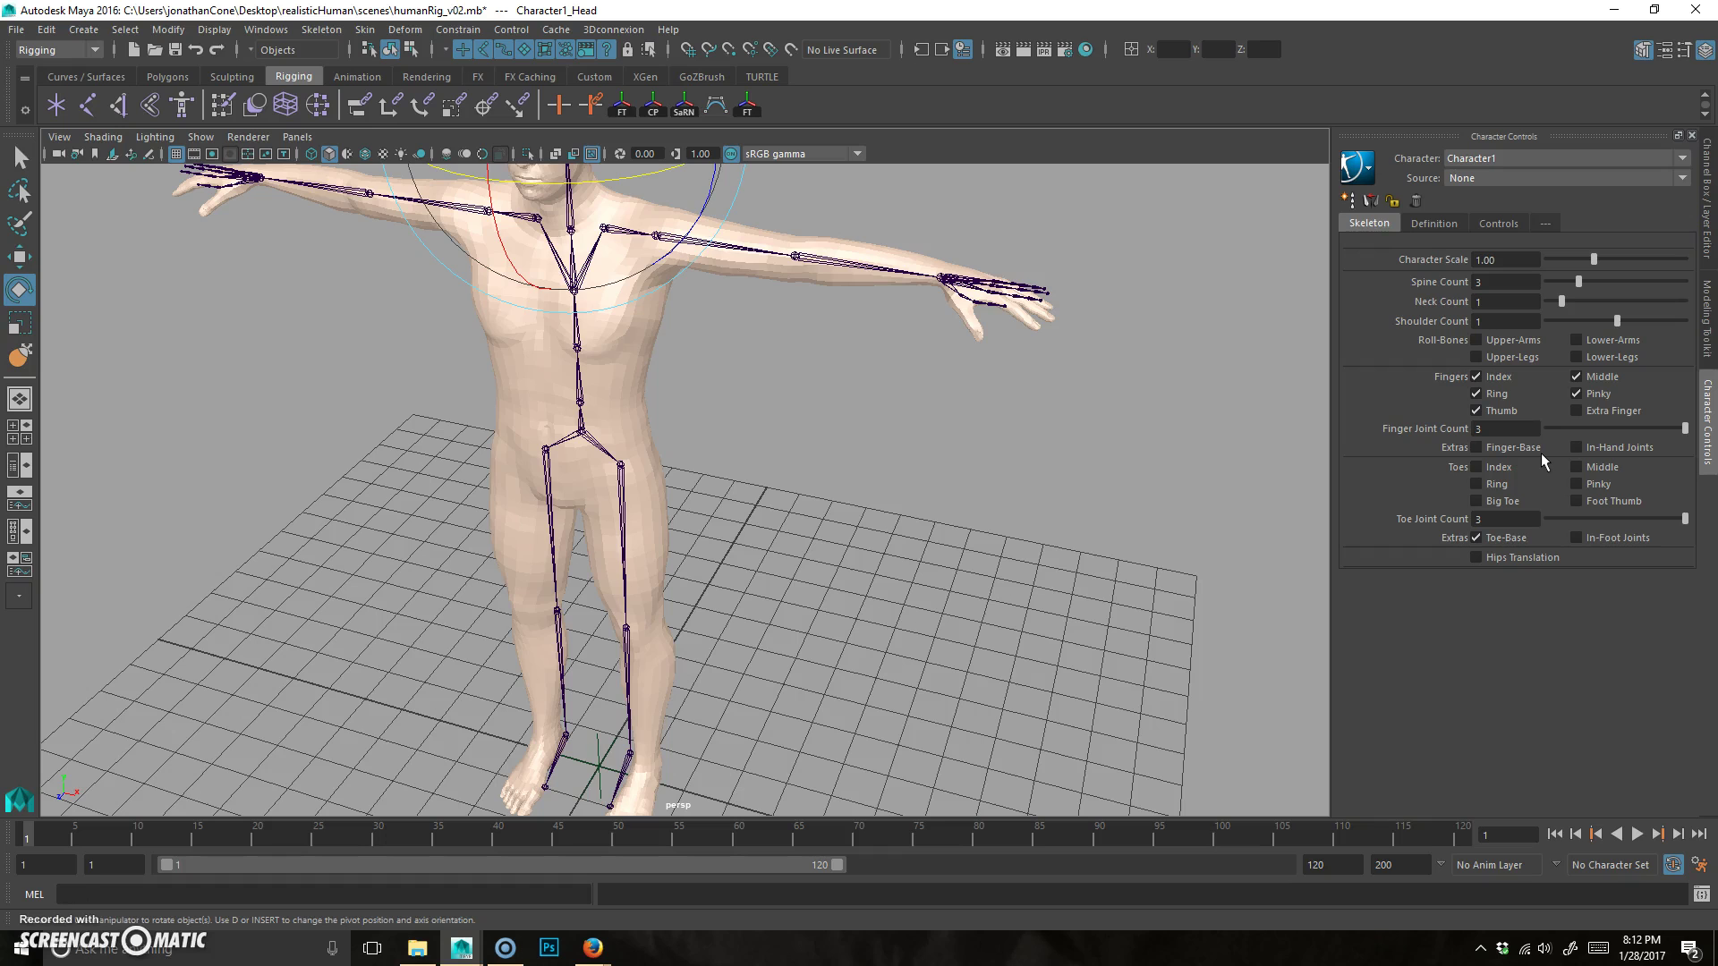
{"action": "right_click_drag", "start_coordinate": [602, 683], "coordinate": [650, 593], "text": "alt"}
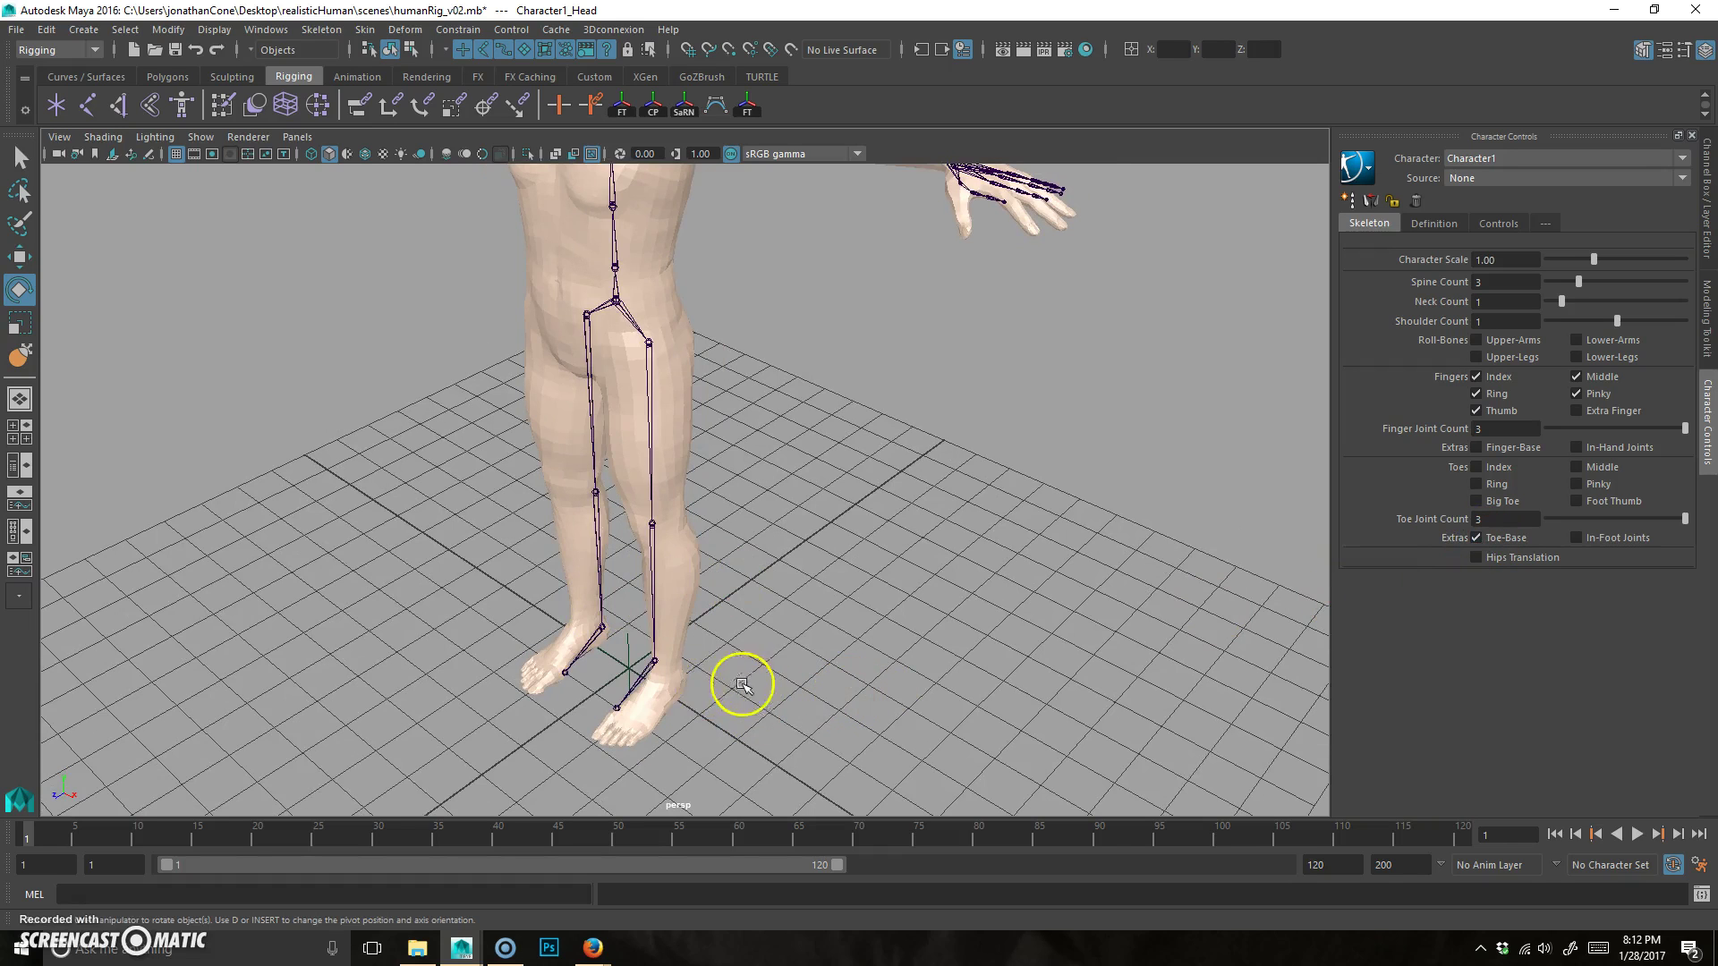
{"action": "left_click_drag", "start_coordinate": [740, 683], "coordinate": [740, 675], "text": "alt"}
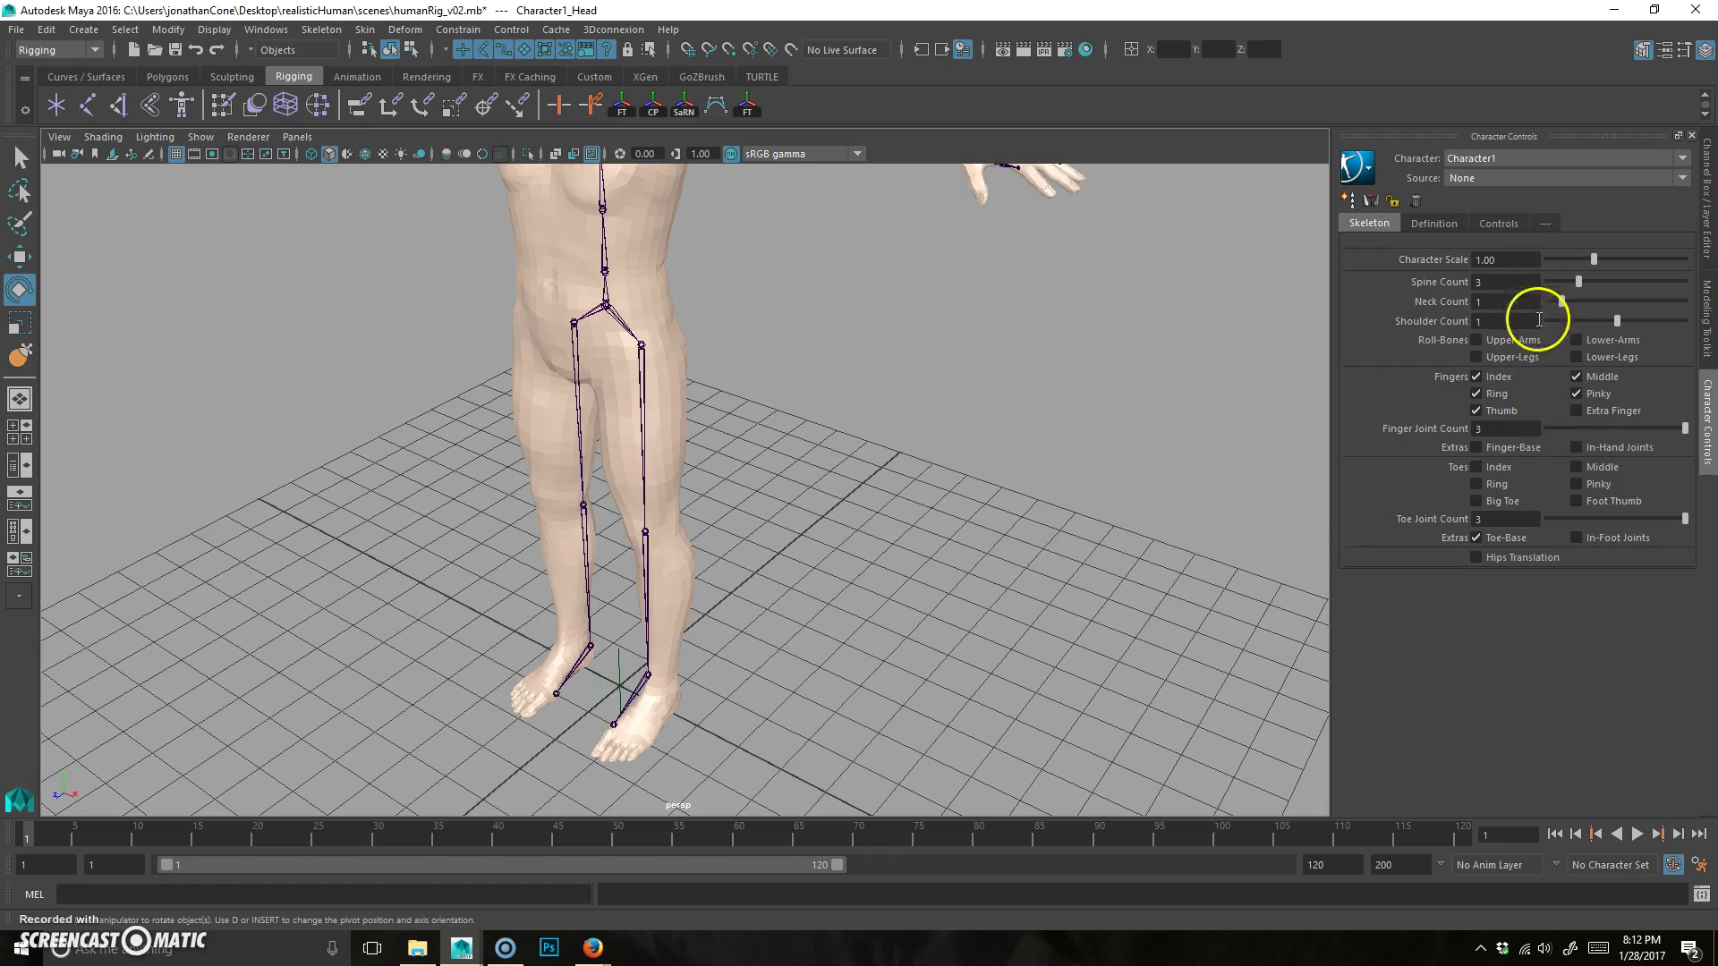
{"action": "left_click", "coordinate": [1510, 258]}
{"action": "scroll", "coordinate": [985, 468], "scroll_direction": "down", "scroll_amount": 5}
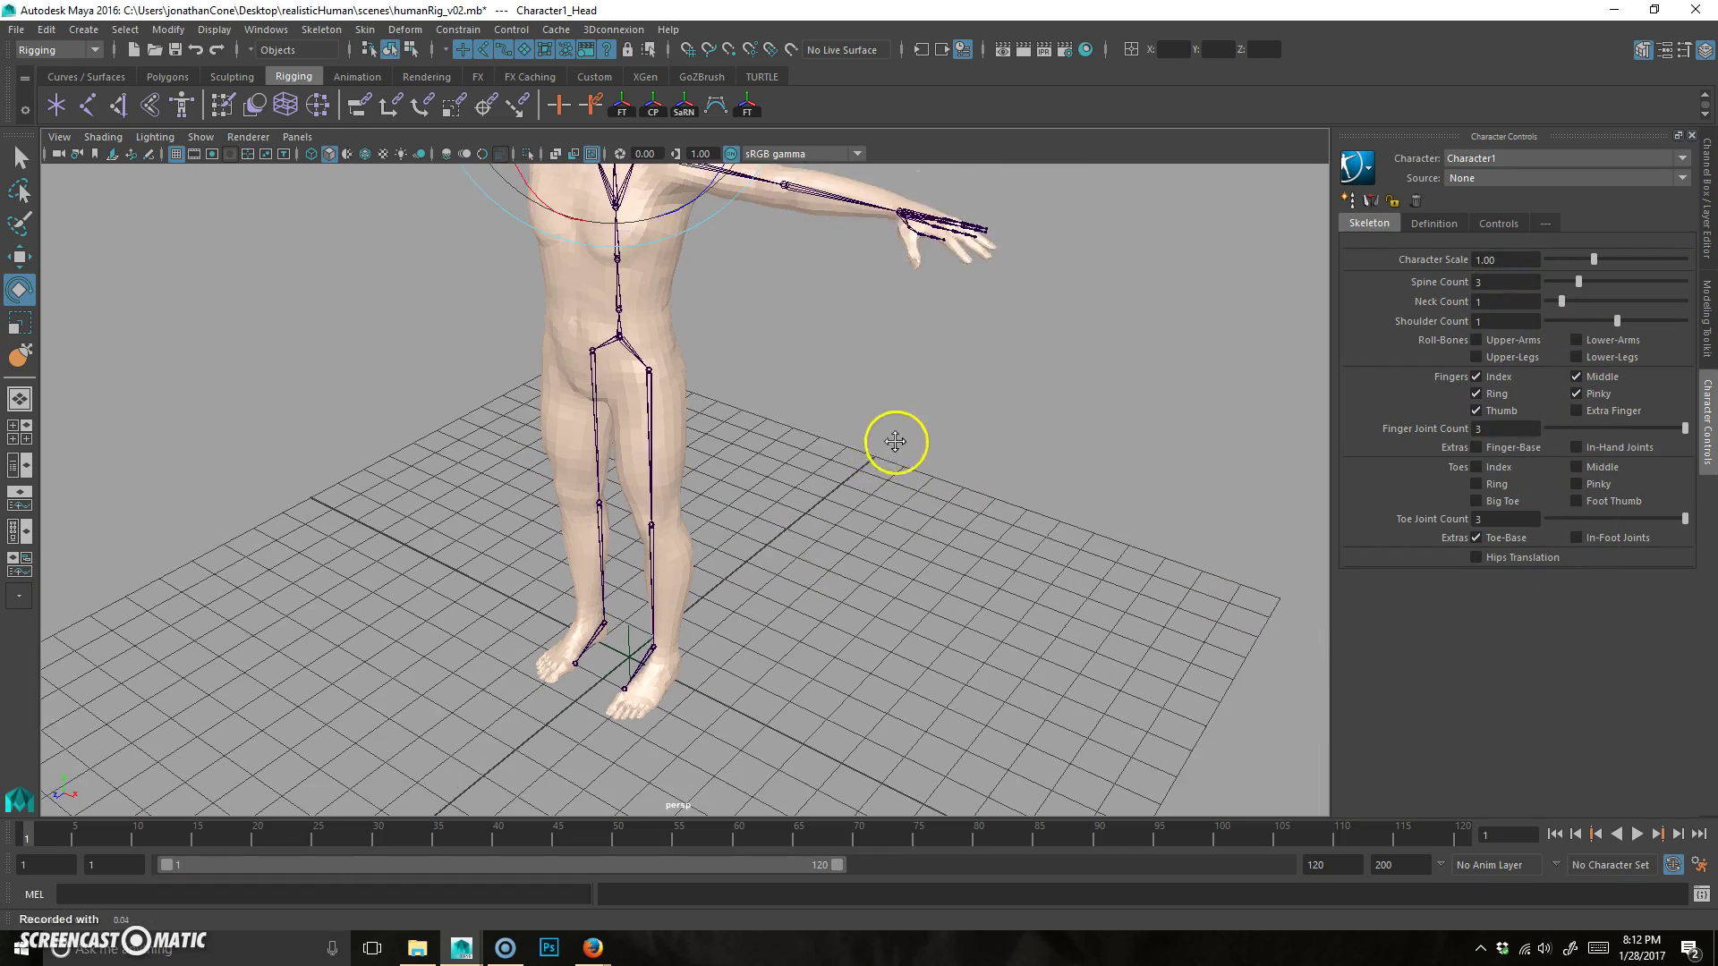
{"action": "scroll", "coordinate": [895, 429], "scroll_direction": "up", "scroll_amount": 2}
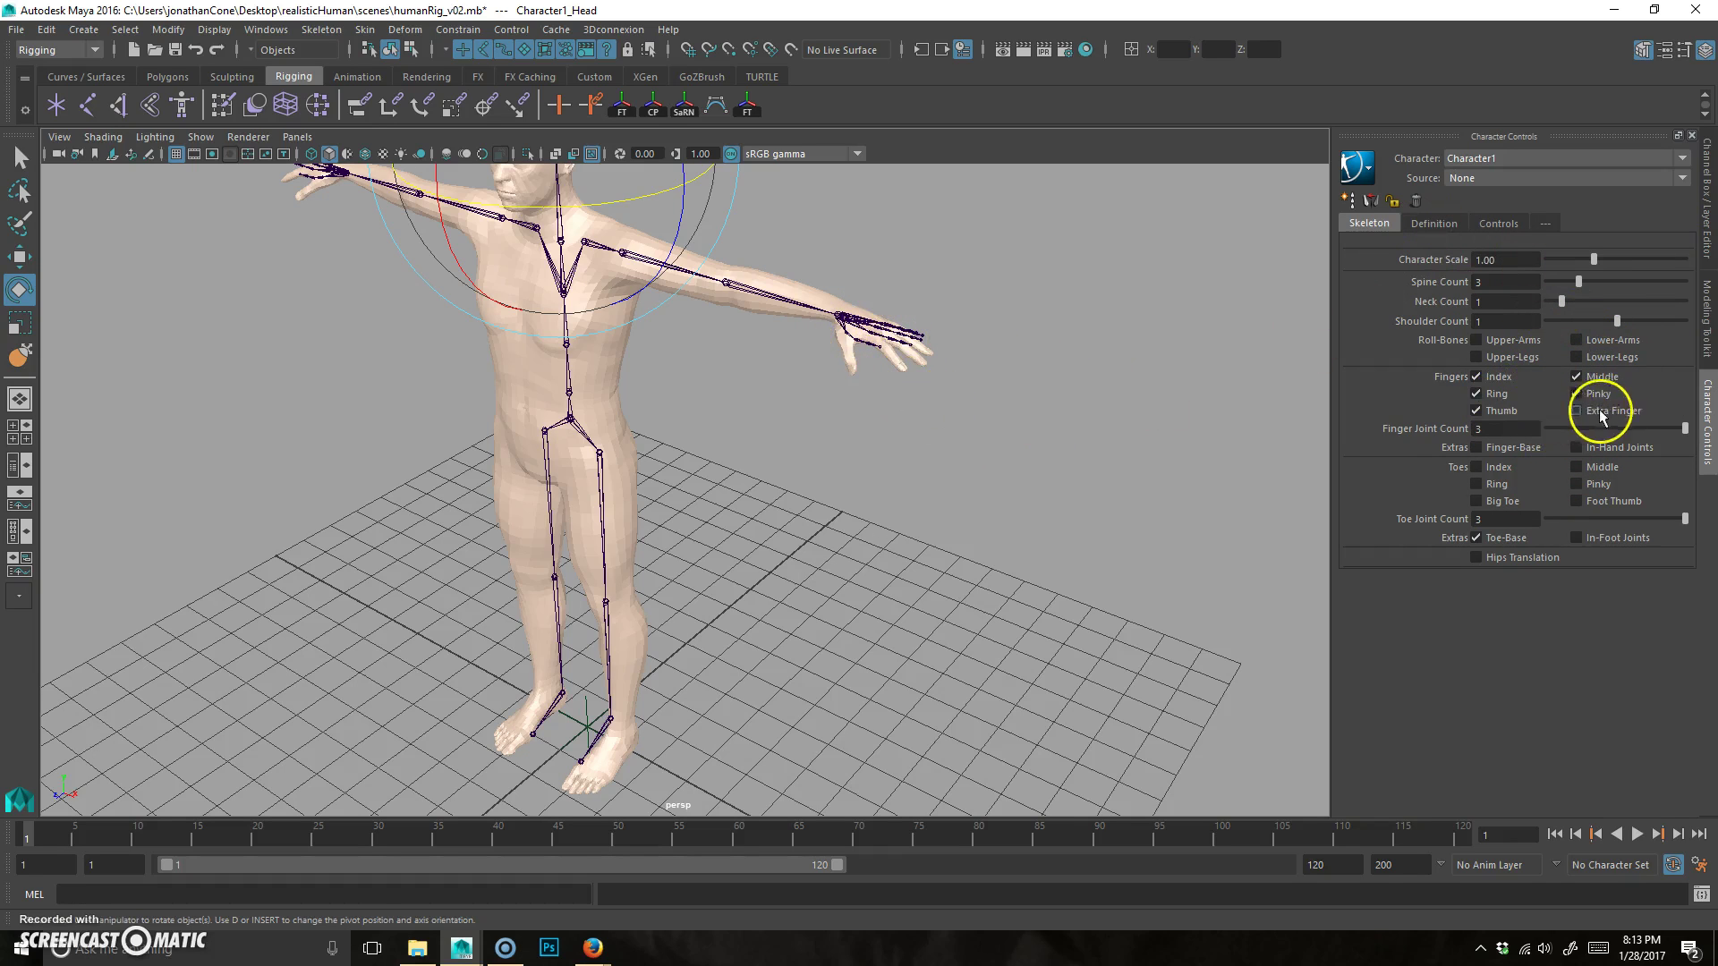
Test the character definition's validation by moving the left upper leg joint out of the body, and undo the move.
{"action": "left_click", "coordinate": [1444, 223]}
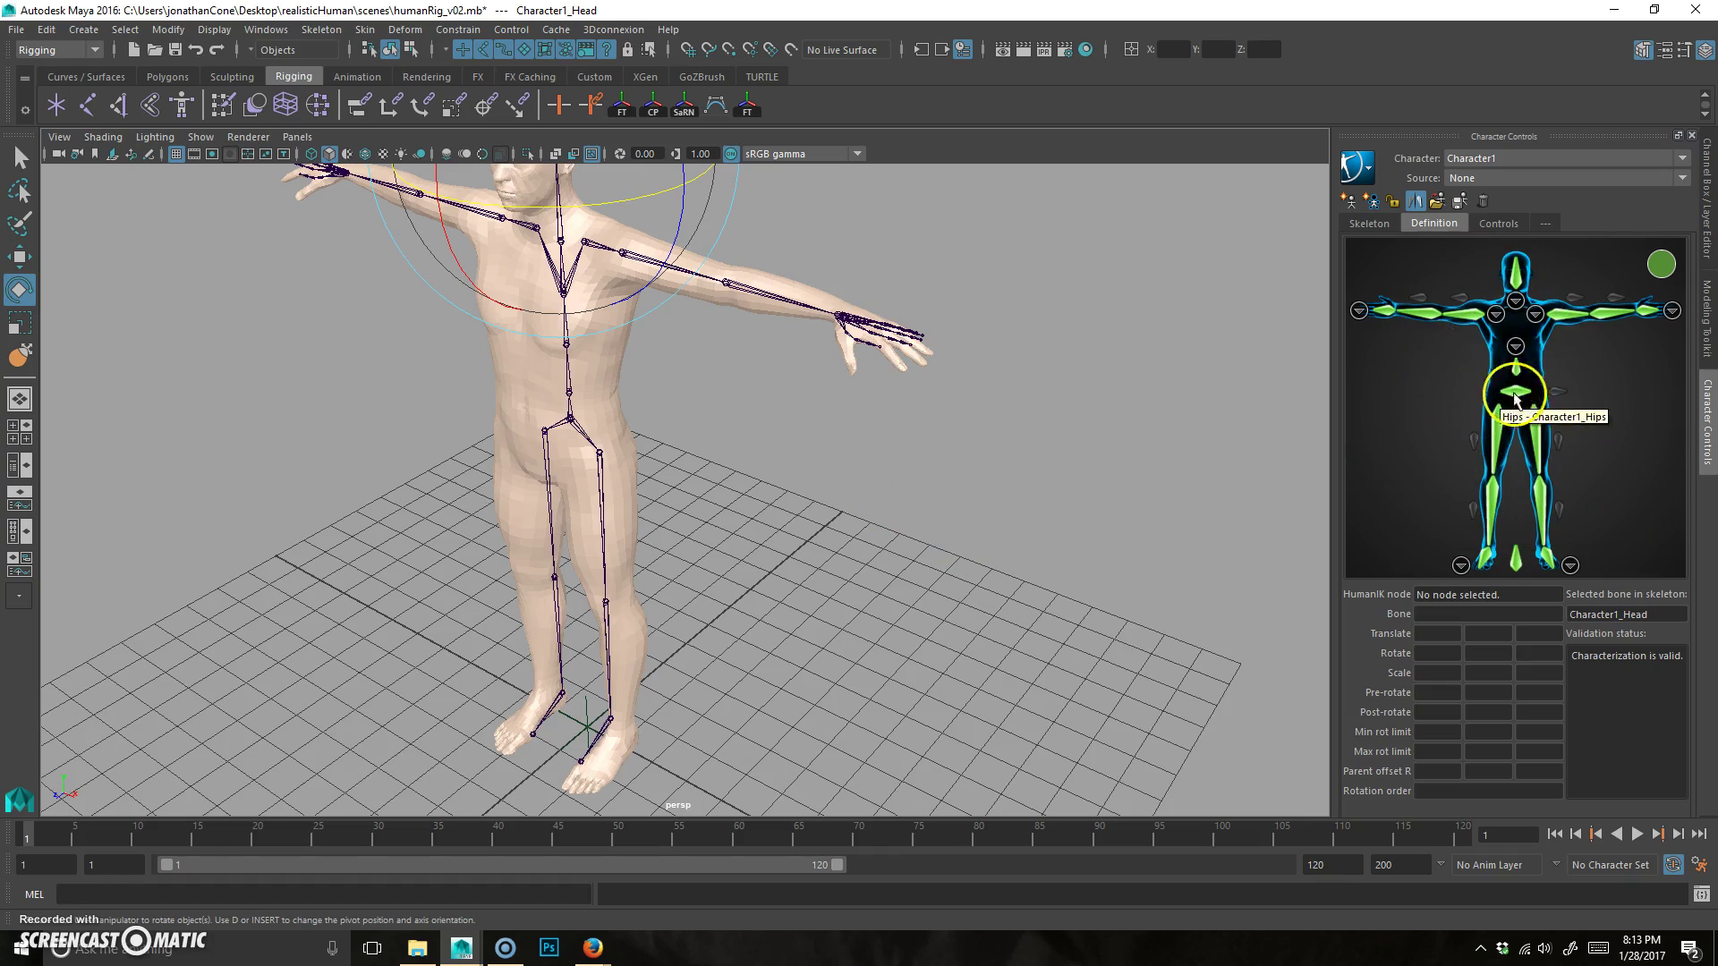
{"action": "left_click", "coordinate": [600, 453]}
{"action": "key", "text": "w"}
{"action": "left_click_drag", "start_coordinate": [620, 450], "coordinate": [729, 396]}
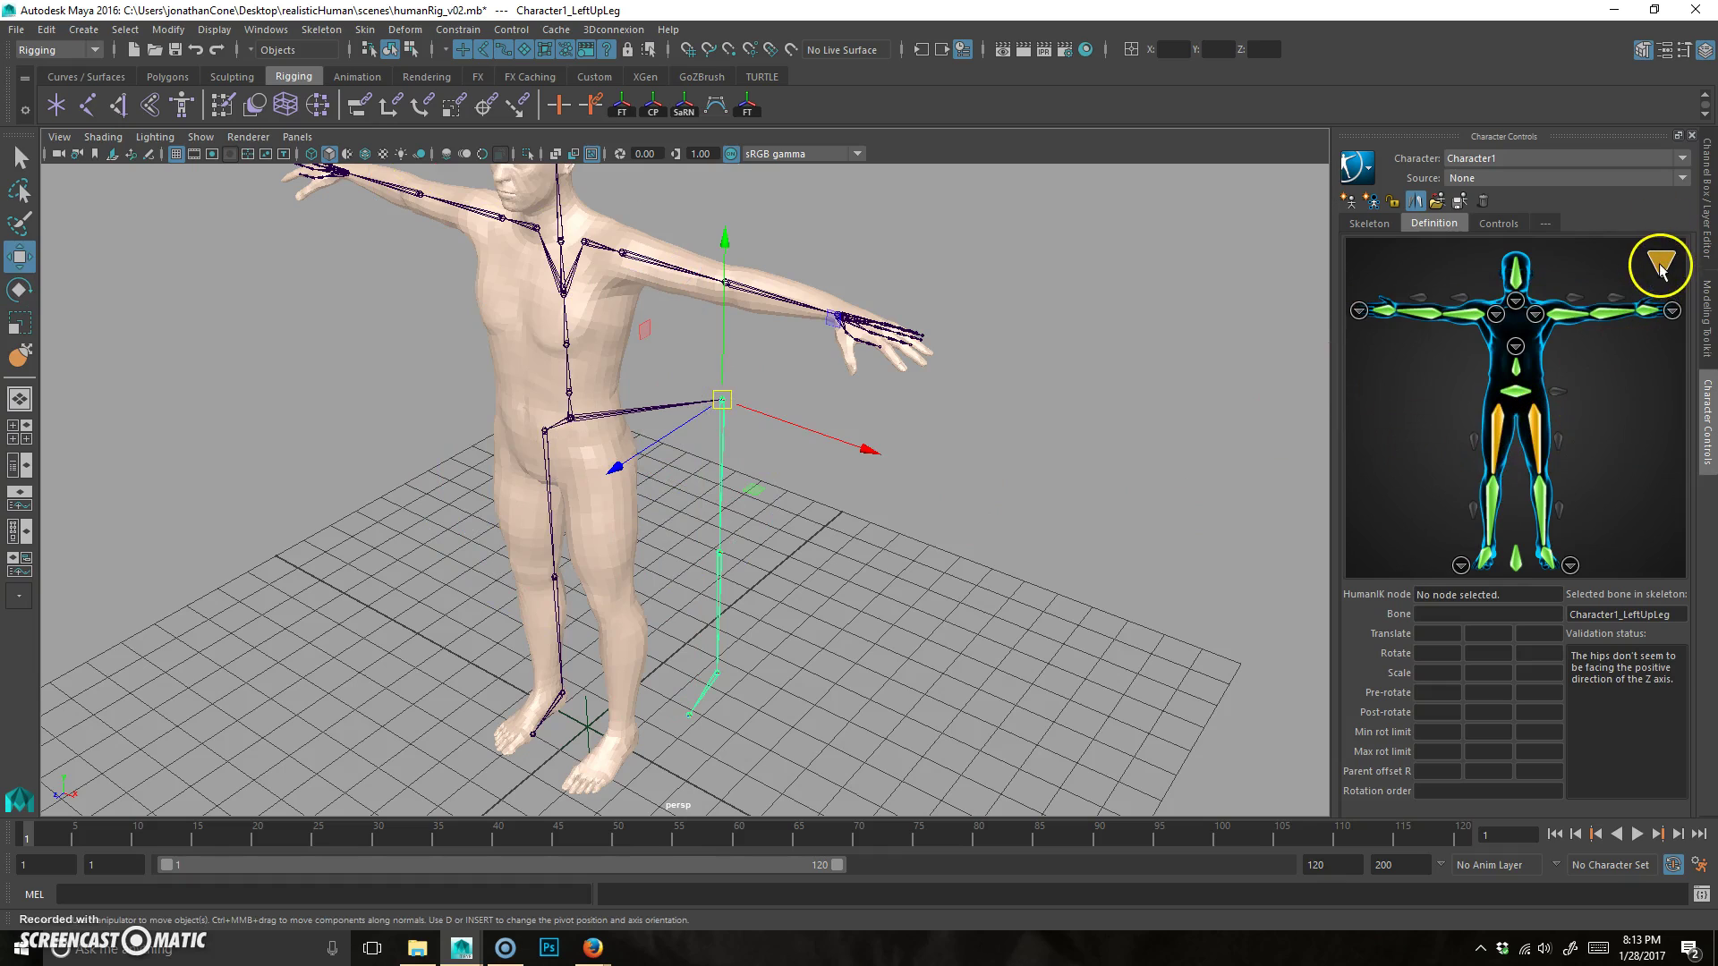
{"action": "mouse_move", "coordinate": [1660, 273]}
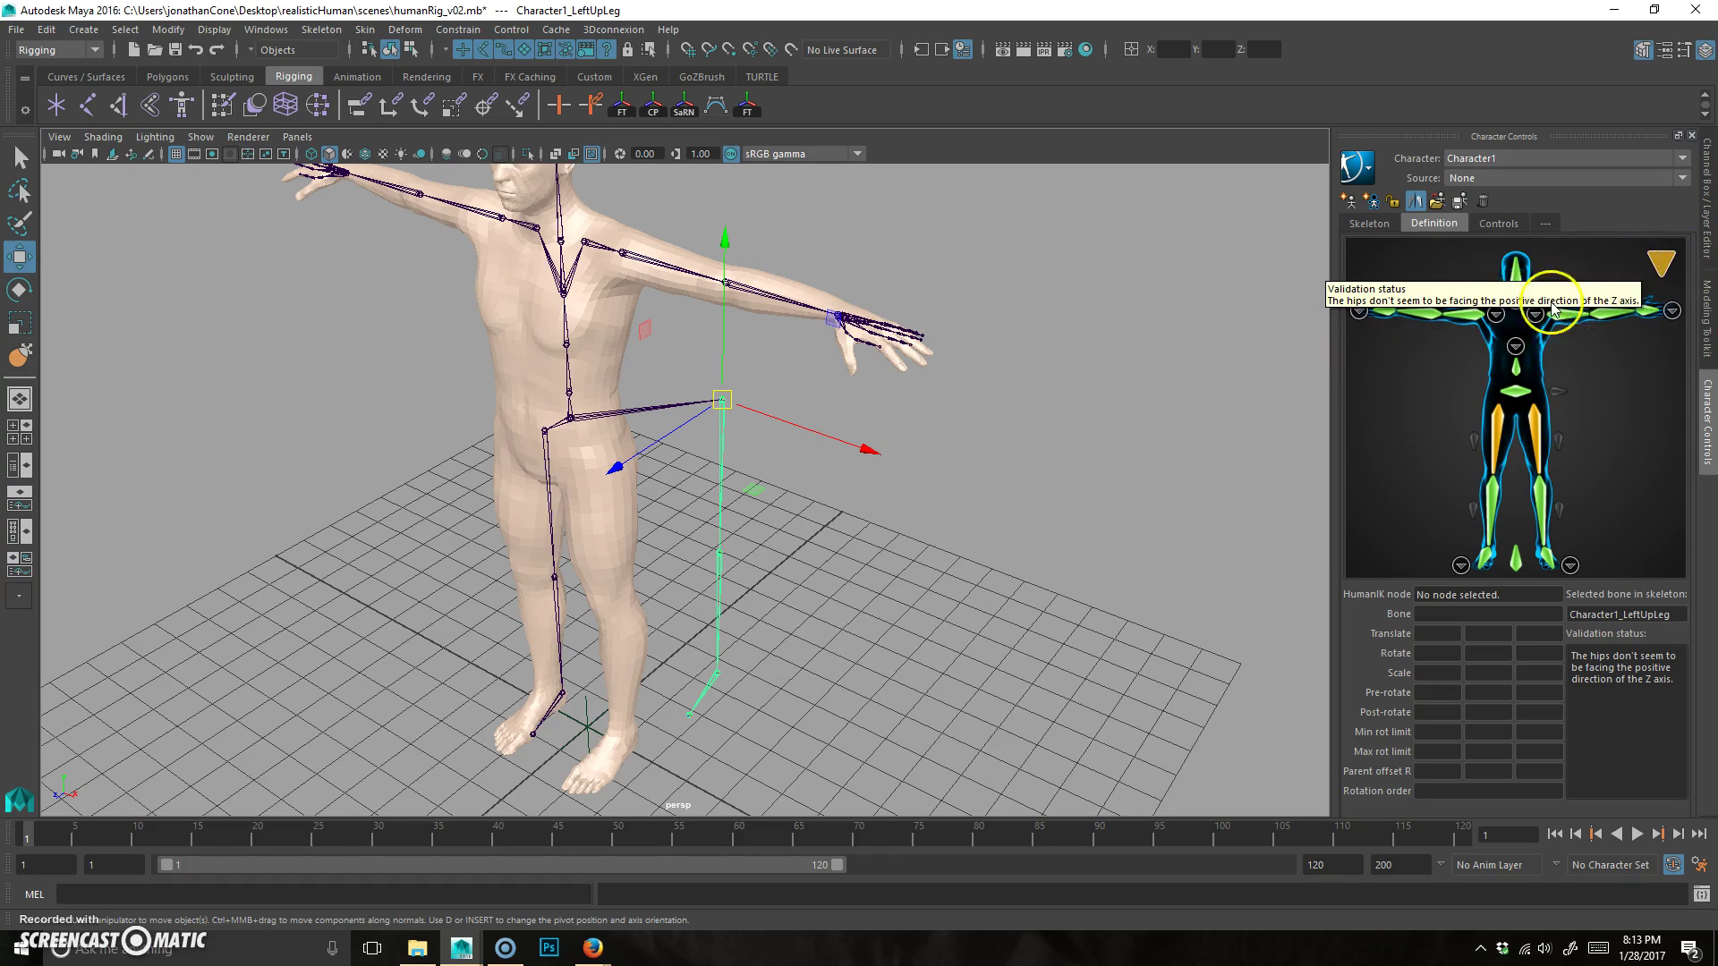
{"action": "key", "text": "ctrl+z"}
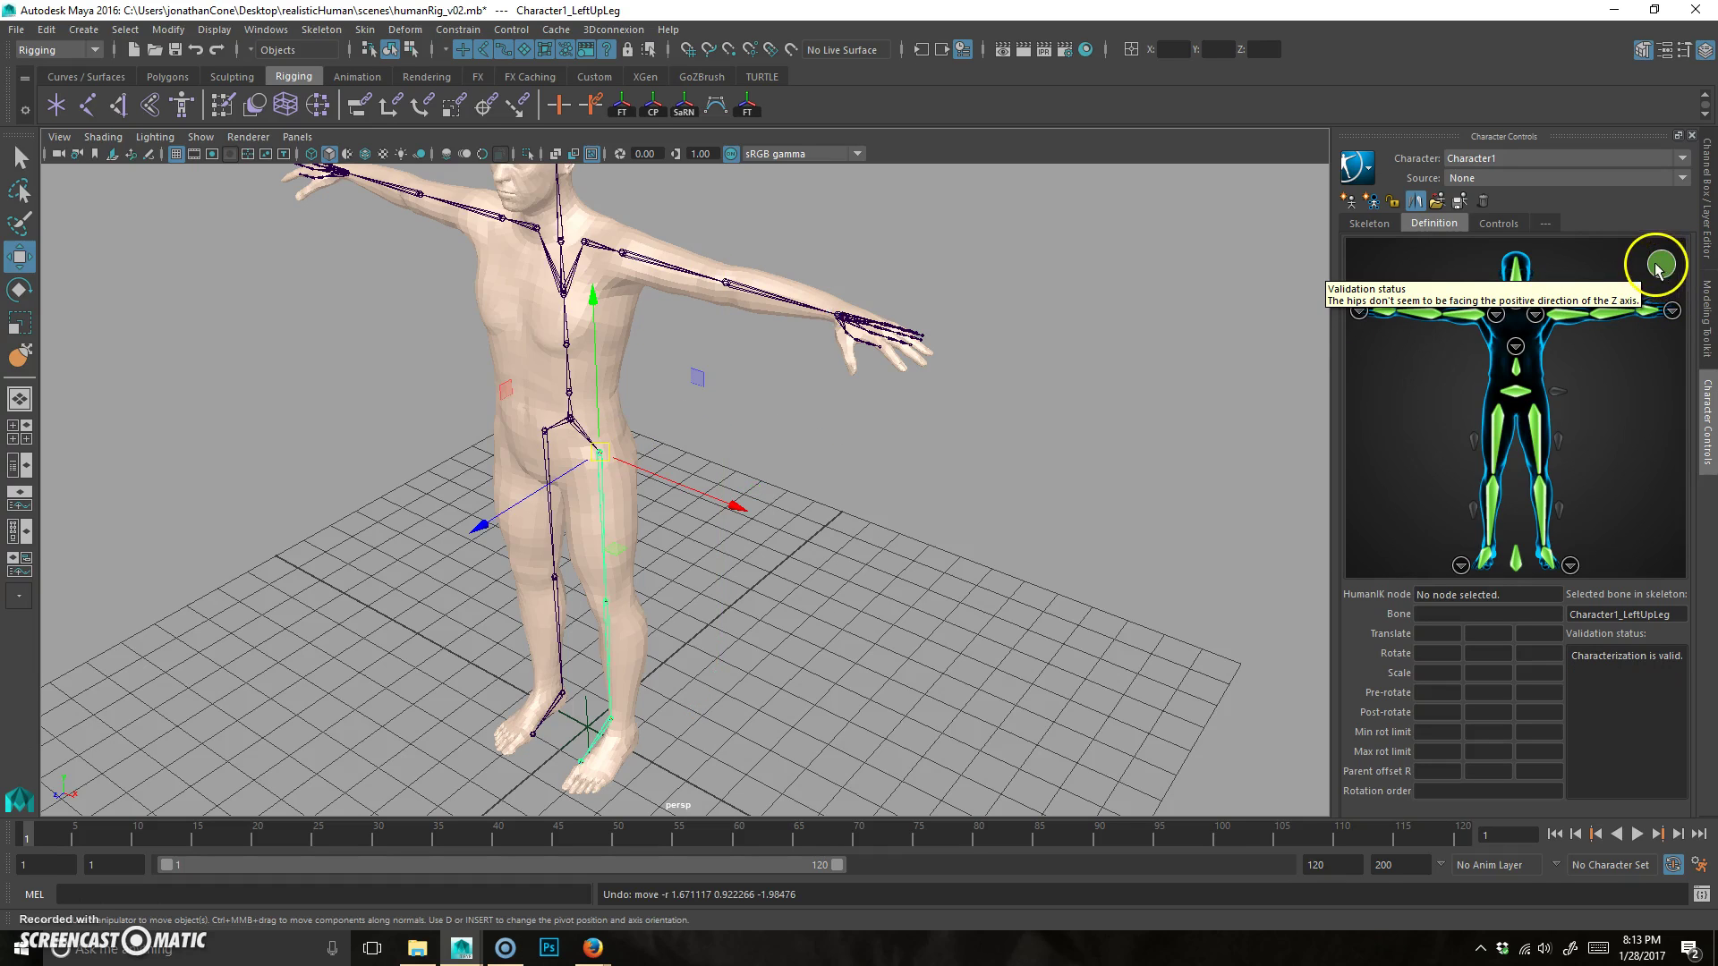
Move the left upper leg joint outward along X toward the middle of the thigh.
{"action": "left_click_drag", "start_coordinate": [633, 633], "coordinate": [658, 579], "text": "alt"}
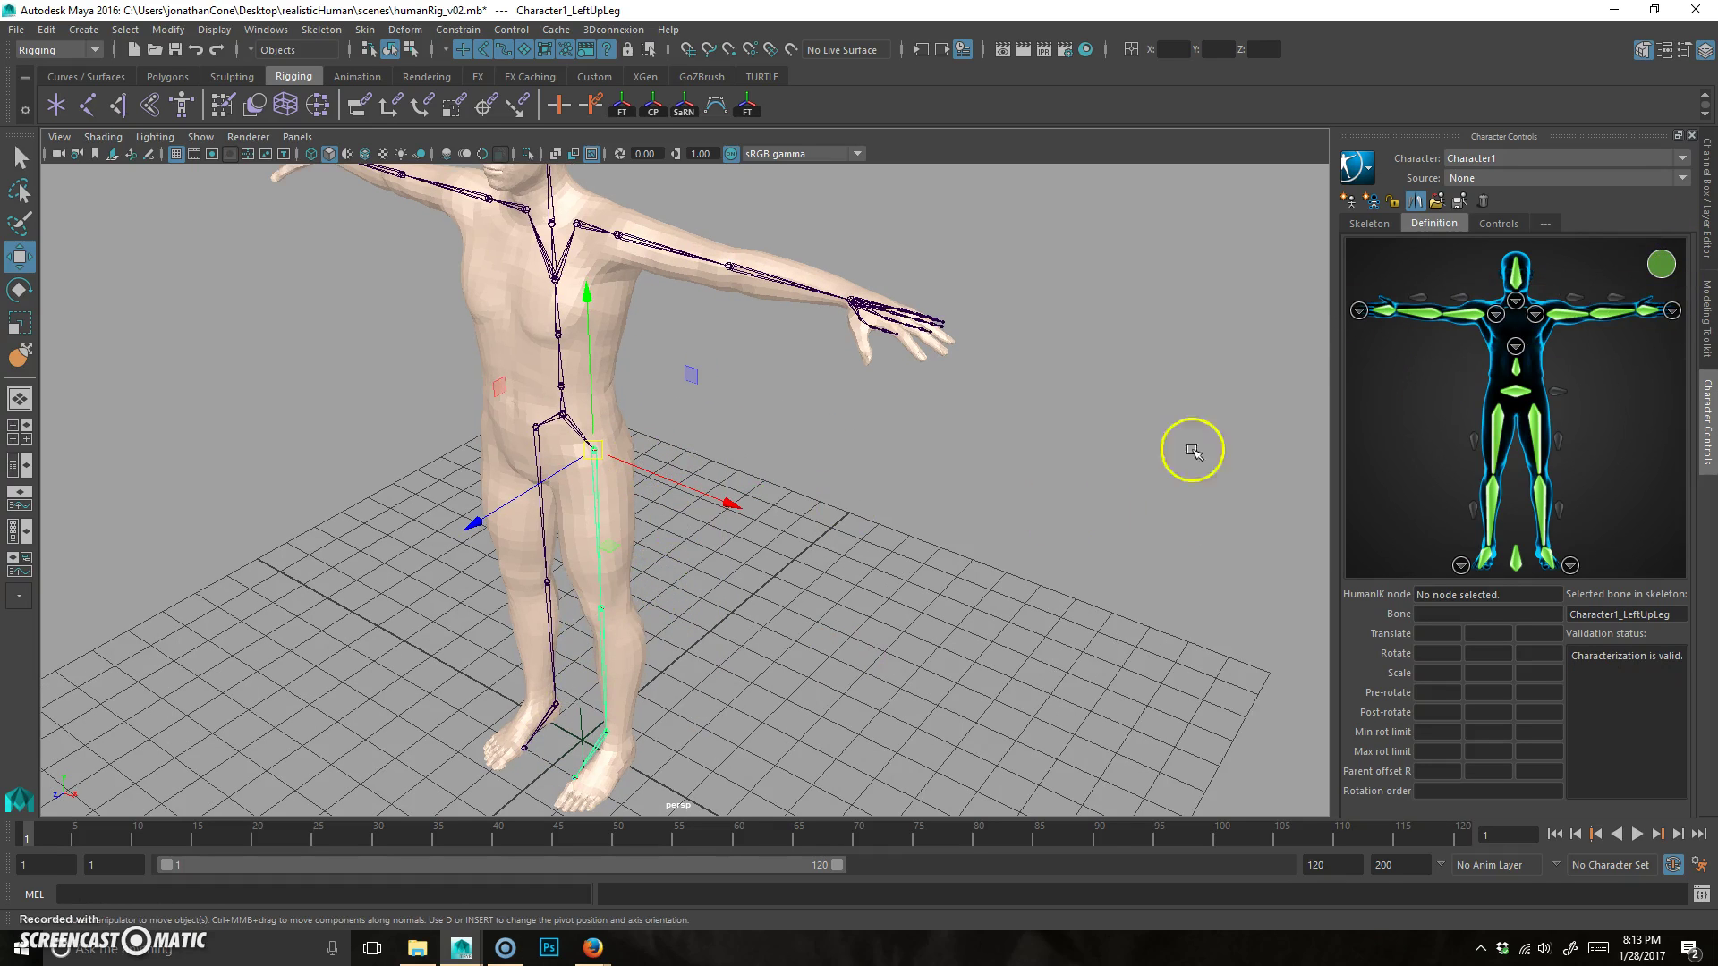
{"action": "mouse_move", "coordinate": [671, 556]}
{"action": "left_mouse_down", "text": "alt"}
{"action": "mouse_move", "coordinate": [779, 529]}
{"action": "mouse_move", "coordinate": [662, 568]}
{"action": "left_mouse_up", "text": "alt"}
{"action": "right_click_drag", "start_coordinate": [663, 567], "coordinate": [717, 487], "text": "alt"}
{"action": "left_click_drag", "start_coordinate": [717, 487], "coordinate": [686, 433], "text": "alt"}
{"action": "right_click_drag", "start_coordinate": [687, 434], "coordinate": [671, 529], "text": "alt"}
{"action": "middle_click_drag", "start_coordinate": [671, 528], "coordinate": [665, 583], "text": "alt"}
{"action": "left_click_drag", "start_coordinate": [666, 584], "coordinate": [733, 479], "text": "alt"}
{"action": "right_click_drag", "start_coordinate": [733, 480], "coordinate": [671, 498], "text": "alt"}
{"action": "left_click_drag", "start_coordinate": [671, 497], "coordinate": [882, 524], "text": "alt"}
{"action": "right_click_drag", "start_coordinate": [883, 524], "coordinate": [751, 484], "text": "alt"}
{"action": "left_click_drag", "start_coordinate": [751, 483], "coordinate": [770, 464], "text": "alt"}
{"action": "left_click_drag", "start_coordinate": [830, 387], "coordinate": [772, 540]}
Try moving the left knee joint outward and the left foot joint back into the ankle, and undo these moves.
{"action": "left_click", "coordinate": [681, 580]}
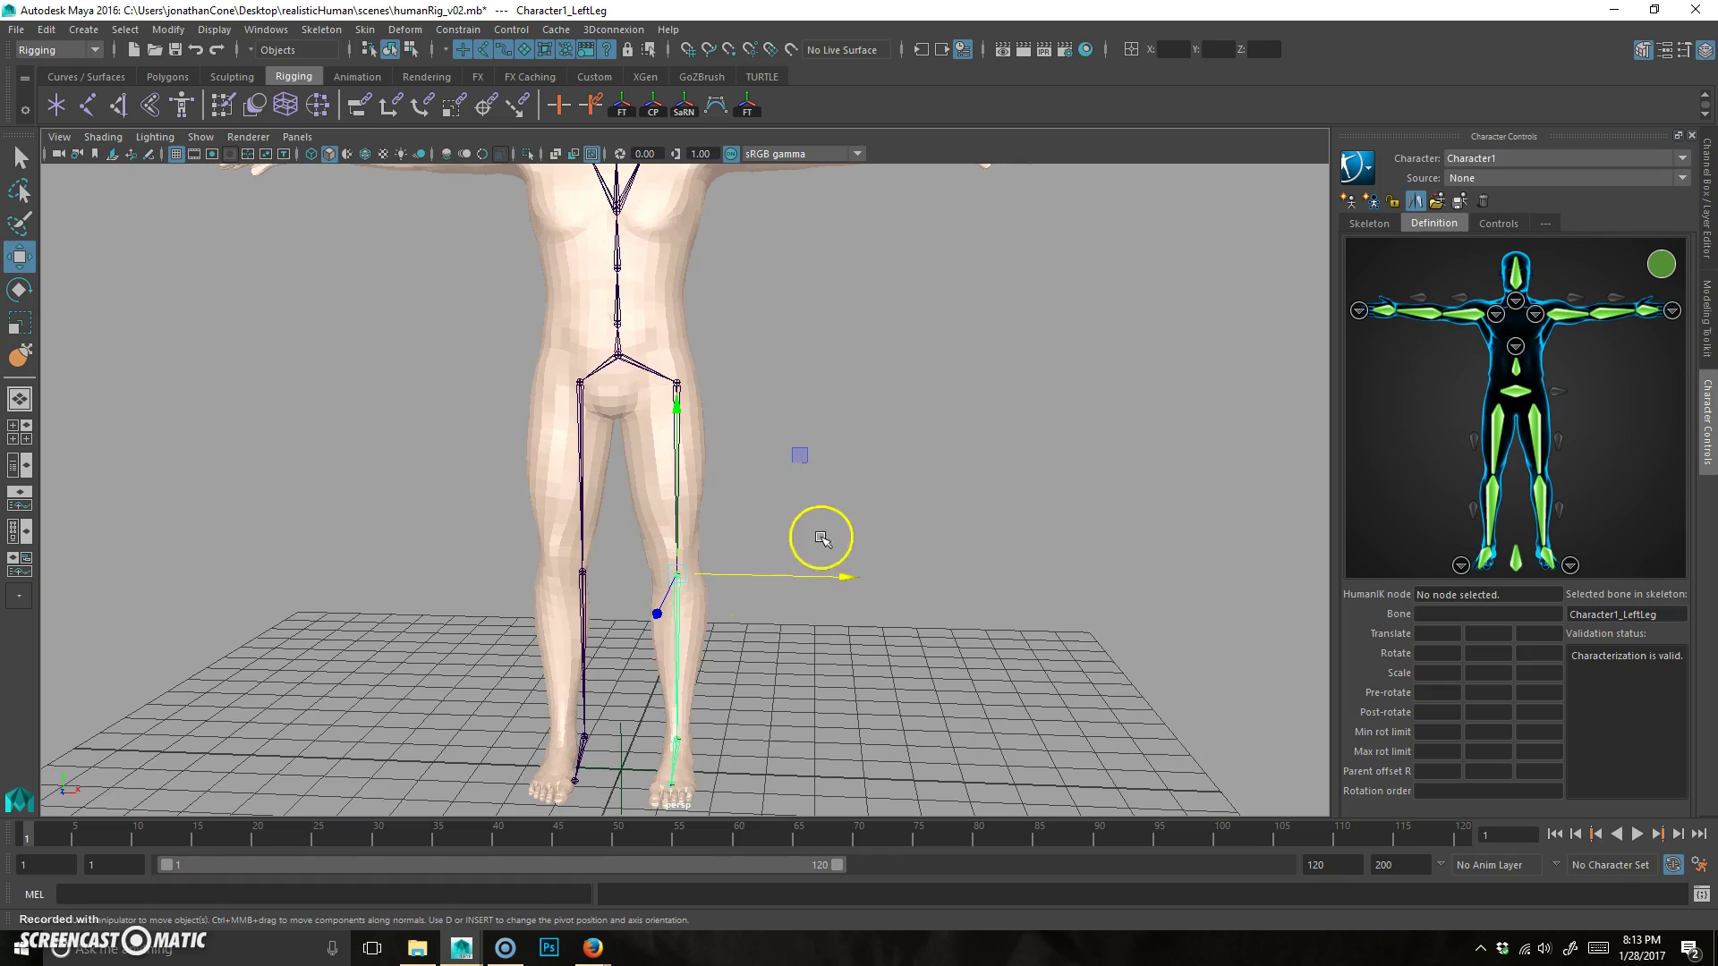
{"action": "left_click", "coordinate": [848, 579]}
{"action": "key", "text": "ctrl+z"}
{"action": "left_click", "coordinate": [882, 567]}
{"action": "key", "text": "ctrl+z"}
{"action": "left_click_drag", "start_coordinate": [843, 577], "coordinate": [896, 576]}
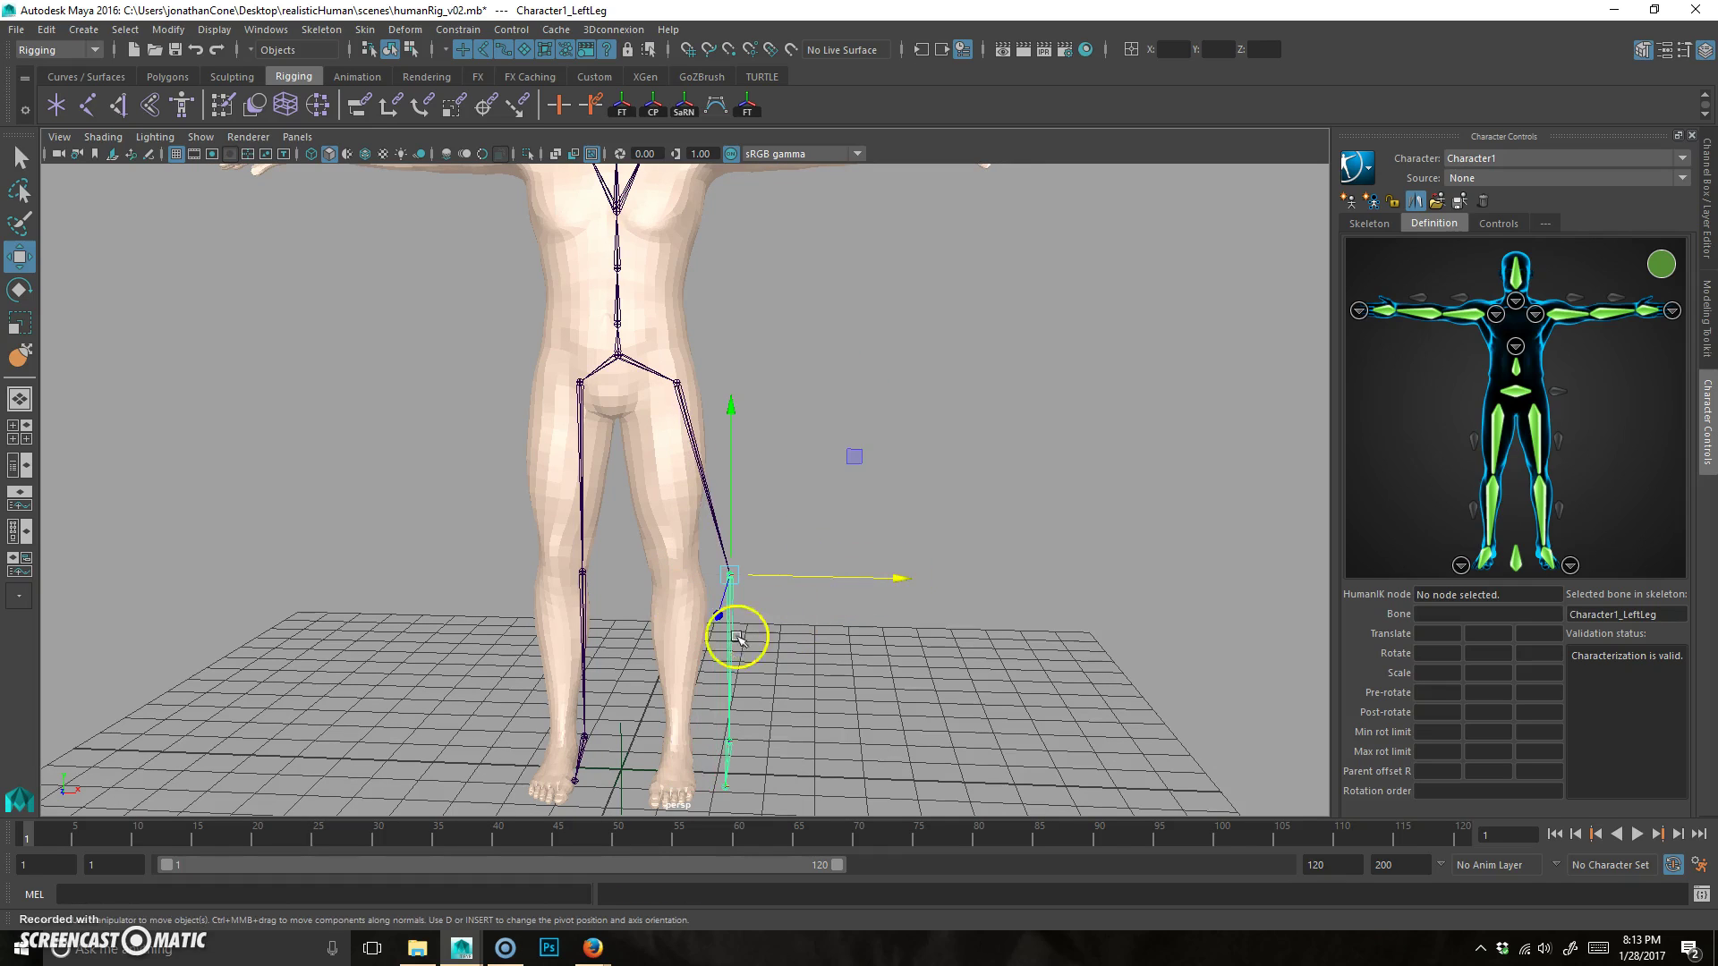
{"action": "left_click", "coordinate": [730, 747]}
{"action": "left_click_drag", "start_coordinate": [897, 740], "coordinate": [854, 747]}
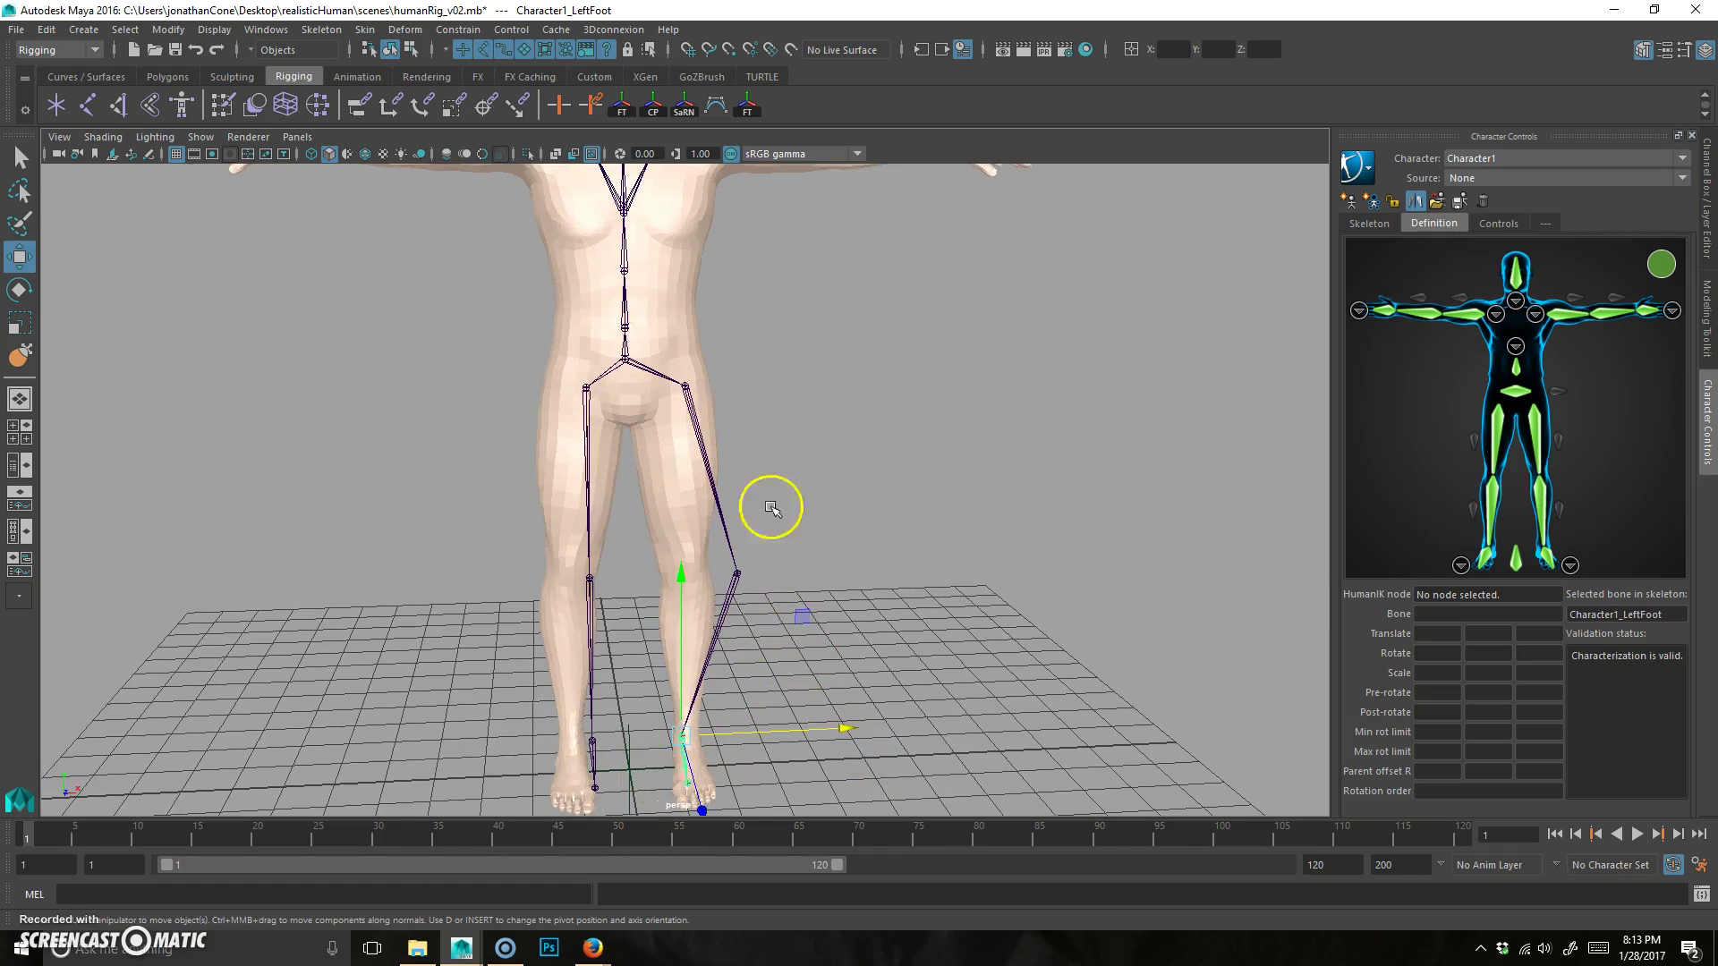
{"action": "left_click_drag", "start_coordinate": [775, 660], "coordinate": [664, 700], "text": "alt"}
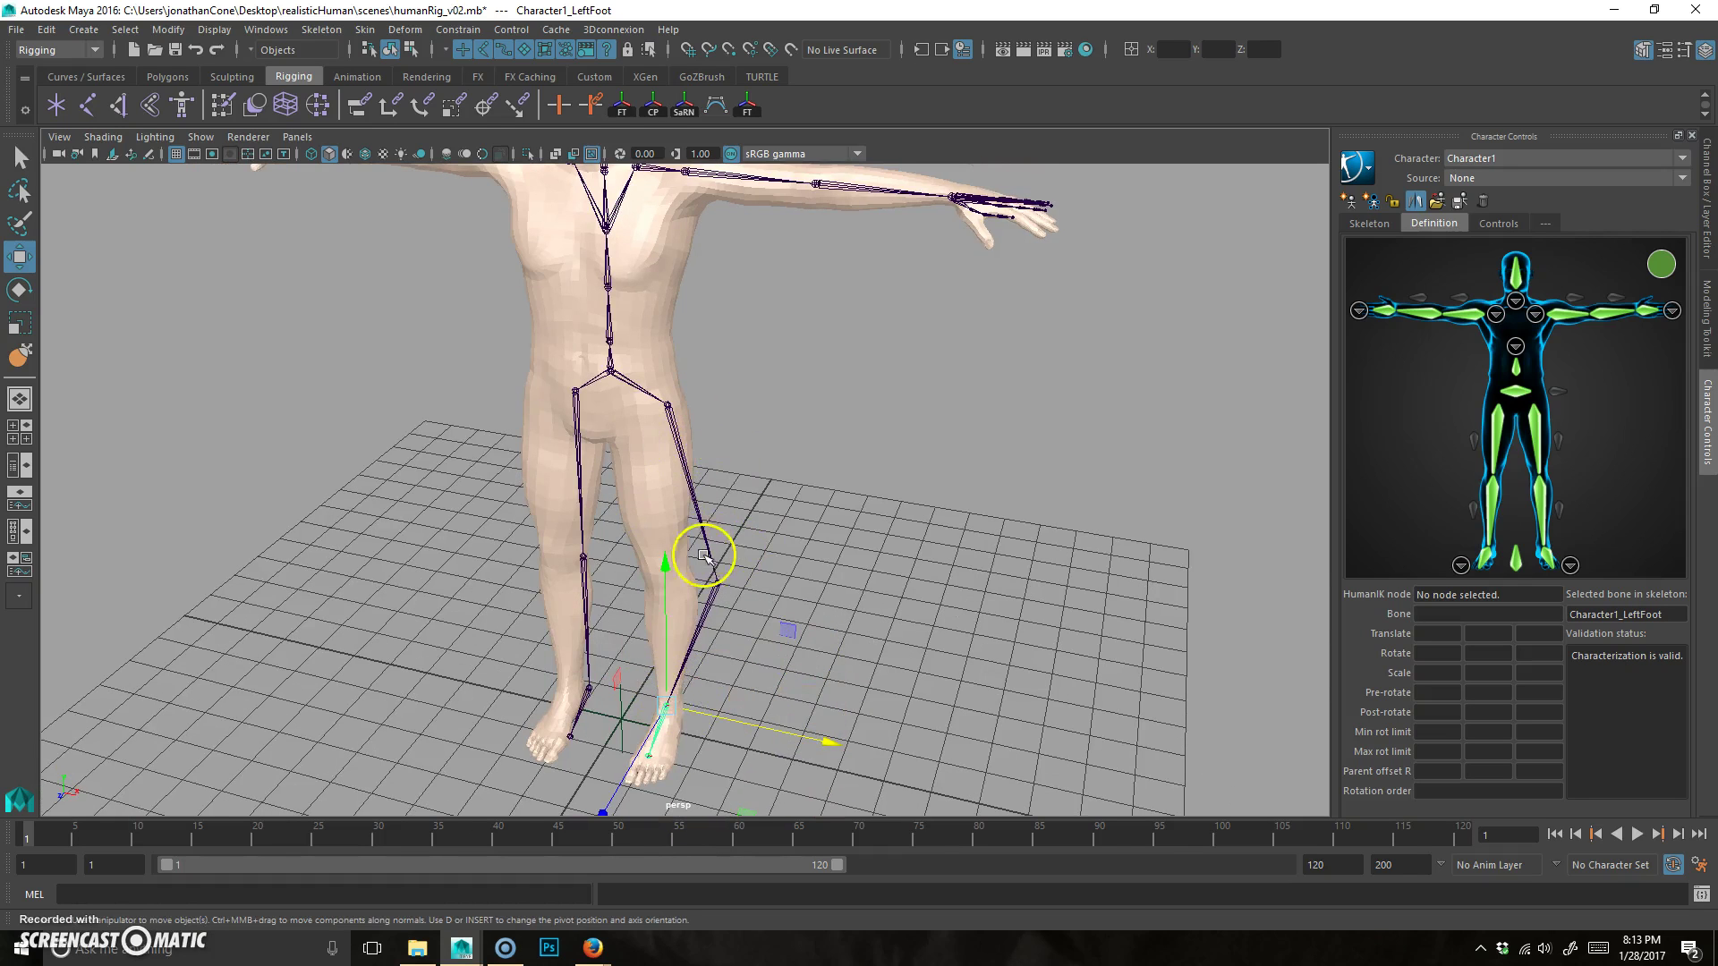
{"action": "key", "text": "ctrl+z"}
{"action": "key", "text": "ctrl+z"}
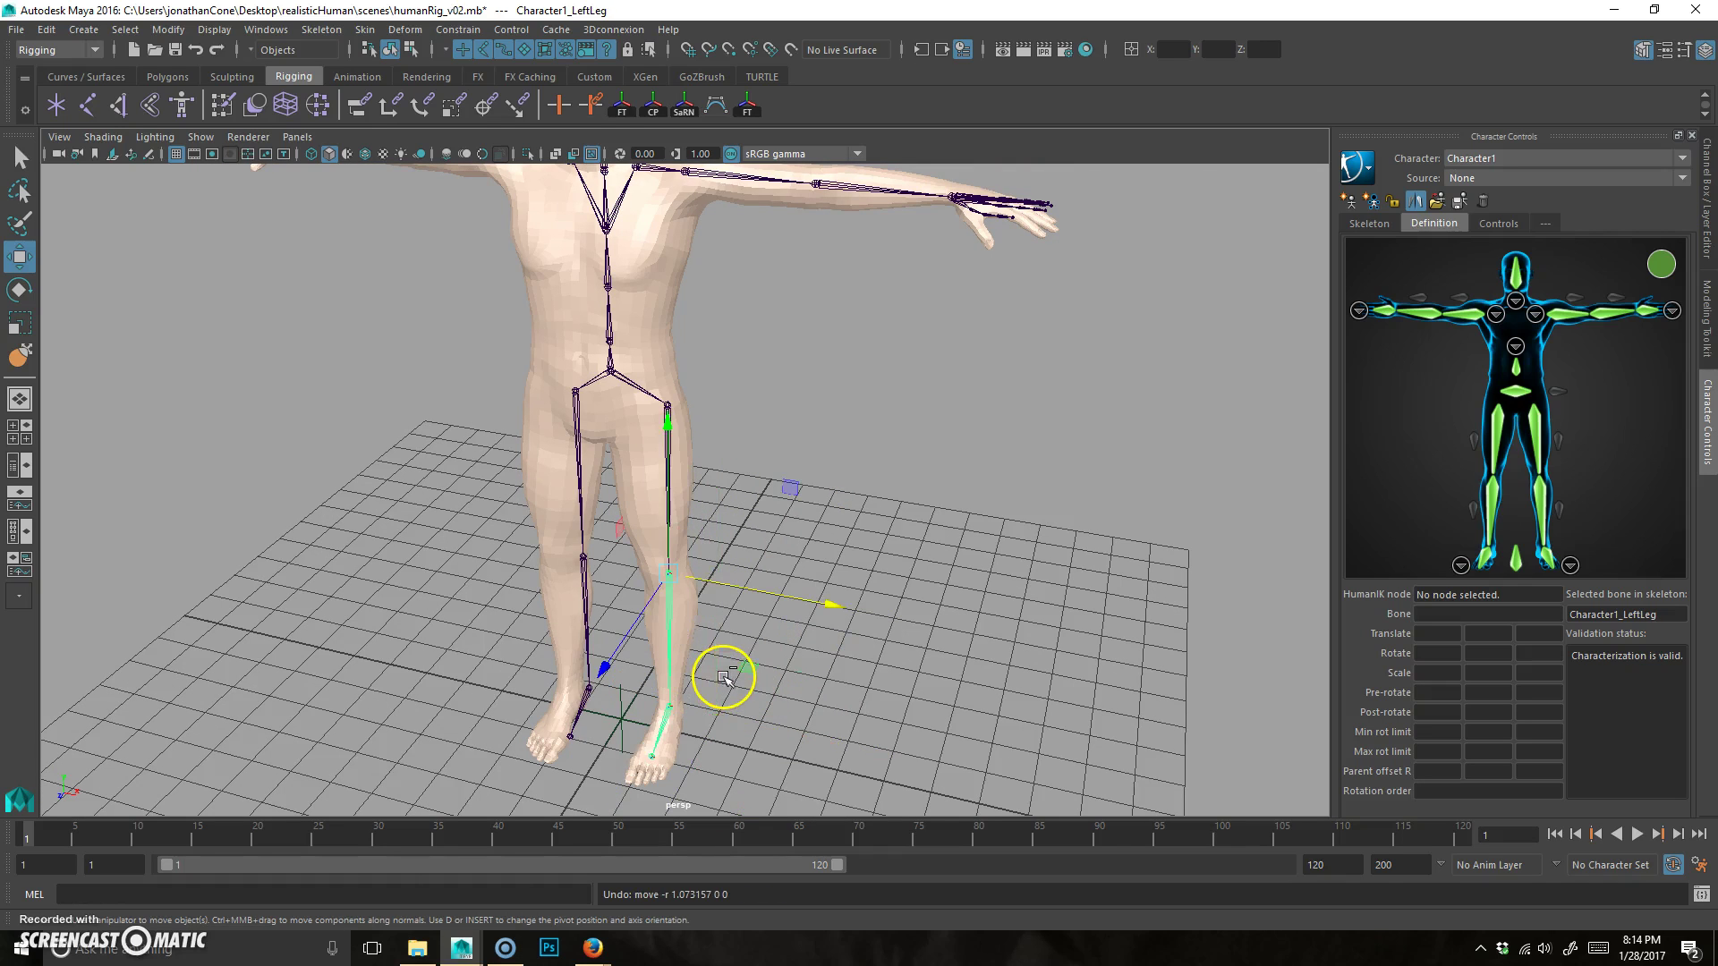
{"action": "left_click_drag", "start_coordinate": [676, 460], "coordinate": [701, 359], "text": "alt"}
{"action": "left_click_drag", "start_coordinate": [726, 736], "coordinate": [794, 510], "text": "alt"}
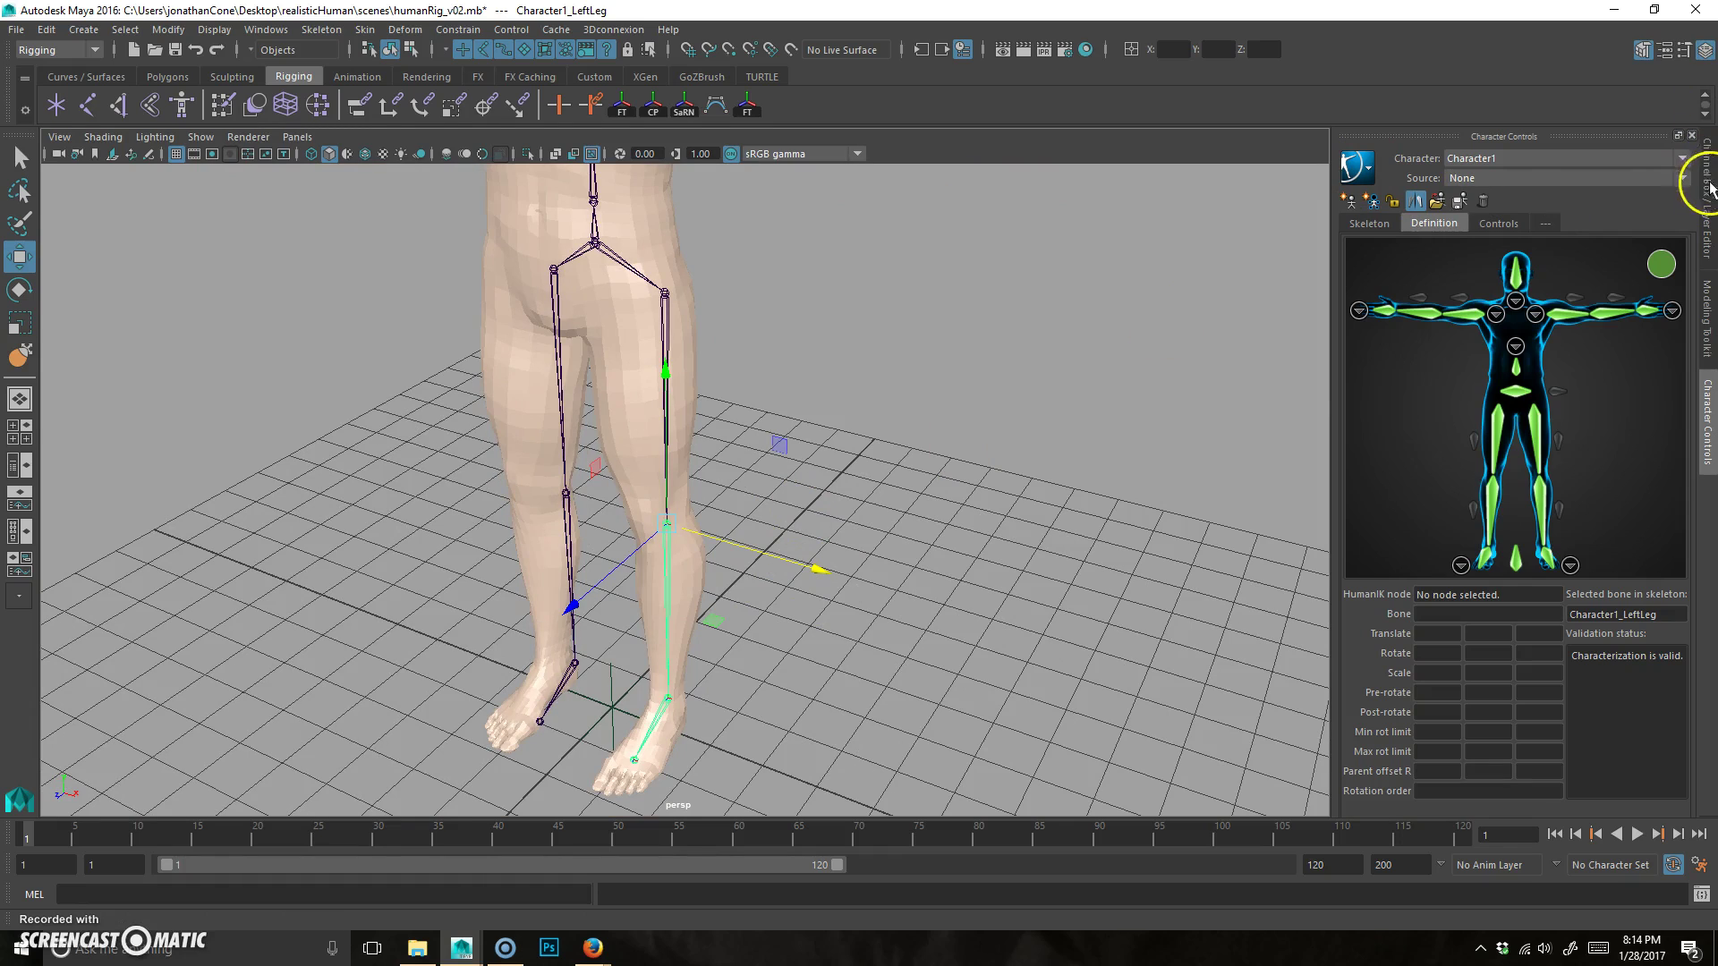
Set the Move tool's axis orientation to Object in its tool settings.
{"action": "left_click", "coordinate": [1683, 49]}
{"action": "left_click", "coordinate": [176, 211]}
{"action": "left_click", "coordinate": [215, 215]}
{"action": "left_click", "coordinate": [177, 211]}
{"action": "left_click", "coordinate": [230, 215]}
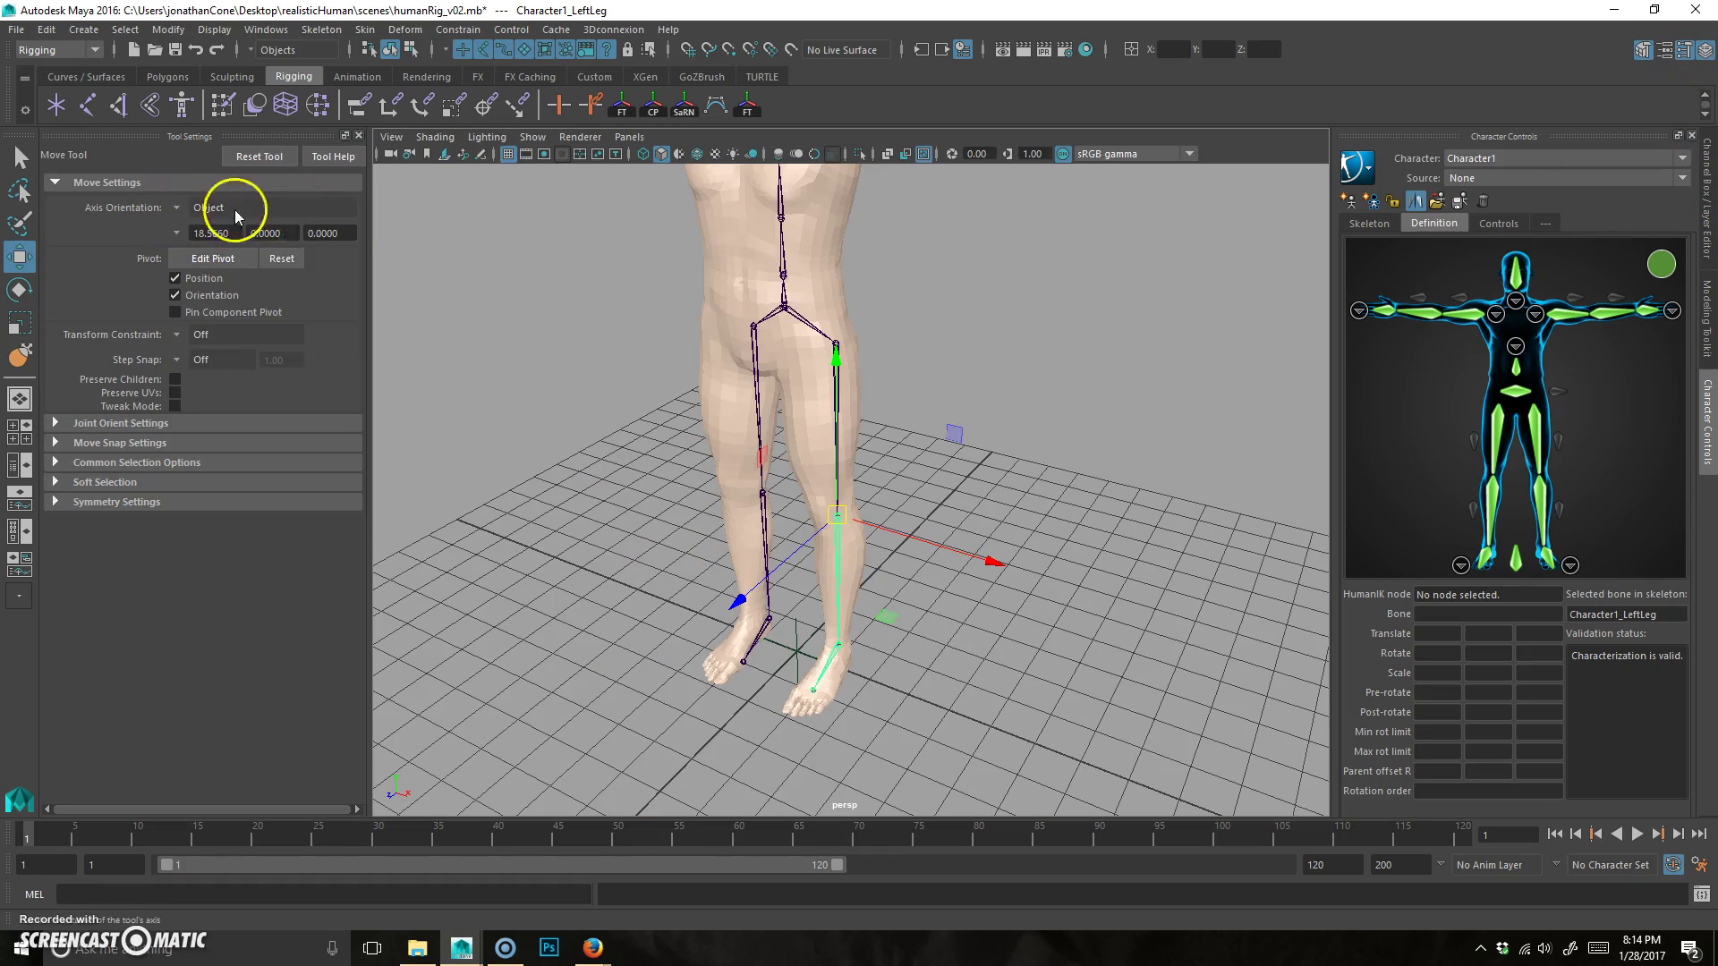
Set the Rotate tool's axis orientation to Object and close the tool settings.
{"action": "key", "text": "f"}
{"action": "key", "text": "e"}
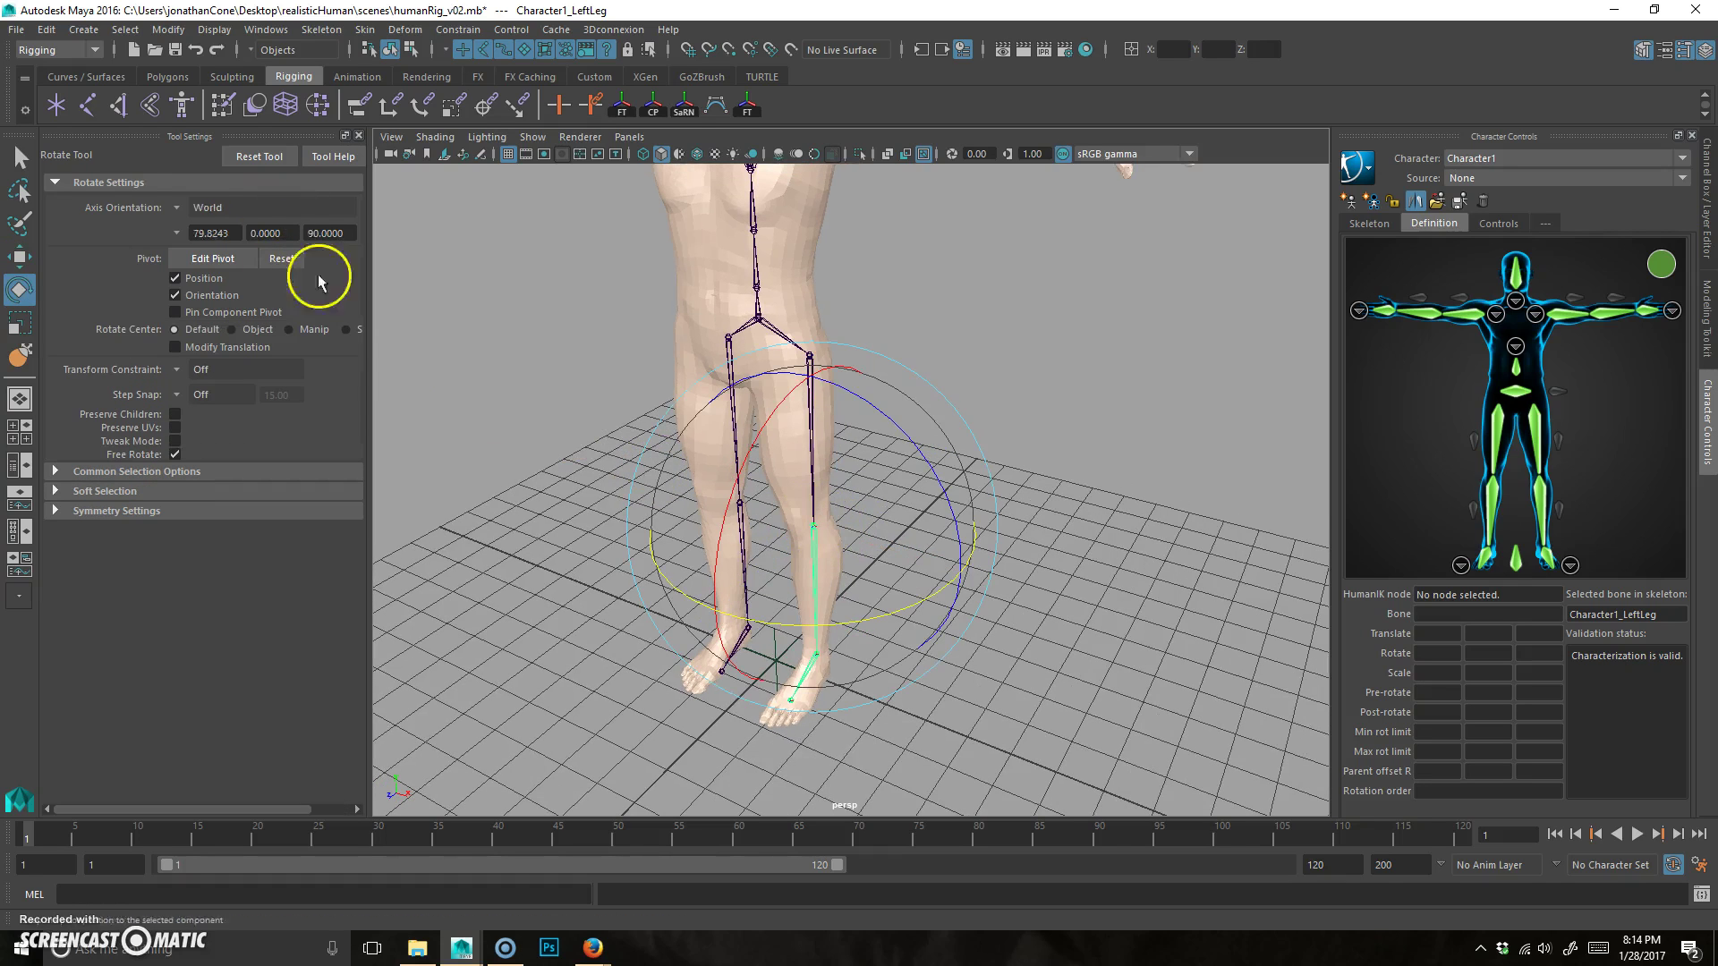
{"action": "left_click", "coordinate": [182, 208]}
{"action": "left_click", "coordinate": [213, 218]}
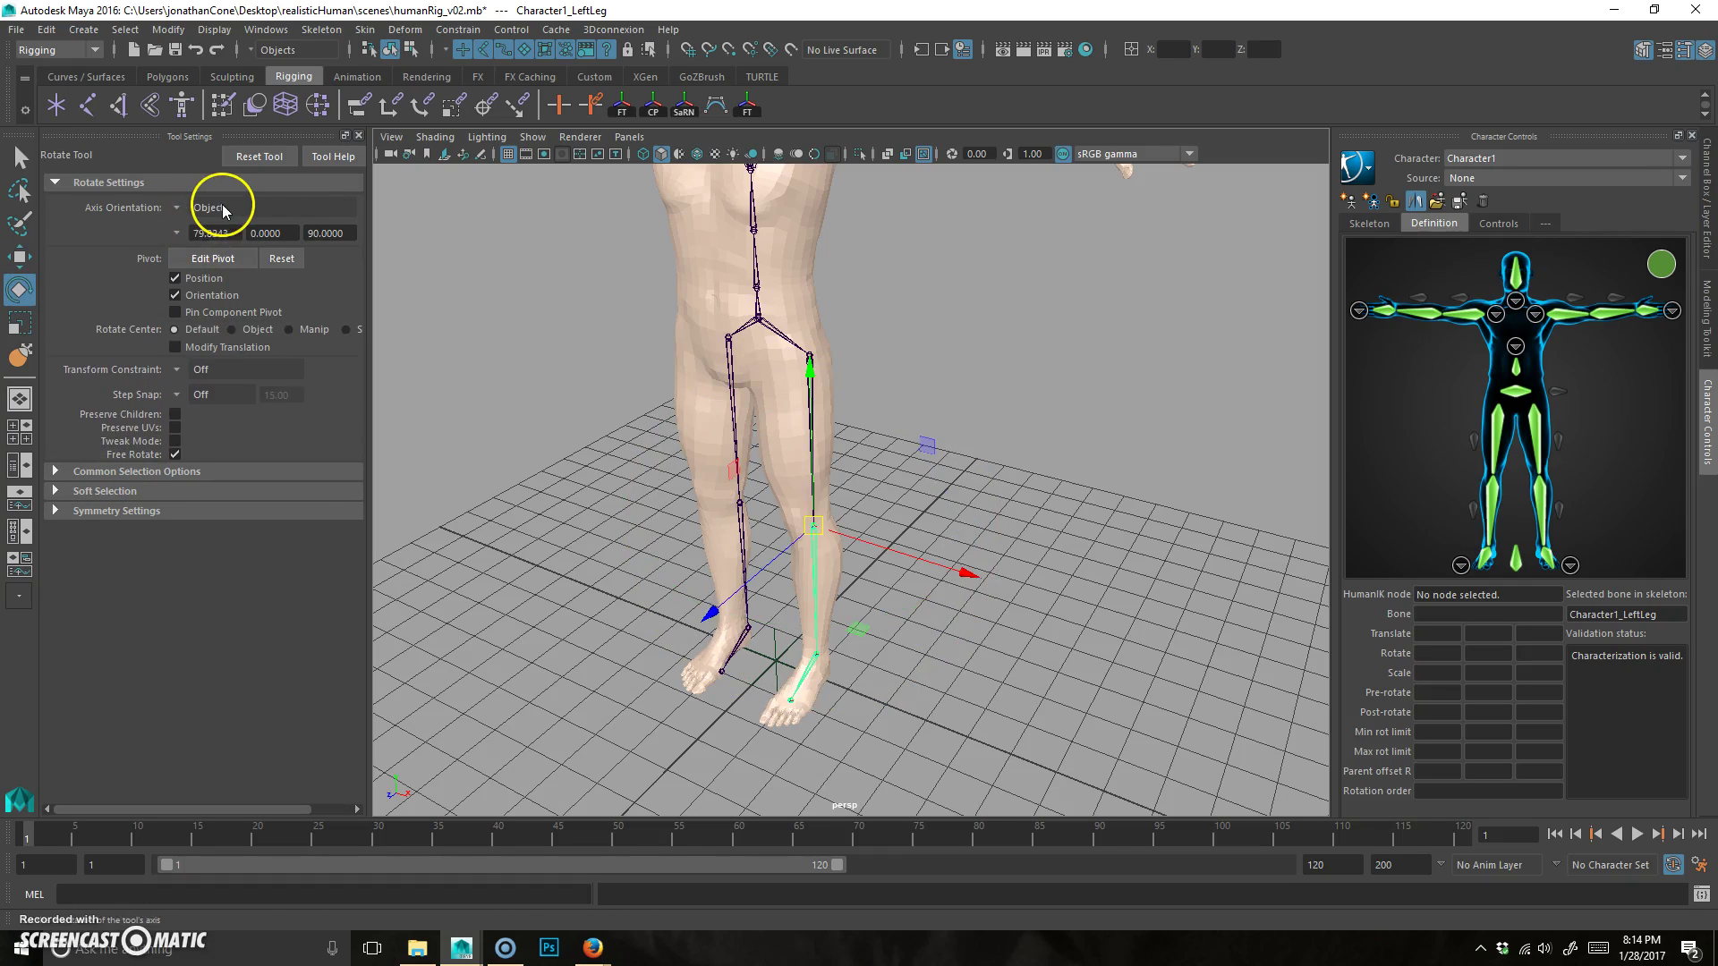
{"action": "left_click", "coordinate": [359, 136]}
Select the left upper leg joint and examine the leg's joint chain from the front and the side.
{"action": "left_click_drag", "start_coordinate": [835, 512], "coordinate": [759, 314], "text": "alt"}
{"action": "left_click", "coordinate": [636, 258]}
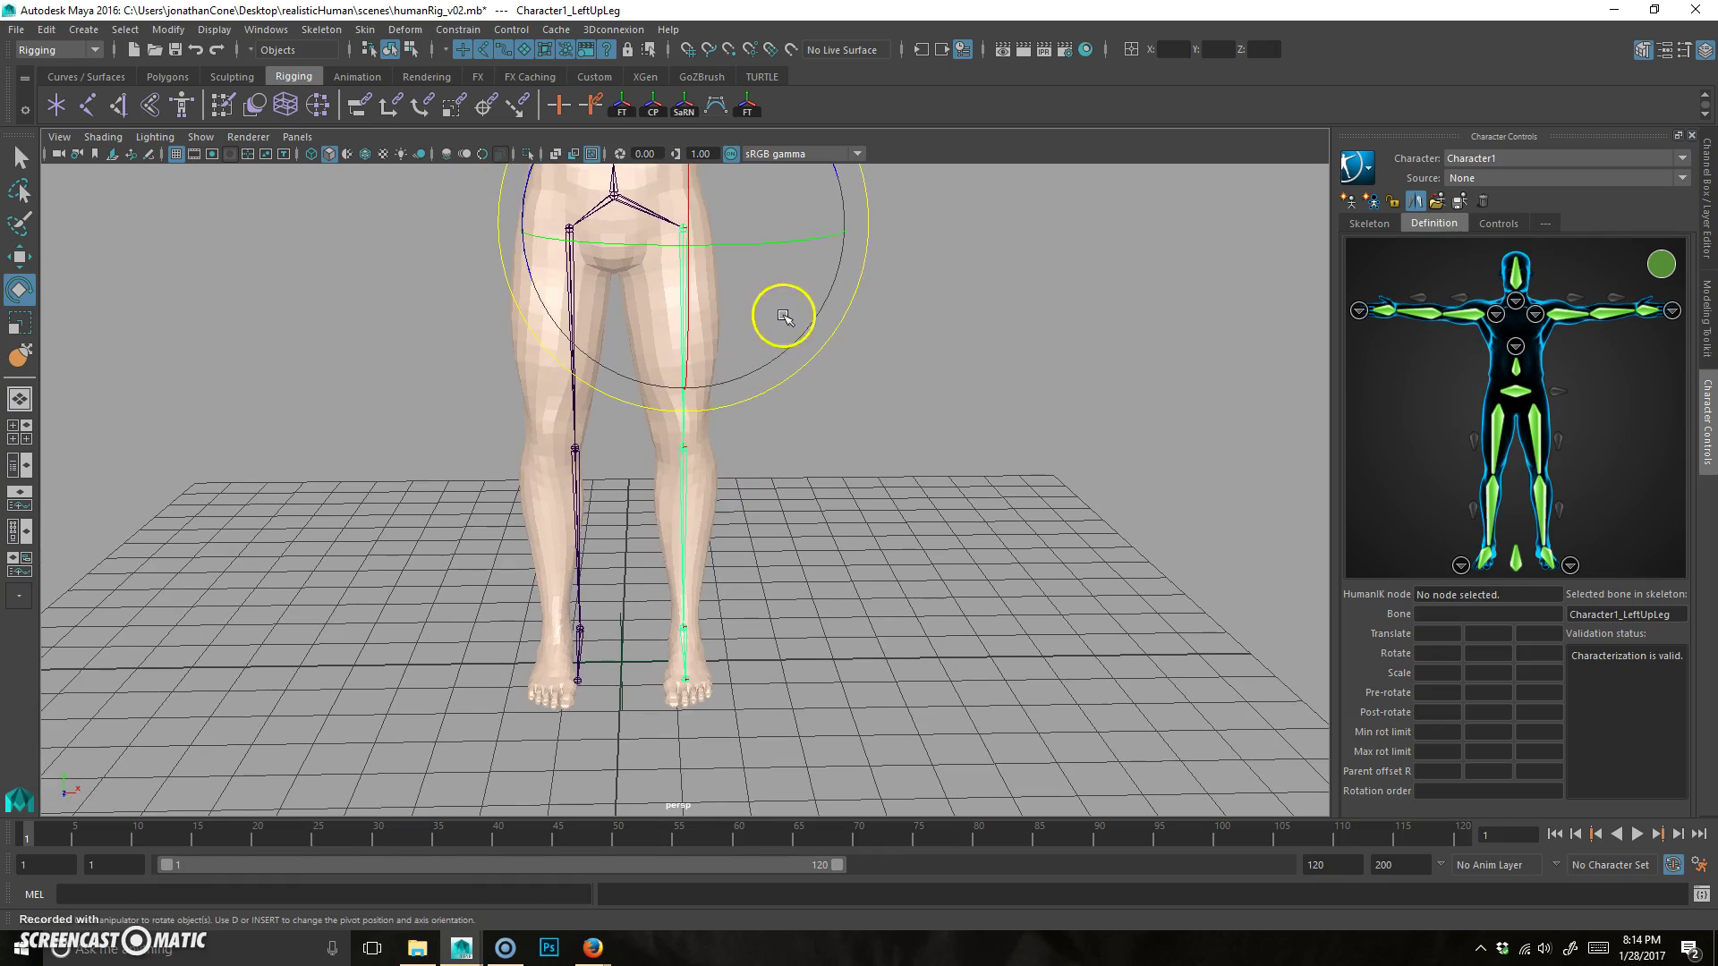
{"action": "mouse_move", "coordinate": [761, 490]}
{"action": "left_mouse_down", "text": "alt"}
{"action": "mouse_move", "coordinate": [661, 480]}
{"action": "mouse_move", "coordinate": [702, 253]}
{"action": "mouse_move", "coordinate": [713, 295]}
{"action": "left_mouse_up", "text": "alt"}
{"action": "left_click_drag", "start_coordinate": [788, 542], "coordinate": [813, 551], "text": "alt"}
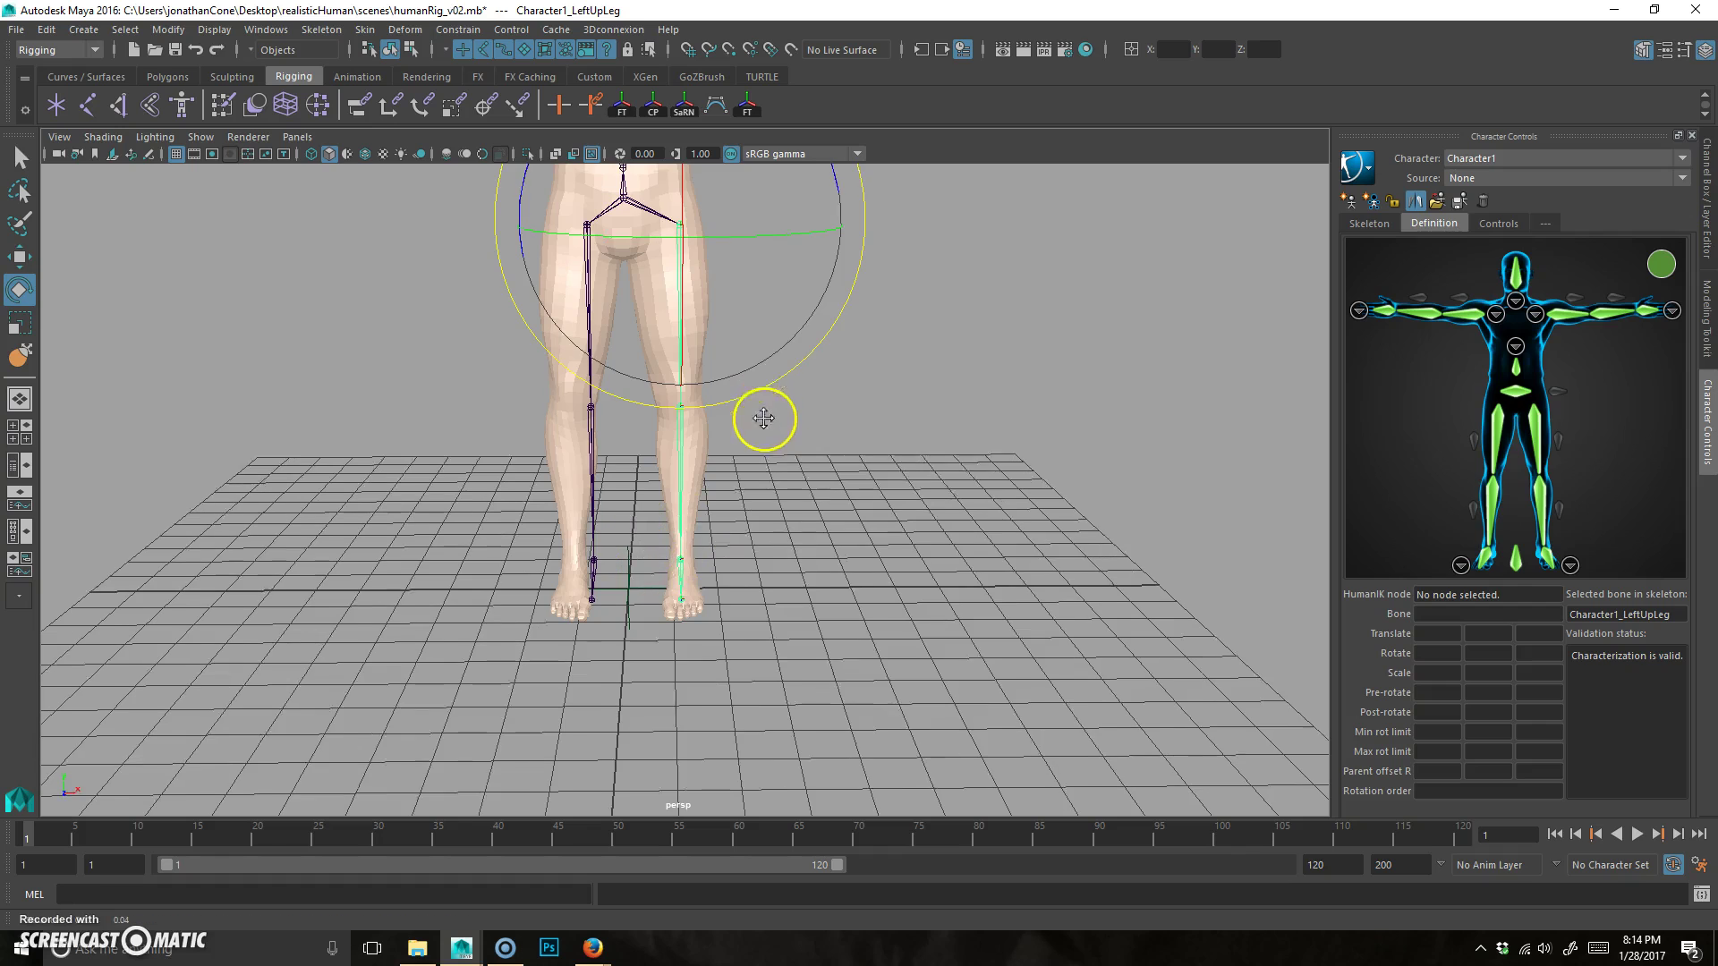
{"action": "middle_click_drag", "start_coordinate": [763, 414], "coordinate": [642, 501], "text": "alt"}
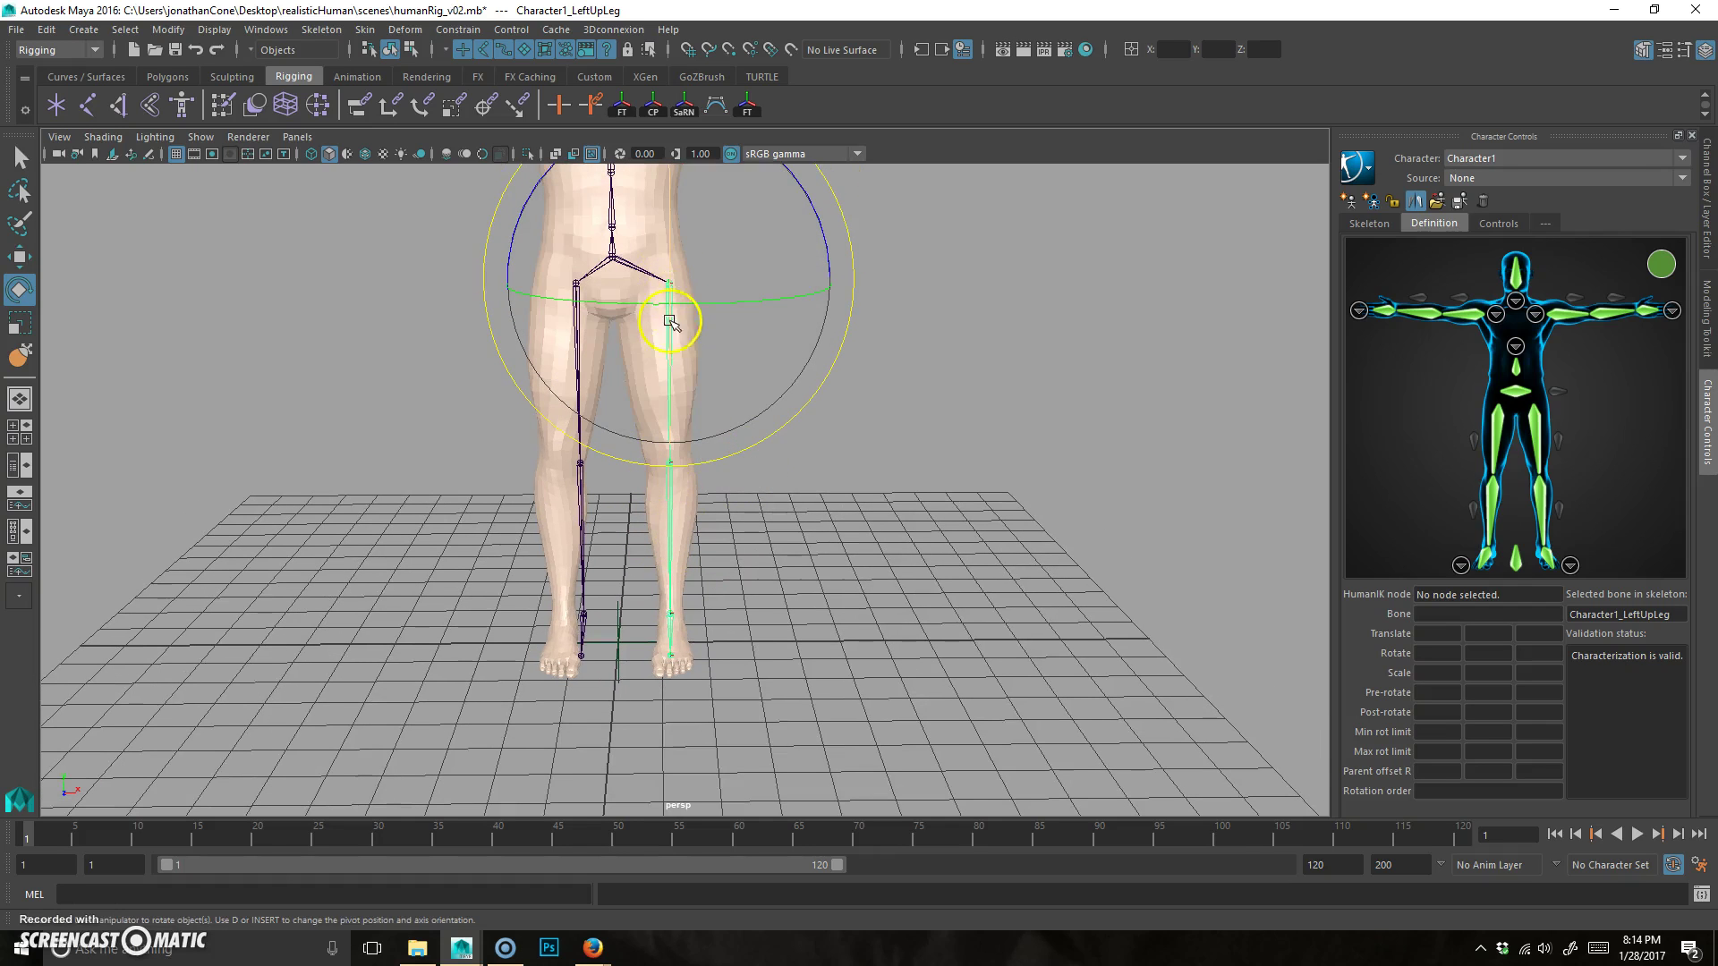
{"action": "left_click_drag", "start_coordinate": [701, 617], "coordinate": [633, 421], "text": "alt"}
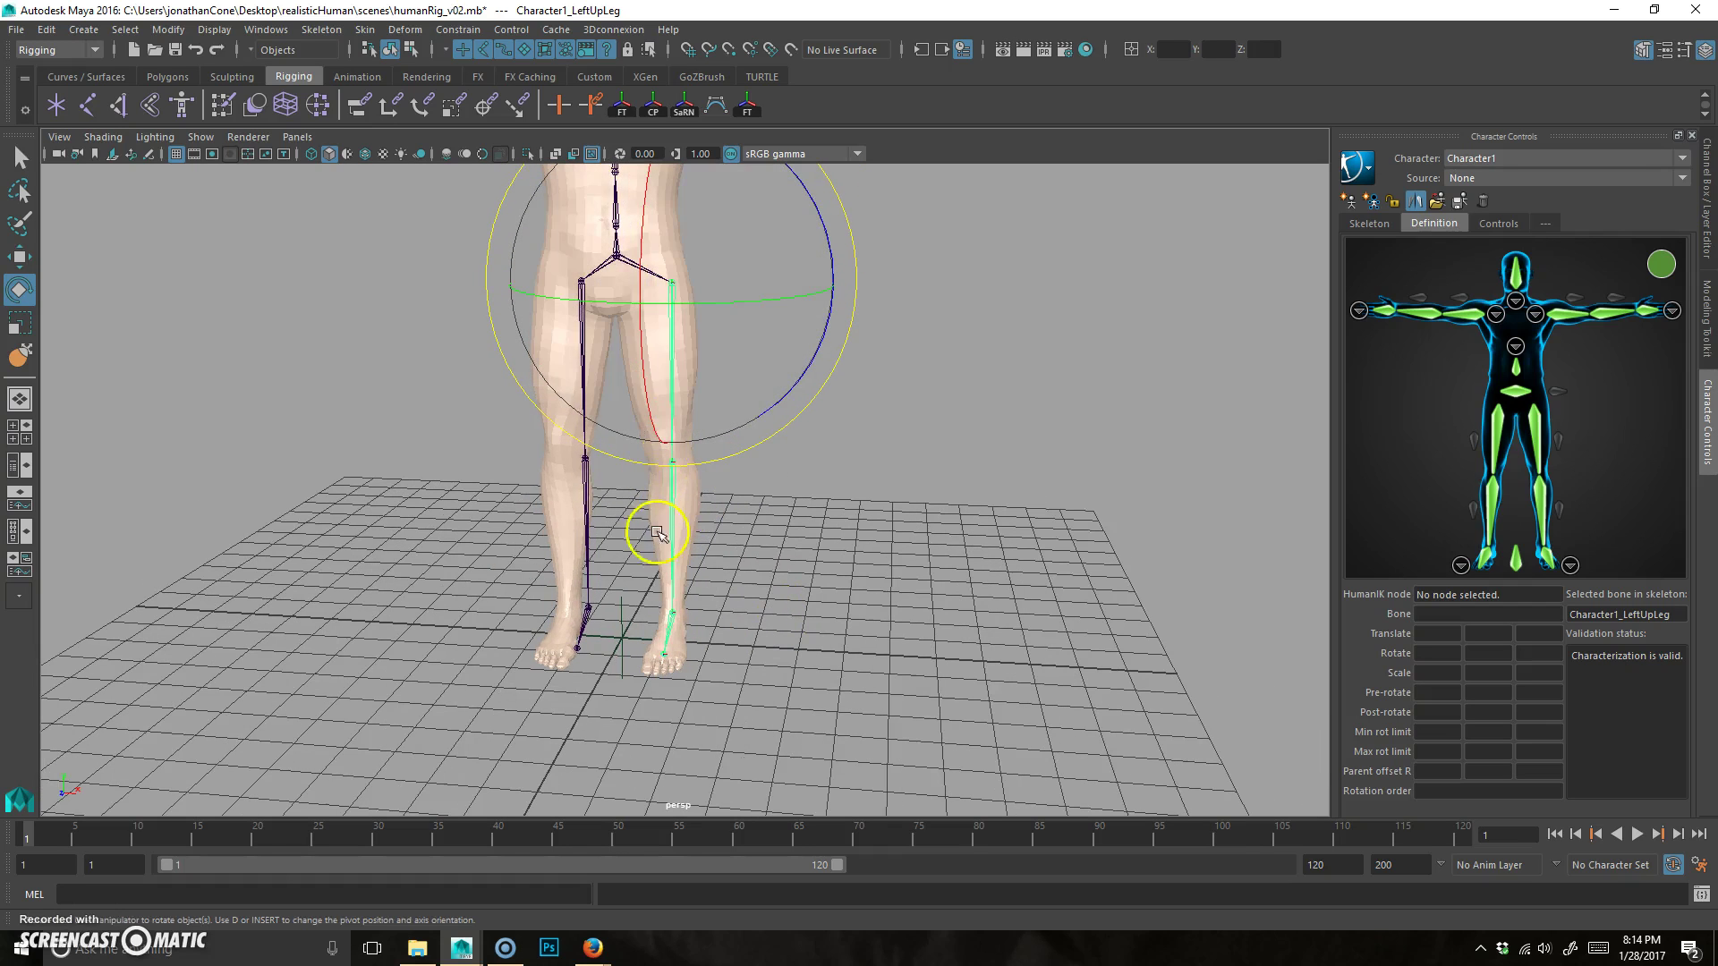
{"action": "left_click_drag", "start_coordinate": [689, 615], "coordinate": [671, 280], "text": "alt"}
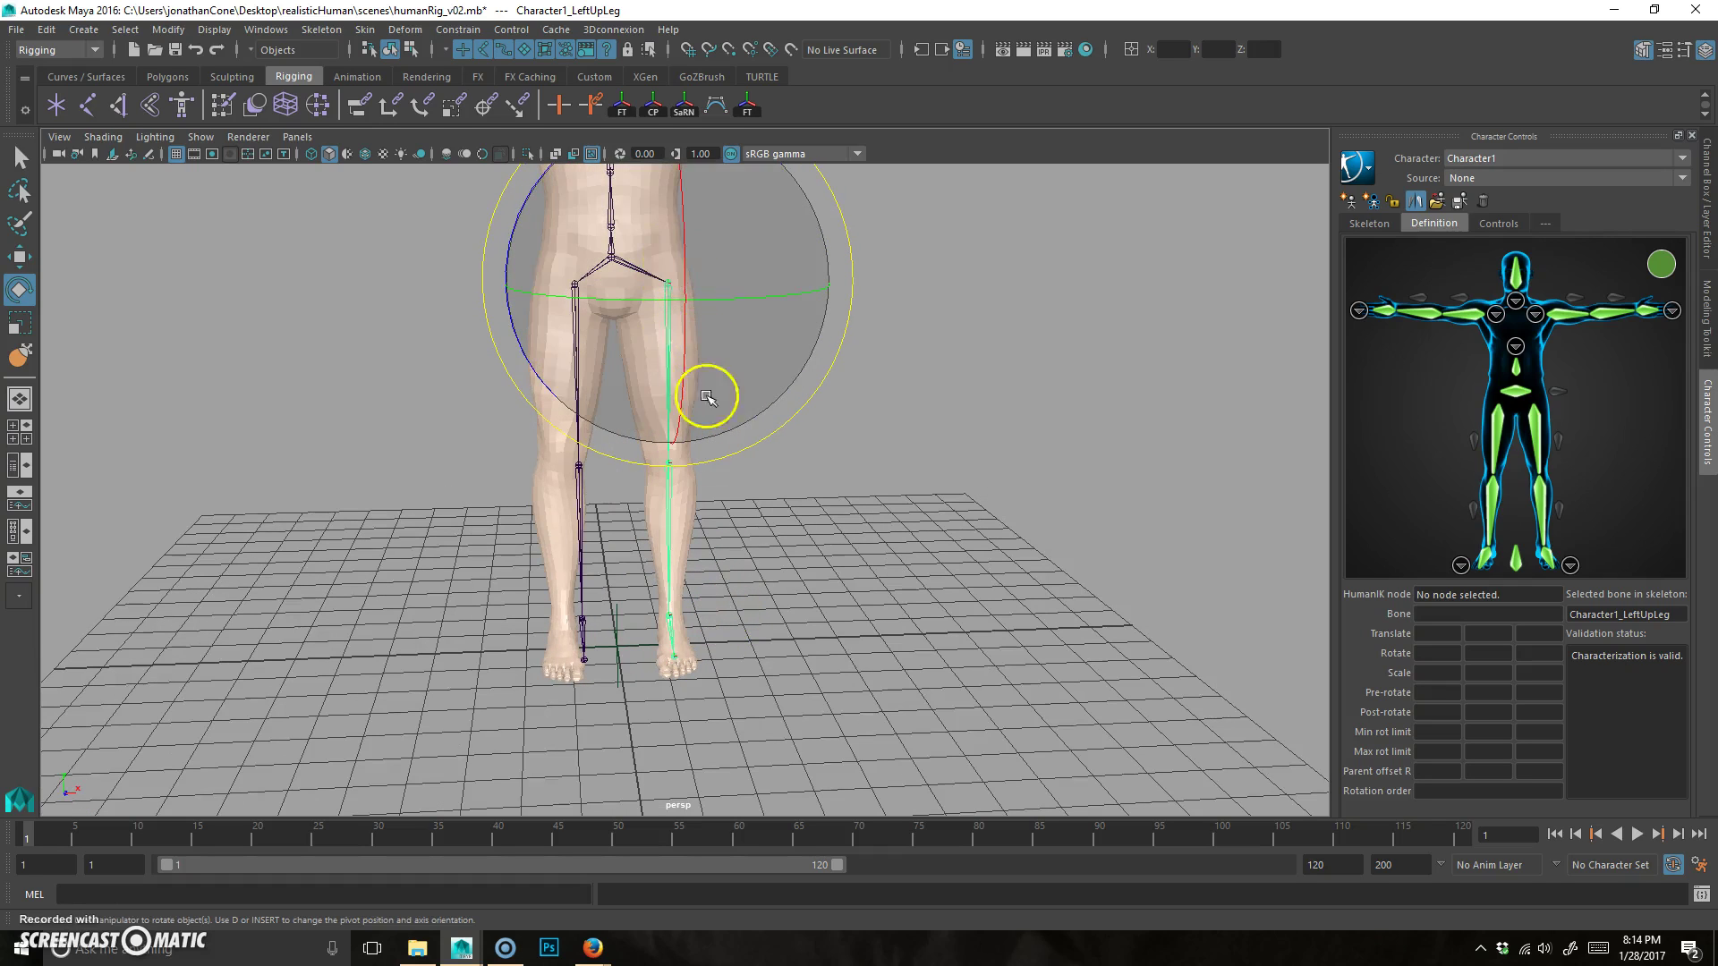
{"action": "left_click_drag", "start_coordinate": [680, 641], "coordinate": [579, 534], "text": "alt"}
{"action": "right_click_drag", "start_coordinate": [579, 534], "coordinate": [698, 492], "text": "alt"}
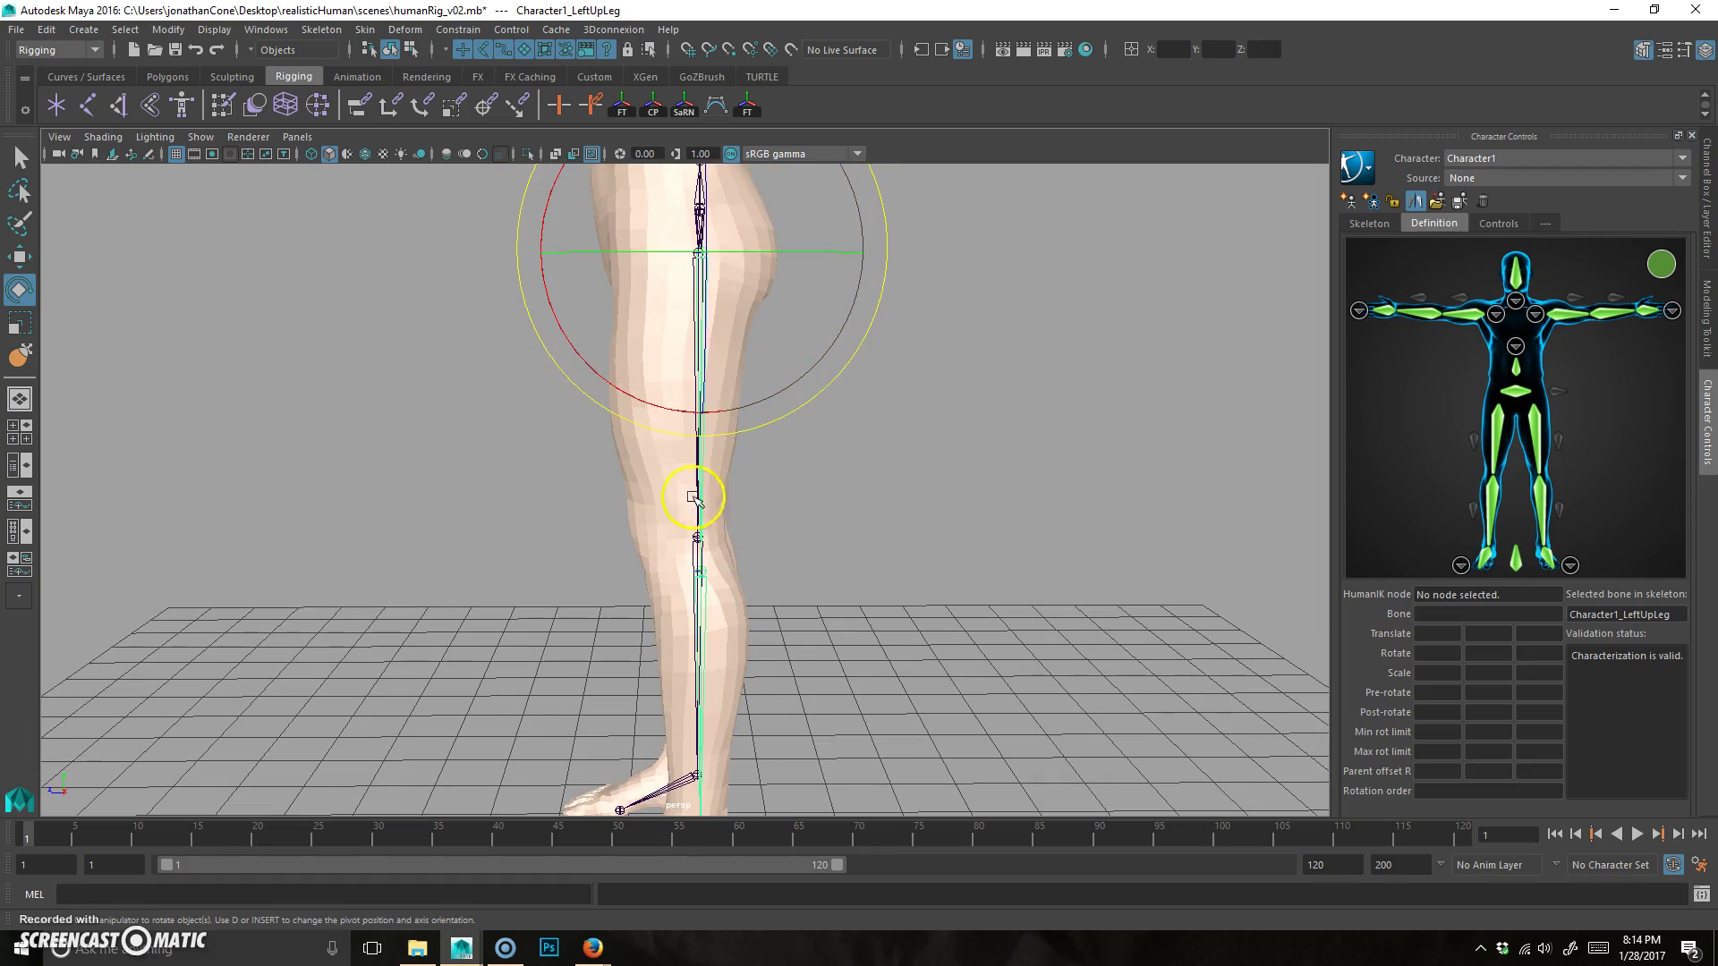
Try moving the left upper leg joint forward along Z, and undo the move.
{"action": "key", "text": "w"}
{"action": "left_click_drag", "start_coordinate": [540, 253], "coordinate": [517, 253]}
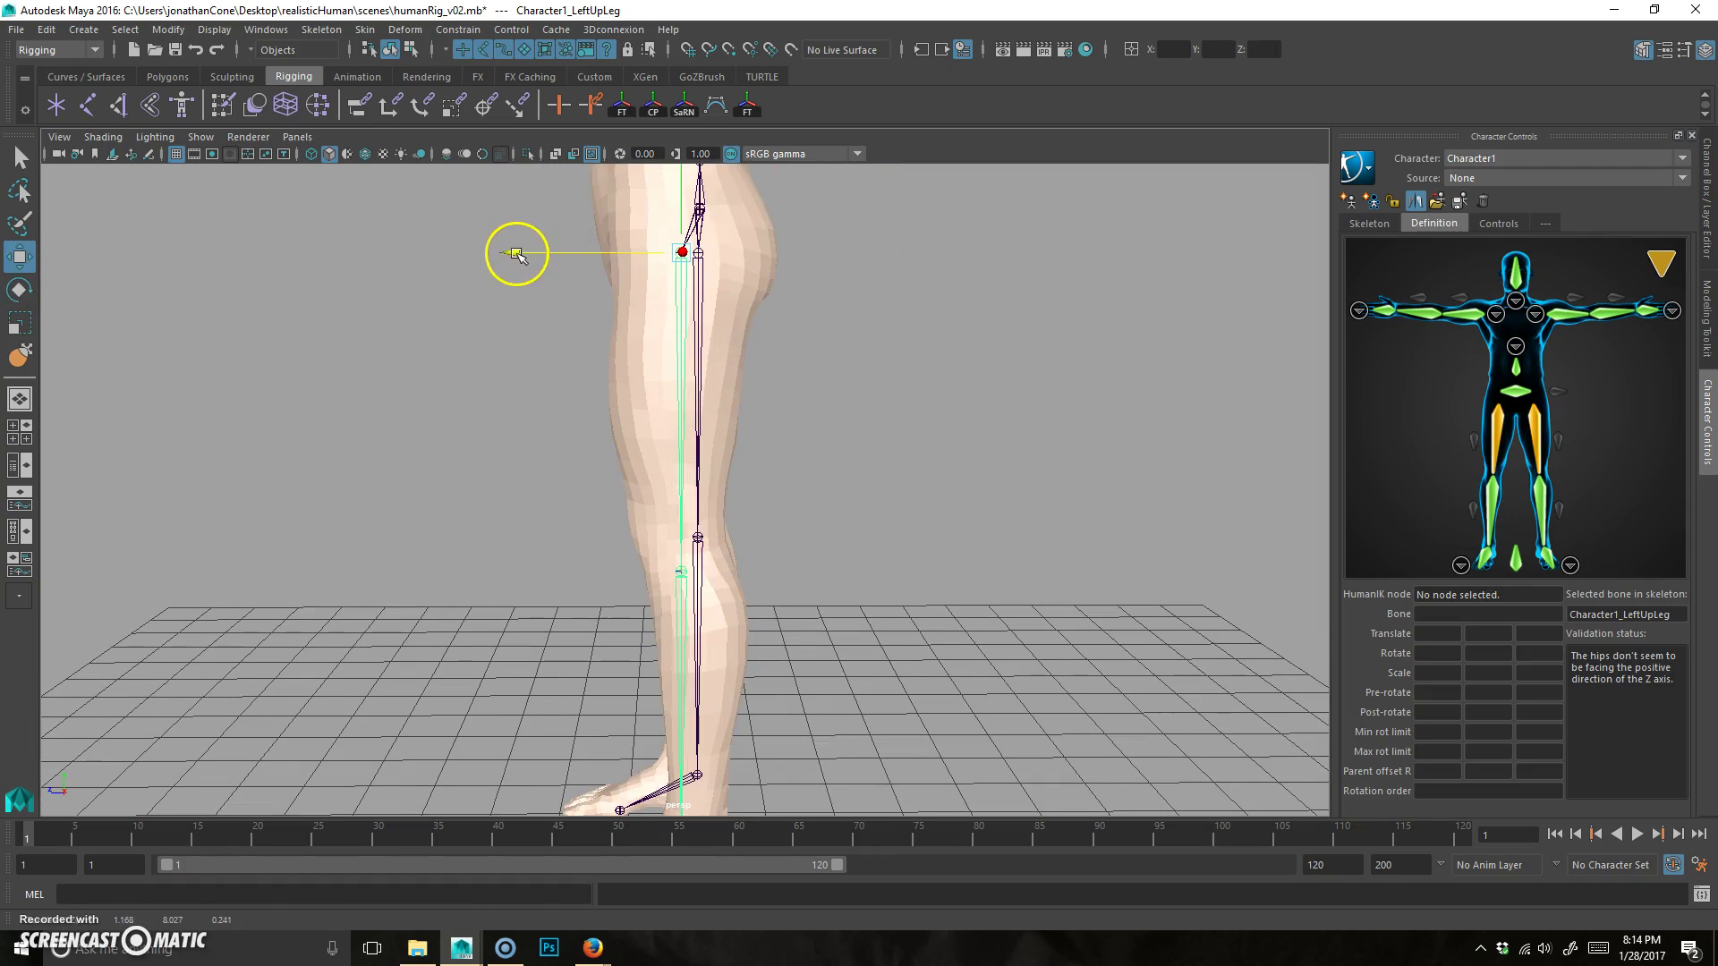
{"action": "mouse_move", "coordinate": [1652, 307]}
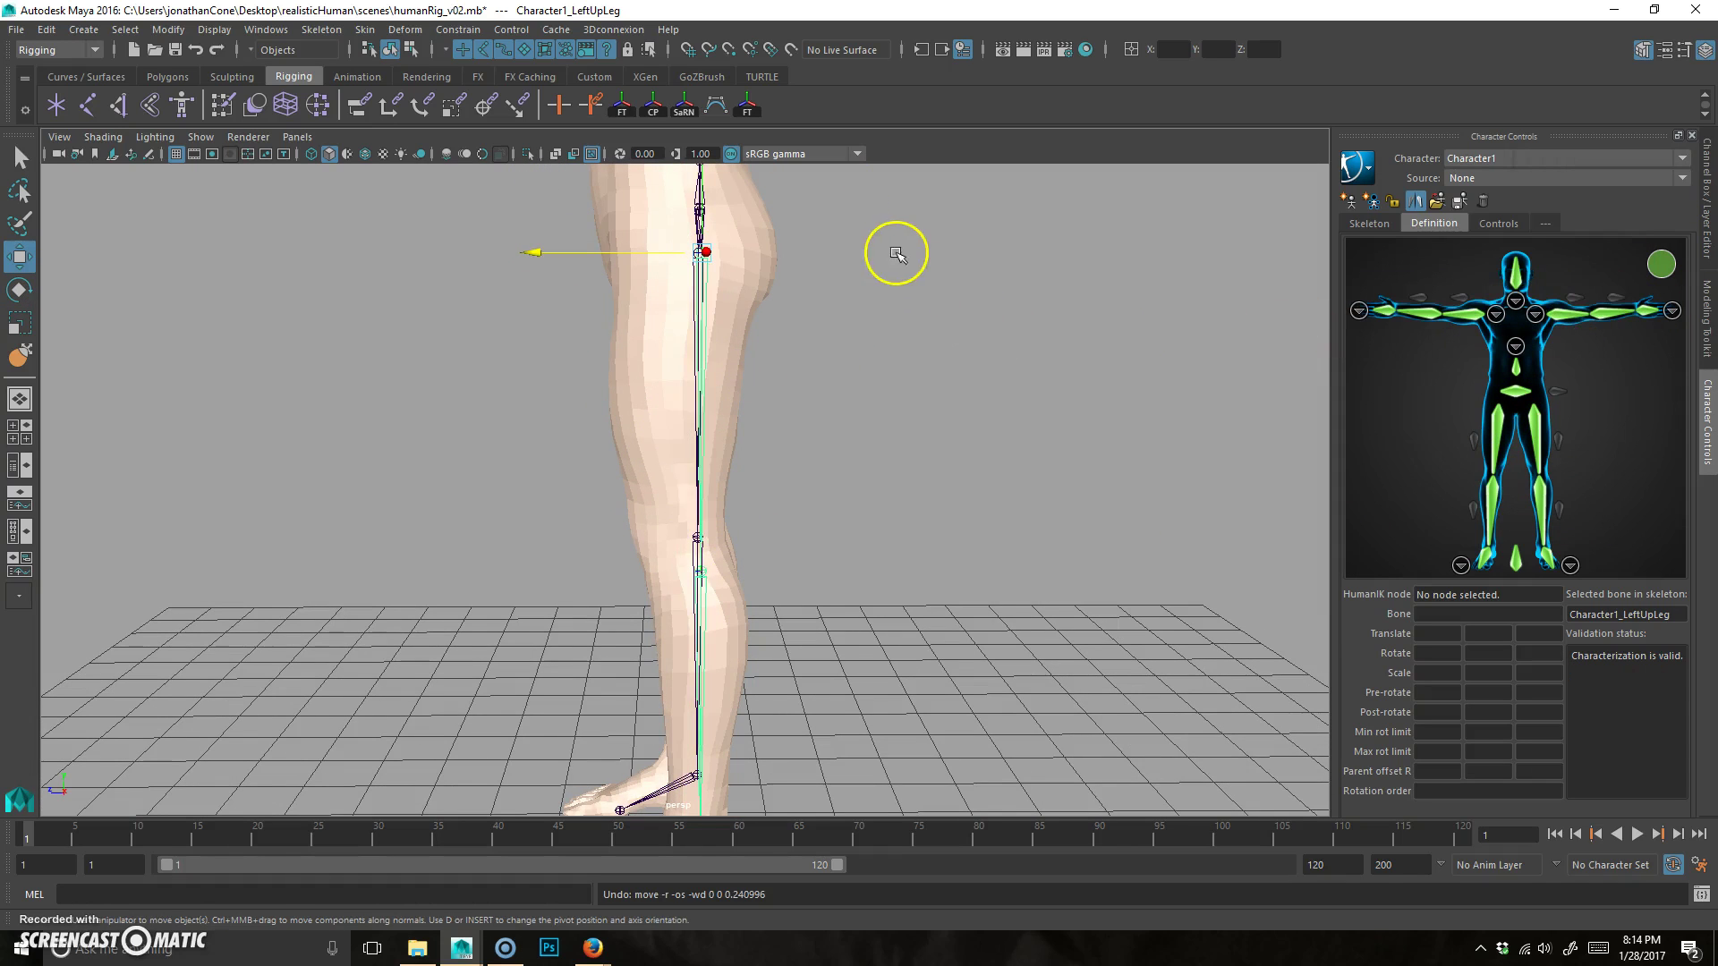
{"action": "key", "text": "ctrl+z"}
Try moving the left knee joint forward along Z, and undo the move.
{"action": "left_click_drag", "start_coordinate": [889, 572], "coordinate": [851, 540], "text": "alt"}
{"action": "left_click_drag", "start_coordinate": [686, 693], "coordinate": [631, 768], "text": "alt"}
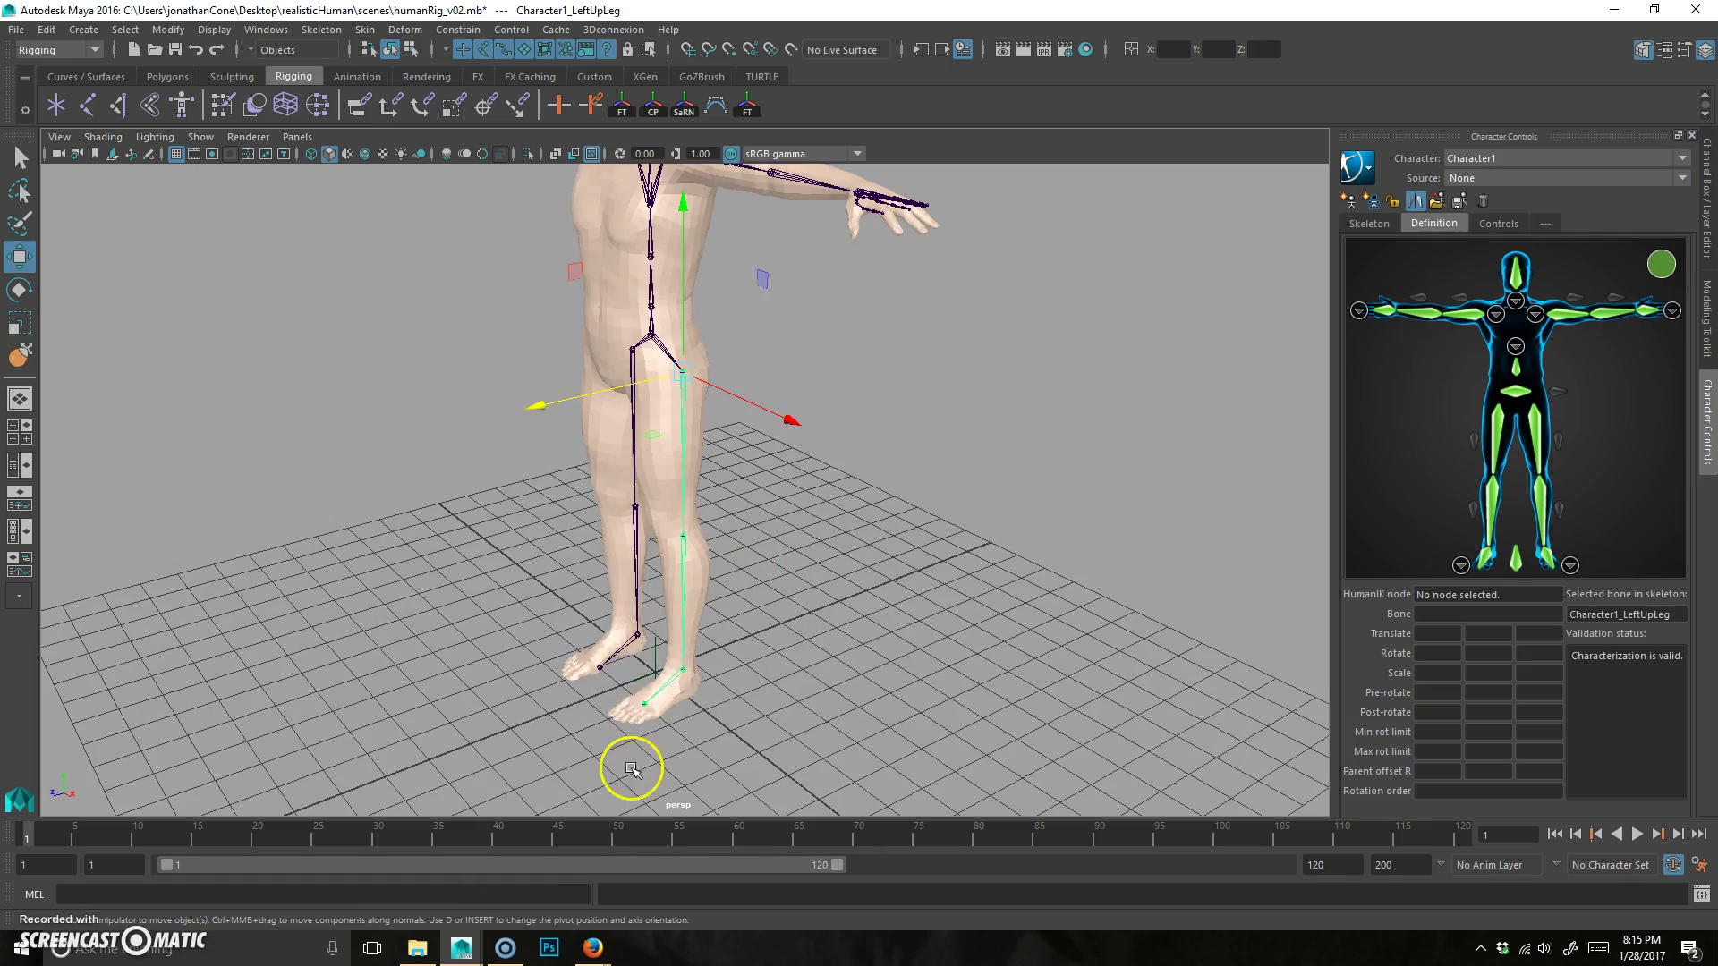
{"action": "left_click", "coordinate": [657, 659]}
{"action": "left_click_drag", "start_coordinate": [567, 703], "coordinate": [796, 632]}
{"action": "left_click", "coordinate": [847, 499]}
{"action": "left_click_drag", "start_coordinate": [848, 498], "coordinate": [710, 747], "text": "alt"}
{"action": "left_click", "coordinate": [659, 687]}
{"action": "left_click_drag", "start_coordinate": [596, 745], "coordinate": [671, 518], "text": "alt"}
{"action": "left_click", "coordinate": [662, 517]}
{"action": "left_click_drag", "start_coordinate": [767, 579], "coordinate": [576, 422], "text": "alt"}
{"action": "left_click_drag", "start_coordinate": [702, 328], "coordinate": [675, 572]}
{"action": "left_click_drag", "start_coordinate": [579, 488], "coordinate": [581, 490]}
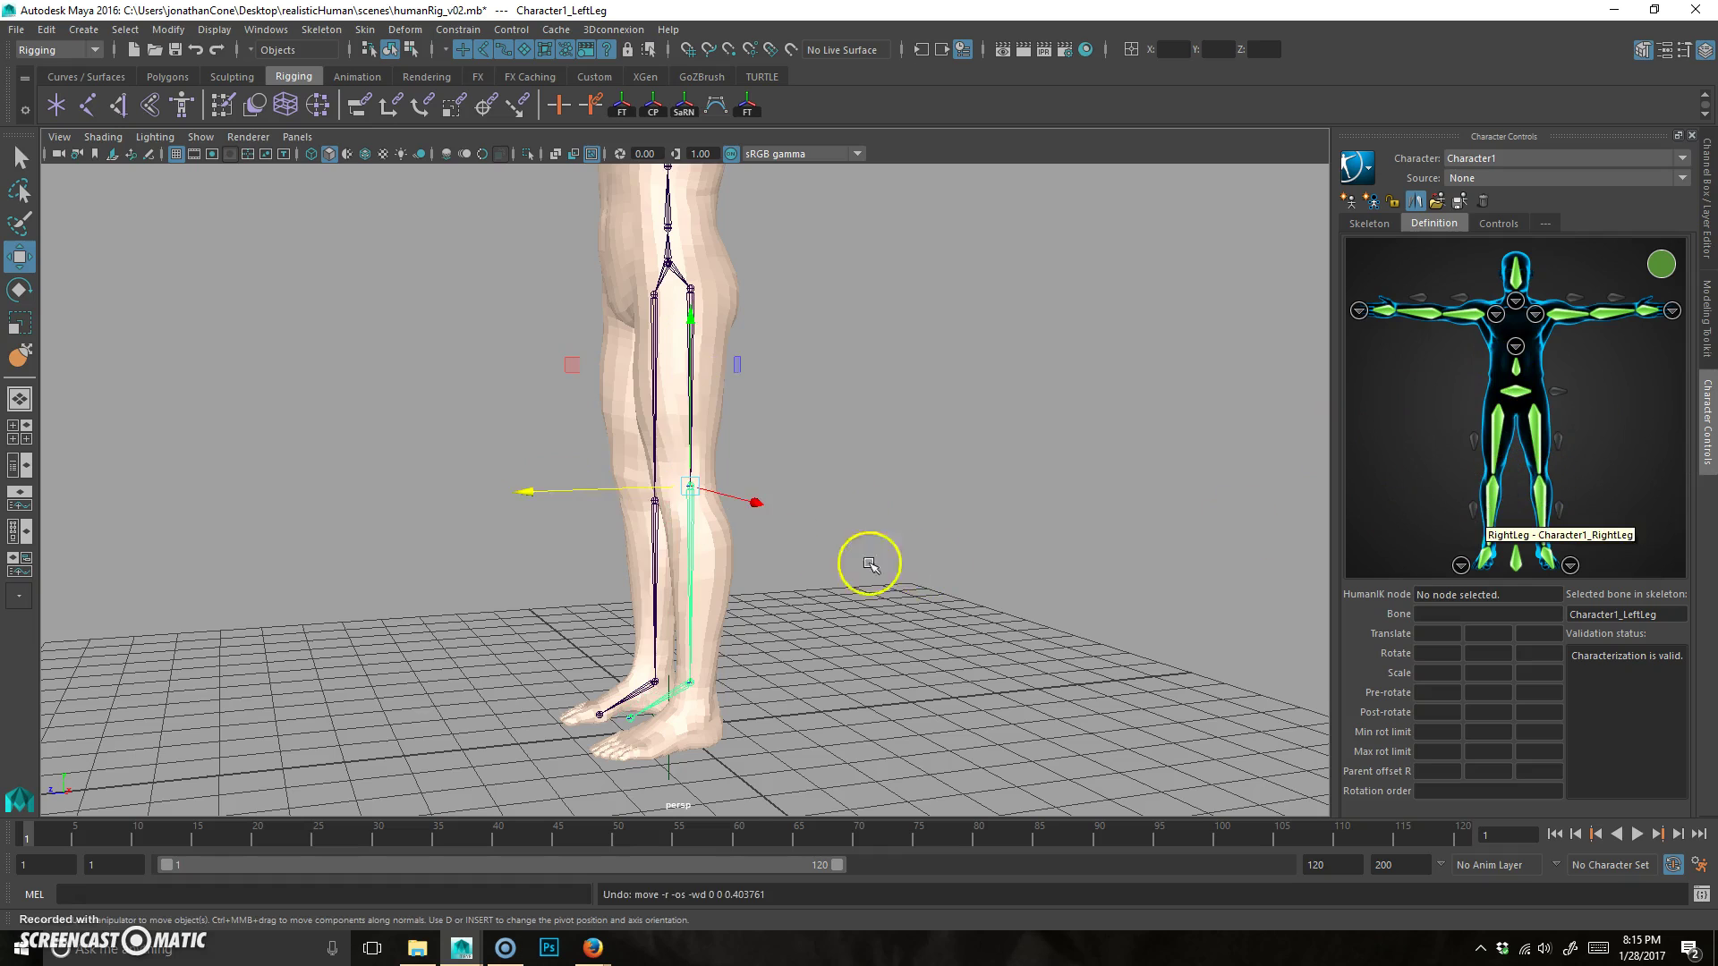
Rotate the left upper leg joint slightly forward and the left knee joint slightly back to give the leg a slight bend.
{"action": "left_click_drag", "start_coordinate": [866, 564], "coordinate": [735, 293], "text": "alt"}
{"action": "left_click", "coordinate": [698, 291]}
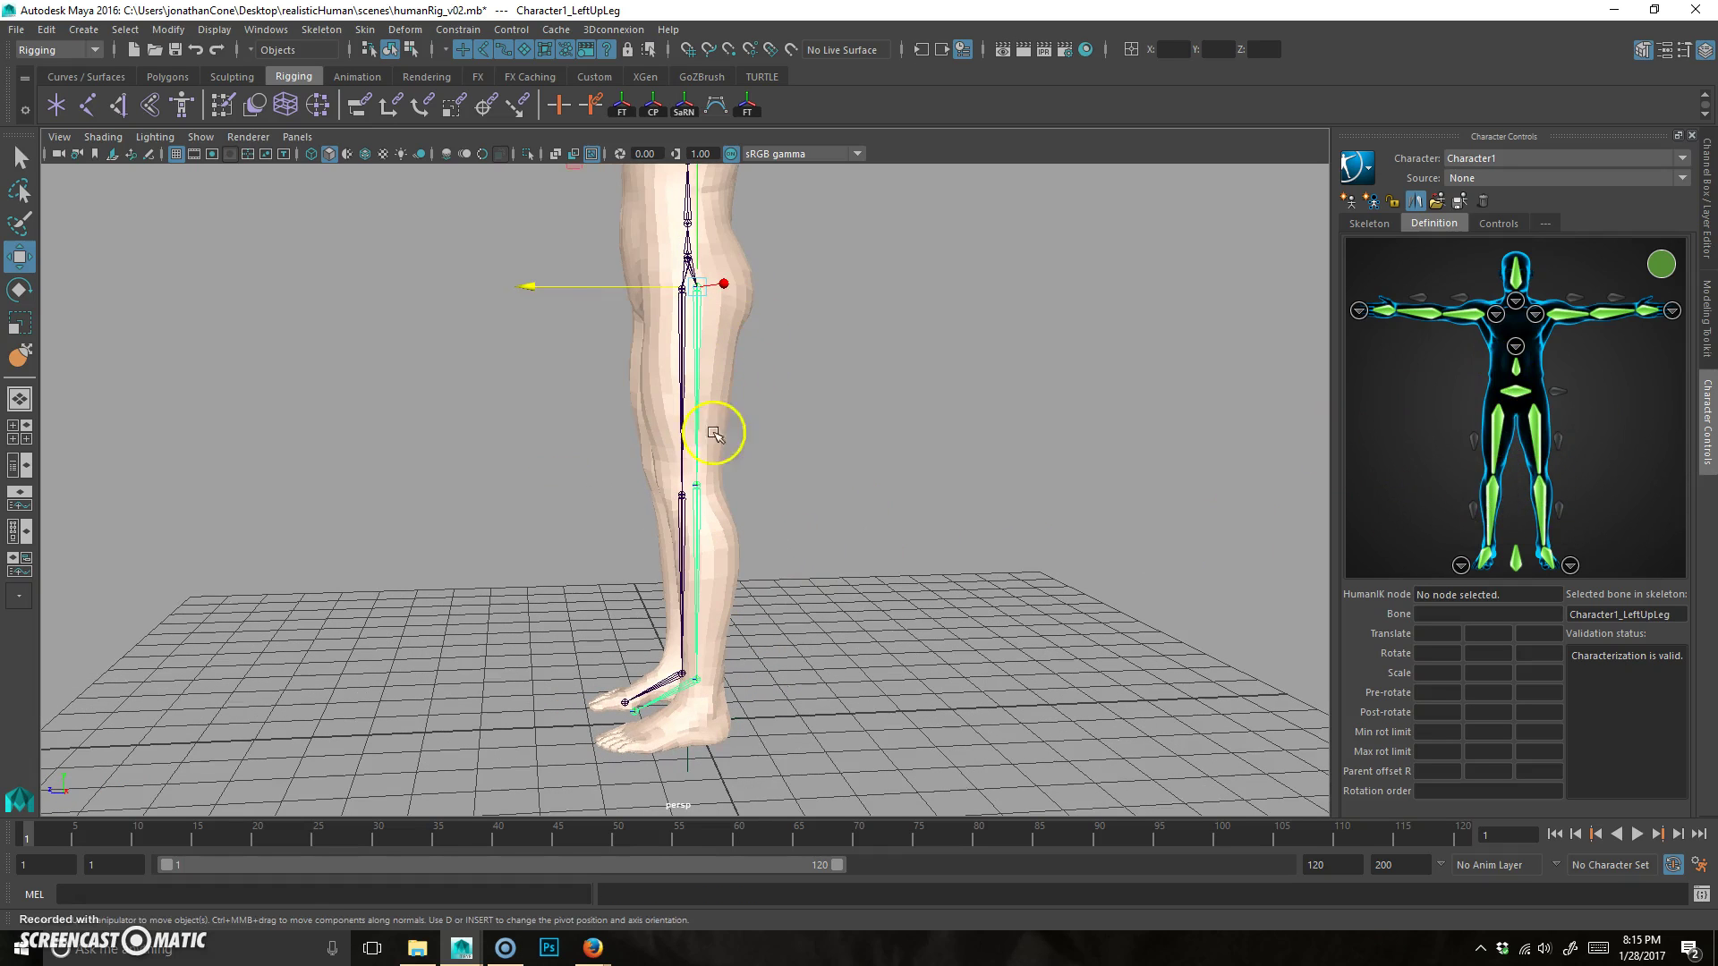
{"action": "key", "text": "e"}
{"action": "left_click_drag", "start_coordinate": [614, 422], "coordinate": [614, 424]}
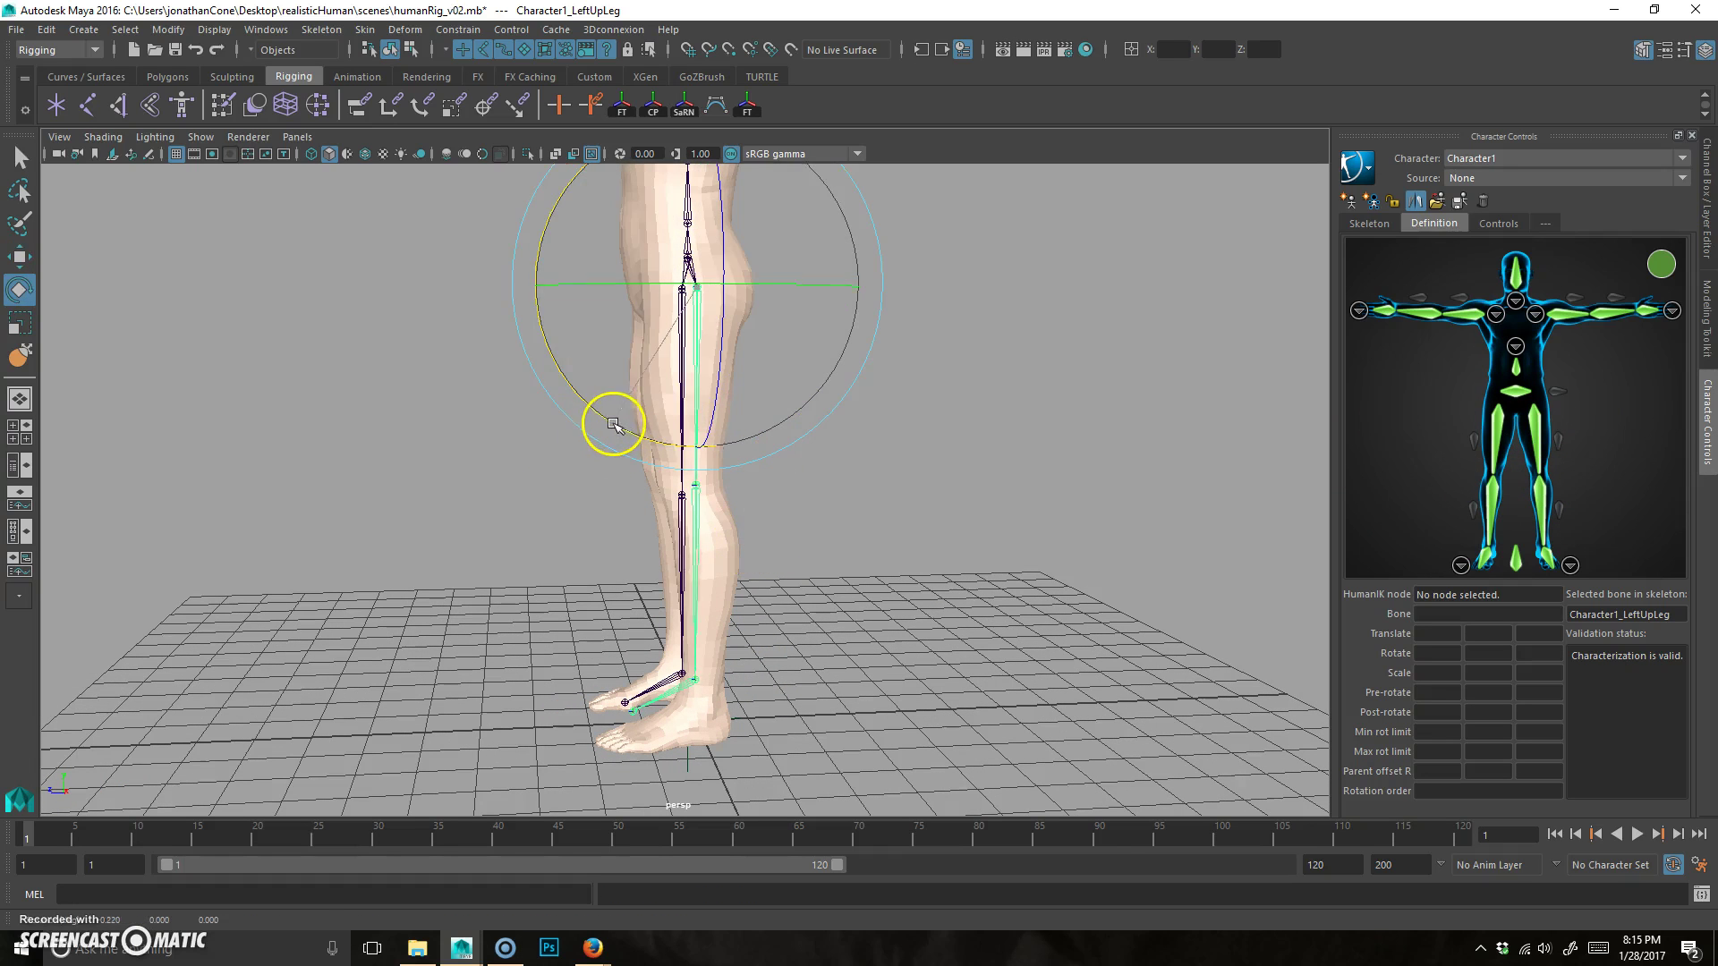
{"action": "mouse_move", "coordinate": [865, 566]}
{"action": "left_mouse_down", "text": "alt"}
{"action": "mouse_move", "coordinate": [817, 567]}
{"action": "mouse_move", "coordinate": [851, 550]}
{"action": "left_mouse_up", "text": "alt"}
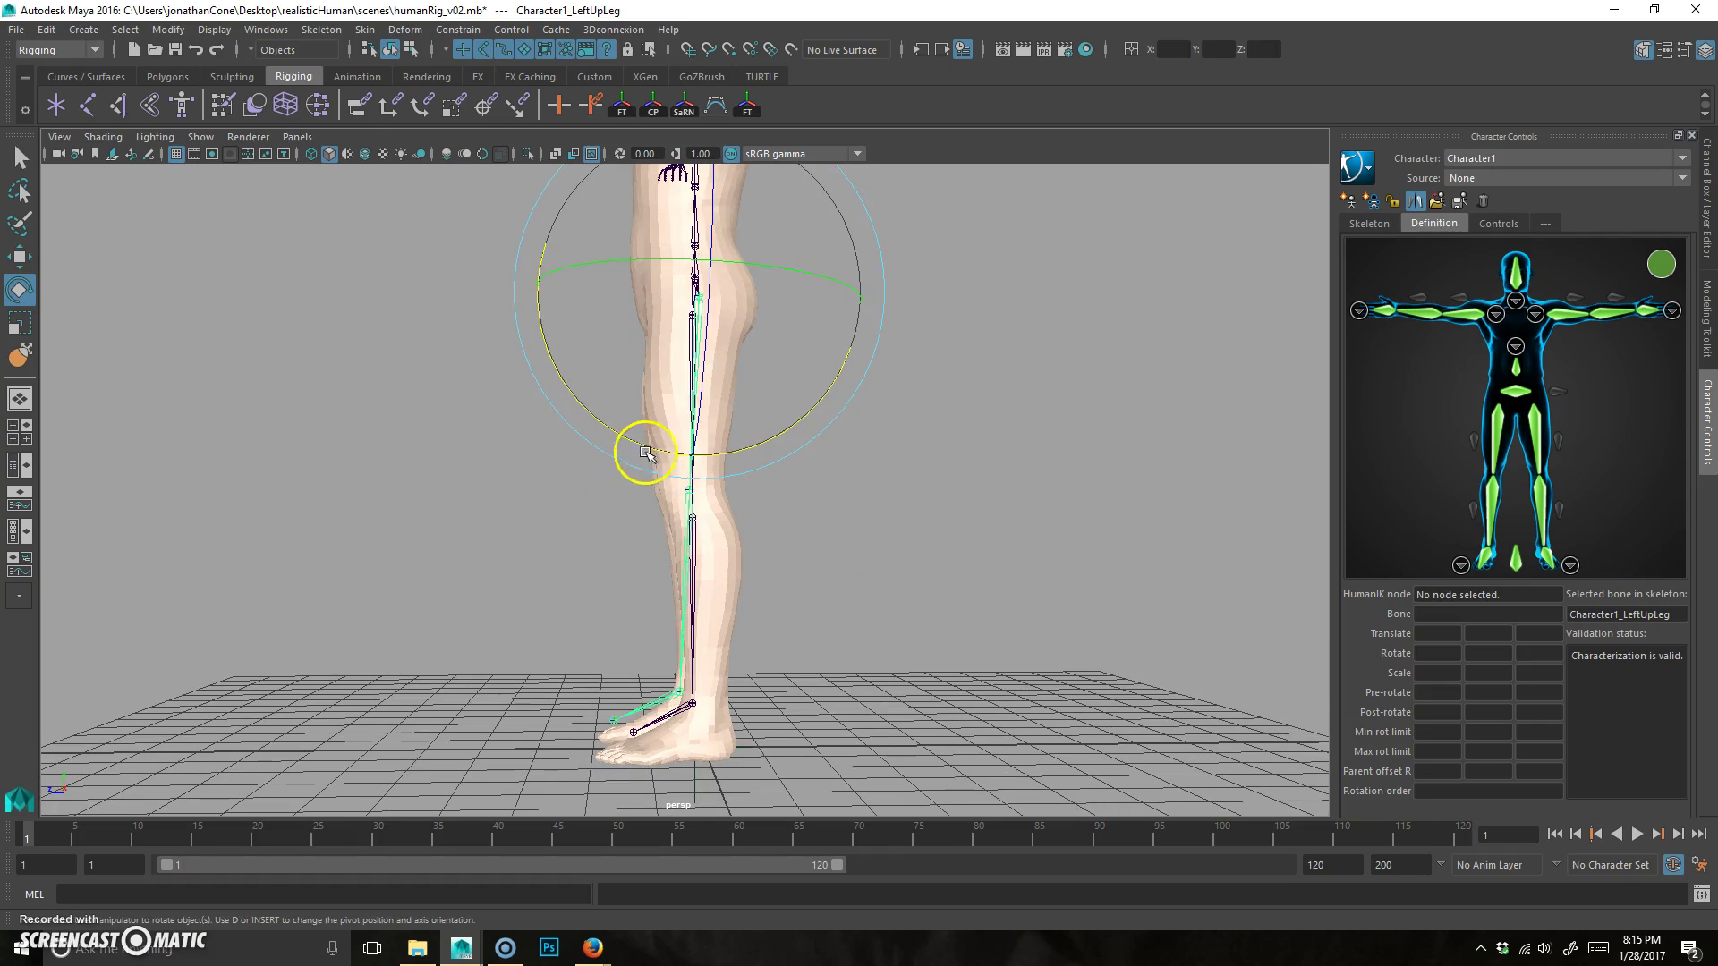
{"action": "left_click_drag", "start_coordinate": [687, 526], "coordinate": [677, 508], "text": "alt"}
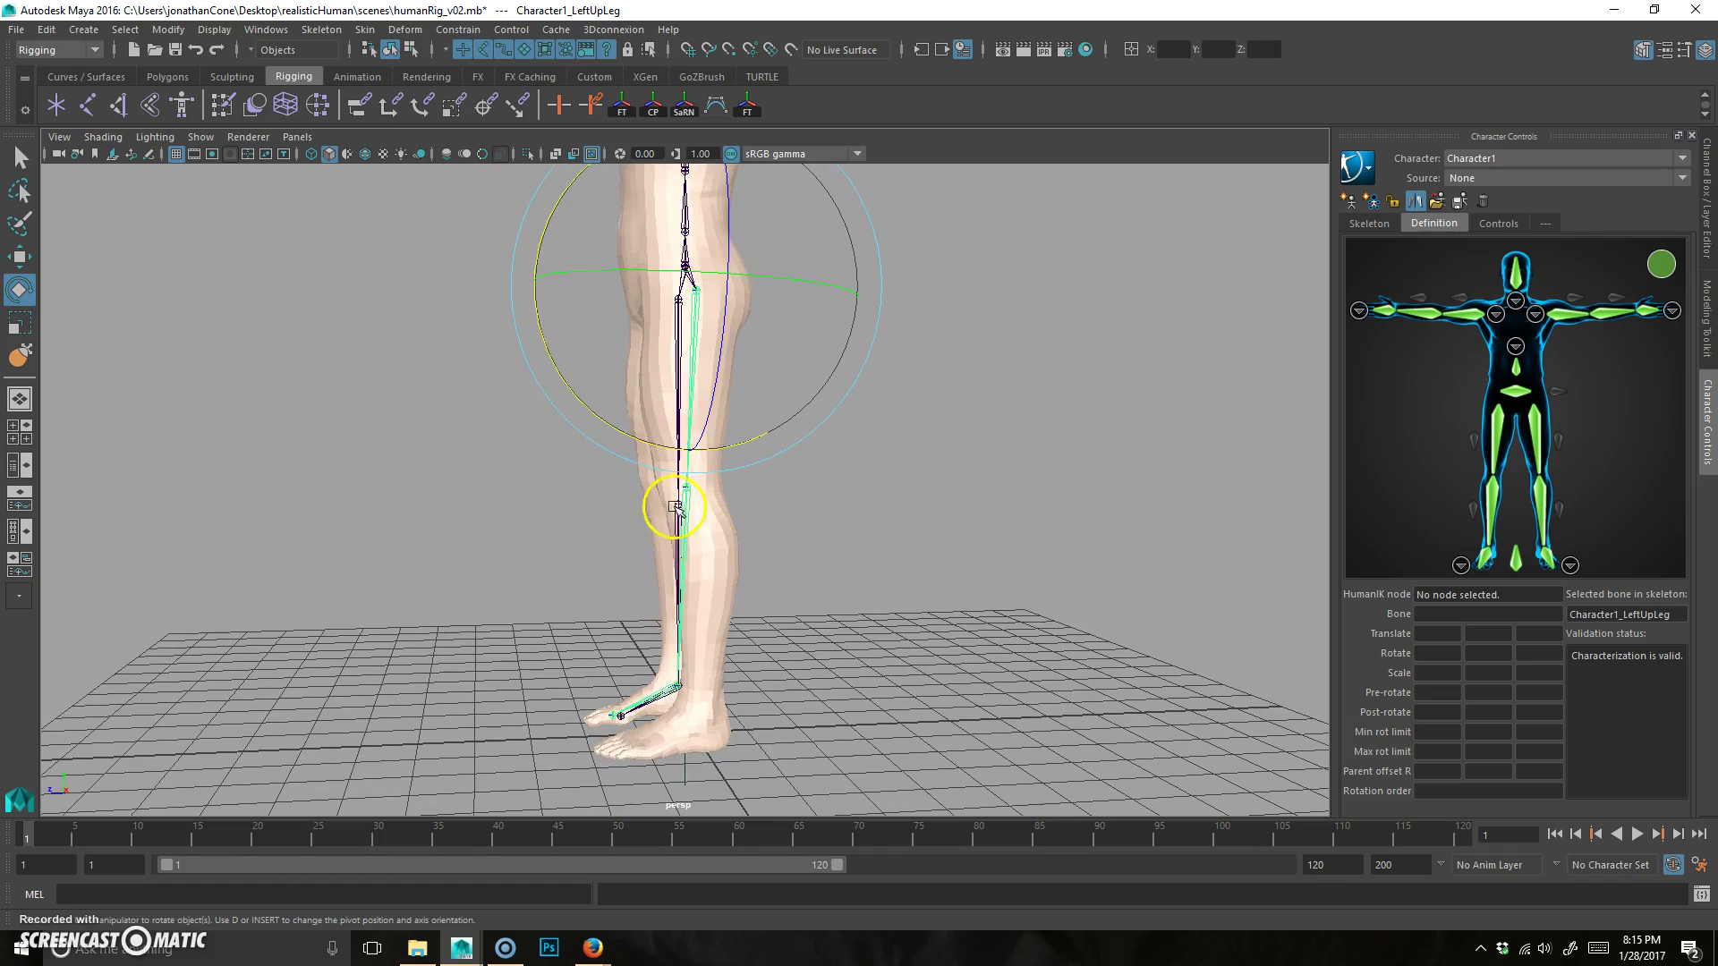
{"action": "left_click", "coordinate": [698, 515]}
{"action": "left_click_drag", "start_coordinate": [552, 582], "coordinate": [786, 716]}
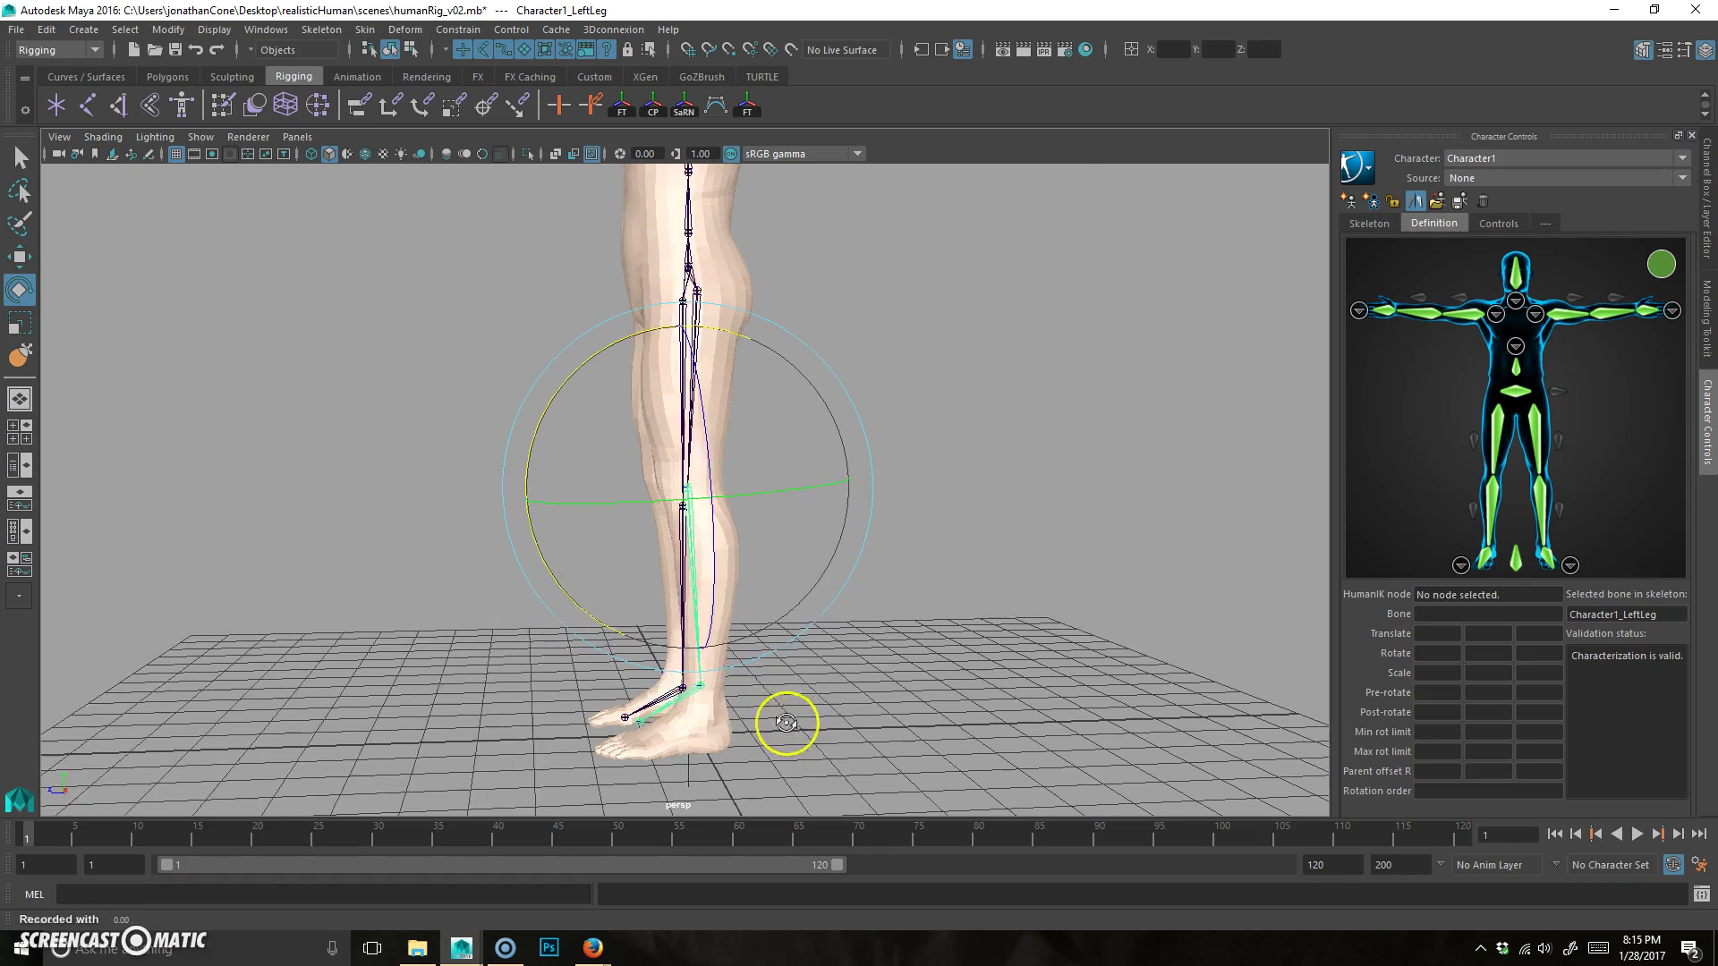
Move the left foot joint down along Y into the ankle.
{"action": "left_click", "coordinate": [700, 691]}
{"action": "key", "text": "w"}
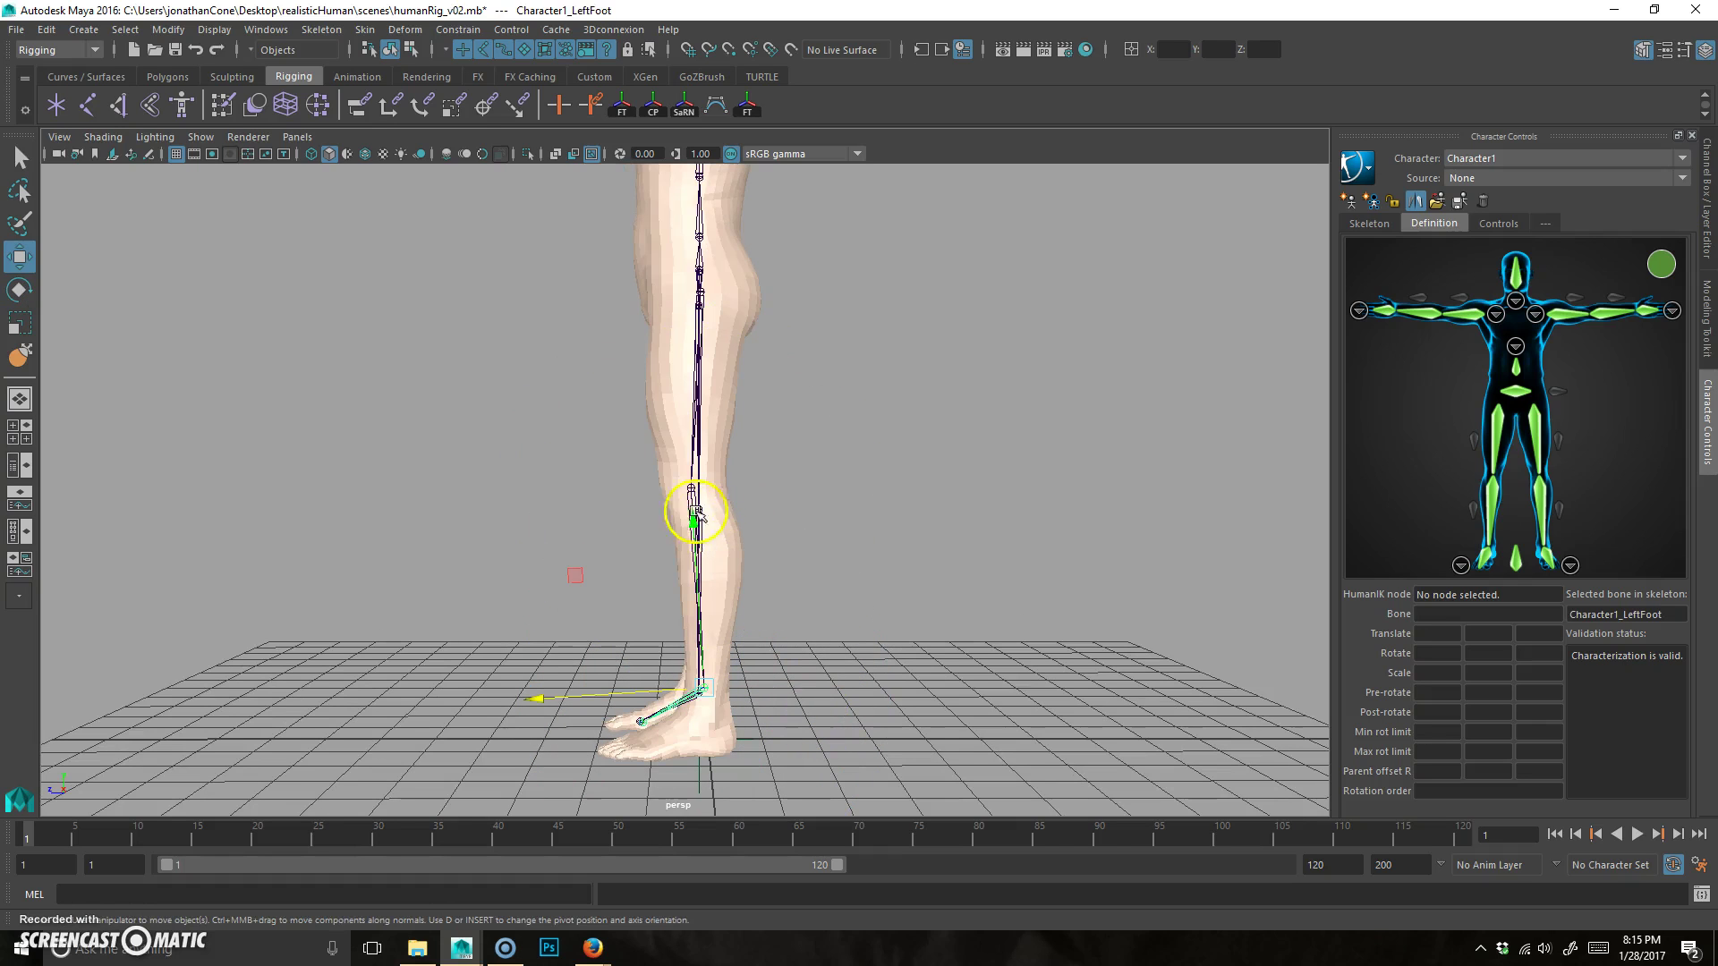
{"action": "middle_click_drag", "start_coordinate": [690, 523], "coordinate": [694, 533]}
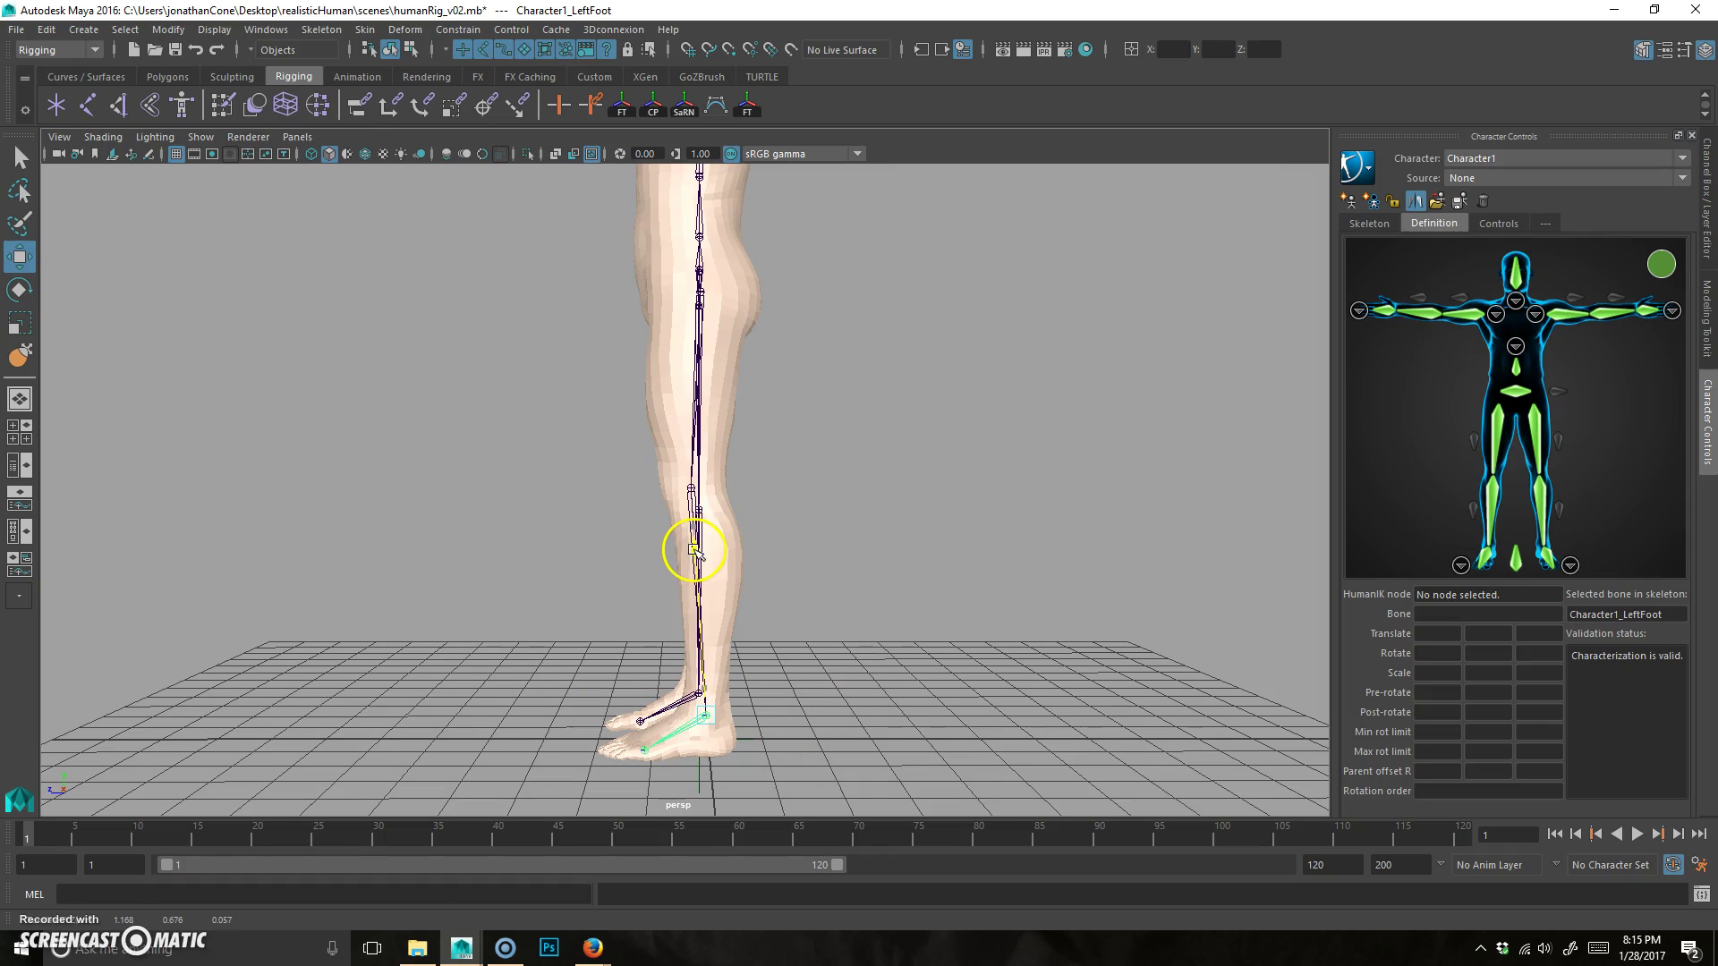
{"action": "left_click_drag", "start_coordinate": [729, 582], "coordinate": [810, 537], "text": "alt"}
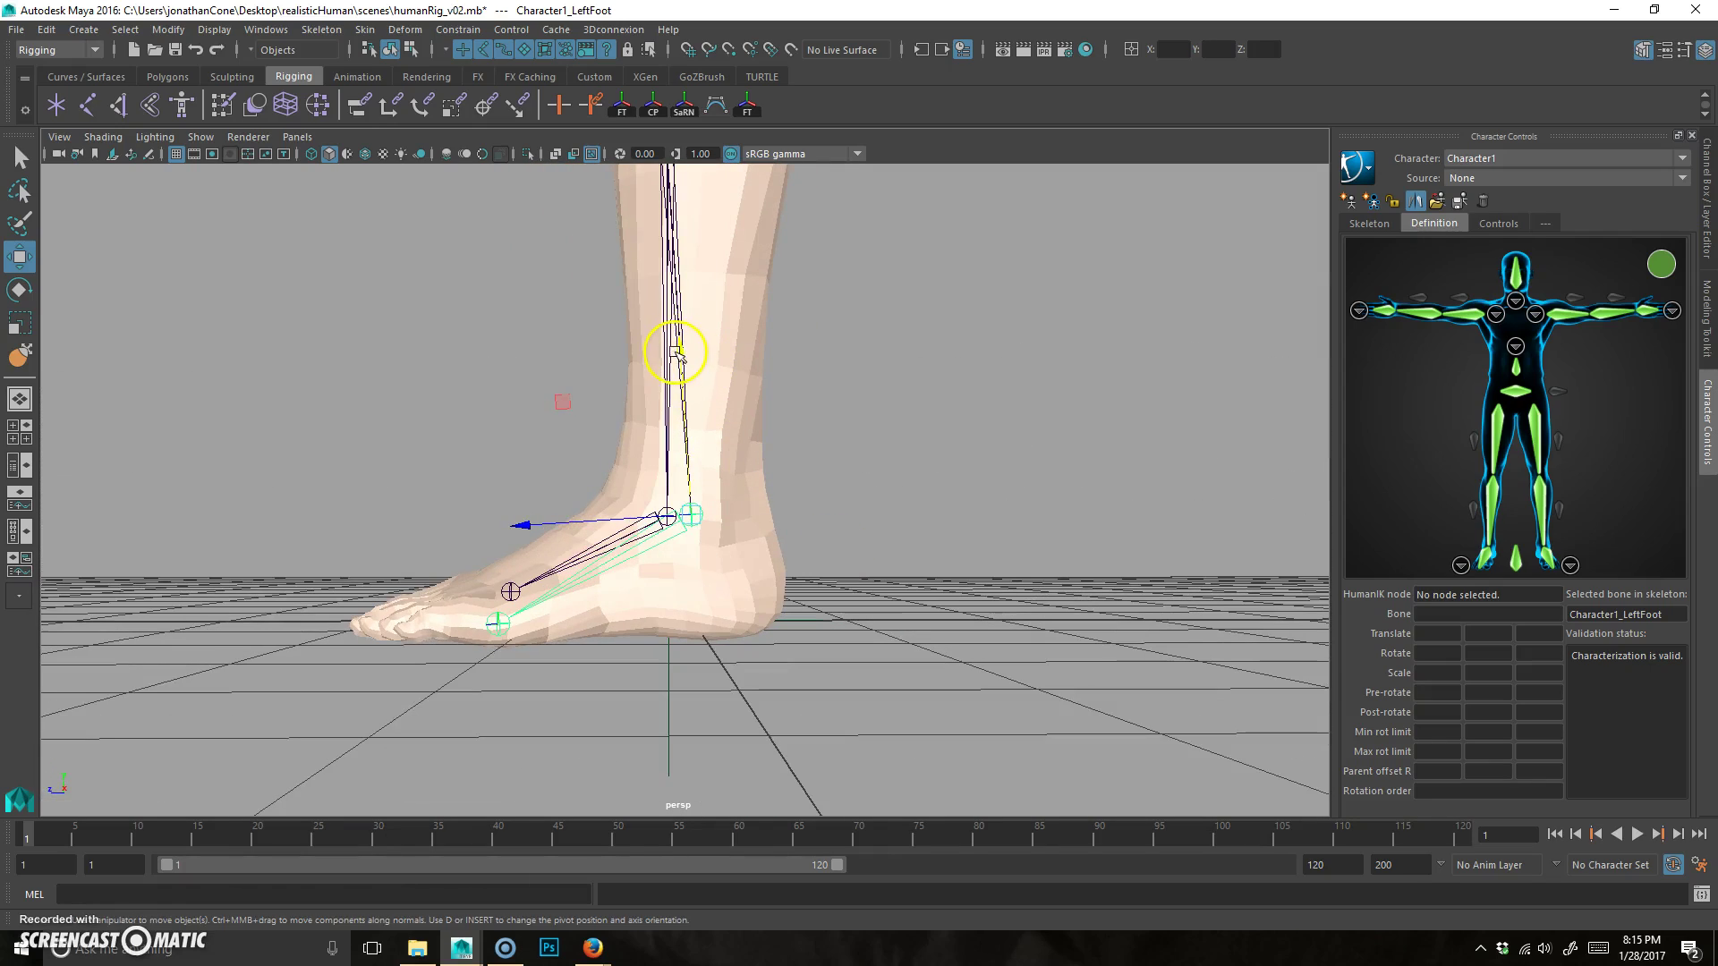
Select the left toe base joint and check its placement in the foot from the side and below.
{"action": "key", "text": "Down"}
{"action": "left_click_drag", "start_coordinate": [694, 353], "coordinate": [893, 498], "text": "alt"}
{"action": "left_click_drag", "start_coordinate": [741, 553], "coordinate": [865, 330], "text": "alt"}
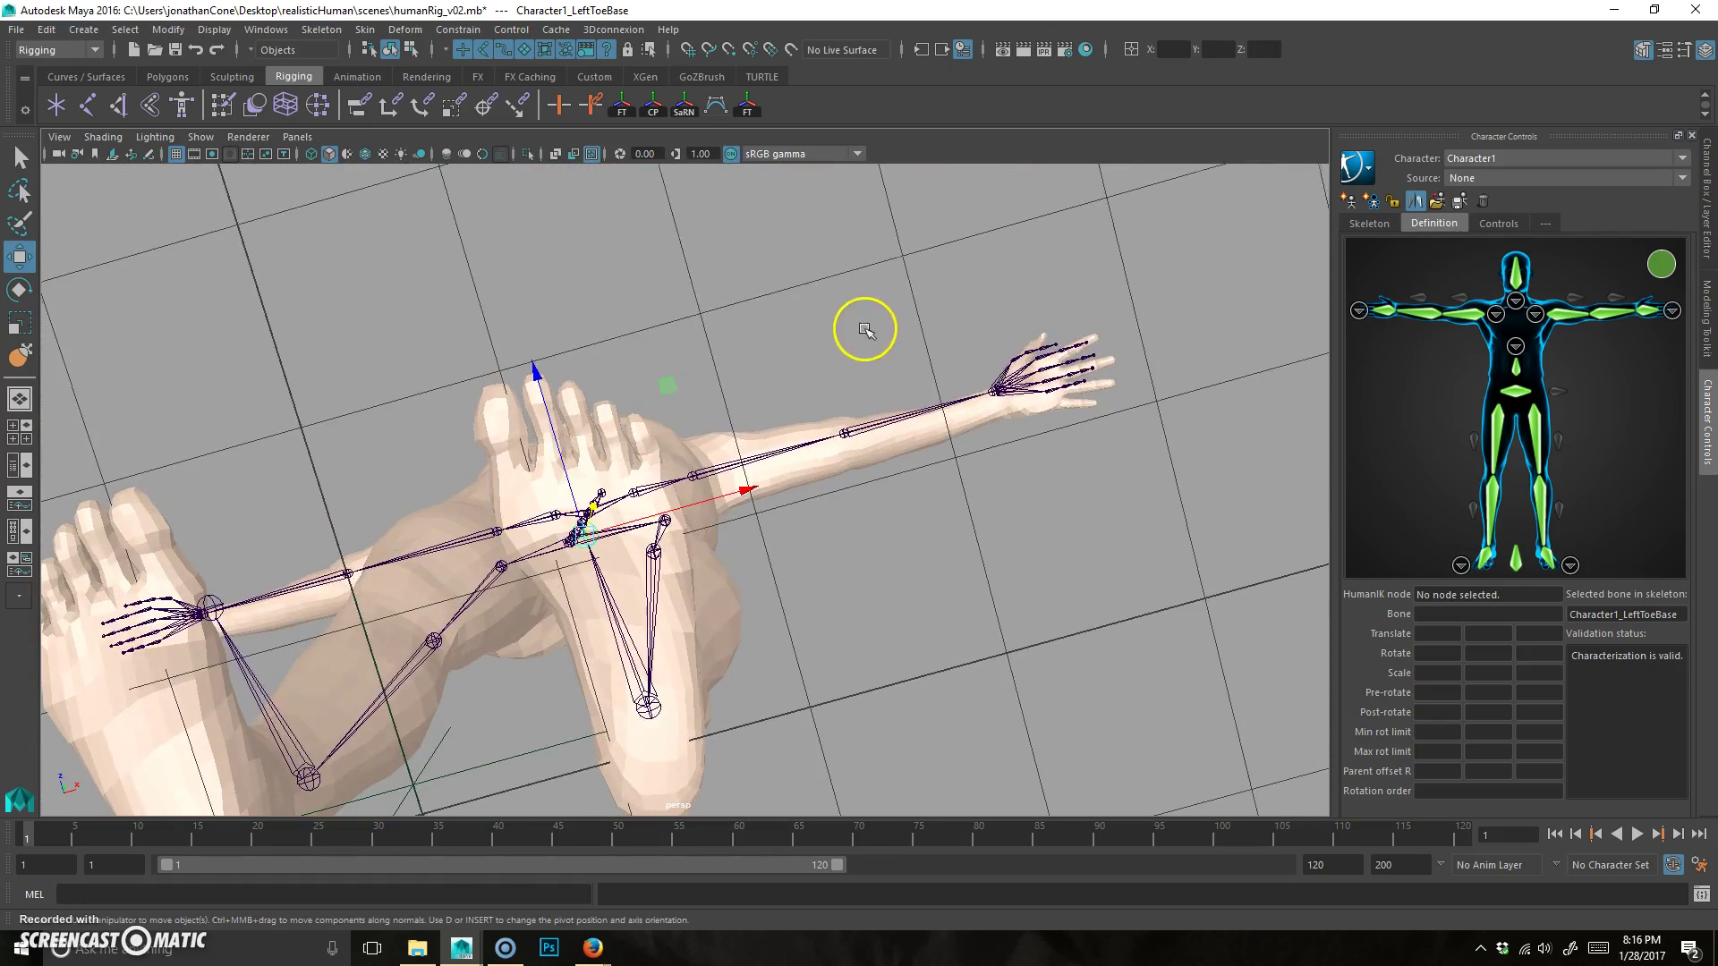
{"action": "left_click_drag", "start_coordinate": [689, 406], "coordinate": [721, 503], "text": "alt"}
{"action": "right_click_drag", "start_coordinate": [969, 439], "coordinate": [790, 534], "text": "alt"}
{"action": "left_click_drag", "start_coordinate": [790, 533], "coordinate": [704, 453], "text": "alt"}
Examine how the hips and upper leg joints sit in the pelvis, and select the hips joint.
{"action": "left_click_drag", "start_coordinate": [609, 507], "coordinate": [713, 459], "text": "alt"}
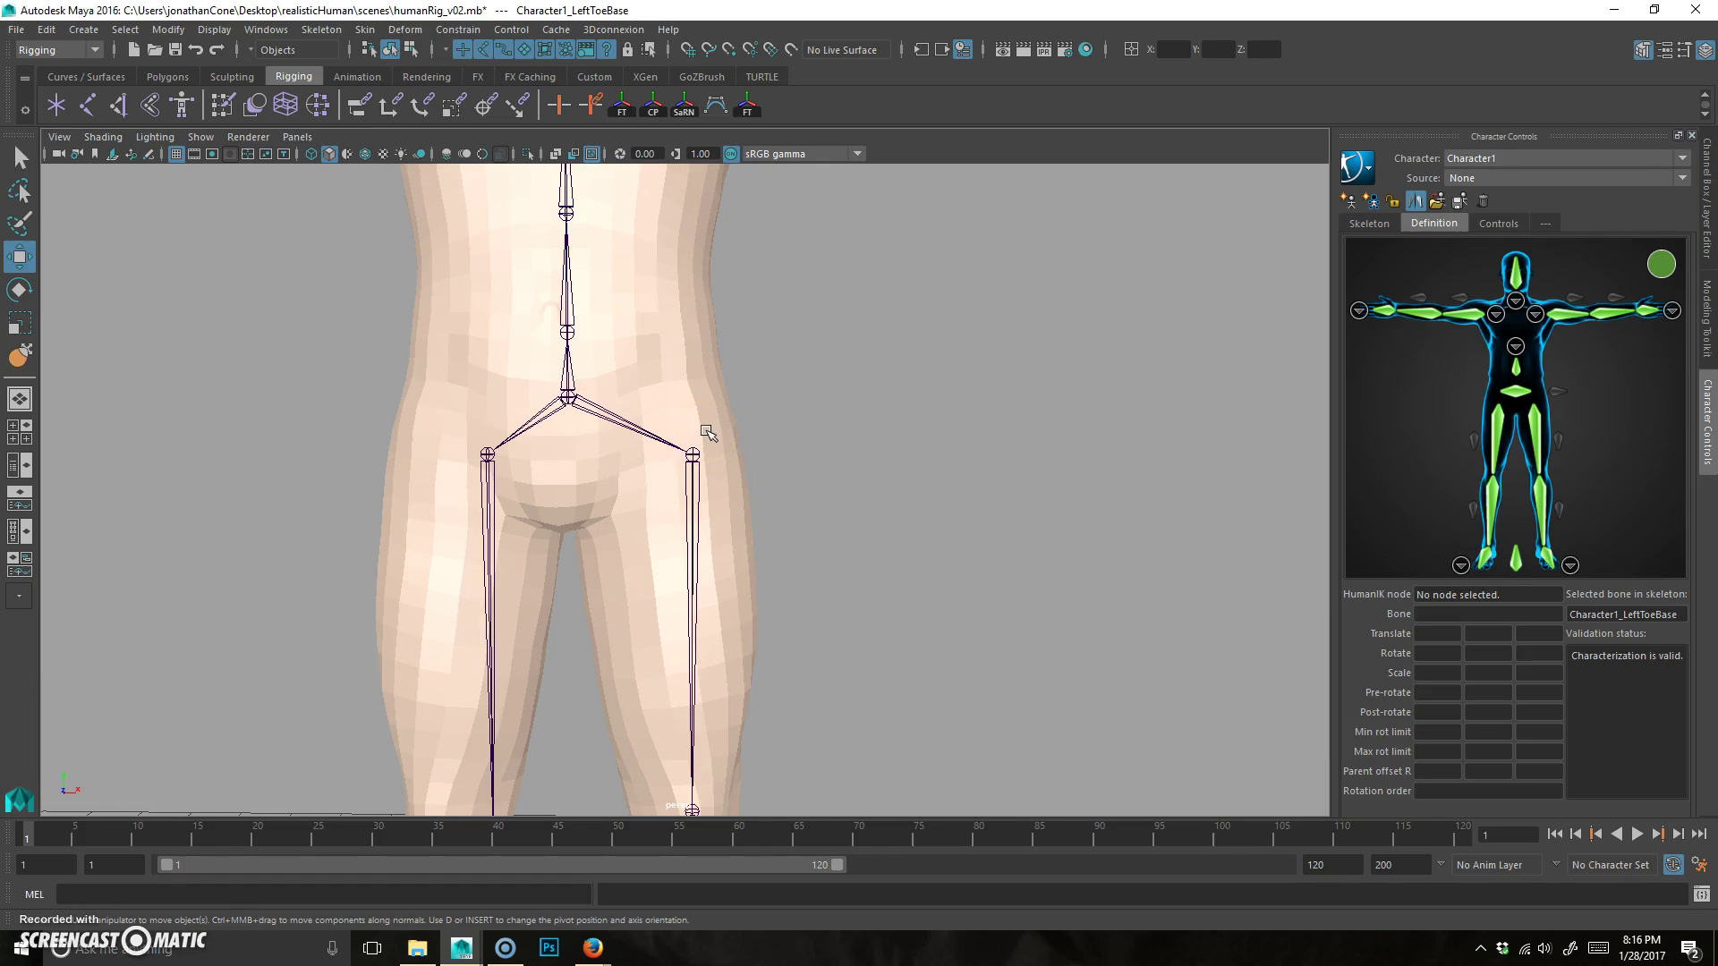
{"action": "left_click_drag", "start_coordinate": [704, 434], "coordinate": [786, 520], "text": "alt"}
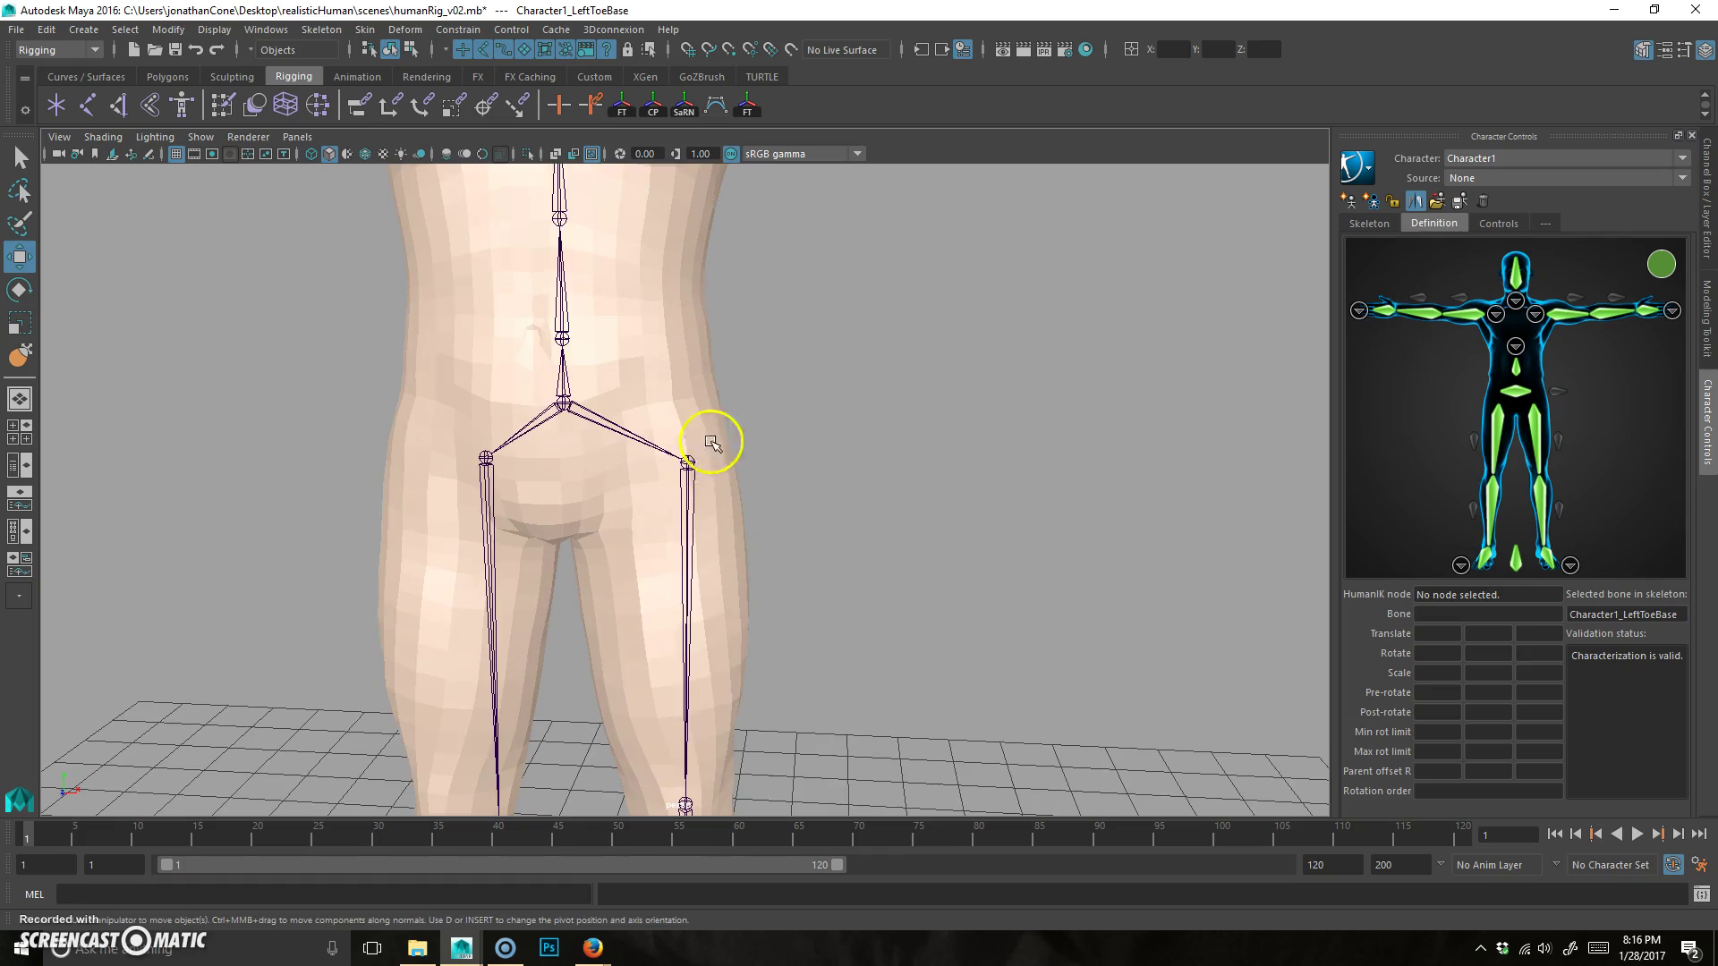
{"action": "left_click_drag", "start_coordinate": [707, 454], "coordinate": [717, 509], "text": "alt"}
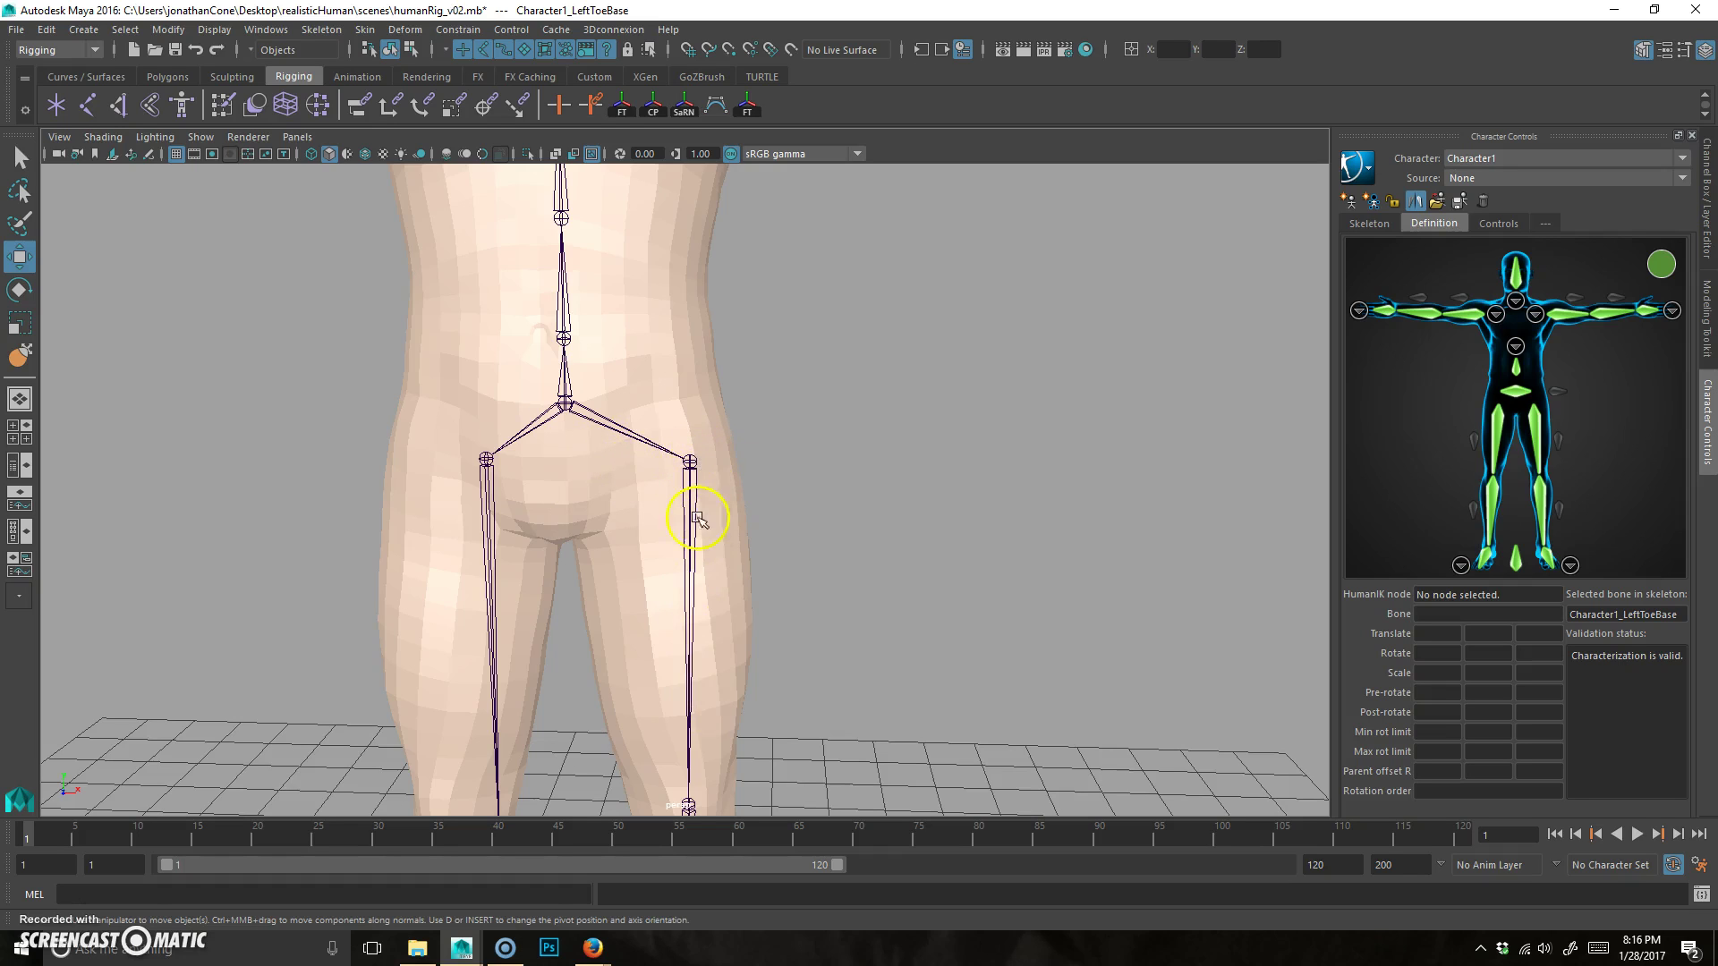
{"action": "scroll", "coordinate": [690, 460], "scroll_direction": "down", "scroll_amount": 3}
{"action": "middle_click_drag", "start_coordinate": [721, 568], "coordinate": [872, 557], "text": "alt"}
{"action": "left_click_drag", "start_coordinate": [873, 556], "coordinate": [645, 513], "text": "alt"}
{"action": "left_click_drag", "start_coordinate": [487, 498], "coordinate": [810, 534], "text": "alt"}
{"action": "left_click", "coordinate": [472, 501]}
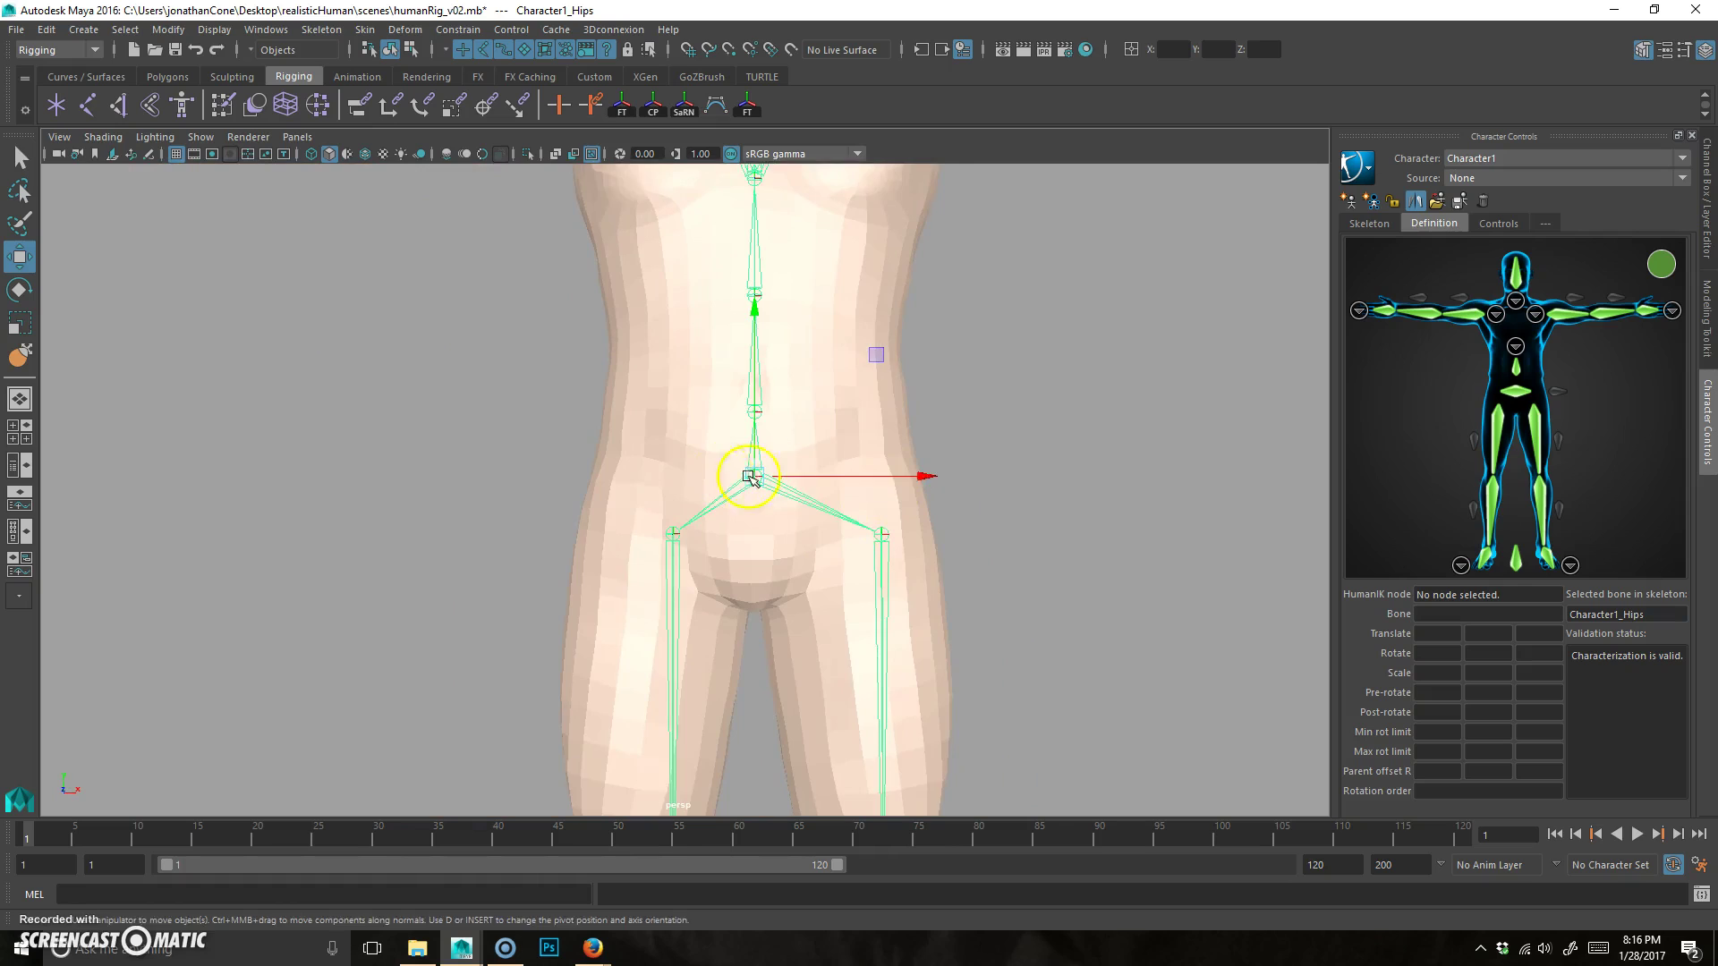
{"action": "left_click_drag", "start_coordinate": [750, 477], "coordinate": [868, 460], "text": "alt"}
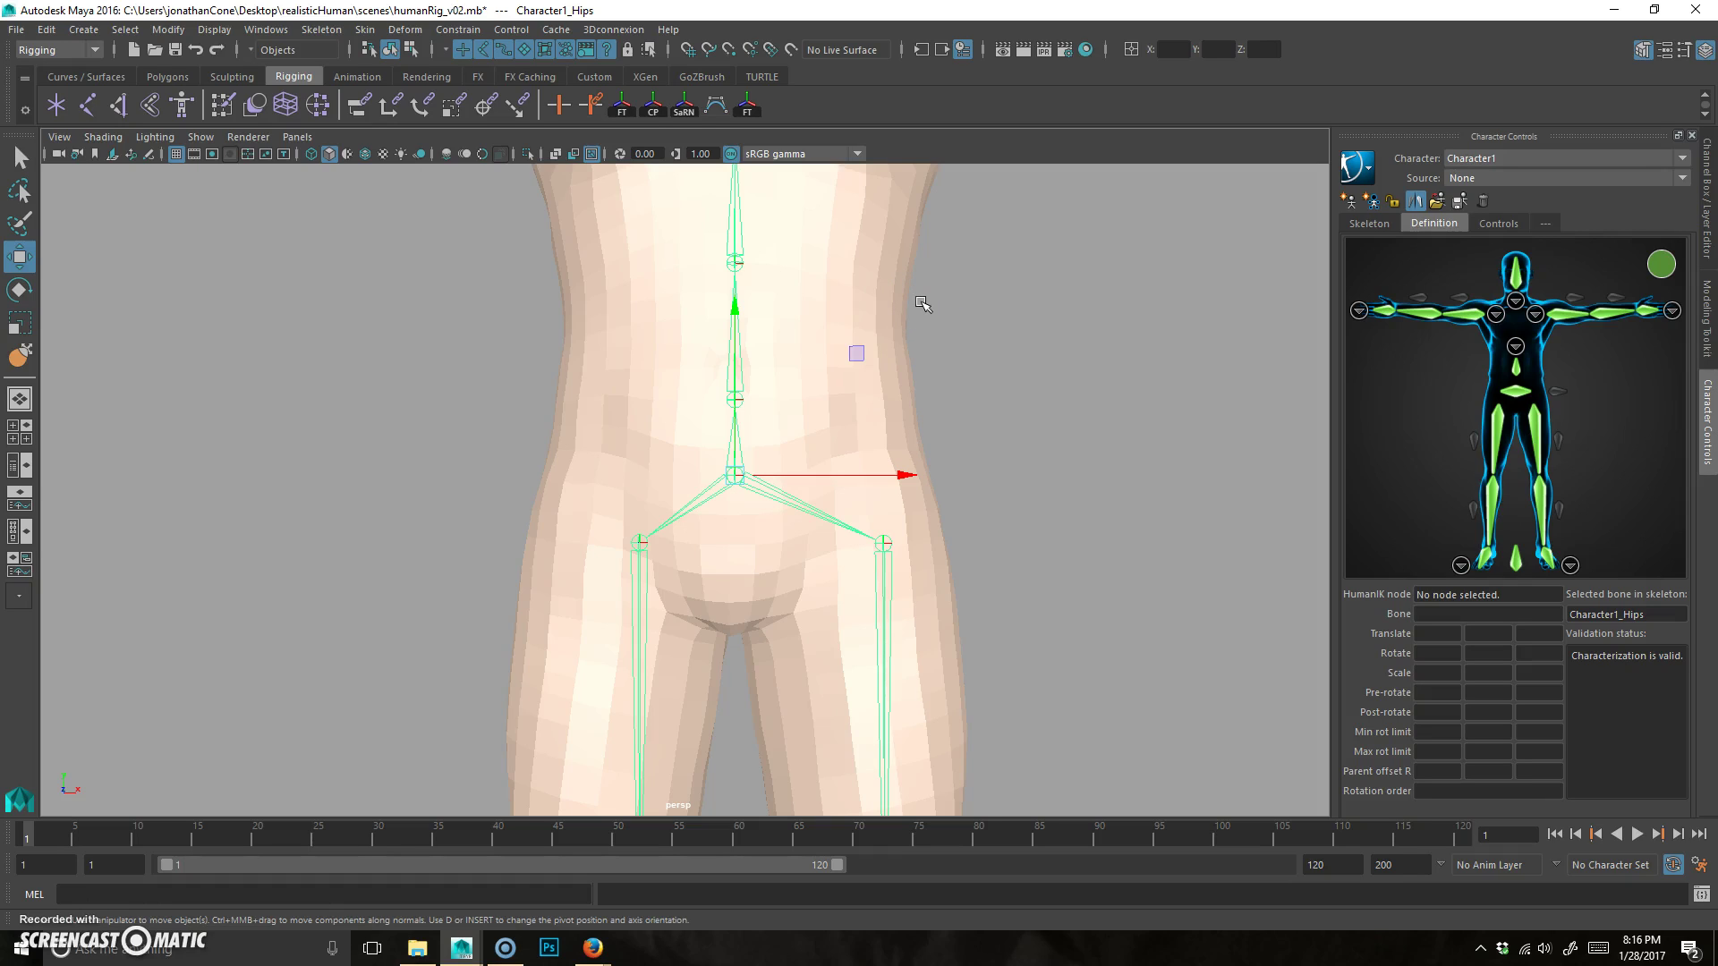
{"action": "left_click", "coordinate": [960, 341]}
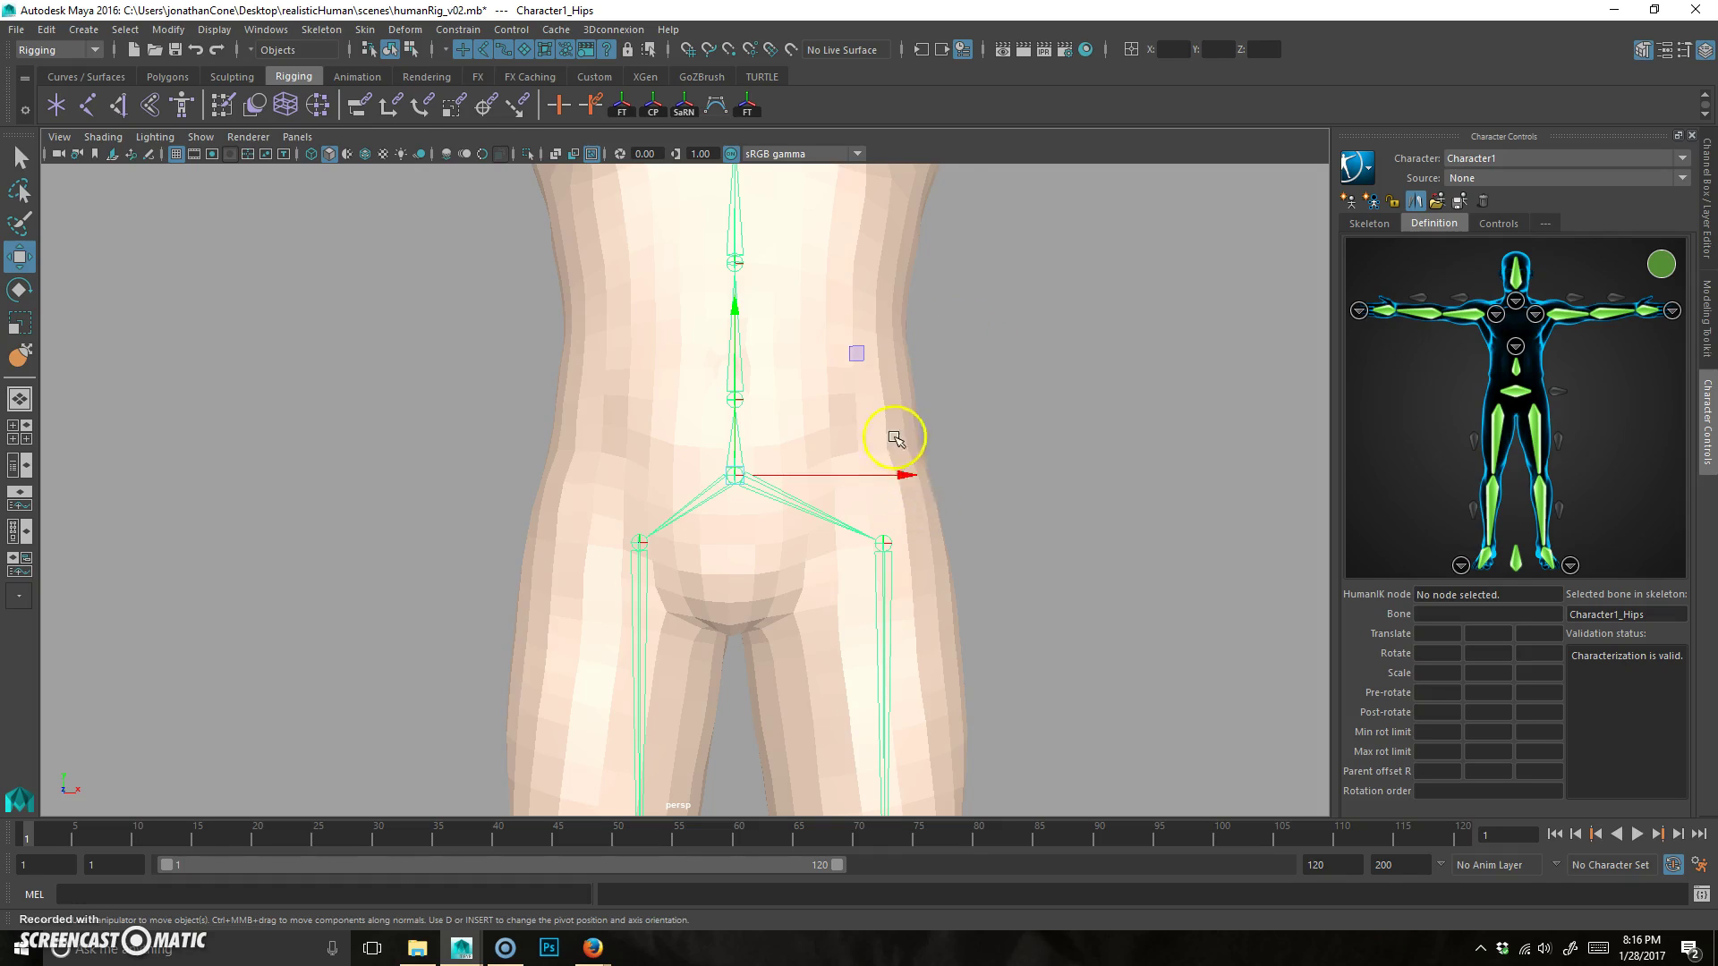
{"action": "left_click_drag", "start_coordinate": [898, 481], "coordinate": [904, 481], "text": "alt"}
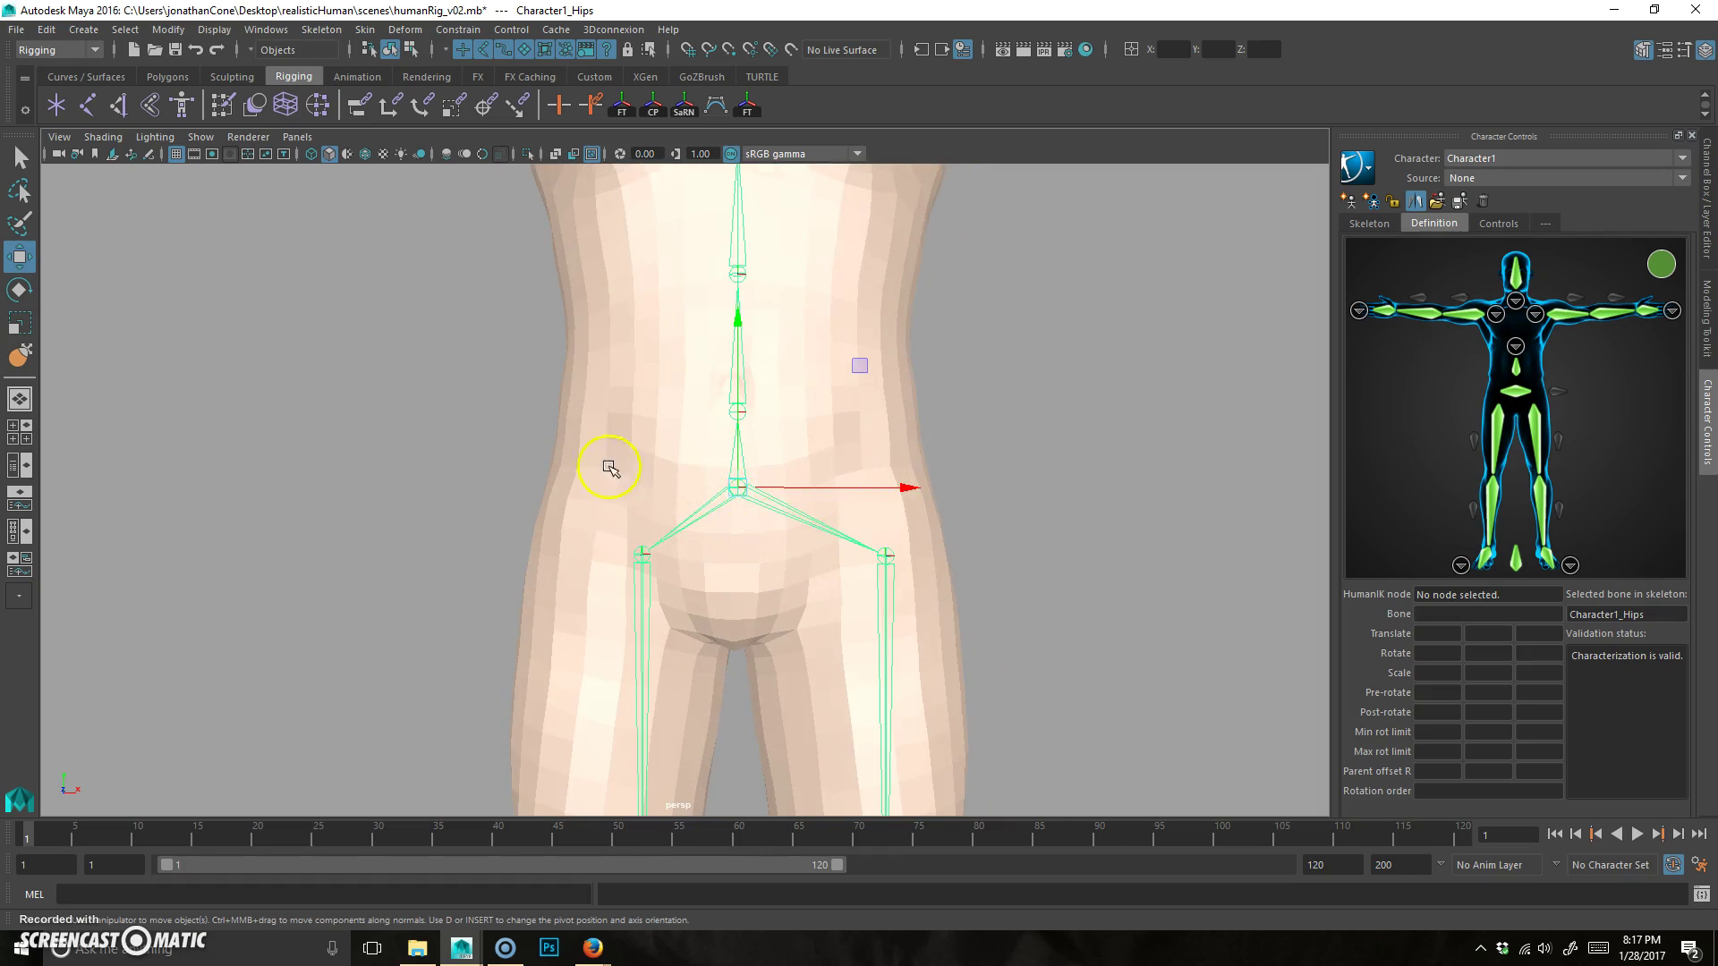
Try moving the lowest spine joint forward along Z together with its child joints, and undo the move.
{"action": "left_click_drag", "start_coordinate": [825, 492], "coordinate": [687, 595], "text": "alt"}
{"action": "key", "text": "Down"}
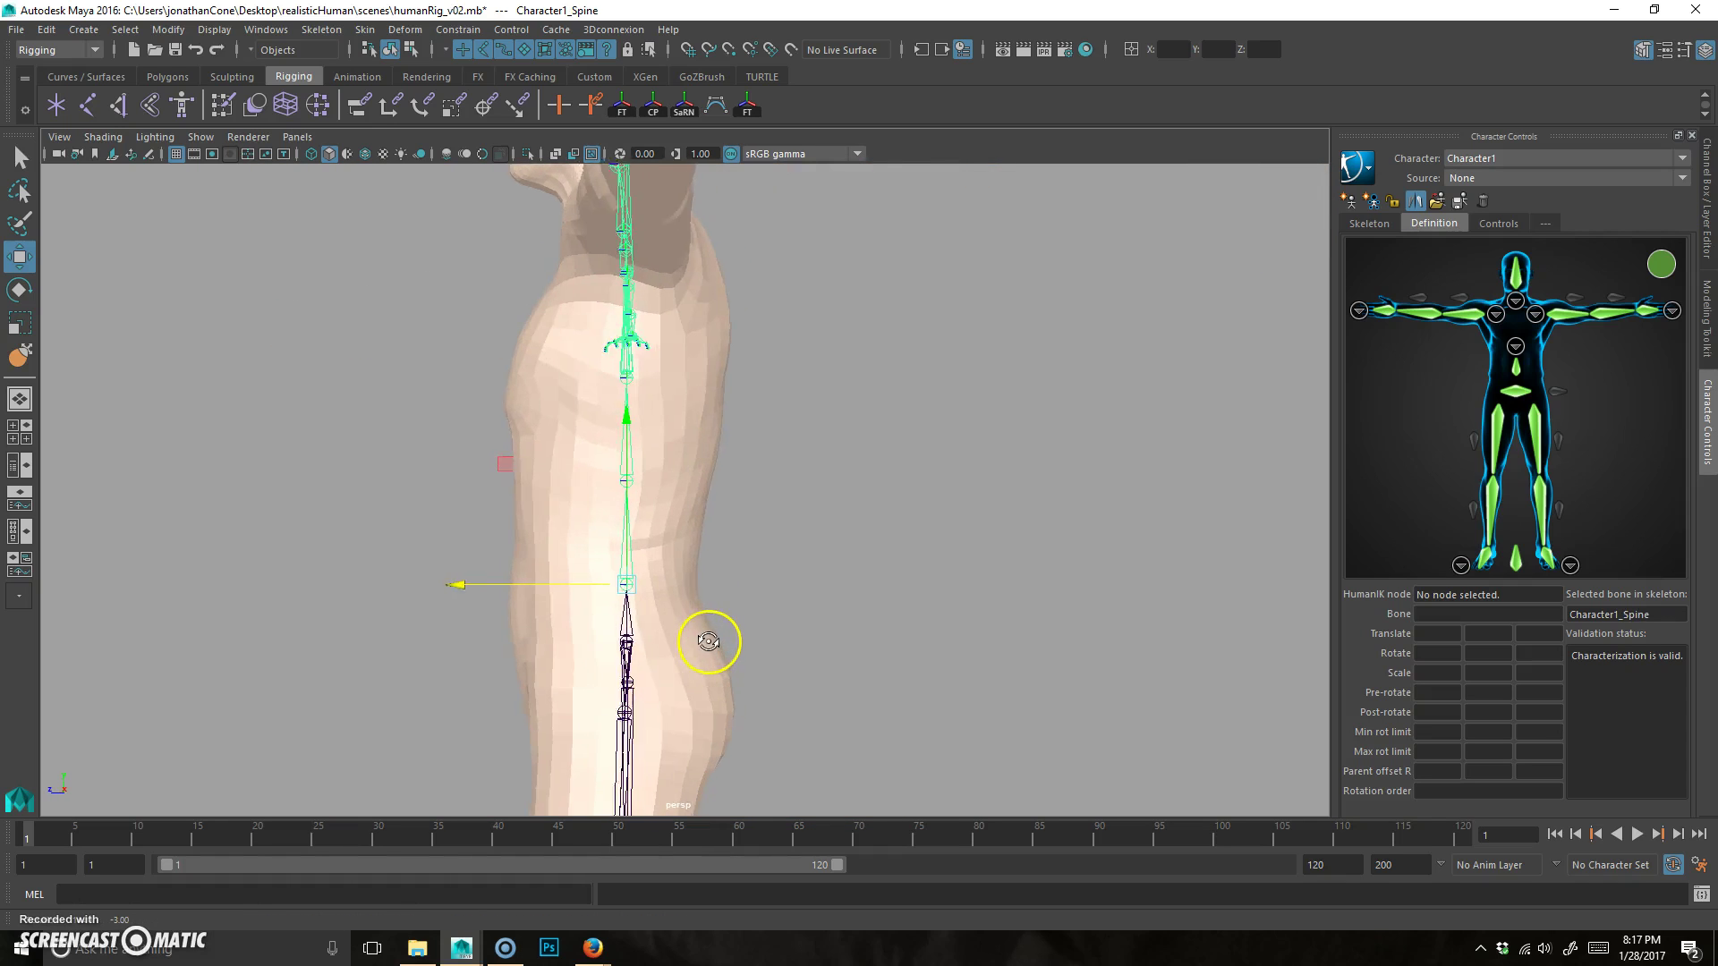
{"action": "left_click_drag", "start_coordinate": [714, 642], "coordinate": [629, 598], "text": "alt"}
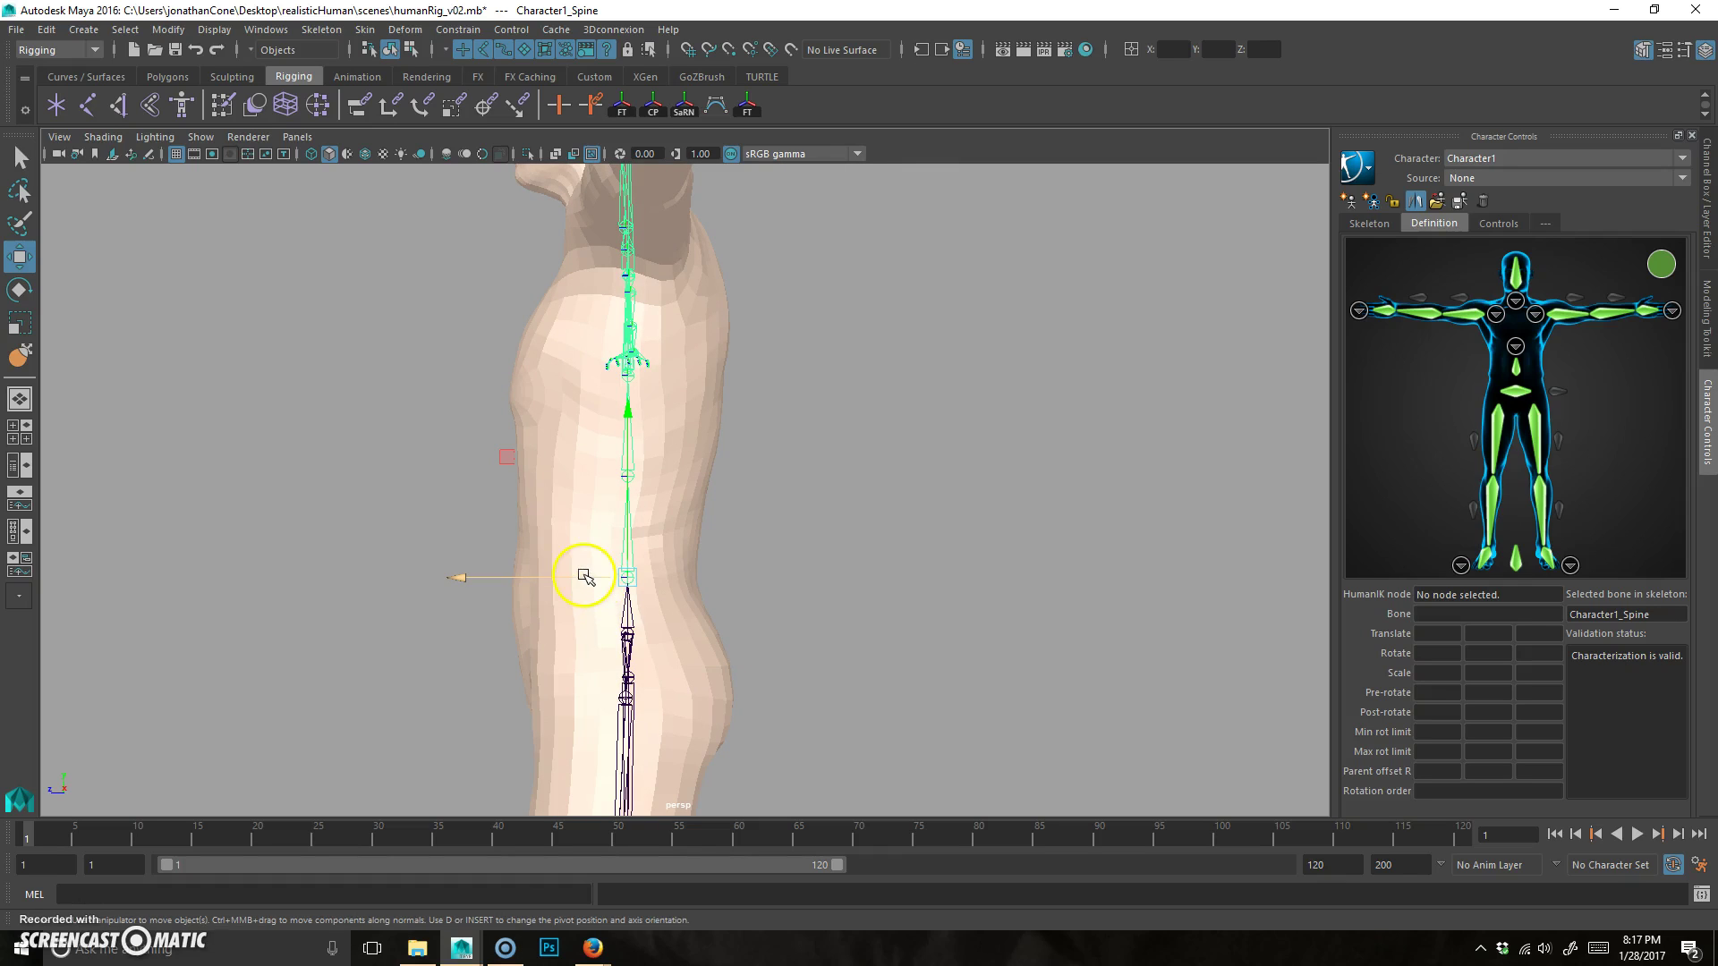
{"action": "key", "text": "d"}
{"action": "left_click_drag", "start_coordinate": [549, 581], "coordinate": [473, 582]}
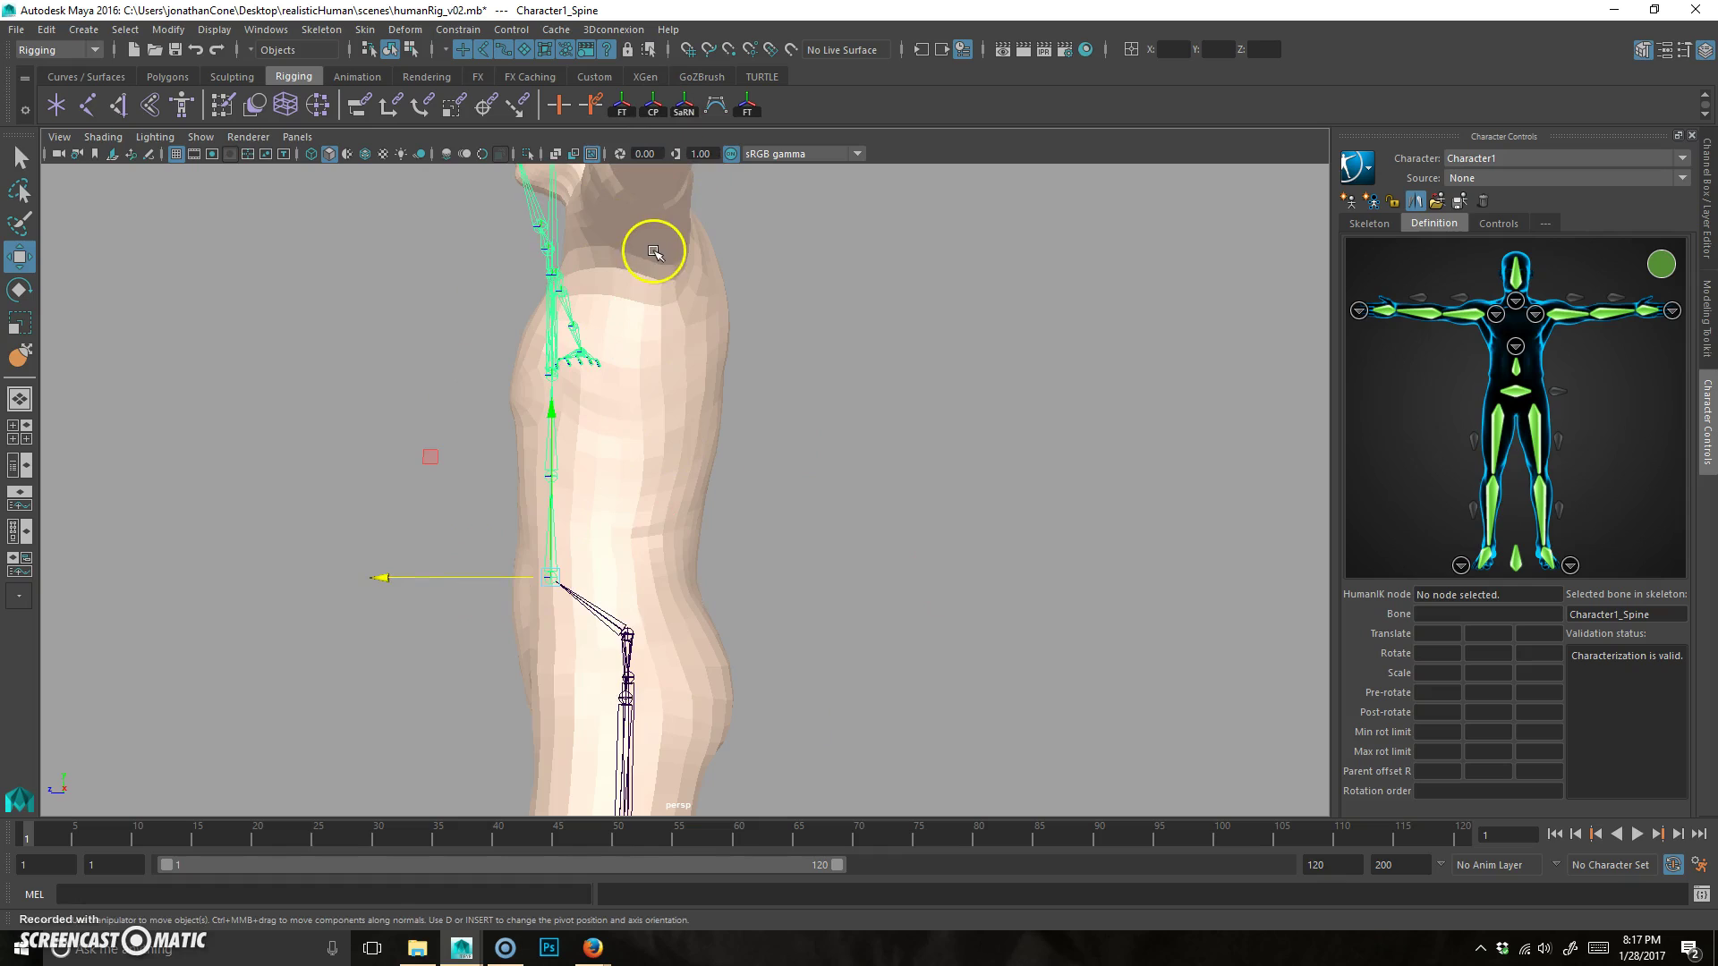
{"action": "key", "text": "ctrl+z"}
Move only the lowest spine joint slightly forward along Z, leaving its child joints in place.
{"action": "key", "text": "d"}
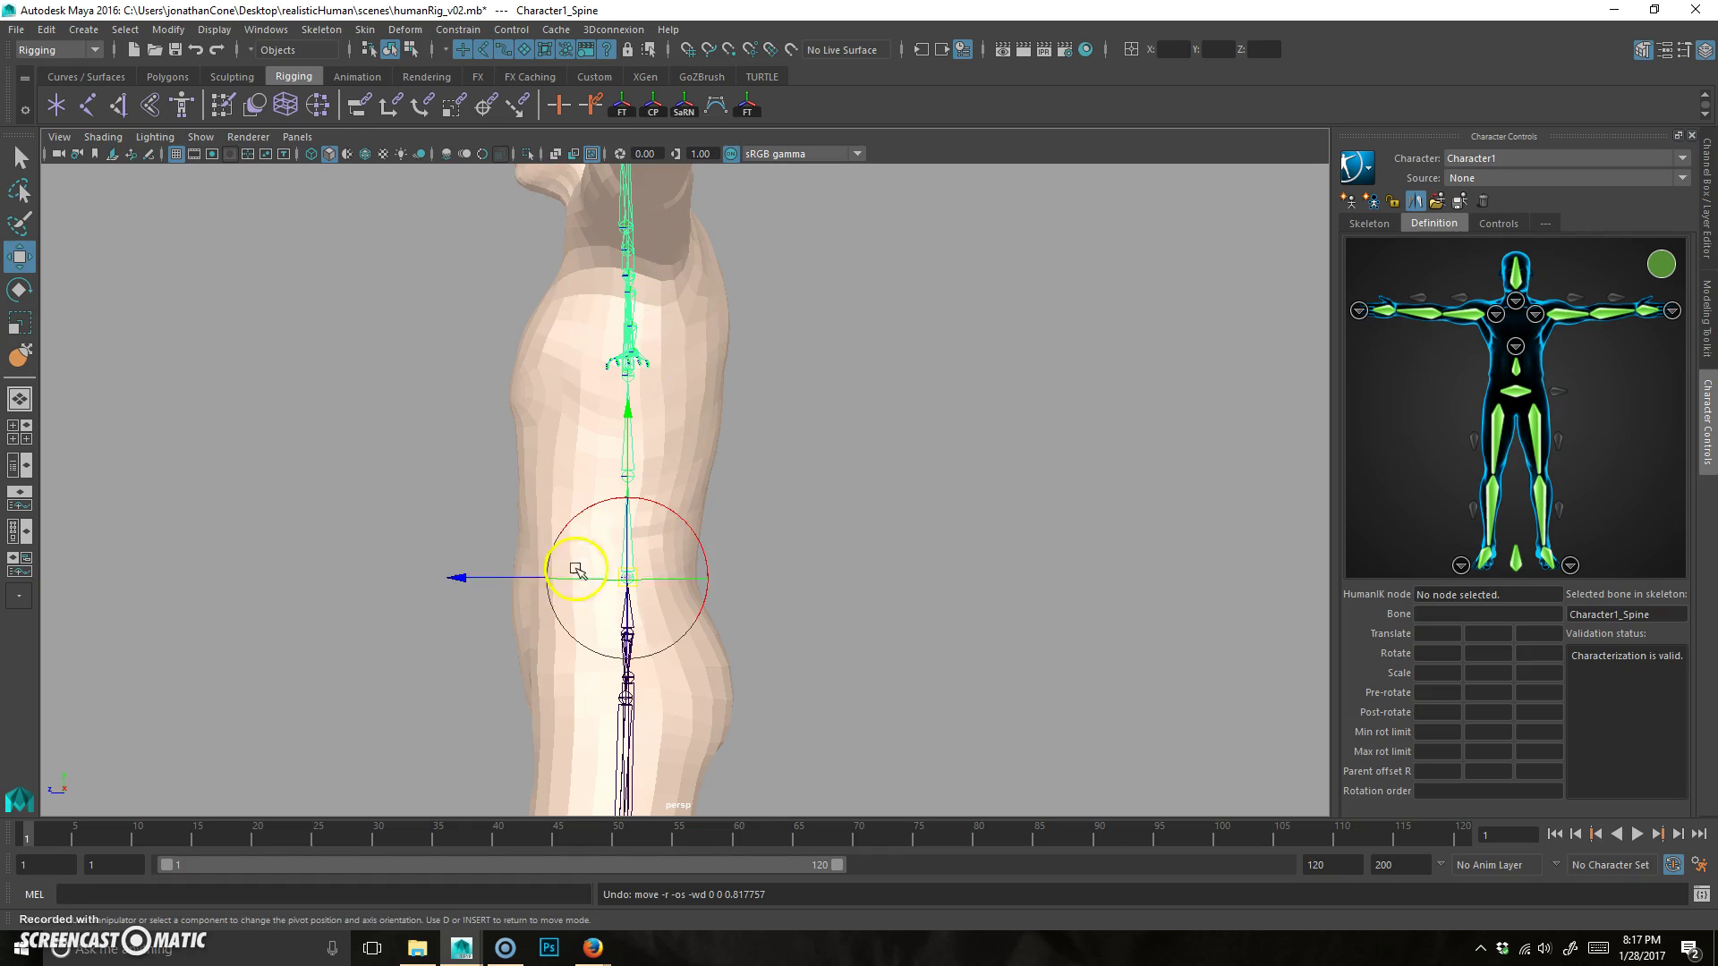
{"action": "left_click_drag", "start_coordinate": [509, 576], "coordinate": [502, 577]}
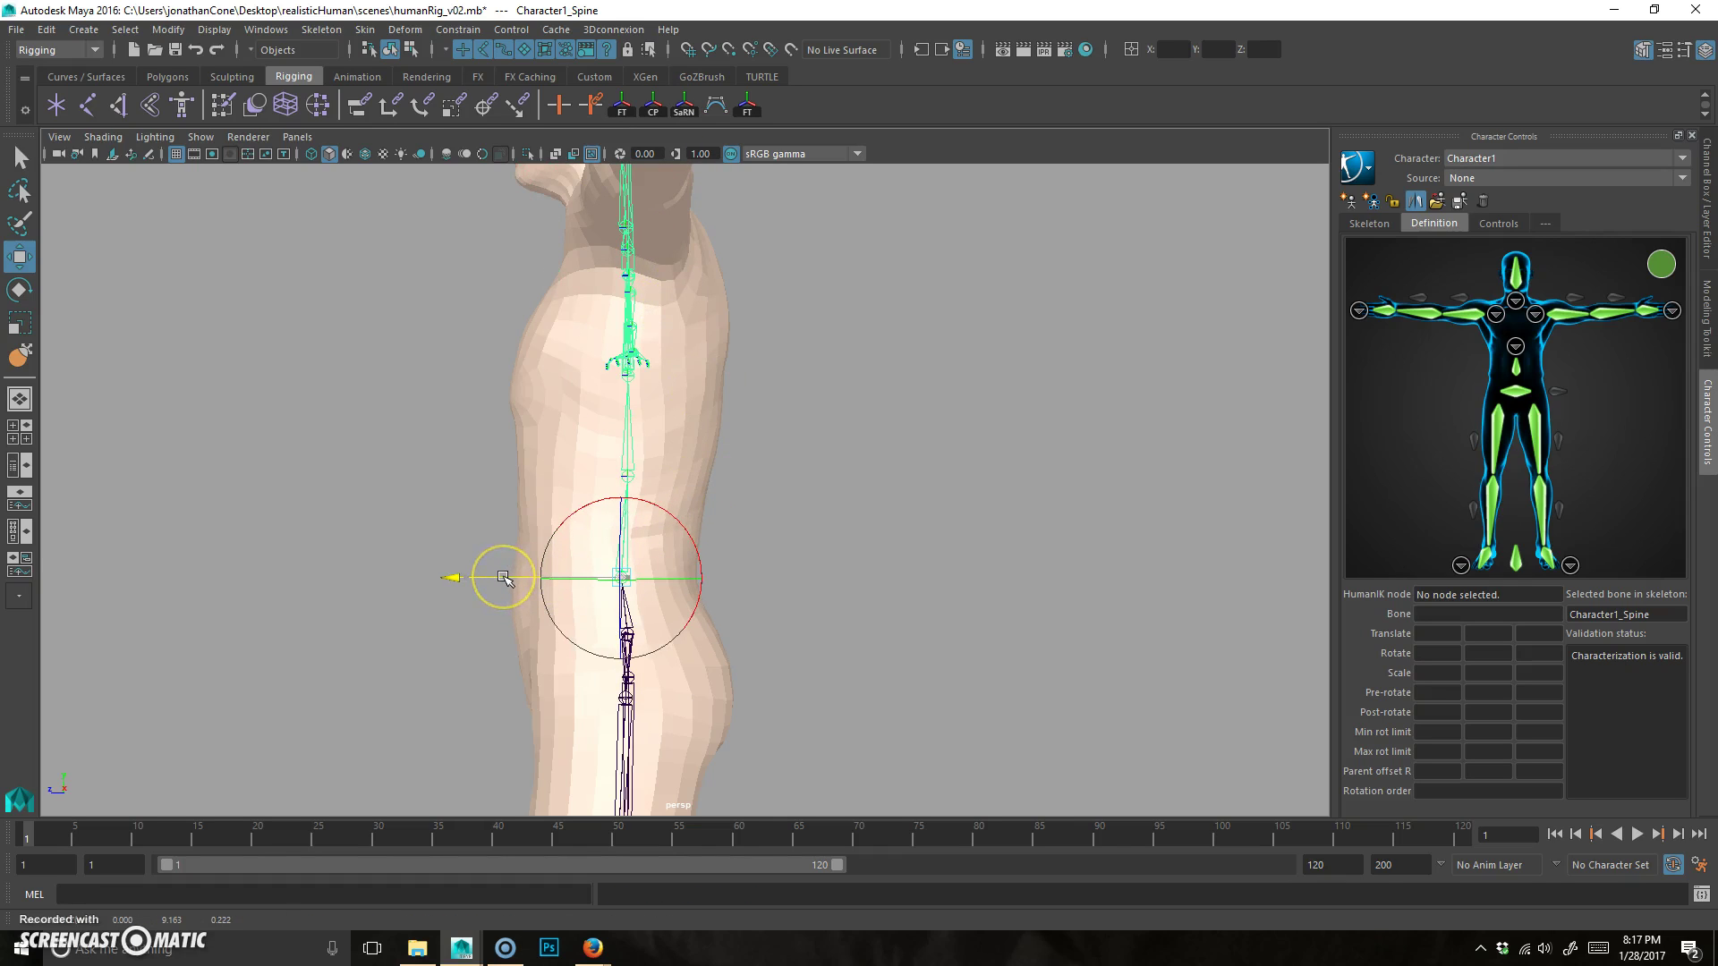
{"action": "key", "text": "d"}
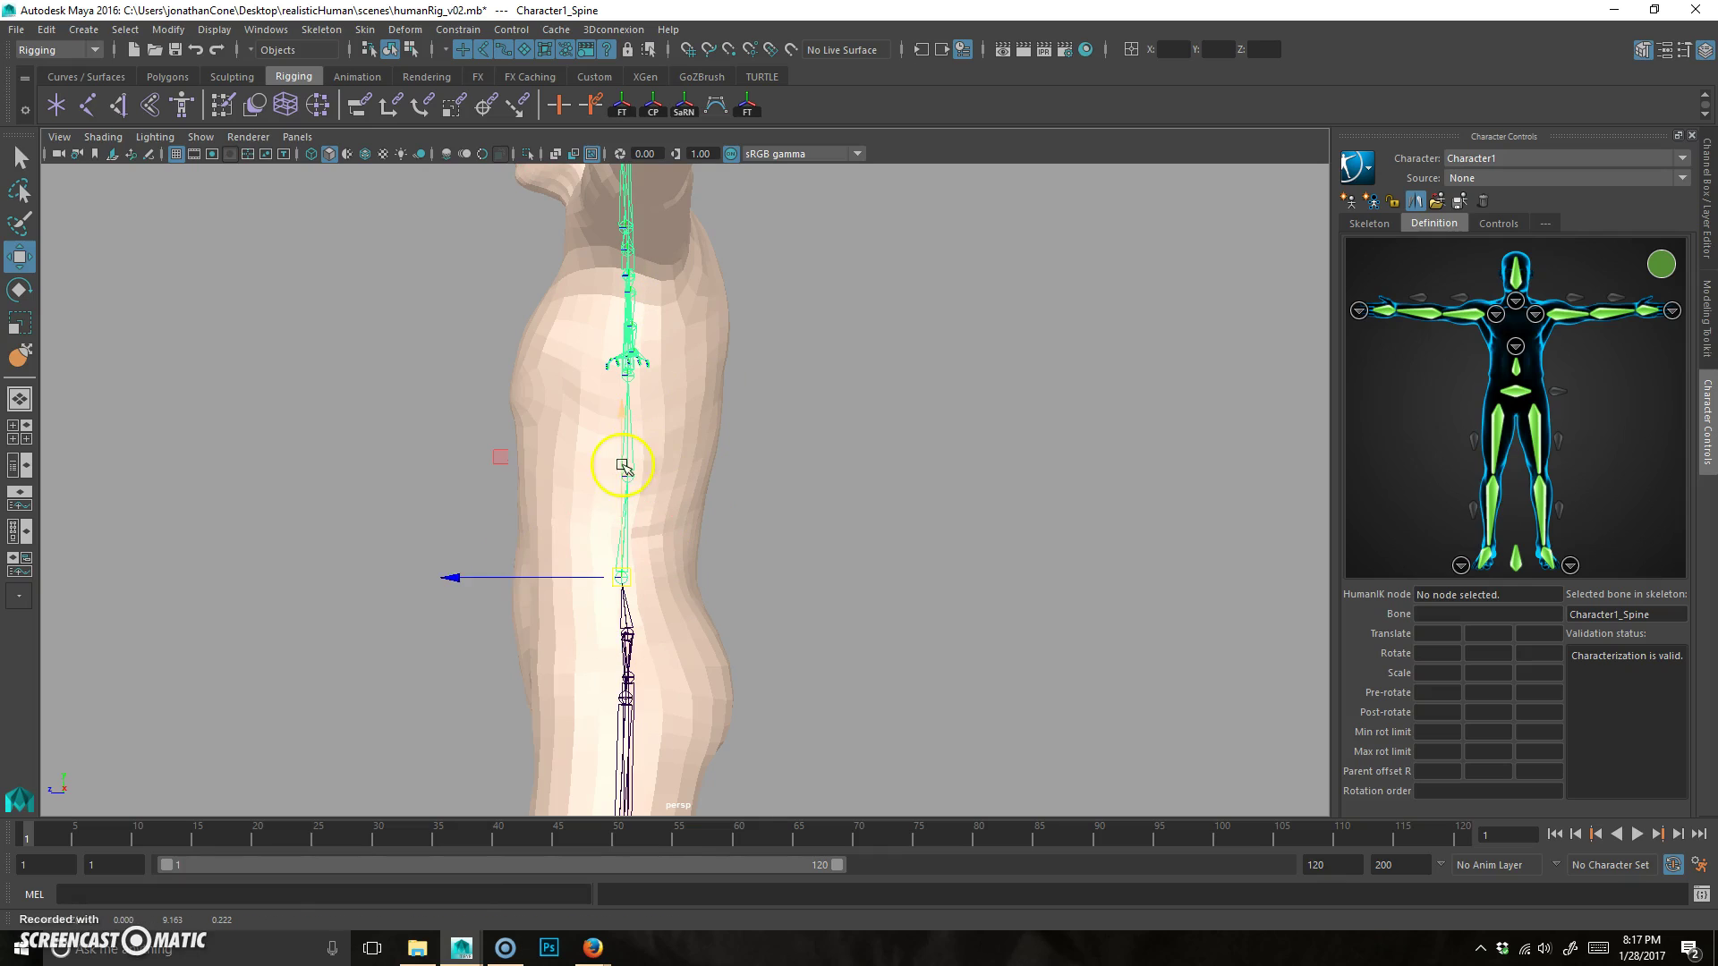
Move only the second spine joint slightly forward along Z, leaving its child joints in place.
{"action": "left_click", "coordinate": [628, 482]}
{"action": "key", "text": "d"}
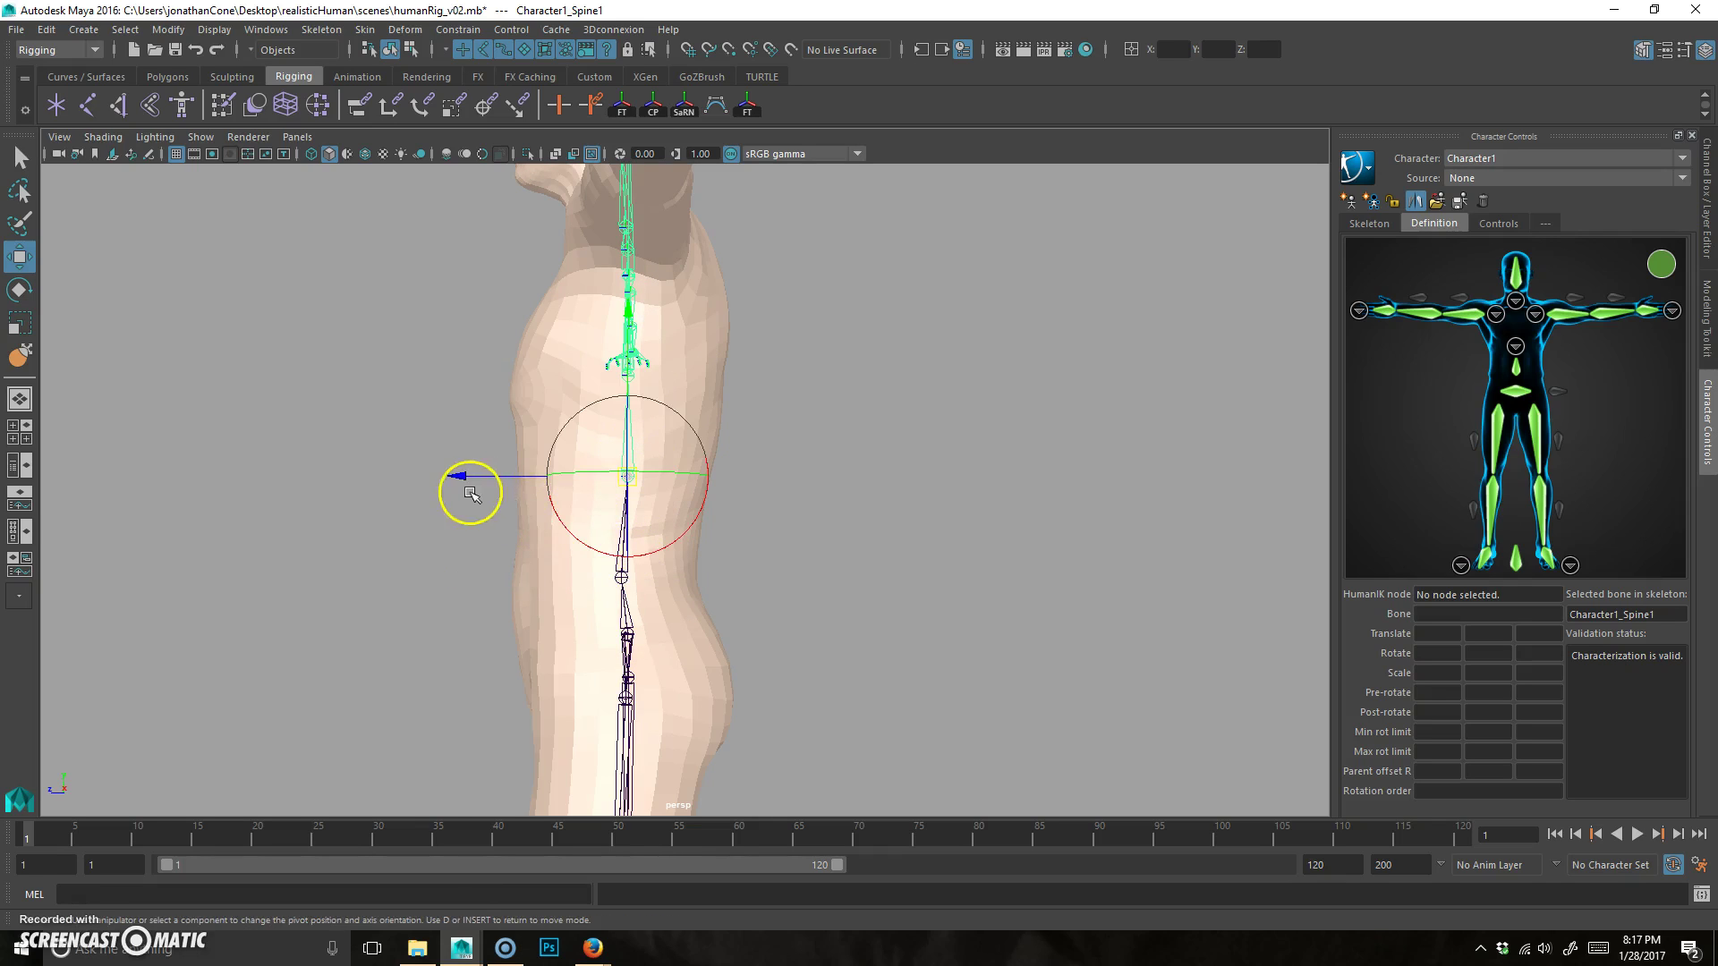
{"action": "left_click_drag", "start_coordinate": [500, 476], "coordinate": [493, 475]}
{"action": "key", "text": "d"}
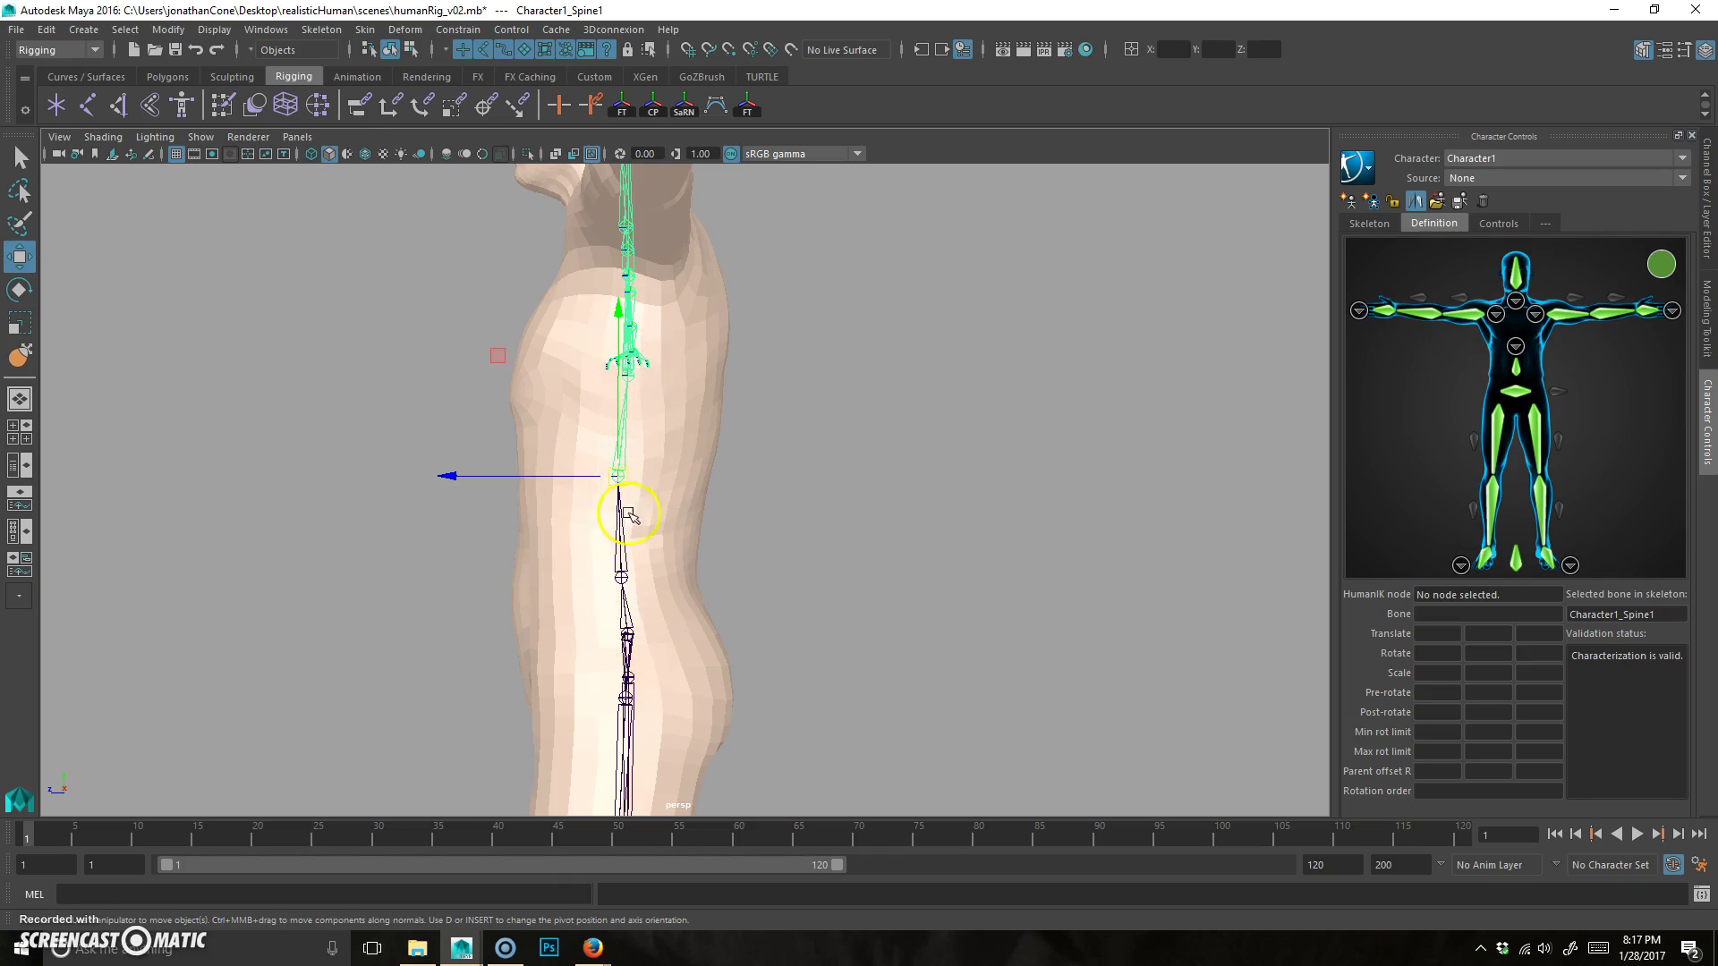
Lower only the third spine joint within the chest, leaving the neck and shoulder joints in place.
{"action": "left_click_drag", "start_coordinate": [605, 441], "coordinate": [673, 467], "text": "alt"}
{"action": "left_click", "coordinate": [690, 409]}
{"action": "left_click_drag", "start_coordinate": [789, 456], "coordinate": [735, 356], "text": "alt"}
{"action": "key", "text": "d"}
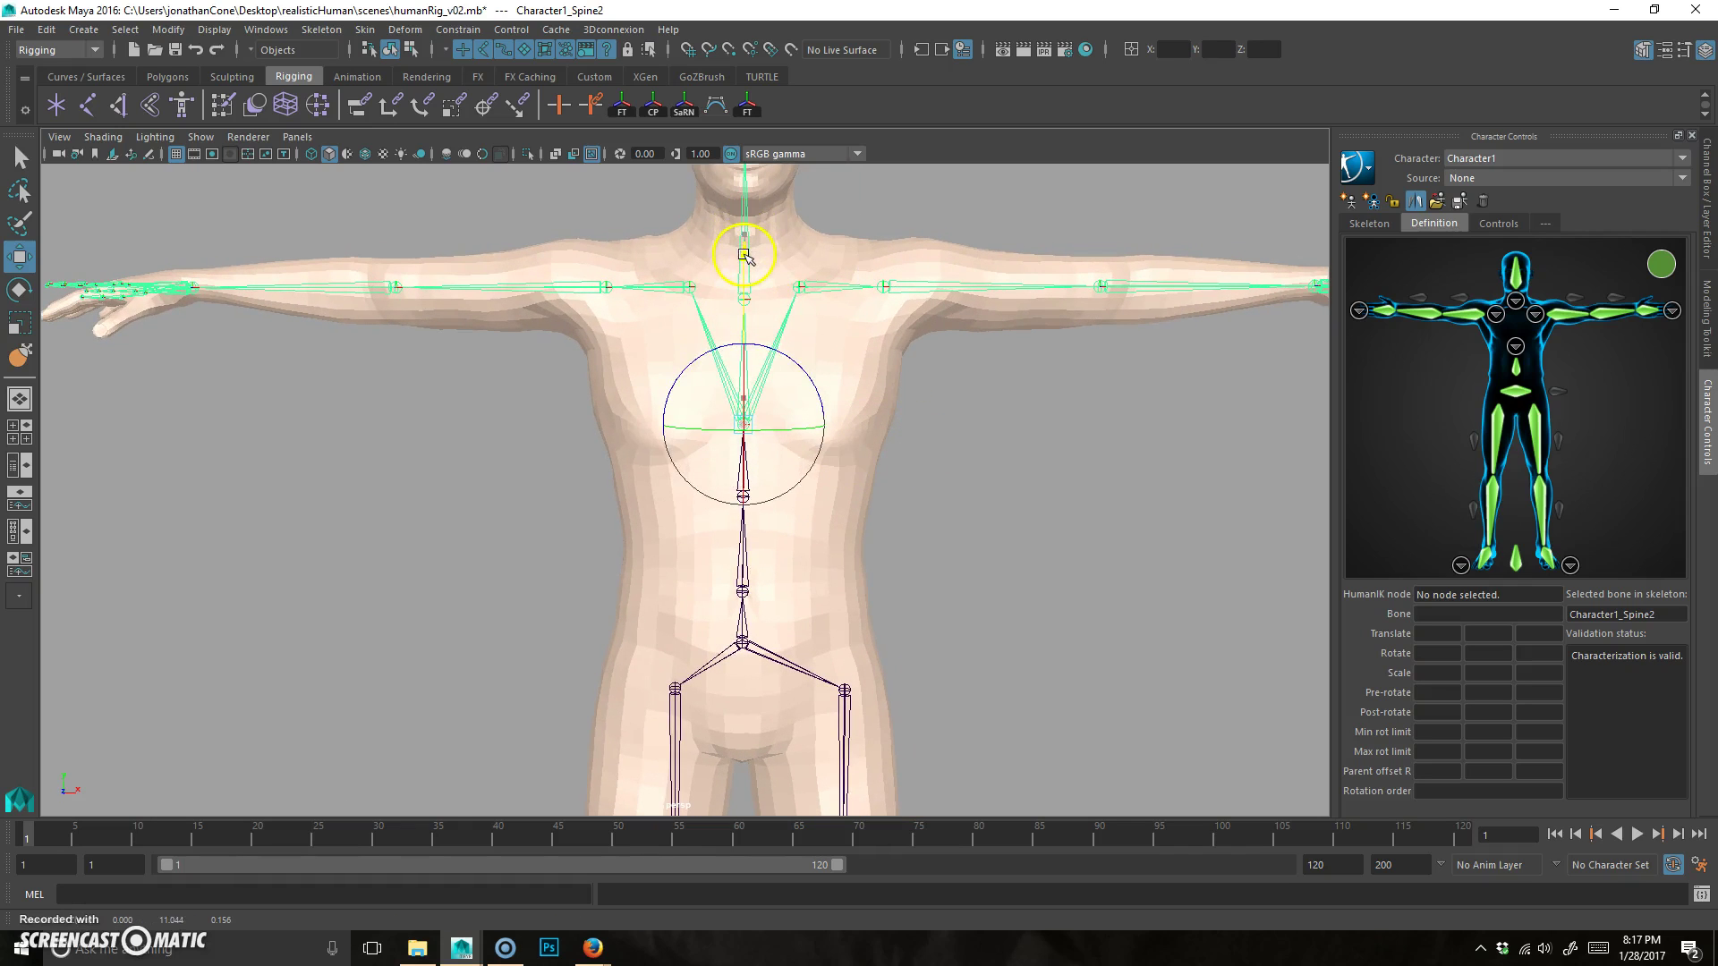
Examine how the third spine joint and the shoulder joints sit in the chest from the front and both sides.
{"action": "left_click_drag", "start_coordinate": [939, 518], "coordinate": [781, 431], "text": "alt"}
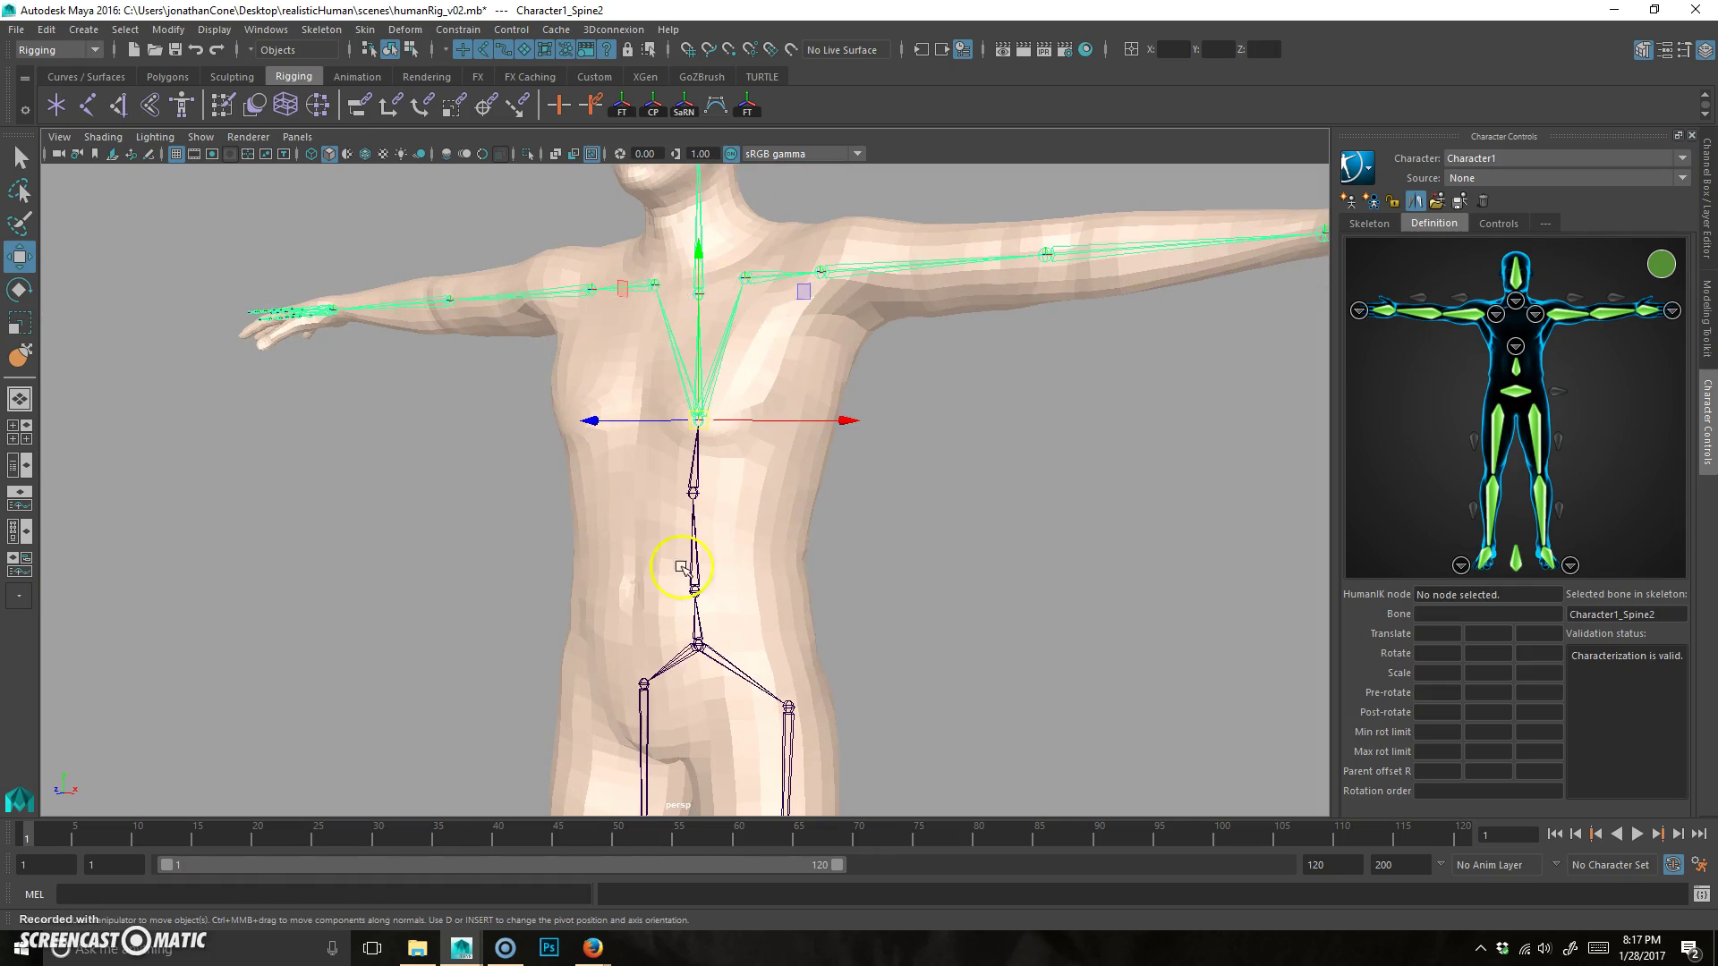
{"action": "left_click_drag", "start_coordinate": [767, 550], "coordinate": [680, 353], "text": "alt"}
{"action": "left_click_drag", "start_coordinate": [756, 441], "coordinate": [741, 321], "text": "alt"}
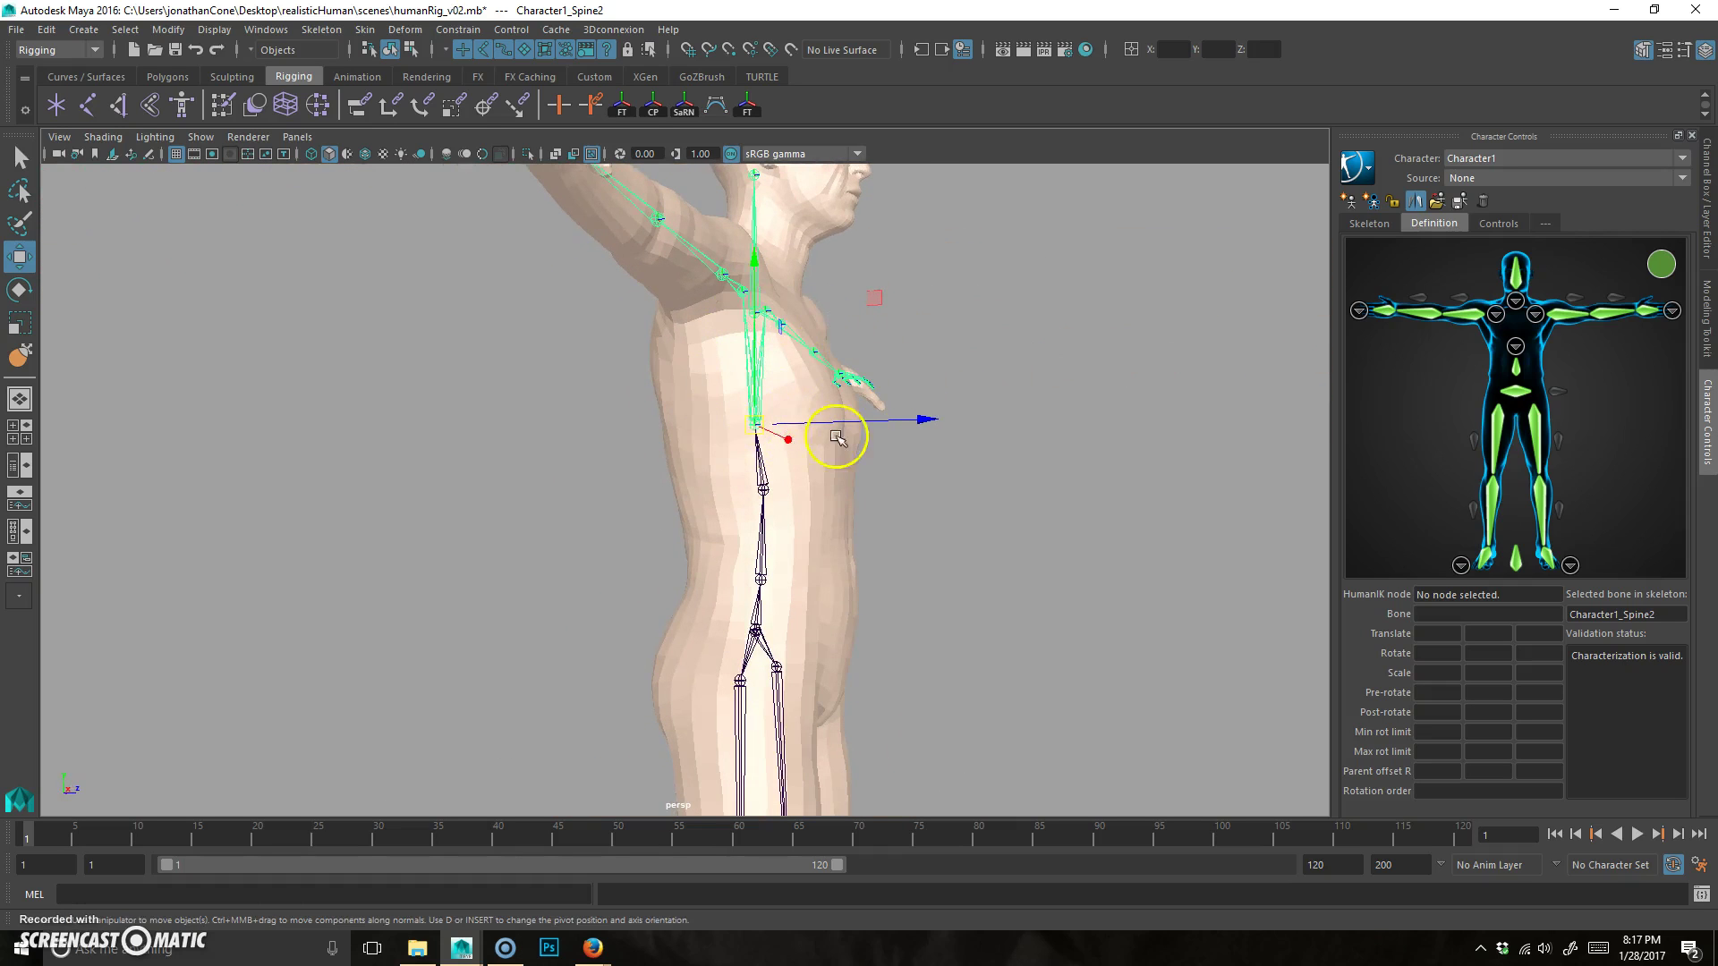
{"action": "left_click_drag", "start_coordinate": [836, 437], "coordinate": [800, 311], "text": "alt"}
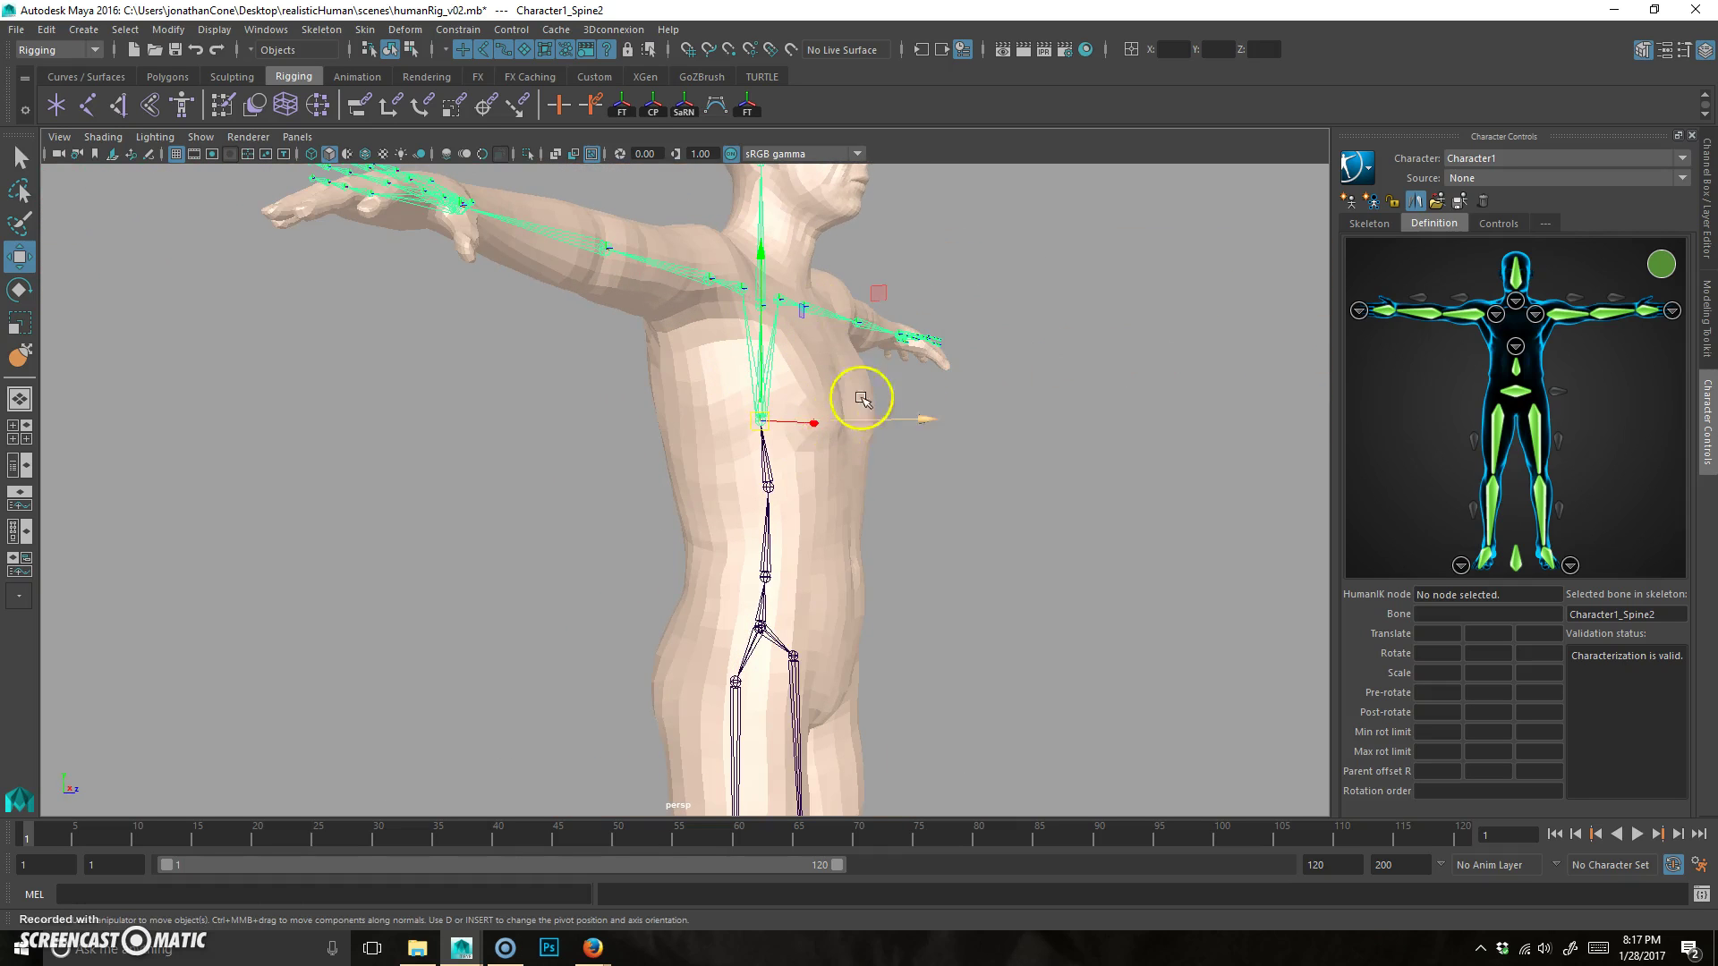
{"action": "left_click_drag", "start_coordinate": [861, 399], "coordinate": [642, 373], "text": "alt"}
{"action": "left_click_drag", "start_coordinate": [821, 429], "coordinate": [791, 467], "text": "alt"}
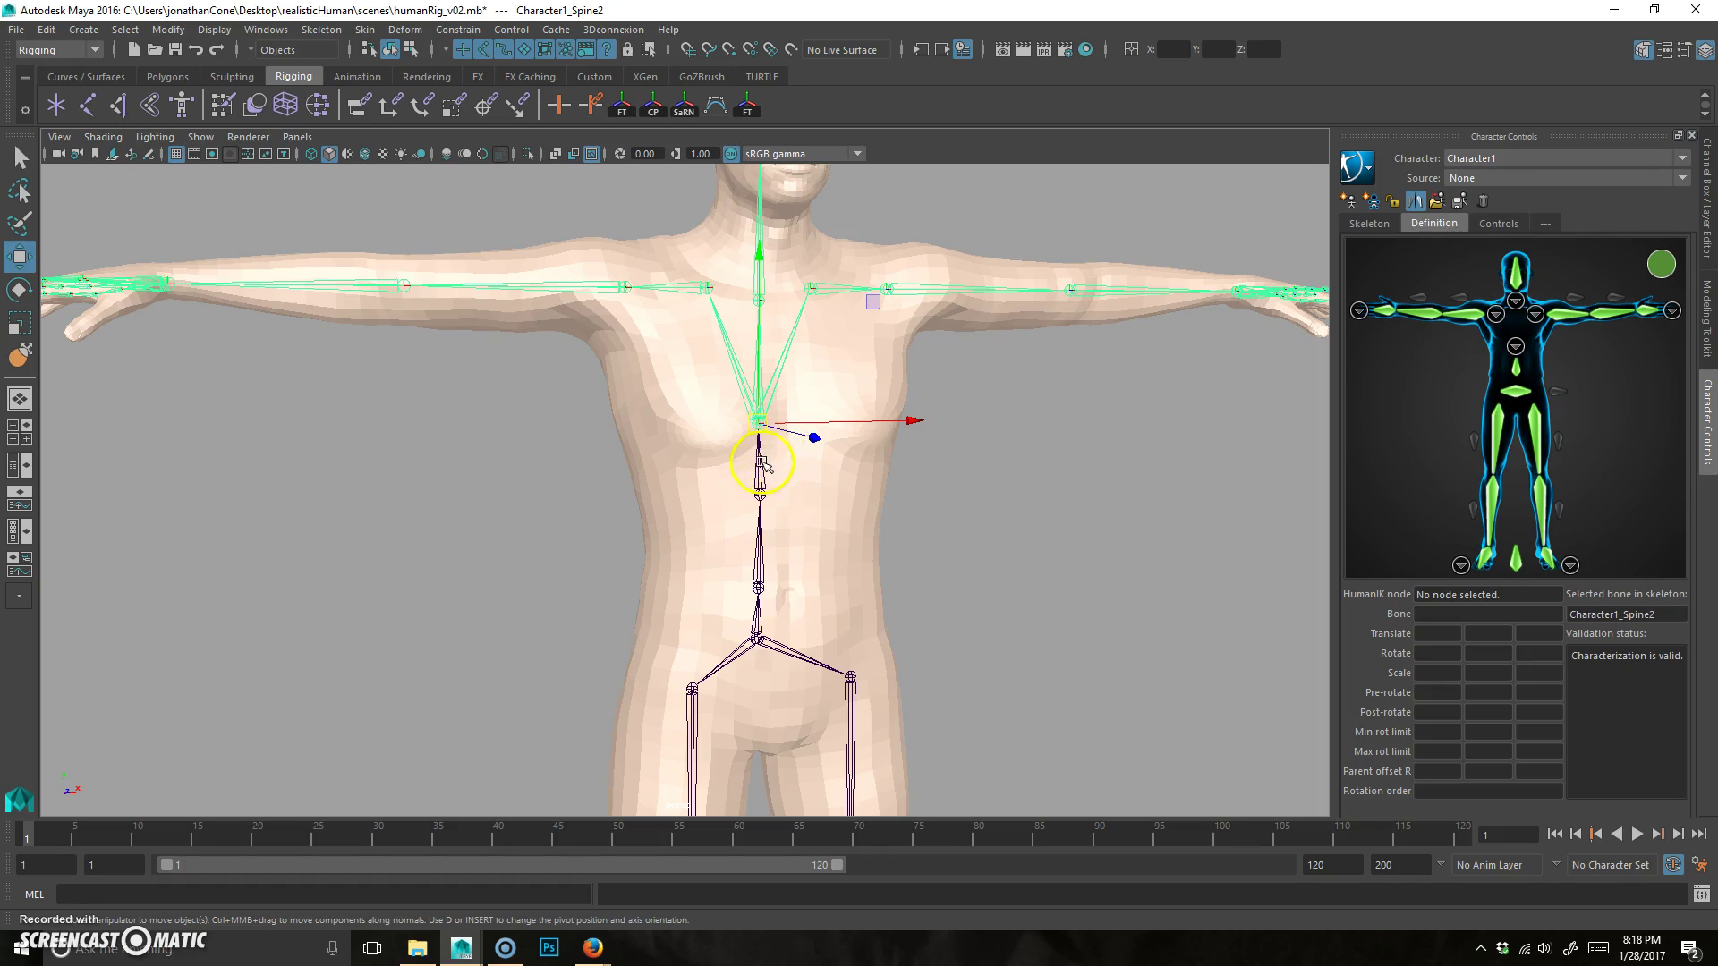
{"action": "left_click_drag", "start_coordinate": [796, 484], "coordinate": [782, 489], "text": "alt"}
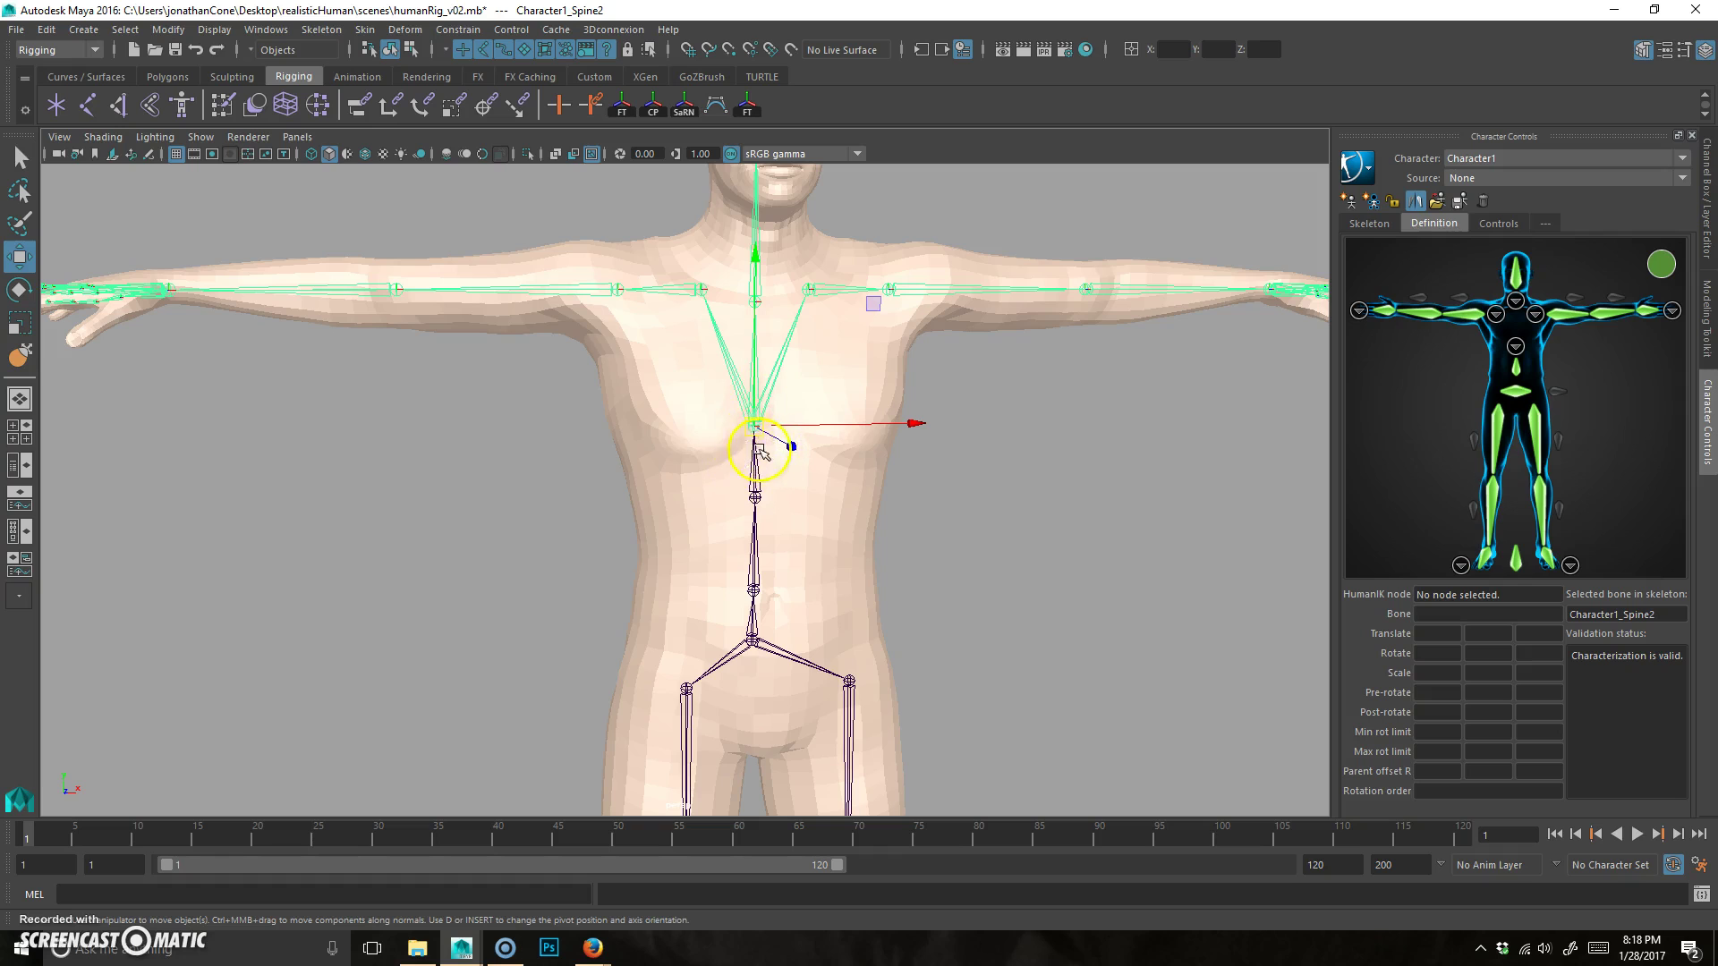
Select the neck joint and reposition it vertically and front to back at the base of the neck.
{"action": "left_click_drag", "start_coordinate": [945, 555], "coordinate": [761, 494], "text": "alt"}
{"action": "left_click", "coordinate": [788, 388]}
{"action": "left_click", "coordinate": [662, 464]}
{"action": "left_click_drag", "start_coordinate": [662, 464], "coordinate": [711, 487], "text": "alt"}
{"action": "left_click_drag", "start_coordinate": [630, 343], "coordinate": [636, 325]}
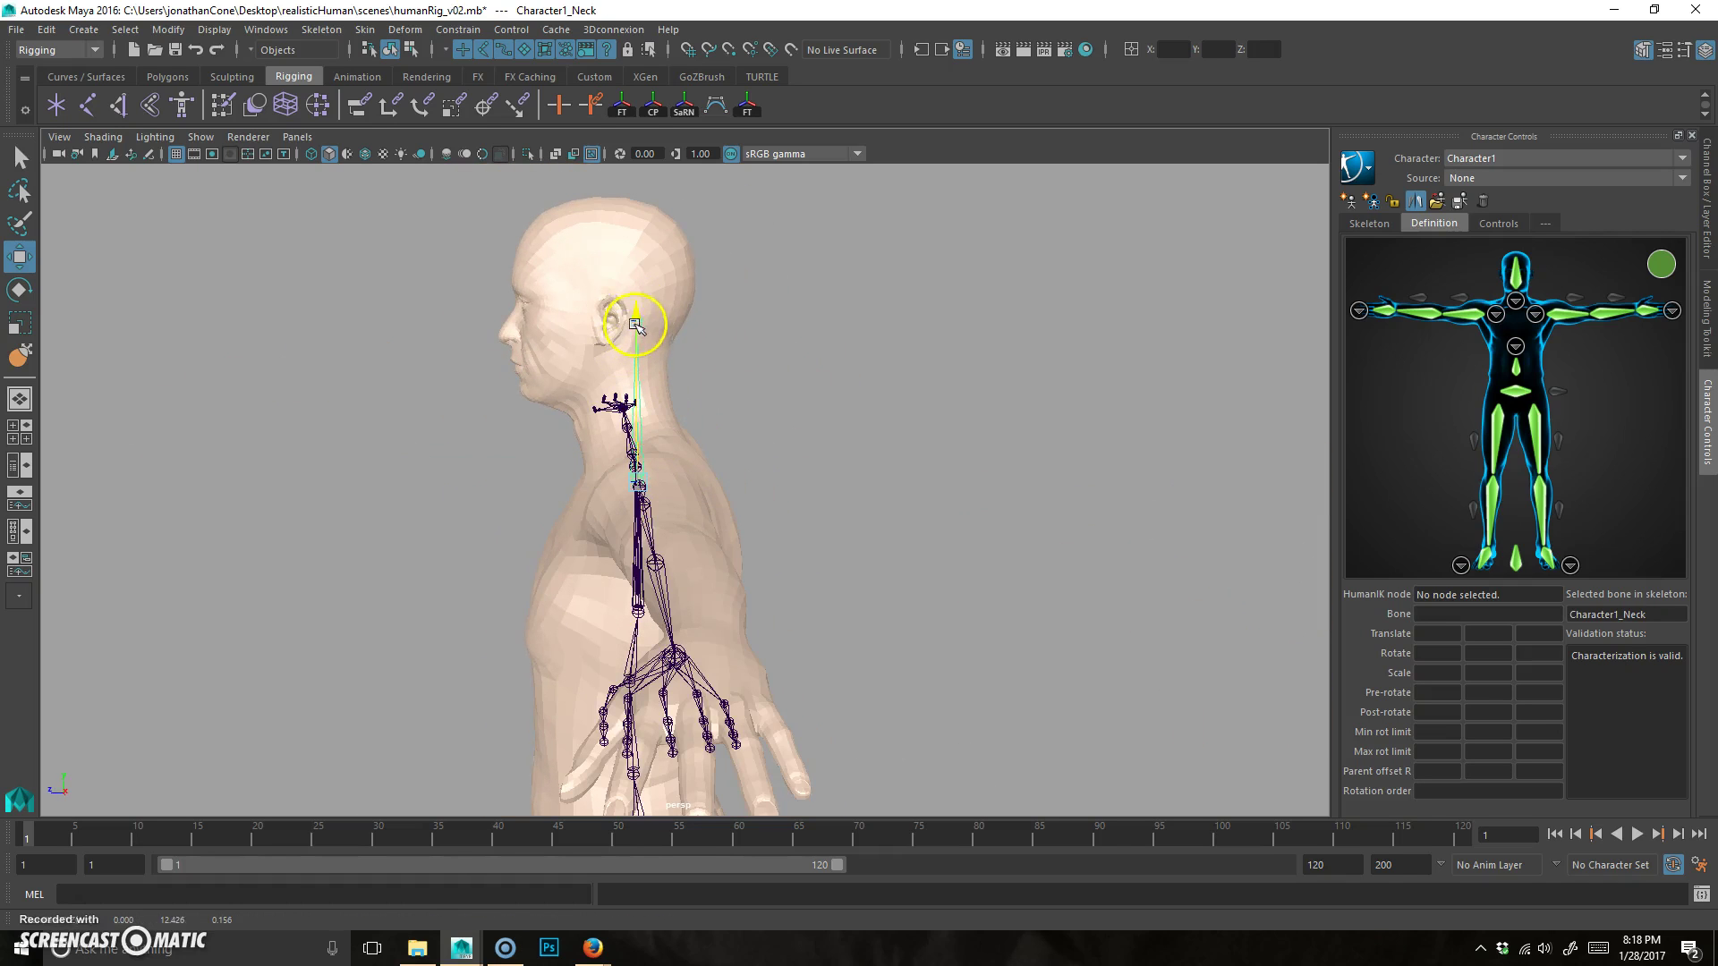
{"action": "left_click_drag", "start_coordinate": [623, 266], "coordinate": [1009, 376], "text": "alt"}
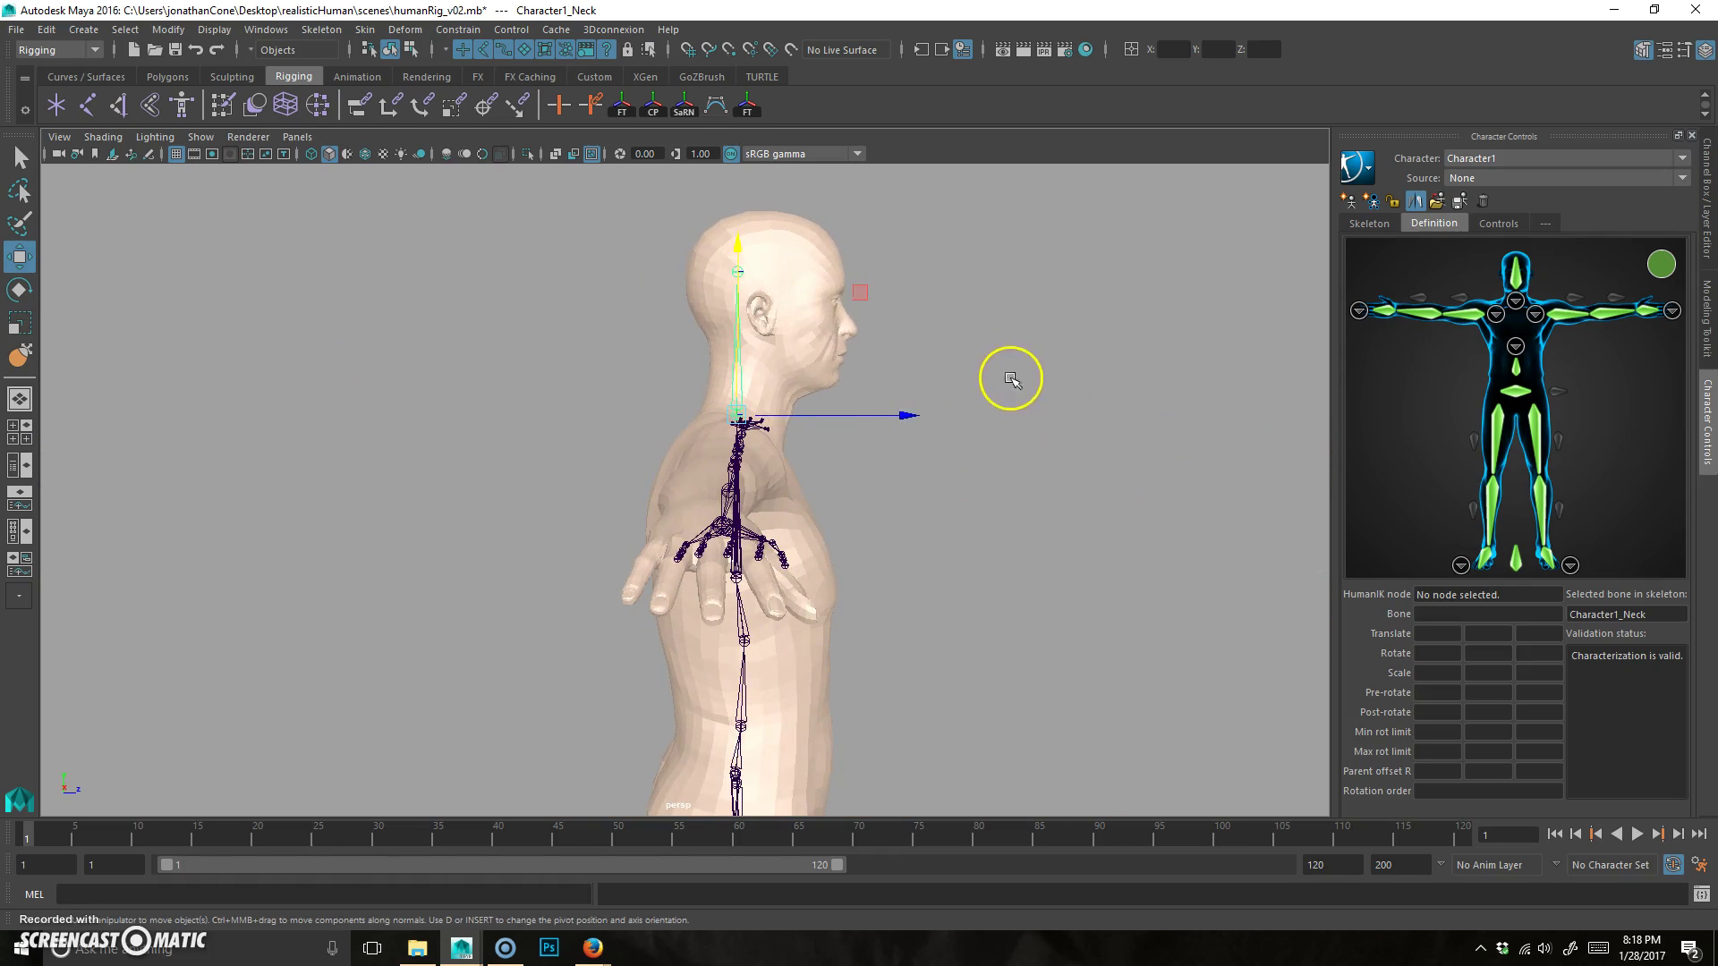
{"action": "middle_click_drag", "start_coordinate": [859, 293], "coordinate": [860, 297]}
{"action": "left_click_drag", "start_coordinate": [882, 318], "coordinate": [736, 377], "text": "alt"}
Walk the selection up and down the joint hierarchy between the head, neck, upper spine and left arm joints.
{"action": "key", "text": "Down"}
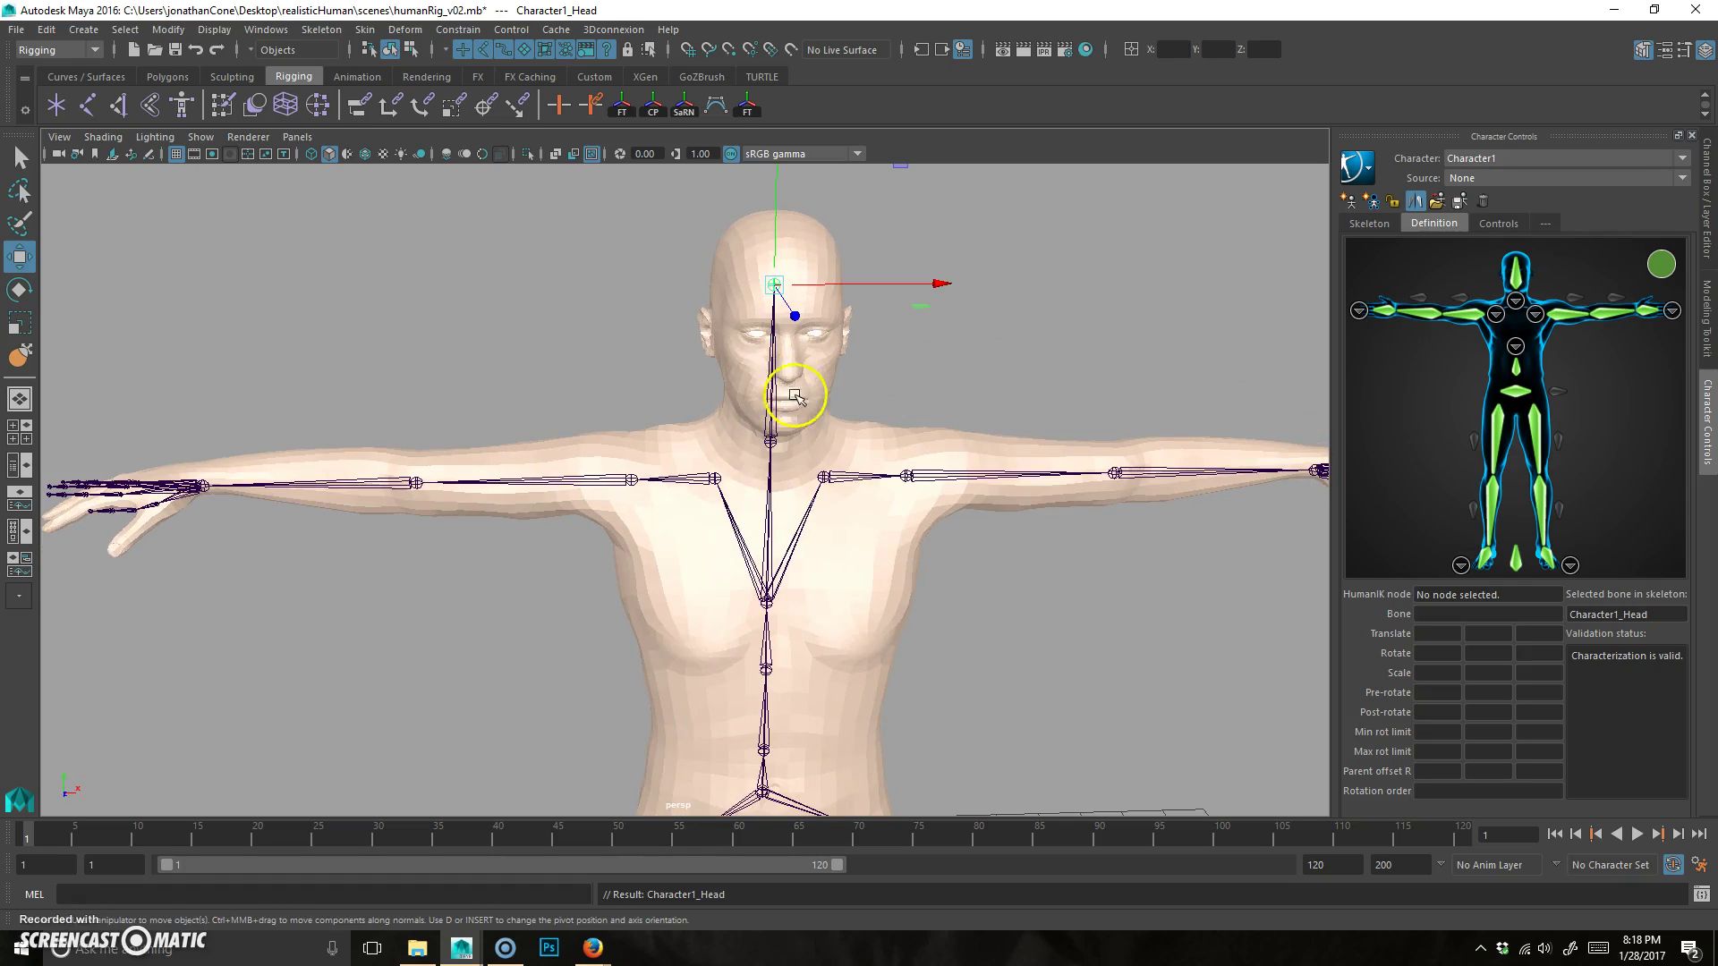
{"action": "key", "text": "Up"}
{"action": "key", "text": "Up"}
{"action": "key", "text": "Up"}
{"action": "key", "text": "Down"}
{"action": "key", "text": "Down"}
{"action": "key", "text": "Down"}
{"action": "key", "text": "Down"}
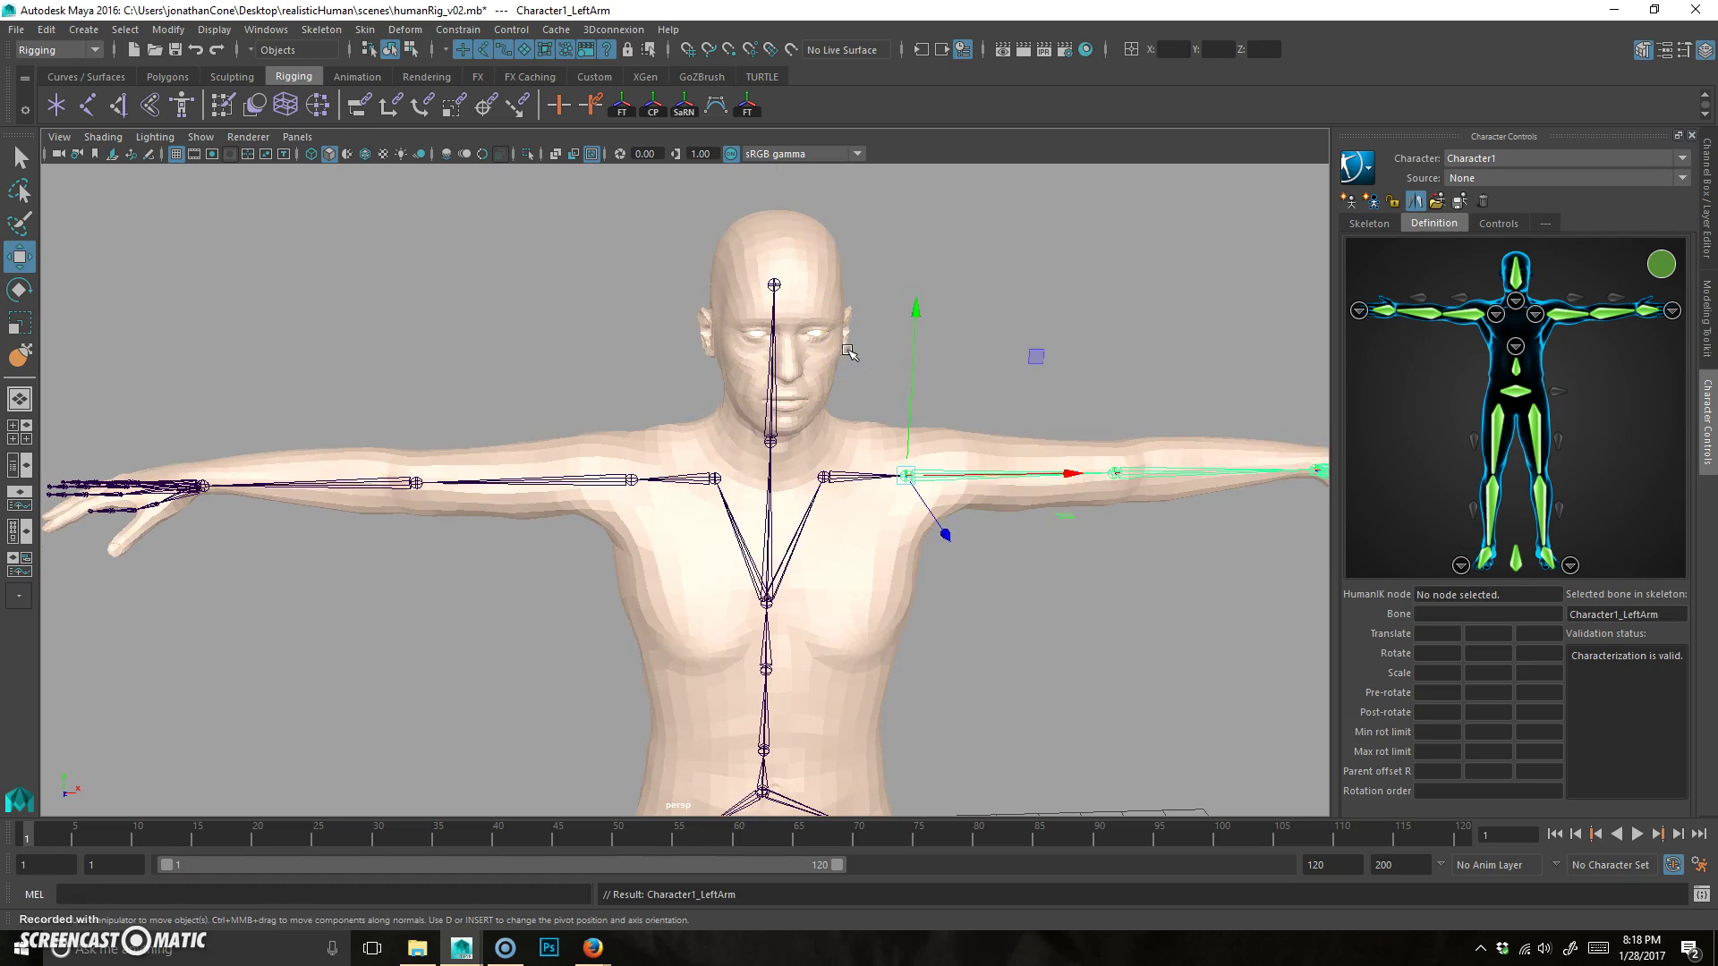
Select the head joint and move it down and slightly forward in the YZ plane to the base of the skull.
{"action": "left_click", "coordinate": [770, 428]}
{"action": "left_click_drag", "start_coordinate": [778, 439], "coordinate": [657, 443], "text": "alt"}
{"action": "key", "text": "Down"}
{"action": "middle_click_drag", "start_coordinate": [504, 254], "coordinate": [482, 302]}
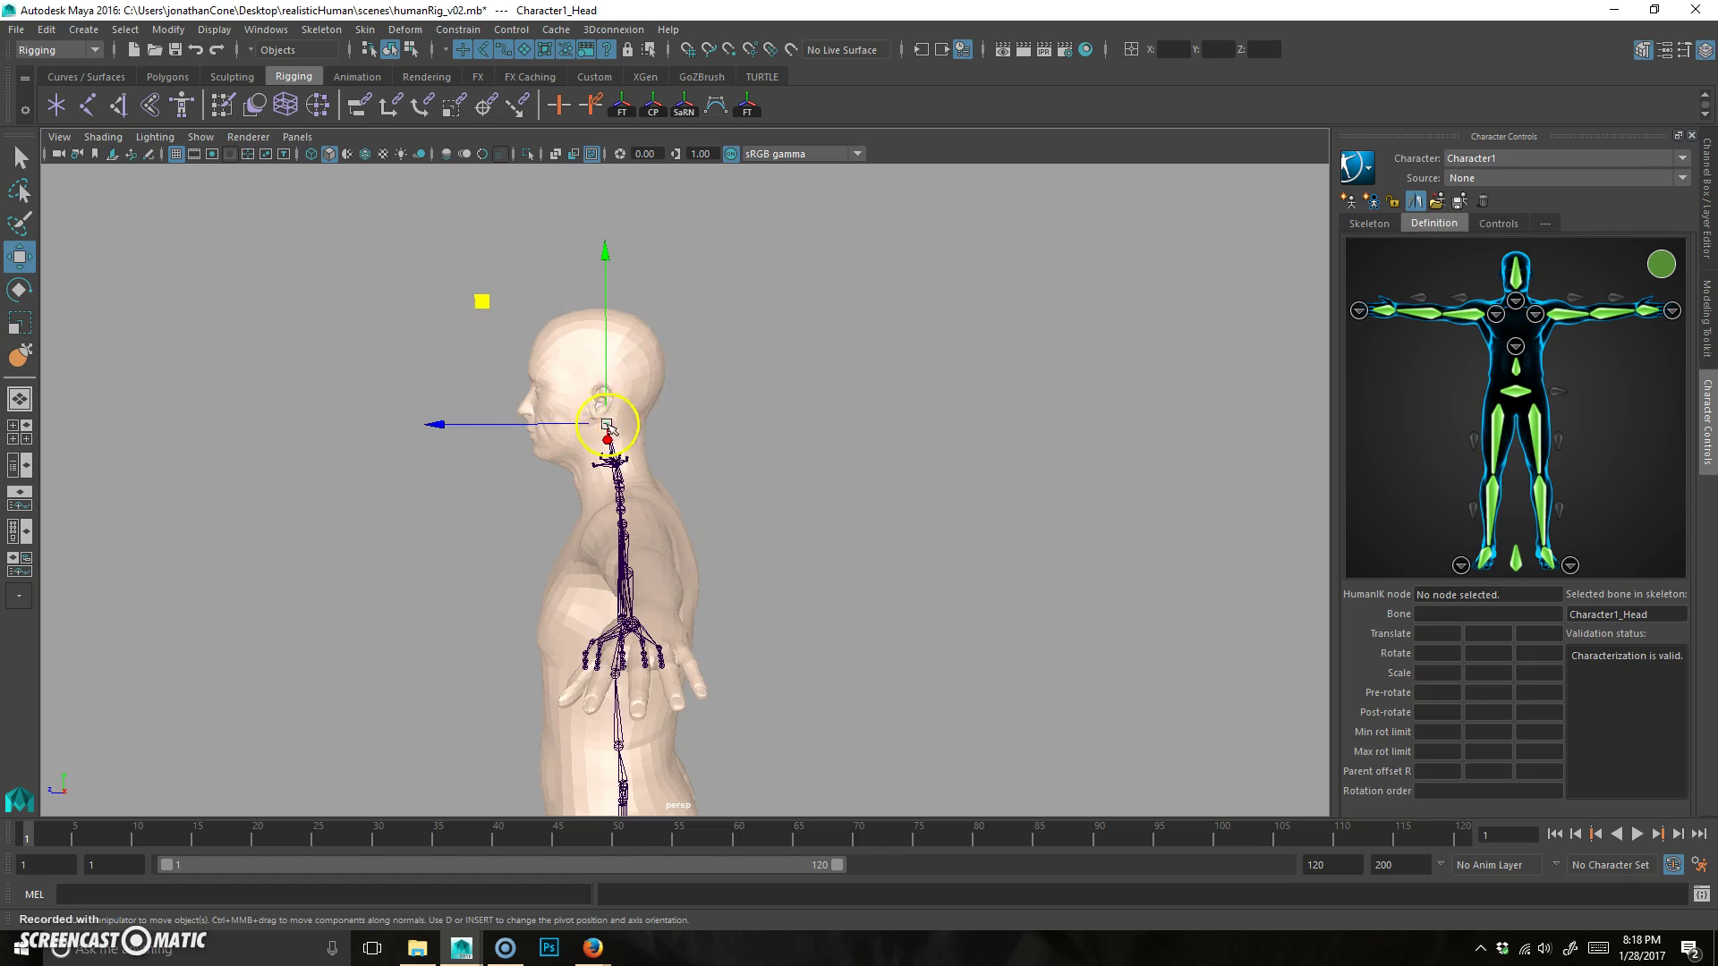
{"action": "left_click_drag", "start_coordinate": [637, 453], "coordinate": [1008, 433], "text": "alt"}
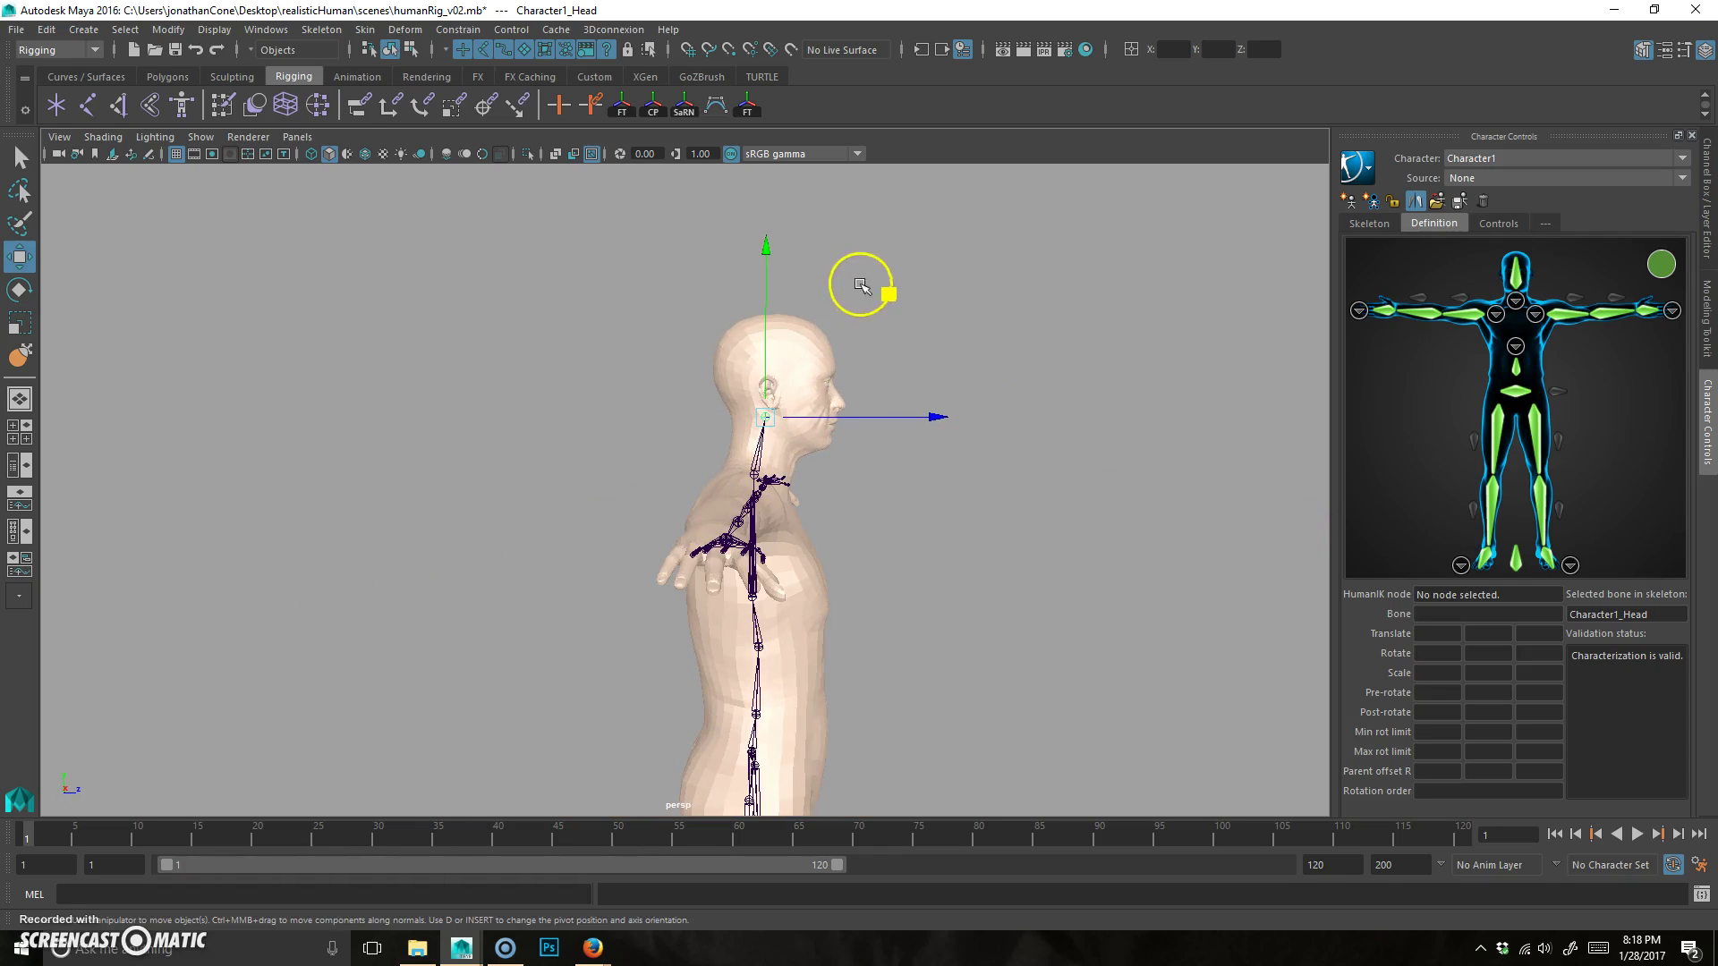
{"action": "middle_click_drag", "start_coordinate": [886, 296], "coordinate": [884, 299]}
{"action": "left_click_drag", "start_coordinate": [886, 295], "coordinate": [883, 445], "text": "alt"}
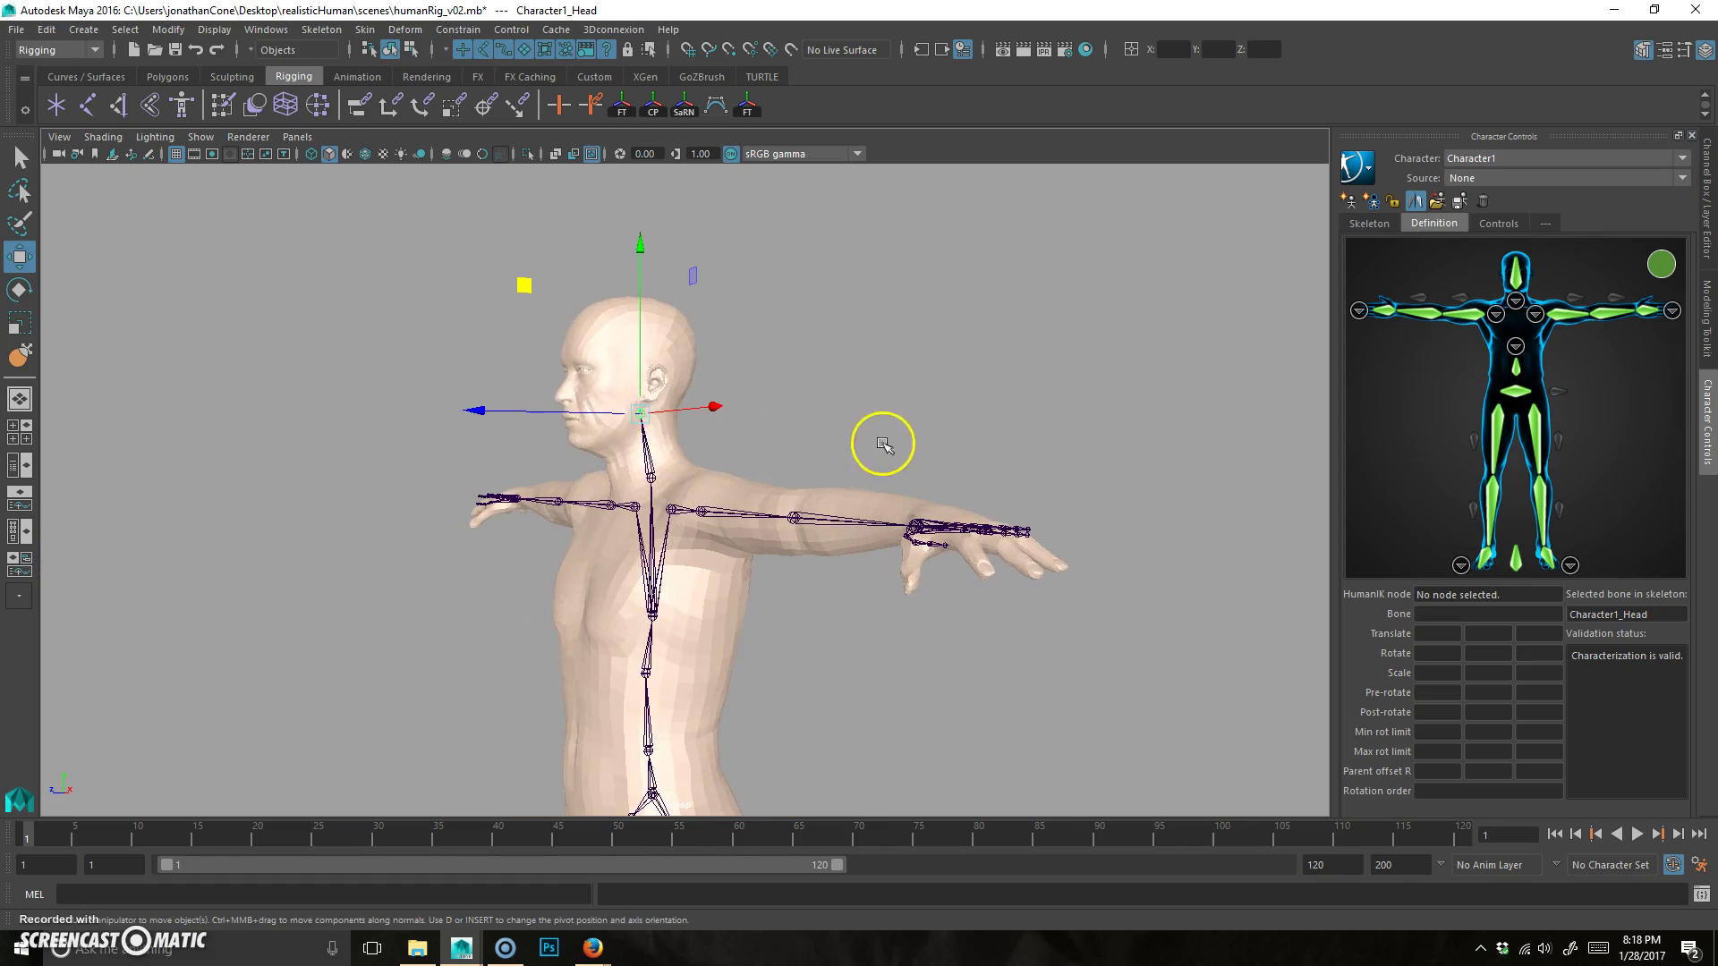
{"action": "left_click_drag", "start_coordinate": [644, 417], "coordinate": [651, 481], "text": "alt"}
Select the left shoulder joint and check its channel values and its placement in the upper chest.
{"action": "mouse_move", "coordinate": [732, 426]}
{"action": "left_mouse_down", "text": "alt"}
{"action": "mouse_move", "coordinate": [711, 358]}
{"action": "mouse_move", "coordinate": [797, 430]}
{"action": "mouse_move", "coordinate": [613, 384]}
{"action": "mouse_move", "coordinate": [582, 468]}
{"action": "mouse_move", "coordinate": [775, 554]}
{"action": "mouse_move", "coordinate": [740, 598]}
{"action": "mouse_move", "coordinate": [798, 480]}
{"action": "mouse_move", "coordinate": [652, 441]}
{"action": "mouse_move", "coordinate": [773, 430]}
{"action": "mouse_move", "coordinate": [833, 466]}
{"action": "mouse_move", "coordinate": [744, 467]}
{"action": "mouse_move", "coordinate": [727, 433]}
{"action": "mouse_move", "coordinate": [755, 430]}
{"action": "left_mouse_up", "text": "alt"}
{"action": "left_click", "coordinate": [773, 430]}
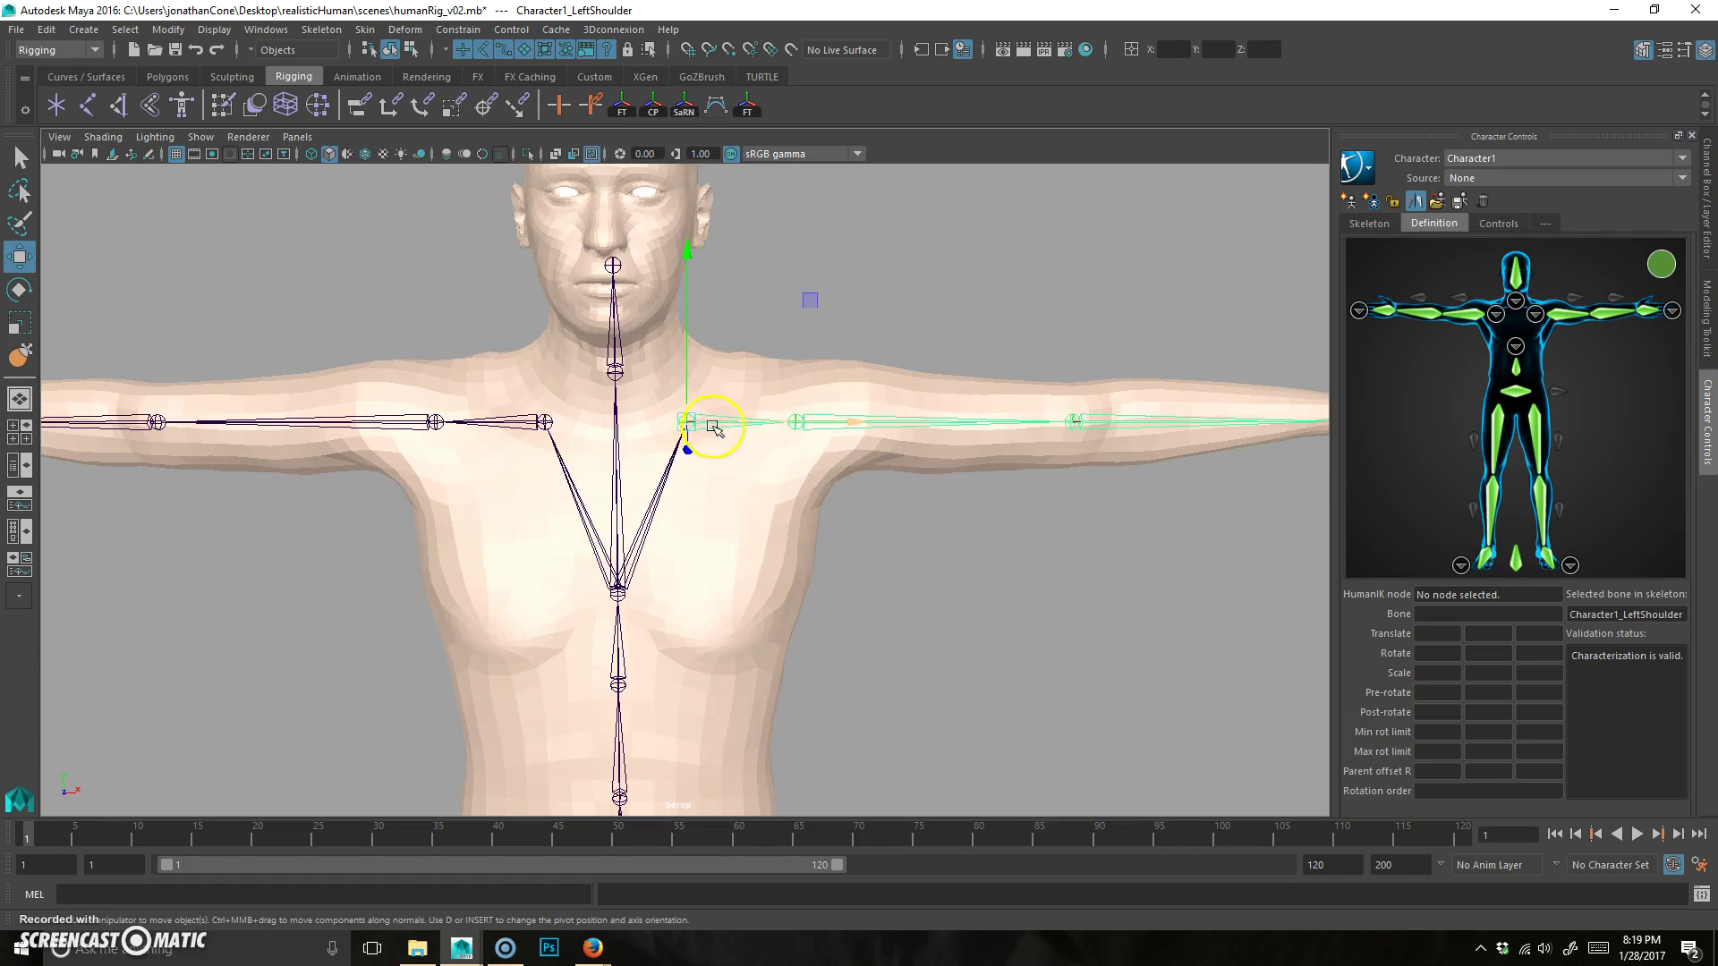
{"action": "left_click", "coordinate": [1702, 195]}
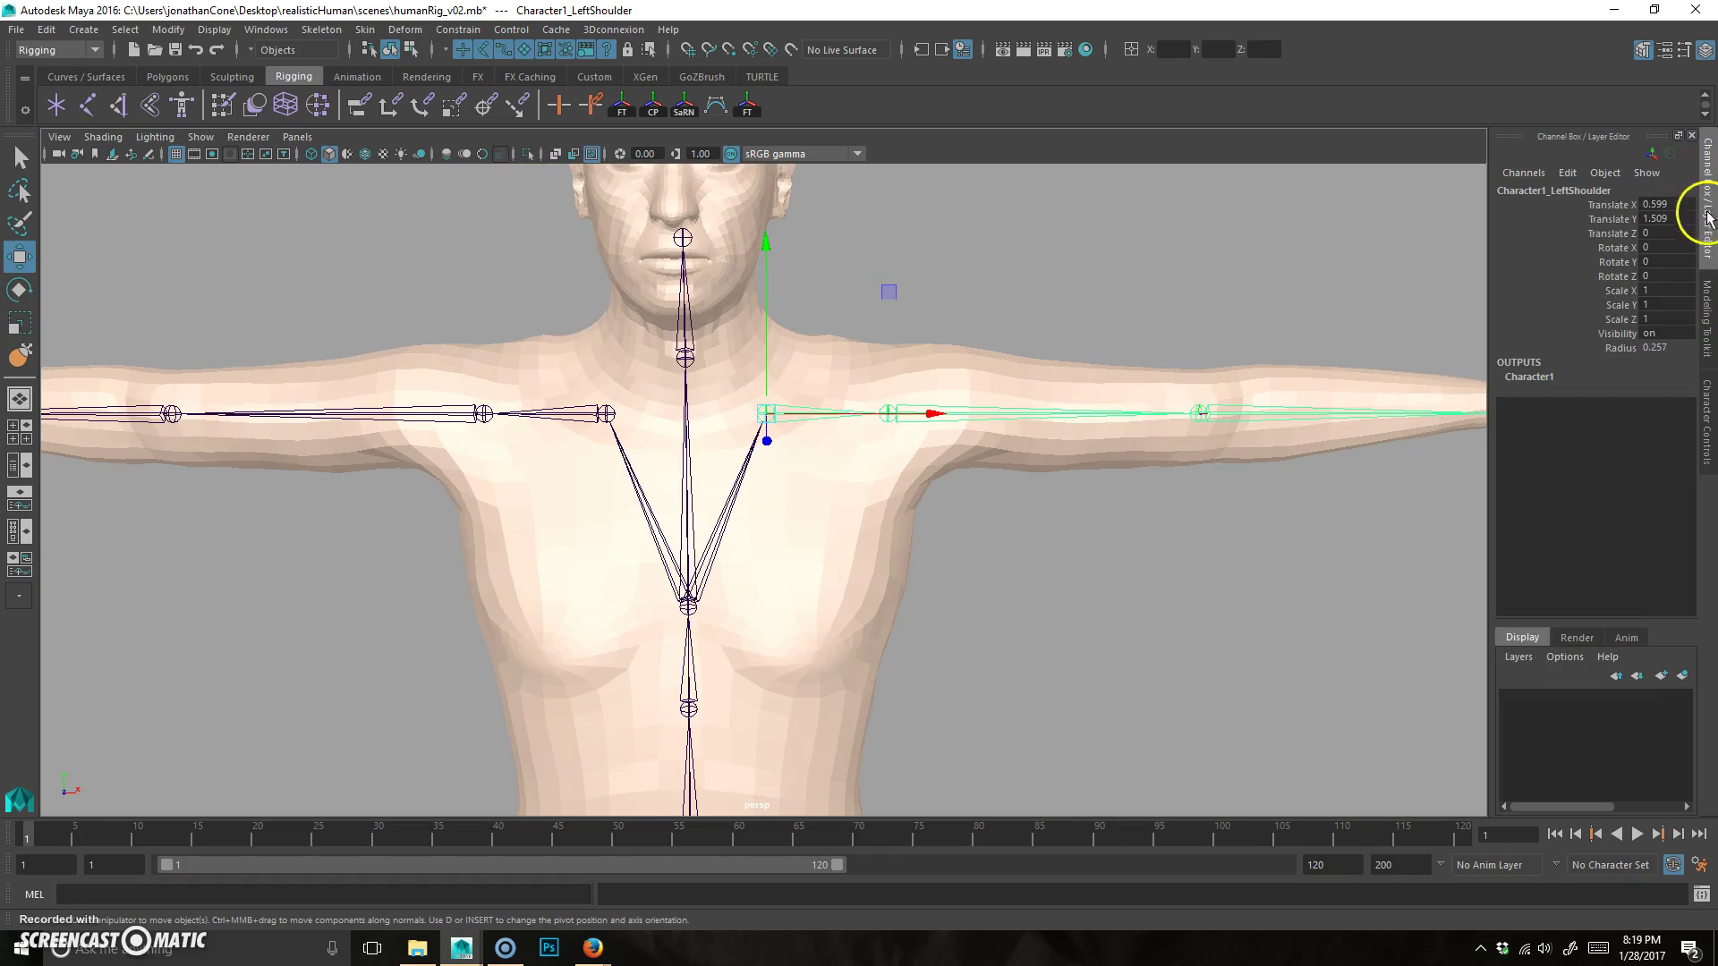
{"action": "left_click", "coordinate": [1706, 414]}
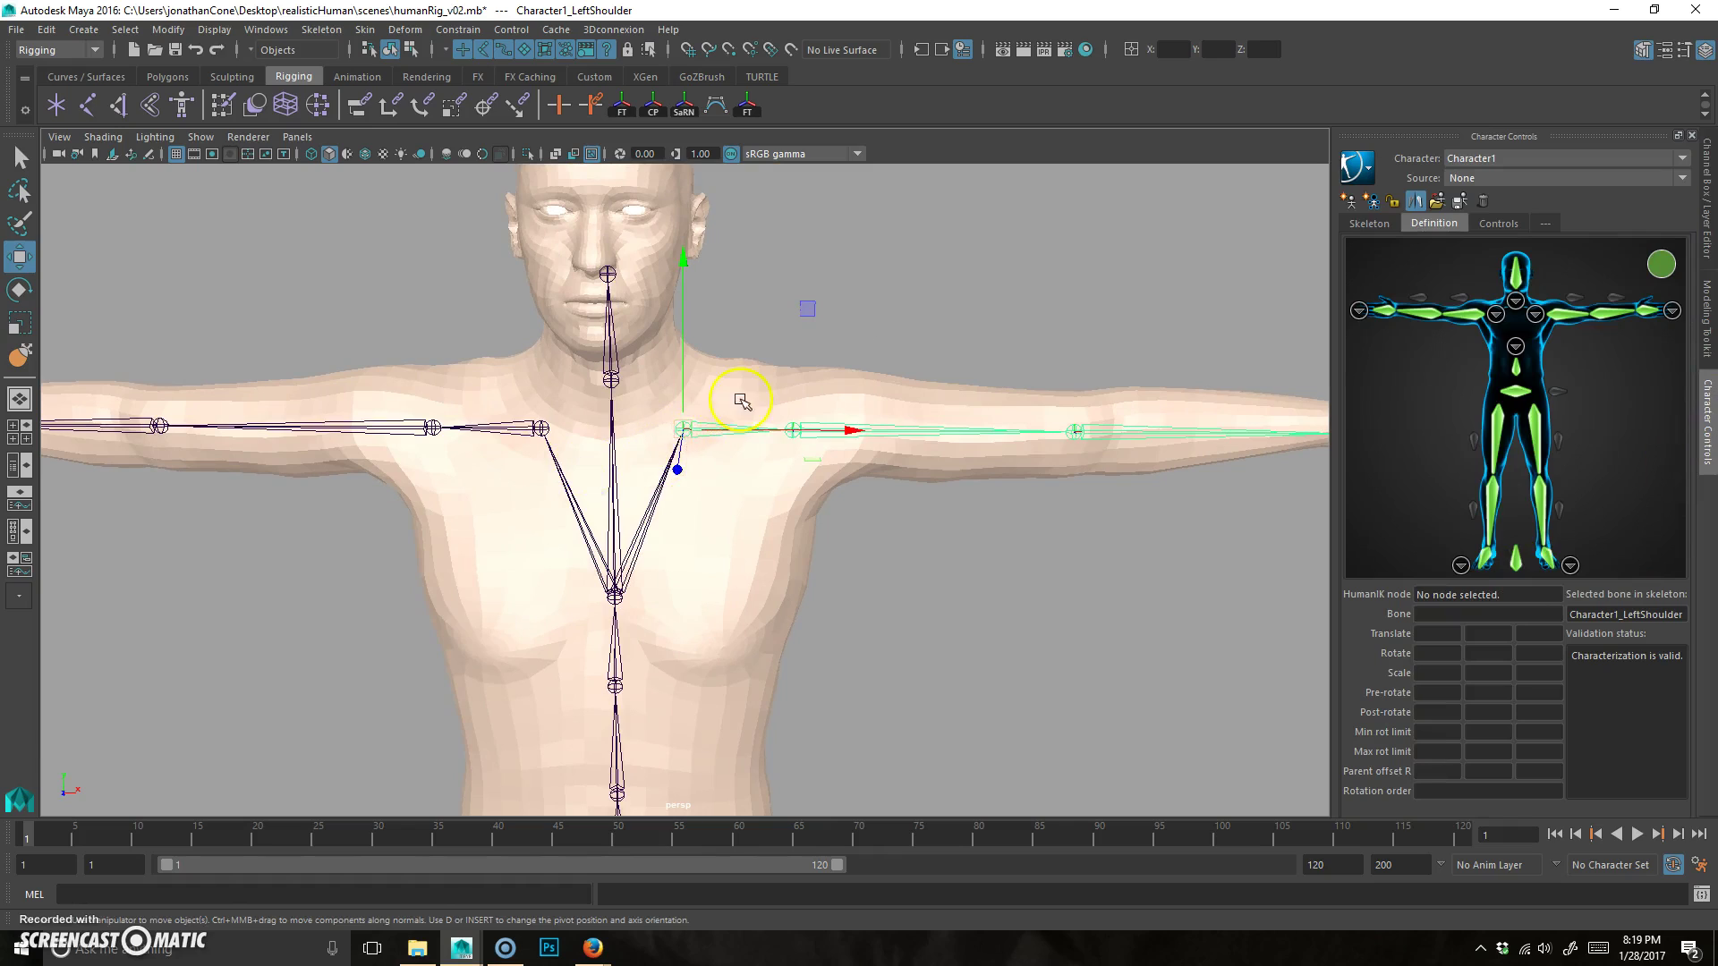
{"action": "left_click_drag", "start_coordinate": [716, 413], "coordinate": [540, 503], "text": "alt"}
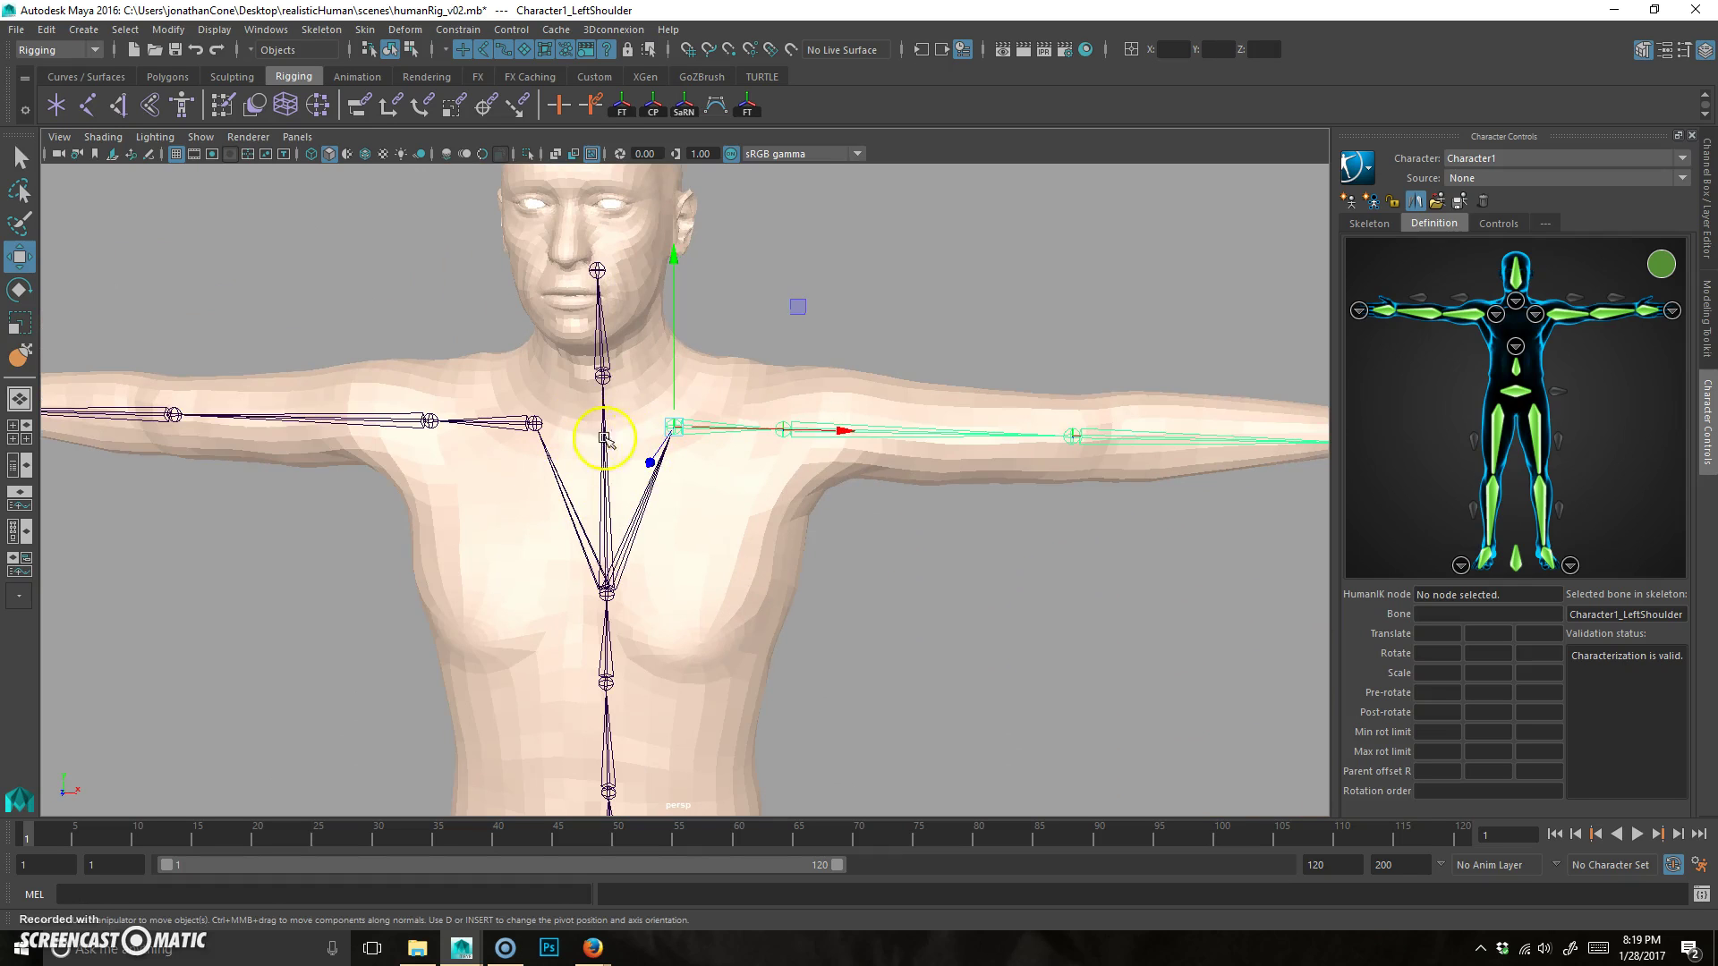
Select the left arm joint and fine-tune its position in the XY plane inside the shoulder.
{"action": "left_click_drag", "start_coordinate": [606, 434], "coordinate": [856, 315], "text": "alt"}
{"action": "left_click", "coordinate": [836, 383]}
{"action": "right_click_drag", "start_coordinate": [836, 383], "coordinate": [754, 438], "text": "alt"}
{"action": "left_click_drag", "start_coordinate": [755, 438], "coordinate": [683, 460], "text": "alt"}
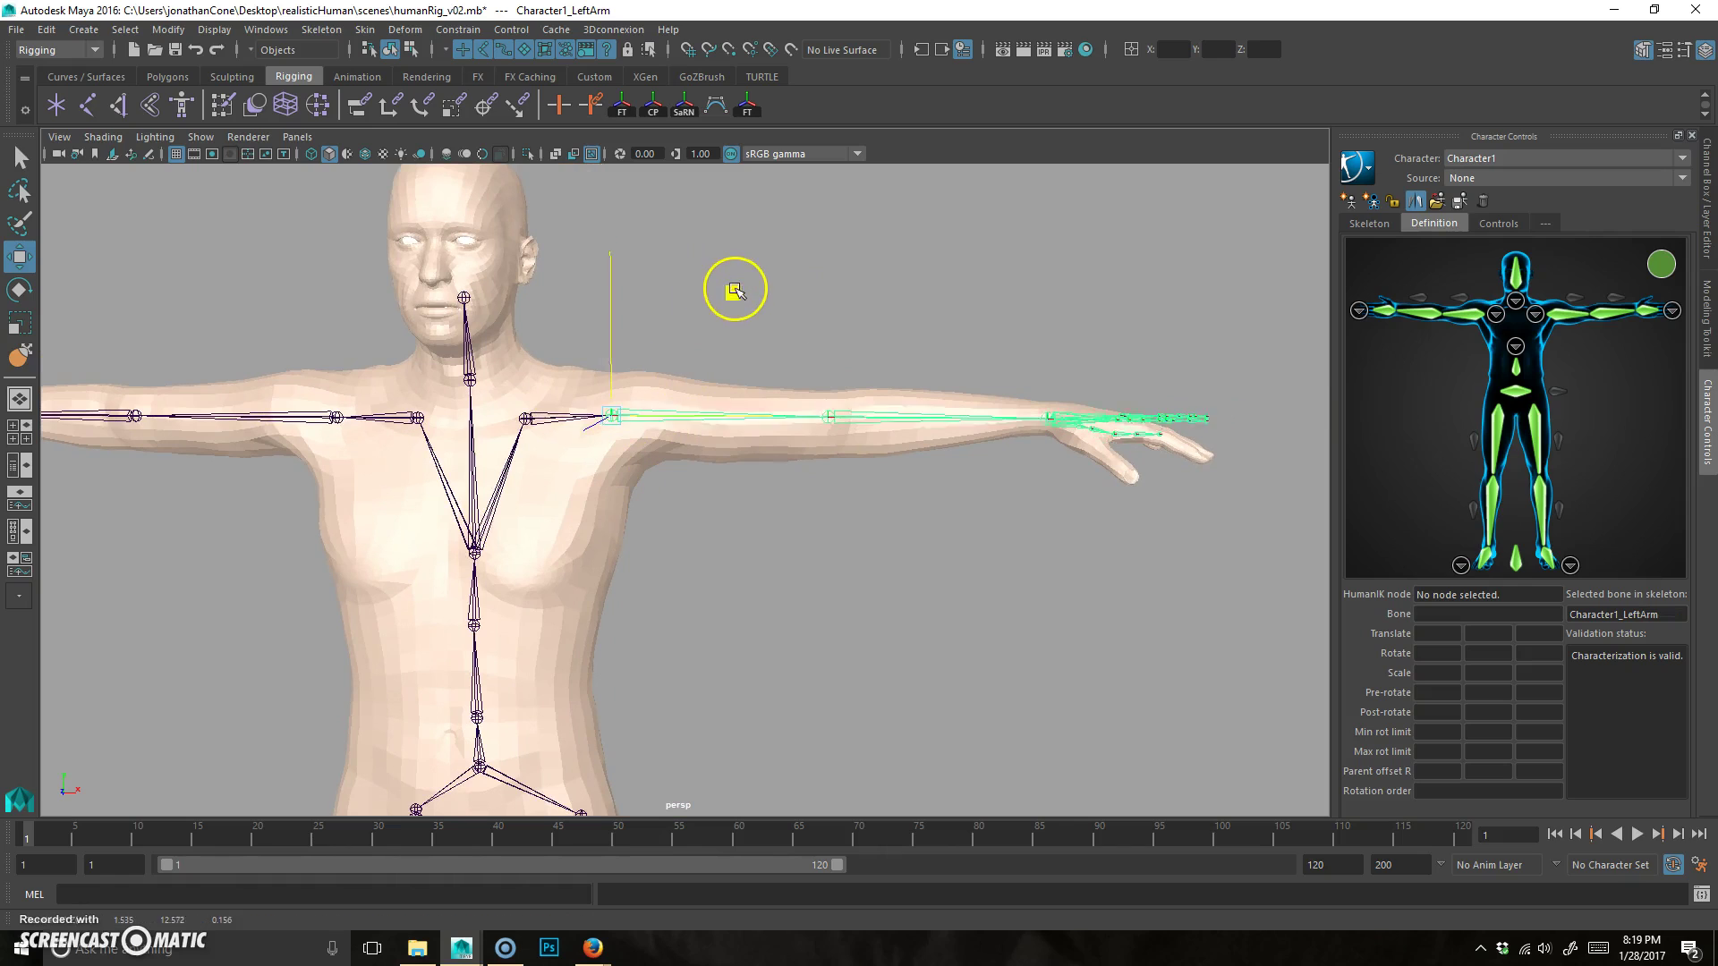
{"action": "left_click_drag", "start_coordinate": [738, 283], "coordinate": [737, 289]}
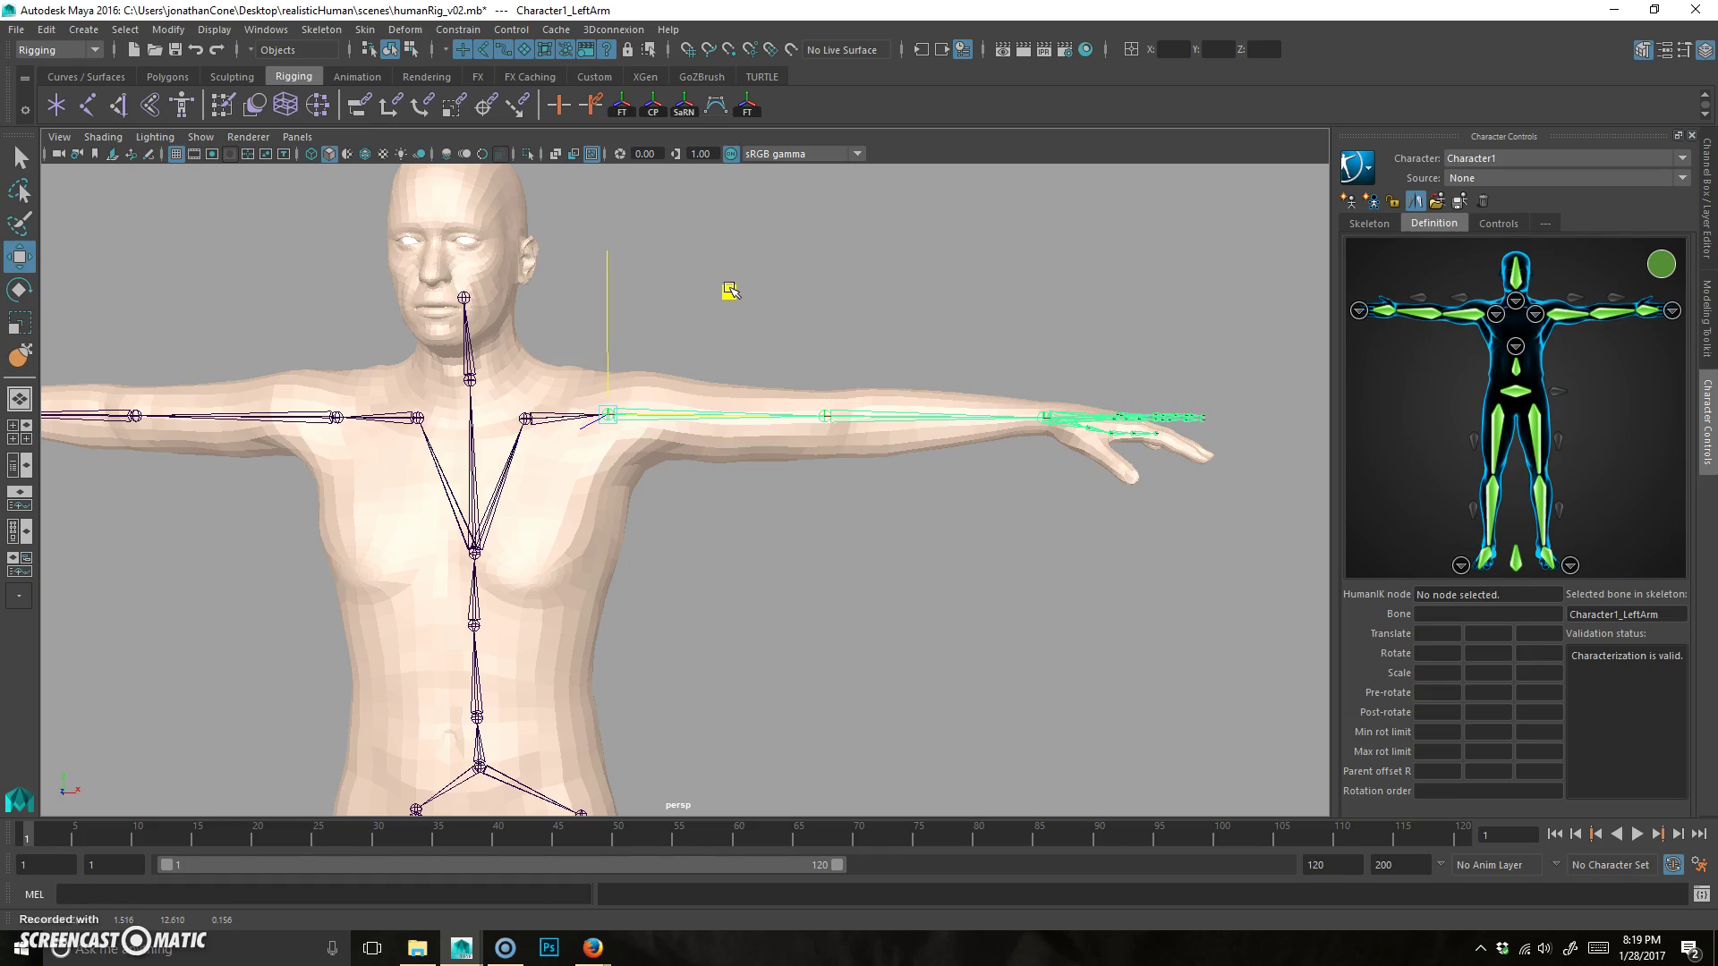
{"action": "left_click_drag", "start_coordinate": [731, 291], "coordinate": [730, 290]}
{"action": "left_click", "coordinate": [538, 419]}
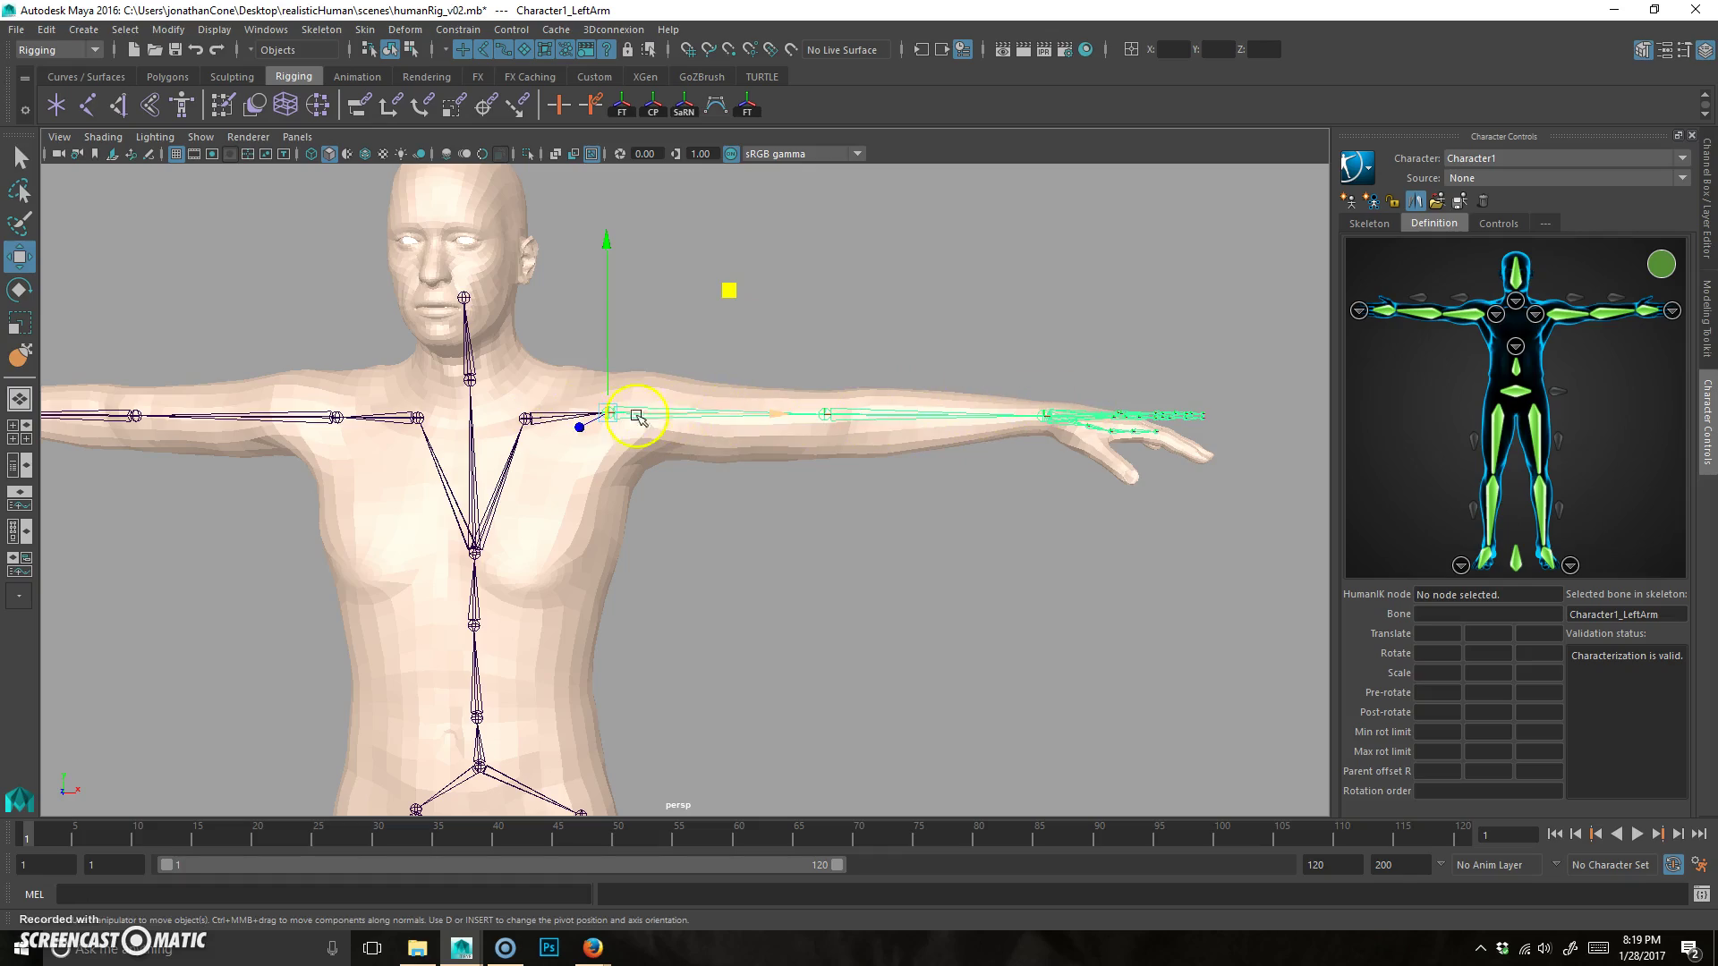
Move the left arm joint back along Z so the arm chain is centred in the arm when viewed from above.
{"action": "left_click_drag", "start_coordinate": [614, 460], "coordinate": [633, 583], "text": "alt"}
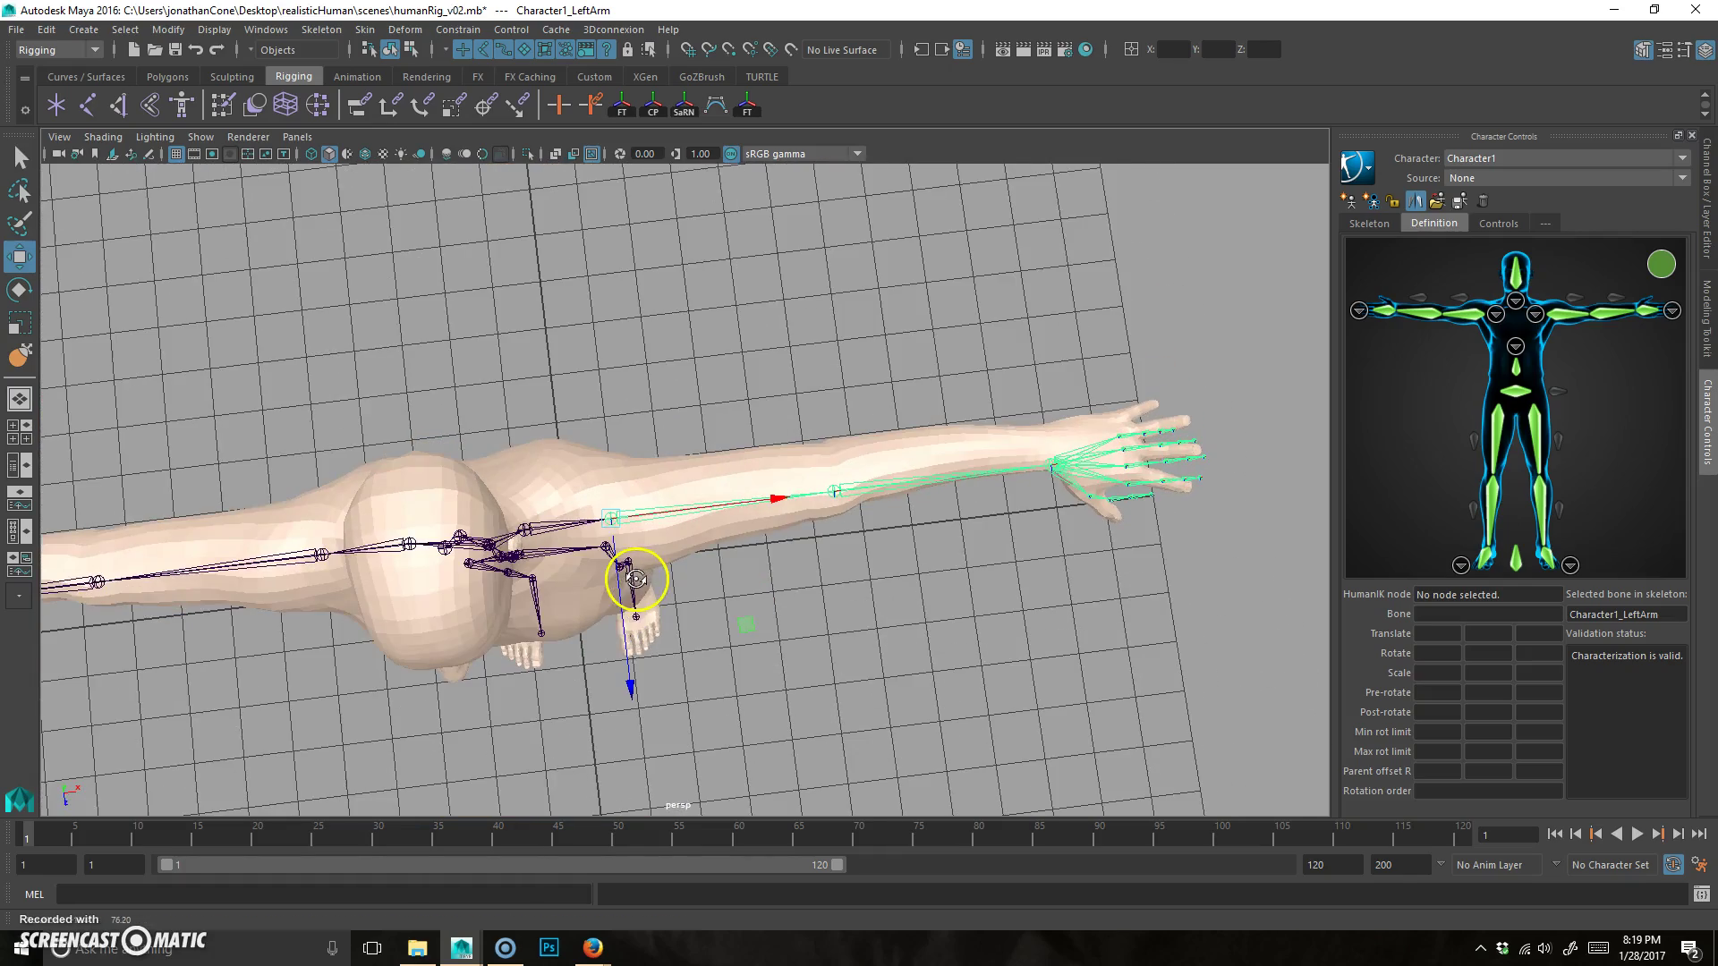
{"action": "left_click_drag", "start_coordinate": [624, 643], "coordinate": [620, 624]}
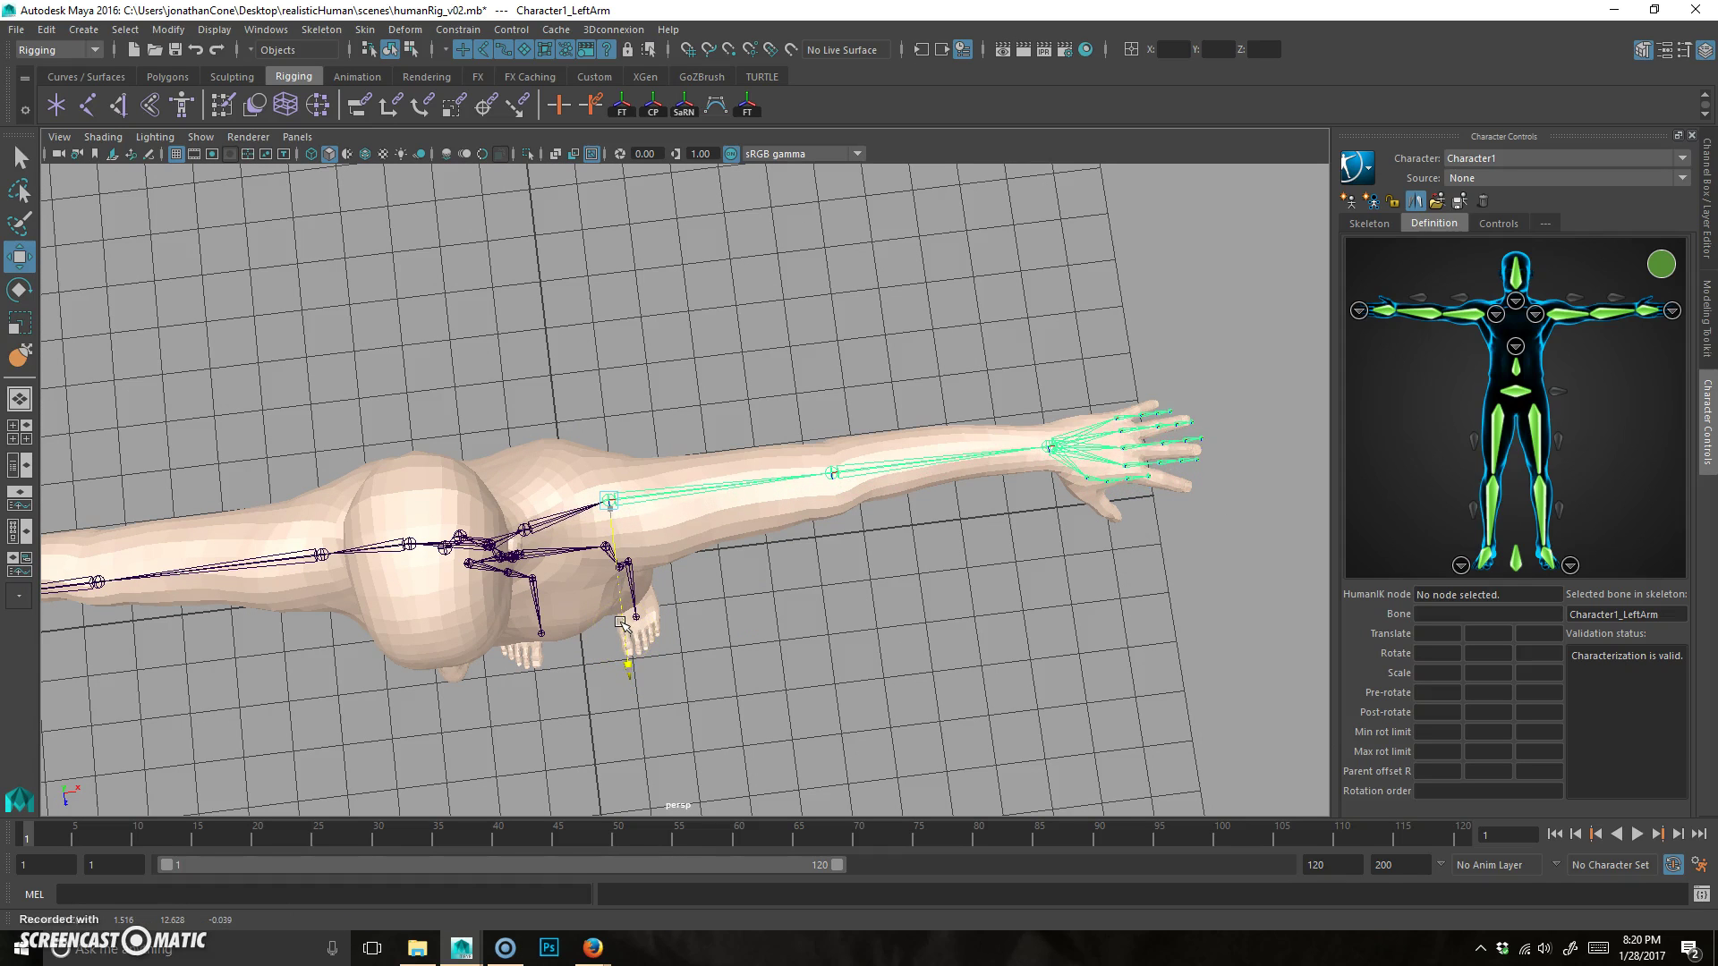
{"action": "left_click_drag", "start_coordinate": [748, 606], "coordinate": [666, 459], "text": "alt"}
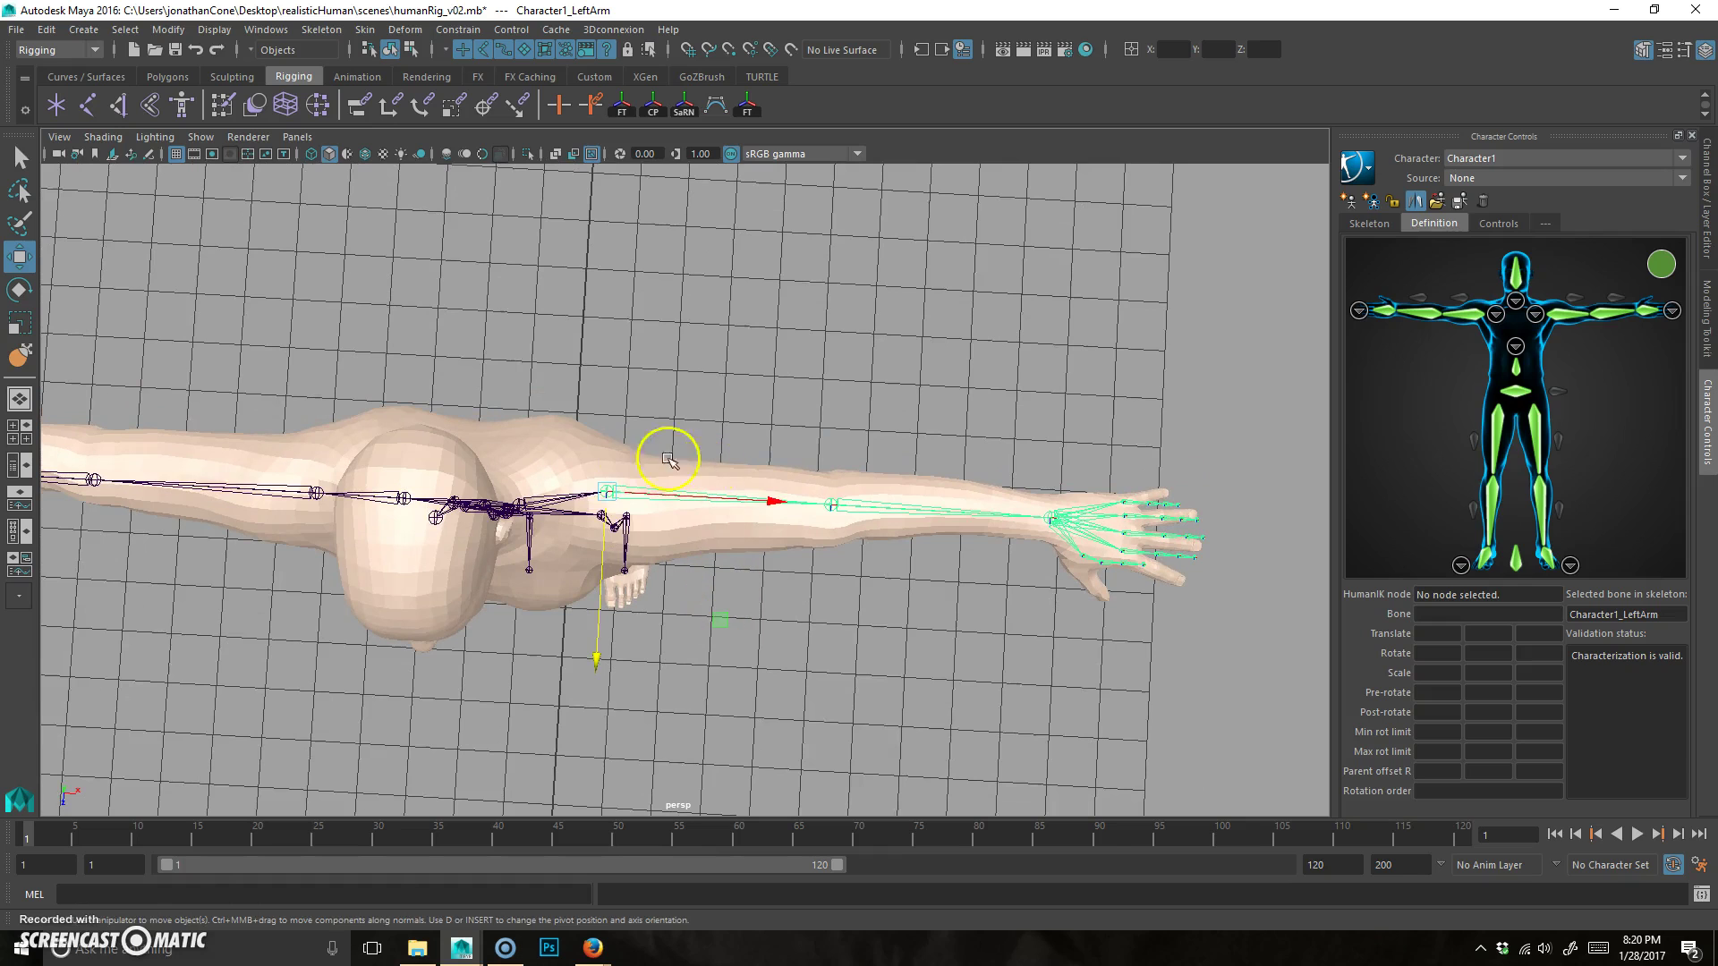
{"action": "left_click_drag", "start_coordinate": [605, 559], "coordinate": [605, 562]}
Try moving the left forearm joint along X together with its child joints, and undo the move.
{"action": "left_click_drag", "start_coordinate": [712, 575], "coordinate": [971, 459], "text": "alt"}
{"action": "left_click_drag", "start_coordinate": [866, 481], "coordinate": [770, 525], "text": "alt"}
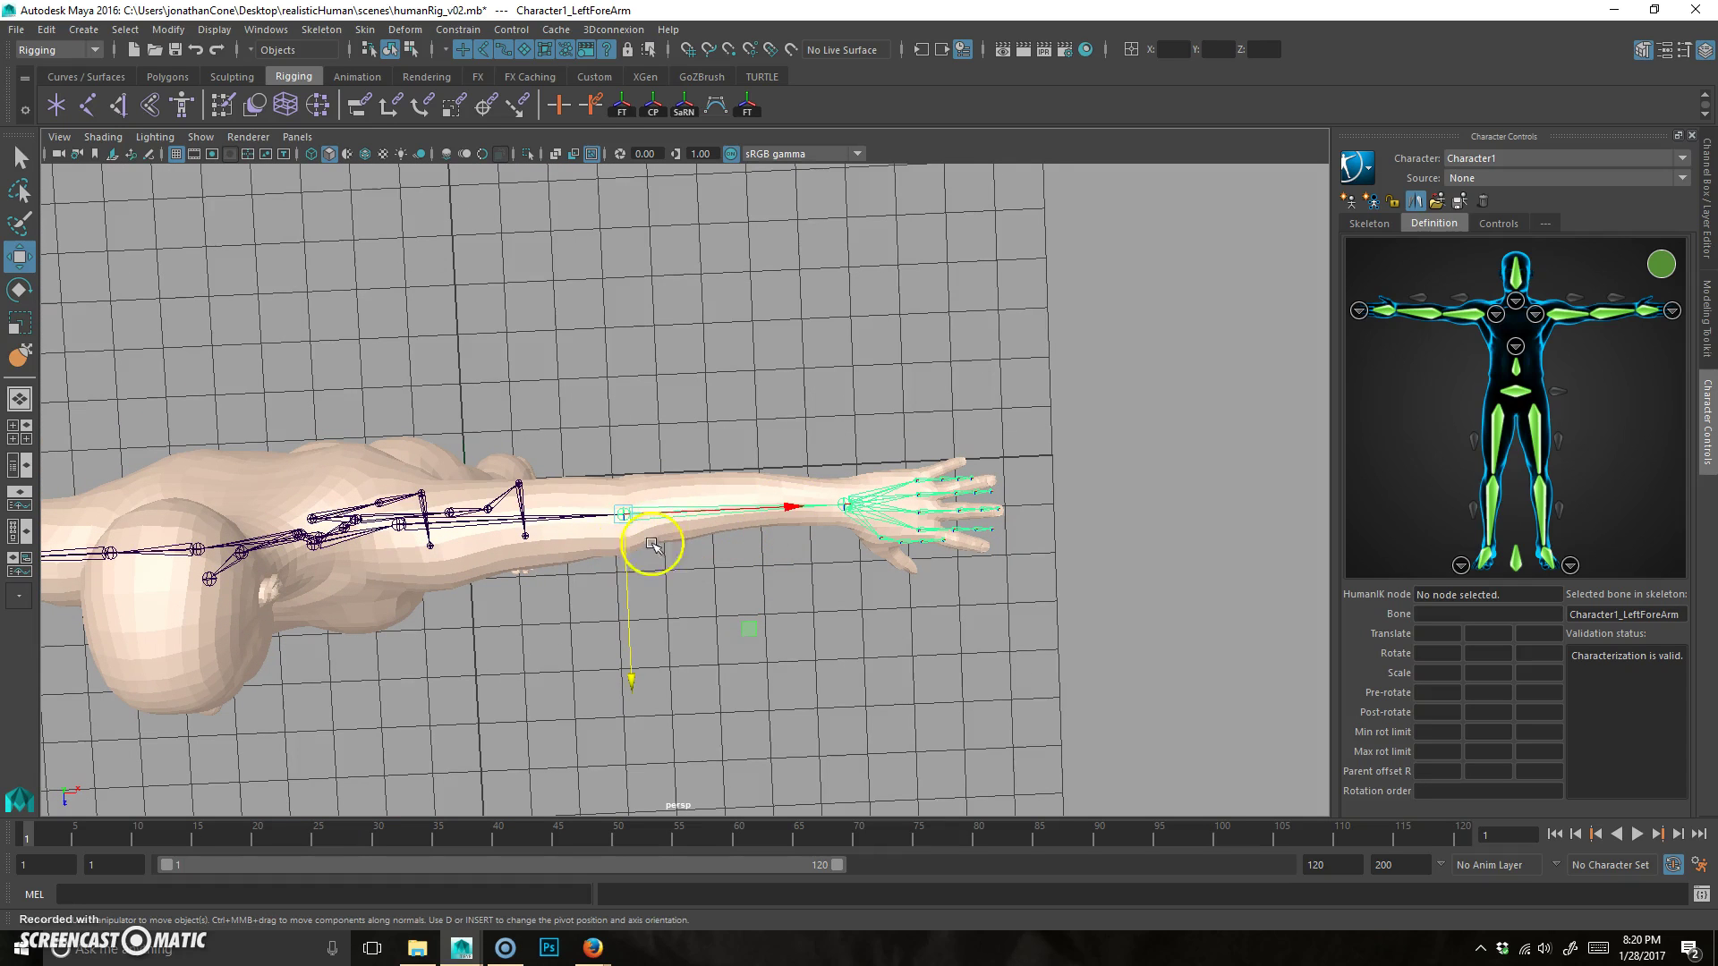
{"action": "left_click_drag", "start_coordinate": [752, 626], "coordinate": [844, 510]}
{"action": "key", "text": "ctrl+z"}
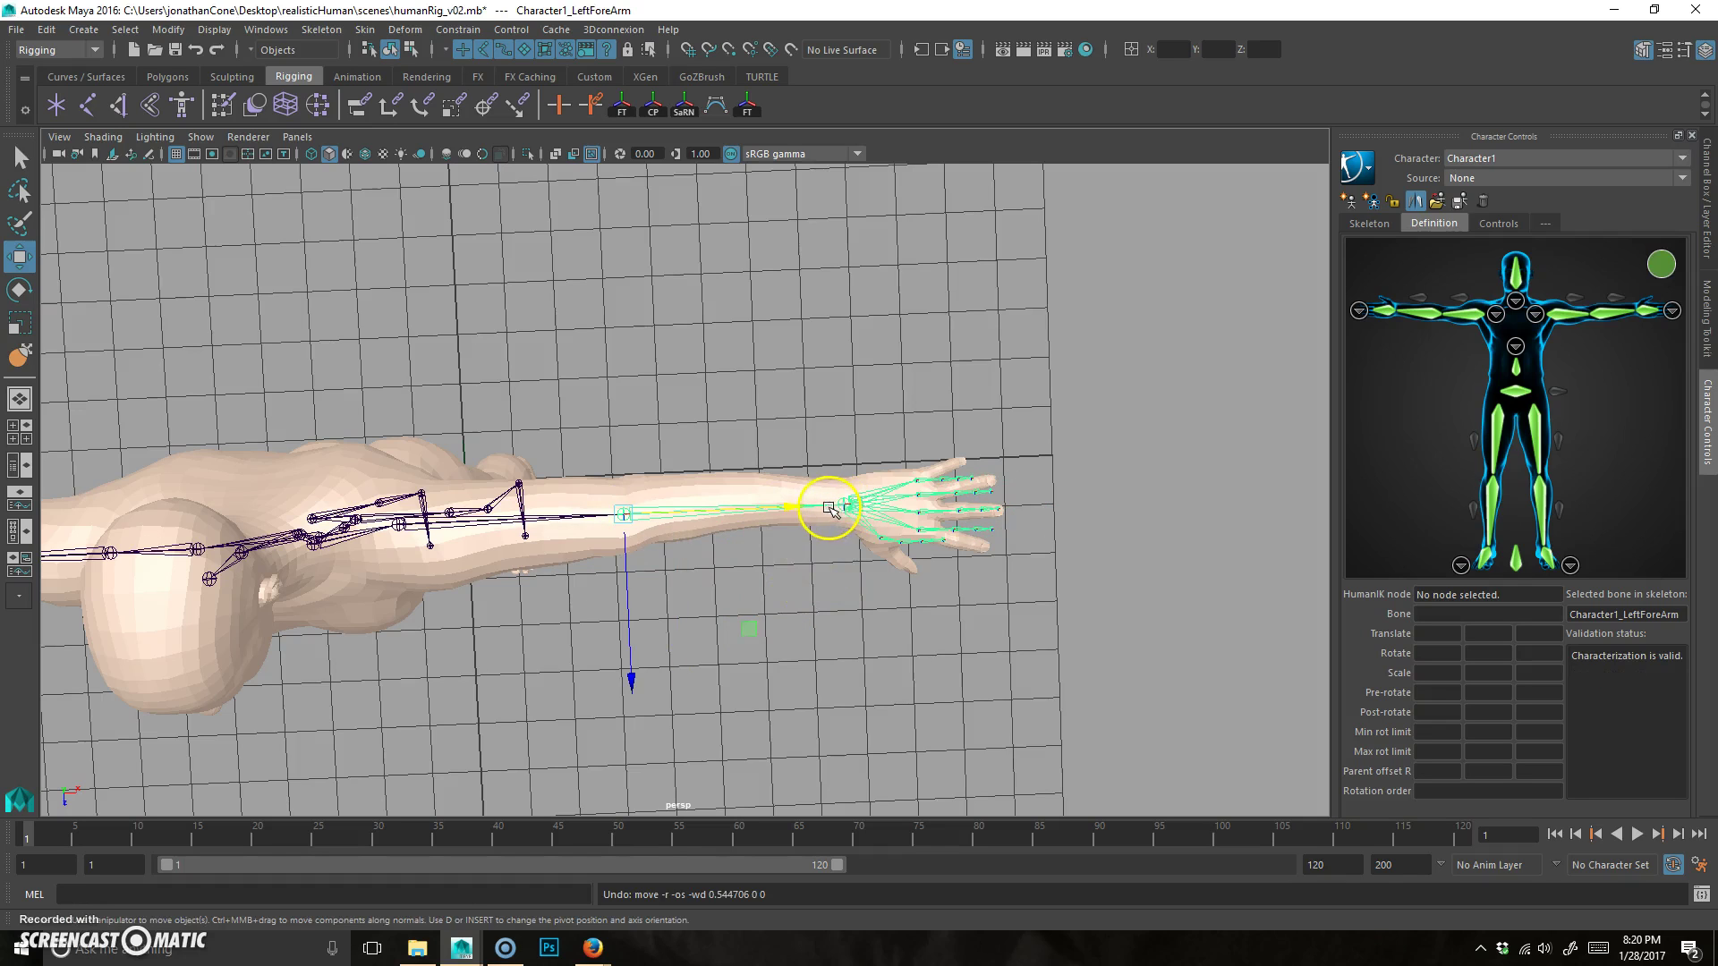
Reselect the left forearm joint and nudge it along Y and X to fit the elbow and hand.
{"action": "left_click_drag", "start_coordinate": [621, 563], "coordinate": [648, 429], "text": "alt"}
{"action": "left_click", "coordinate": [629, 268]}
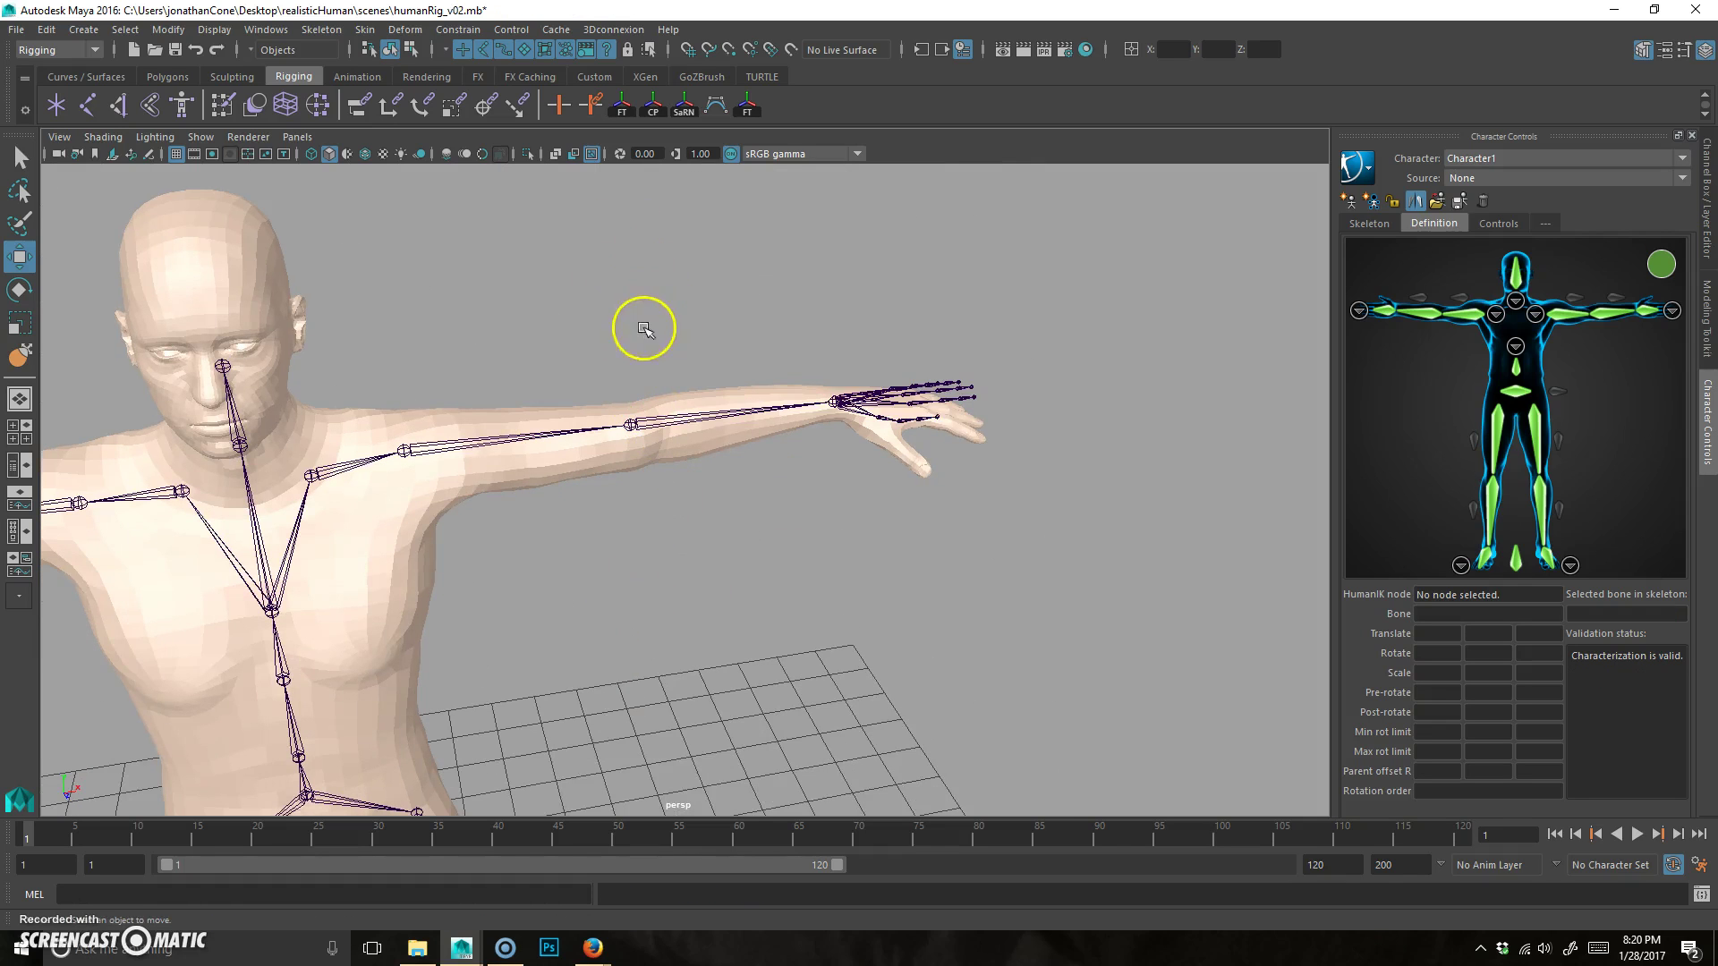
{"action": "left_click", "coordinate": [634, 422]}
{"action": "left_click", "coordinate": [634, 422]}
{"action": "left_click_drag", "start_coordinate": [640, 305], "coordinate": [638, 261]}
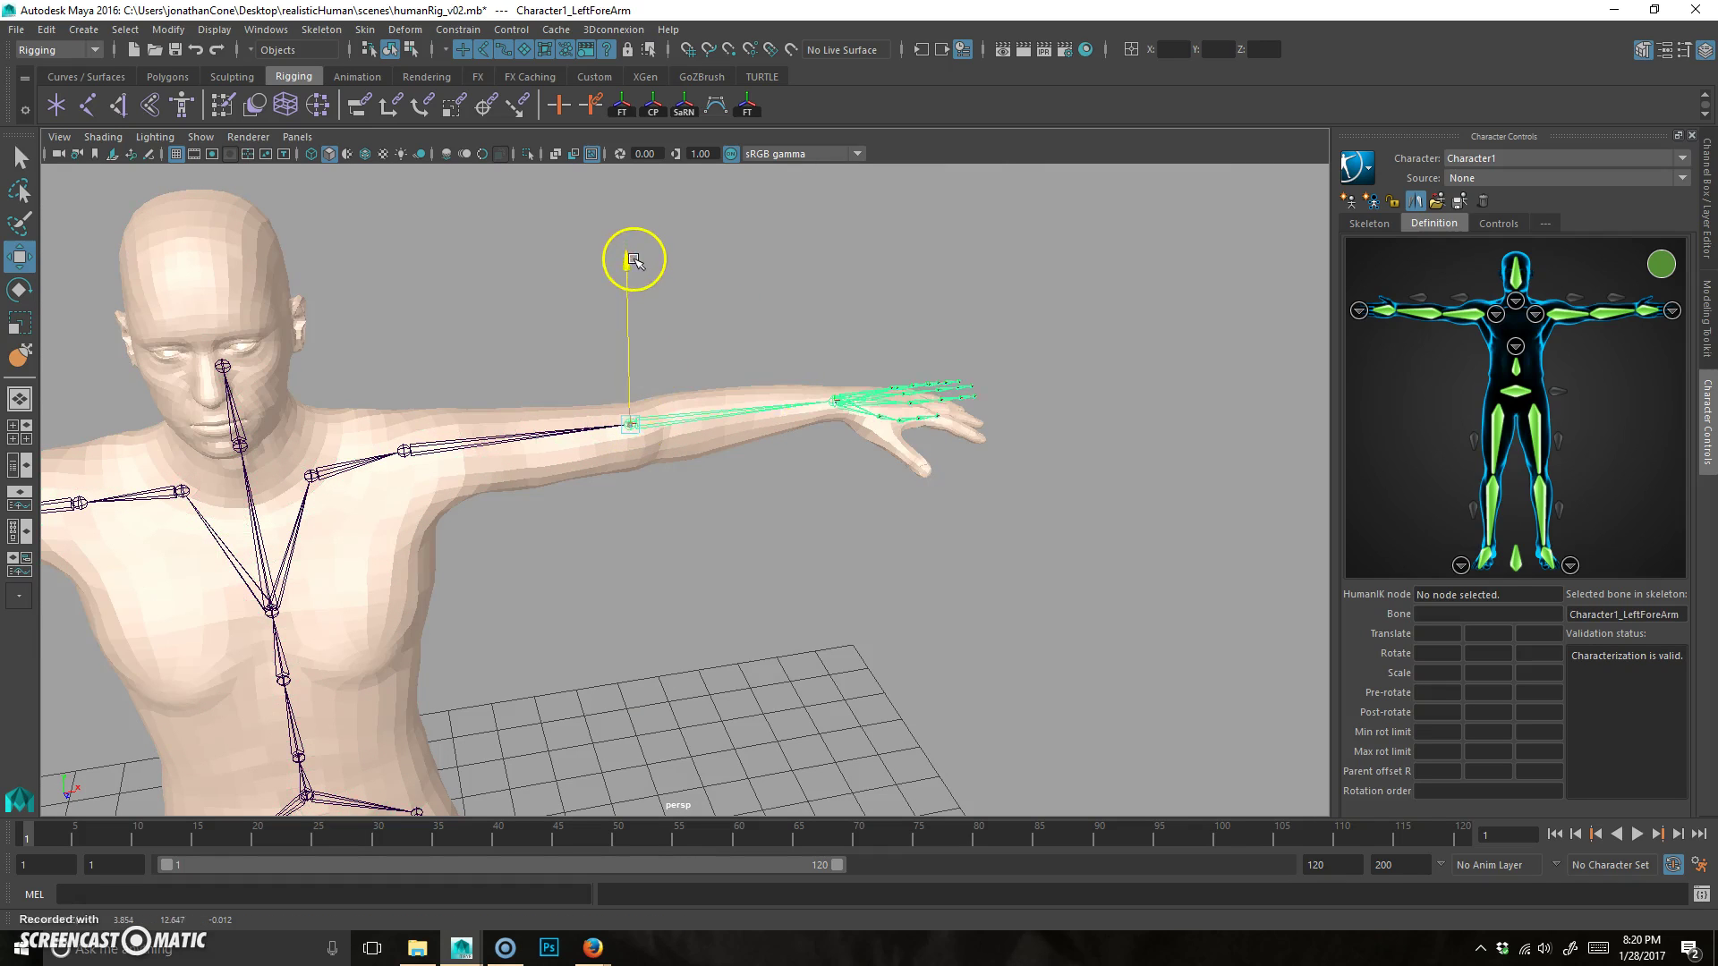
{"action": "left_click_drag", "start_coordinate": [670, 469], "coordinate": [680, 584]}
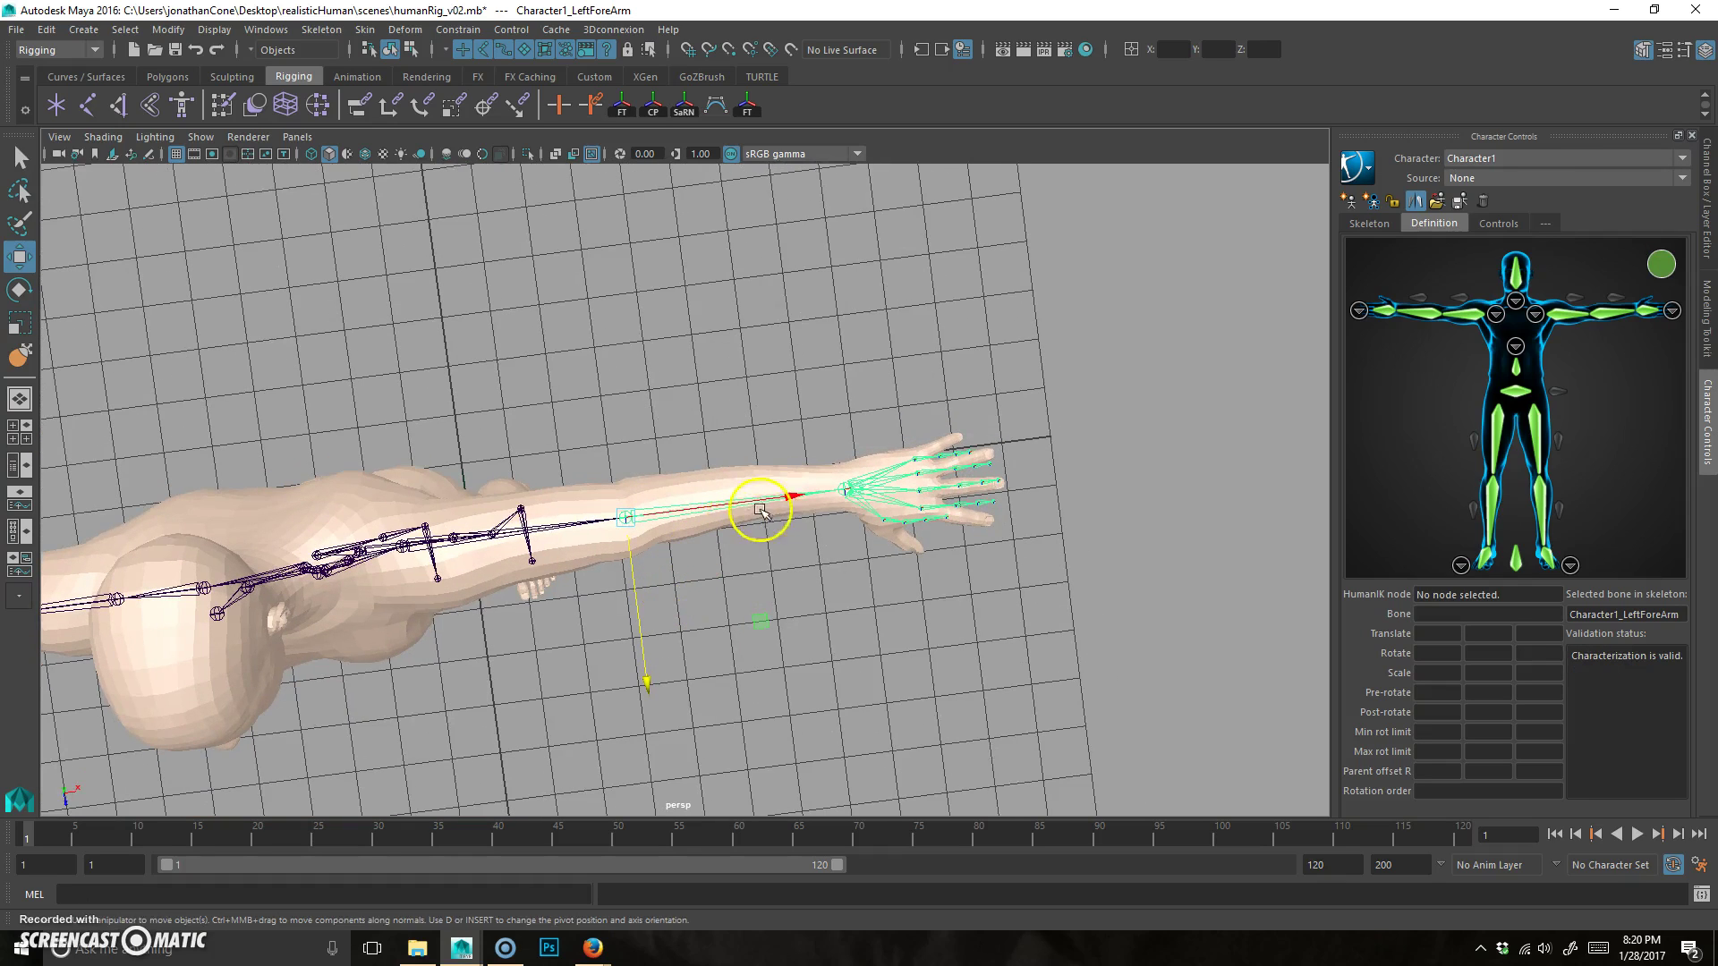
{"action": "left_click_drag", "start_coordinate": [798, 493], "coordinate": [796, 495]}
Move only the left forearm joint slightly along X toward the hand, leaving the hand joints in place.
{"action": "right_click_drag", "start_coordinate": [514, 569], "coordinate": [667, 552], "text": "alt"}
{"action": "middle_click_drag", "start_coordinate": [668, 552], "coordinate": [721, 502], "text": "alt"}
{"action": "right_click_drag", "start_coordinate": [639, 523], "coordinate": [691, 519], "text": "alt"}
{"action": "left_click_drag", "start_coordinate": [691, 519], "coordinate": [752, 528], "text": "alt"}
{"action": "key", "text": "d"}
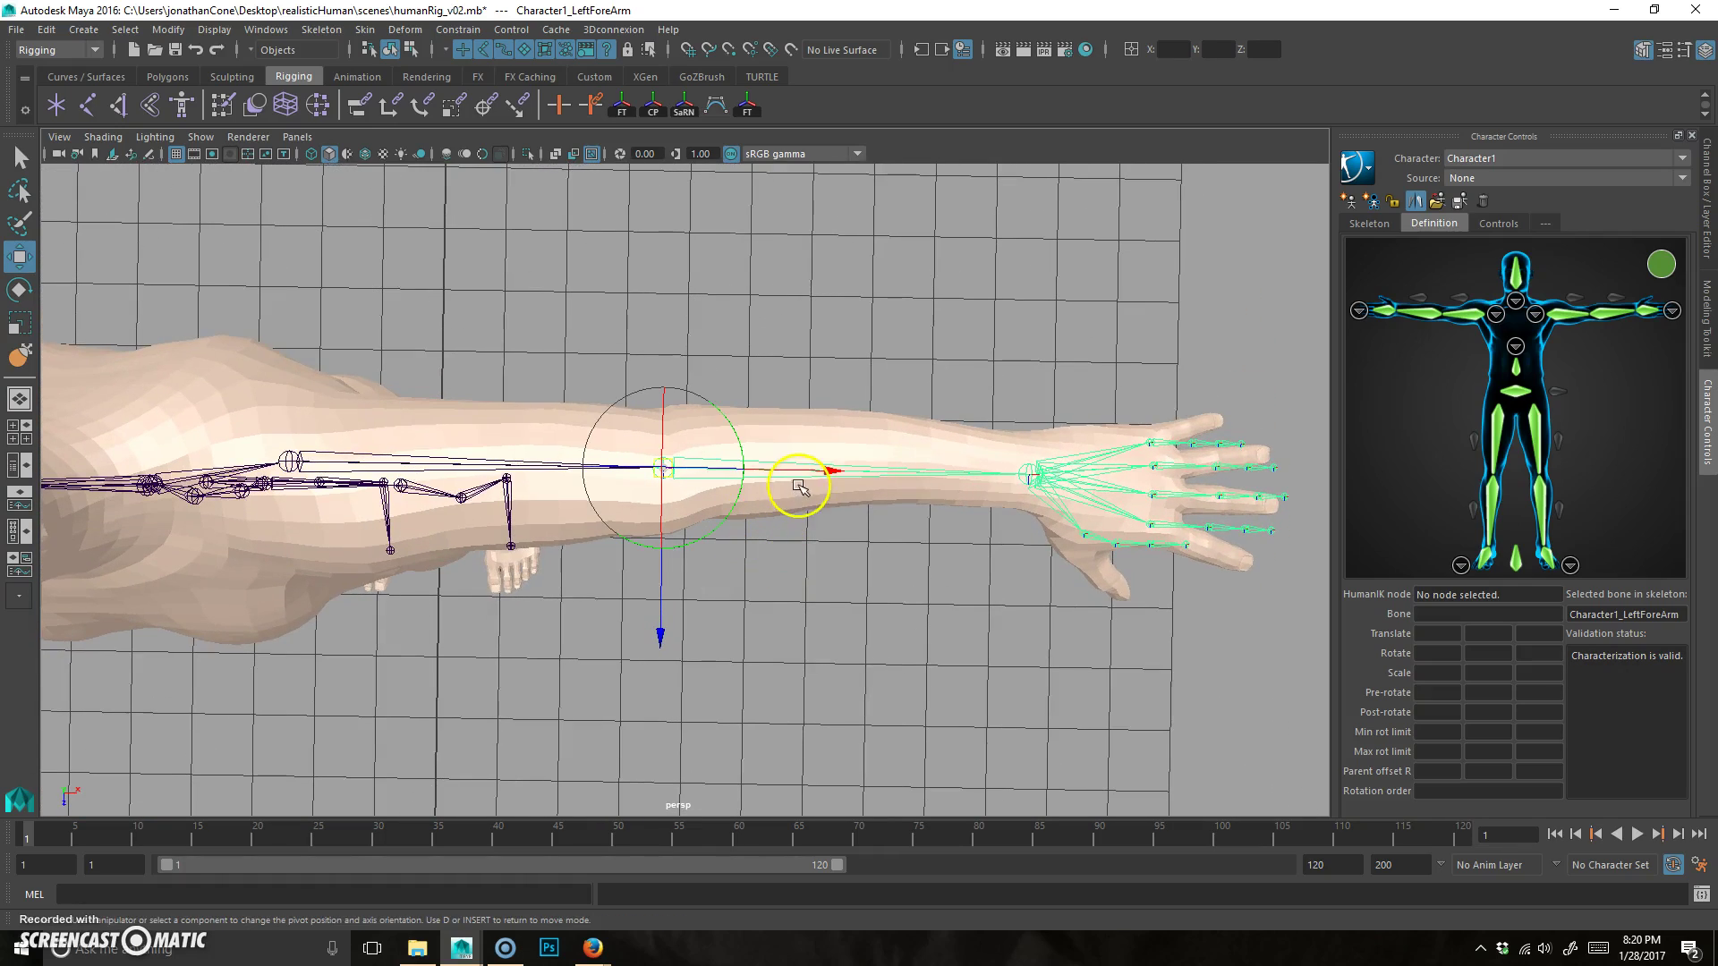
{"action": "left_click_drag", "start_coordinate": [832, 469], "coordinate": [836, 471]}
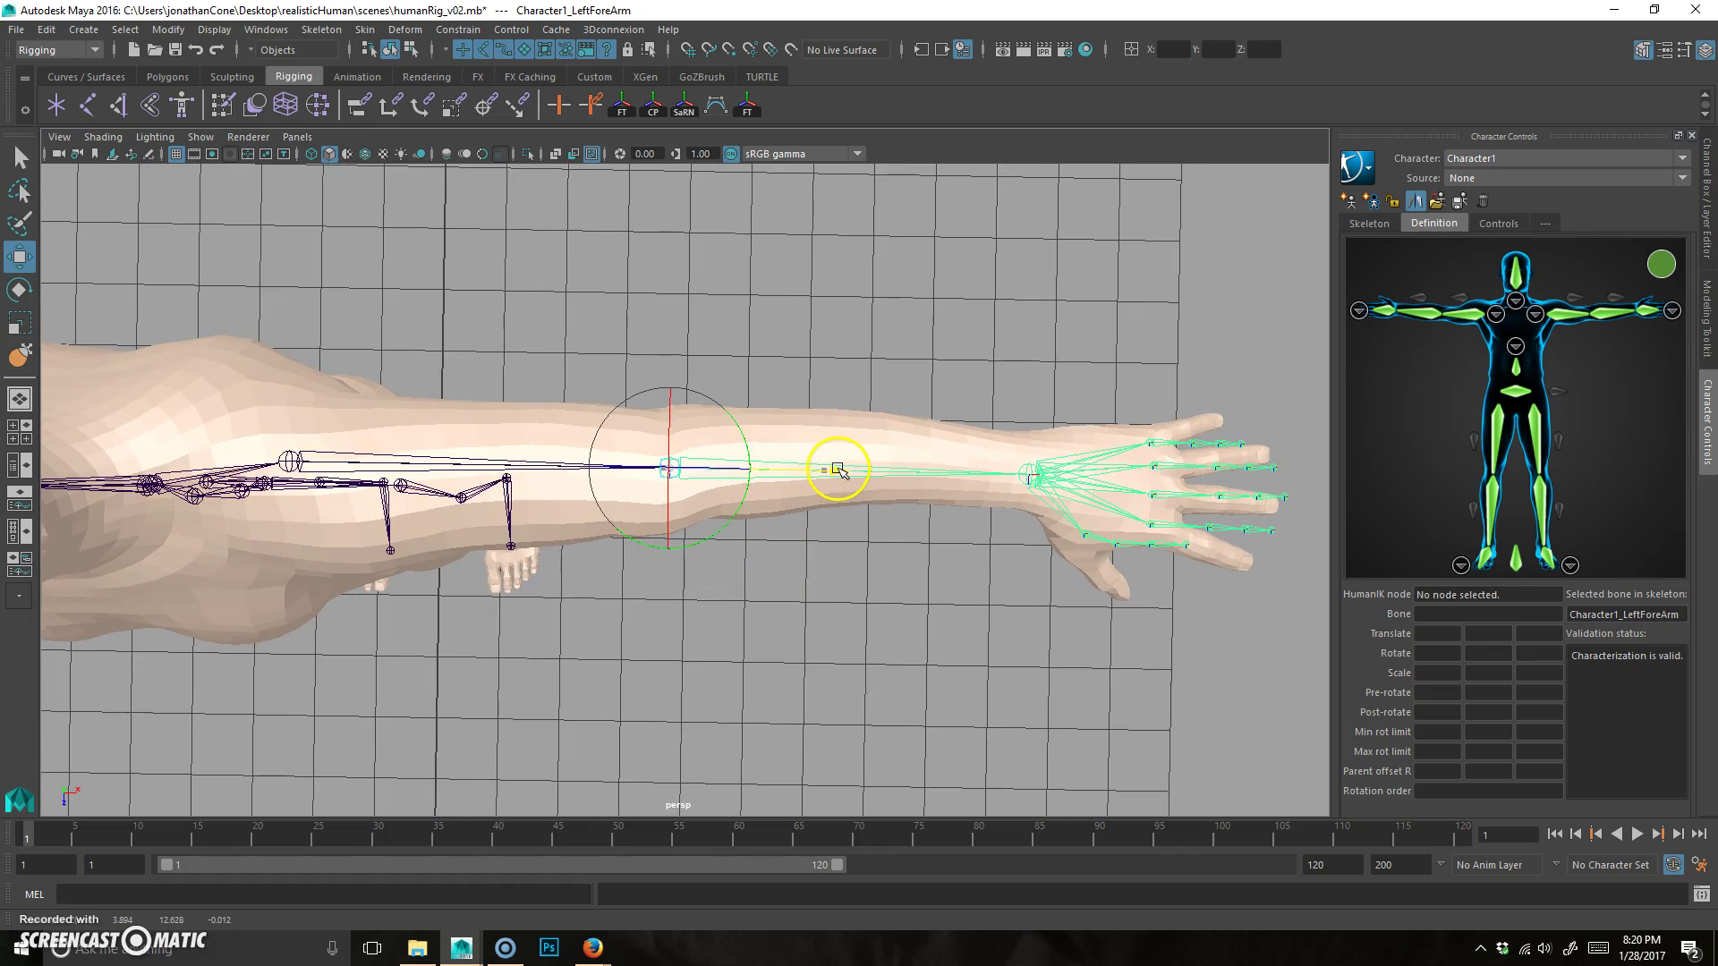
Select the left hand joint and rotate it about -12.5 degrees around Z so the finger joints follow the hand's slope.
{"action": "left_click_drag", "start_coordinate": [1000, 534], "coordinate": [813, 504], "text": "alt"}
{"action": "left_click", "coordinate": [813, 491]}
{"action": "left_click_drag", "start_coordinate": [843, 466], "coordinate": [785, 511], "text": "alt"}
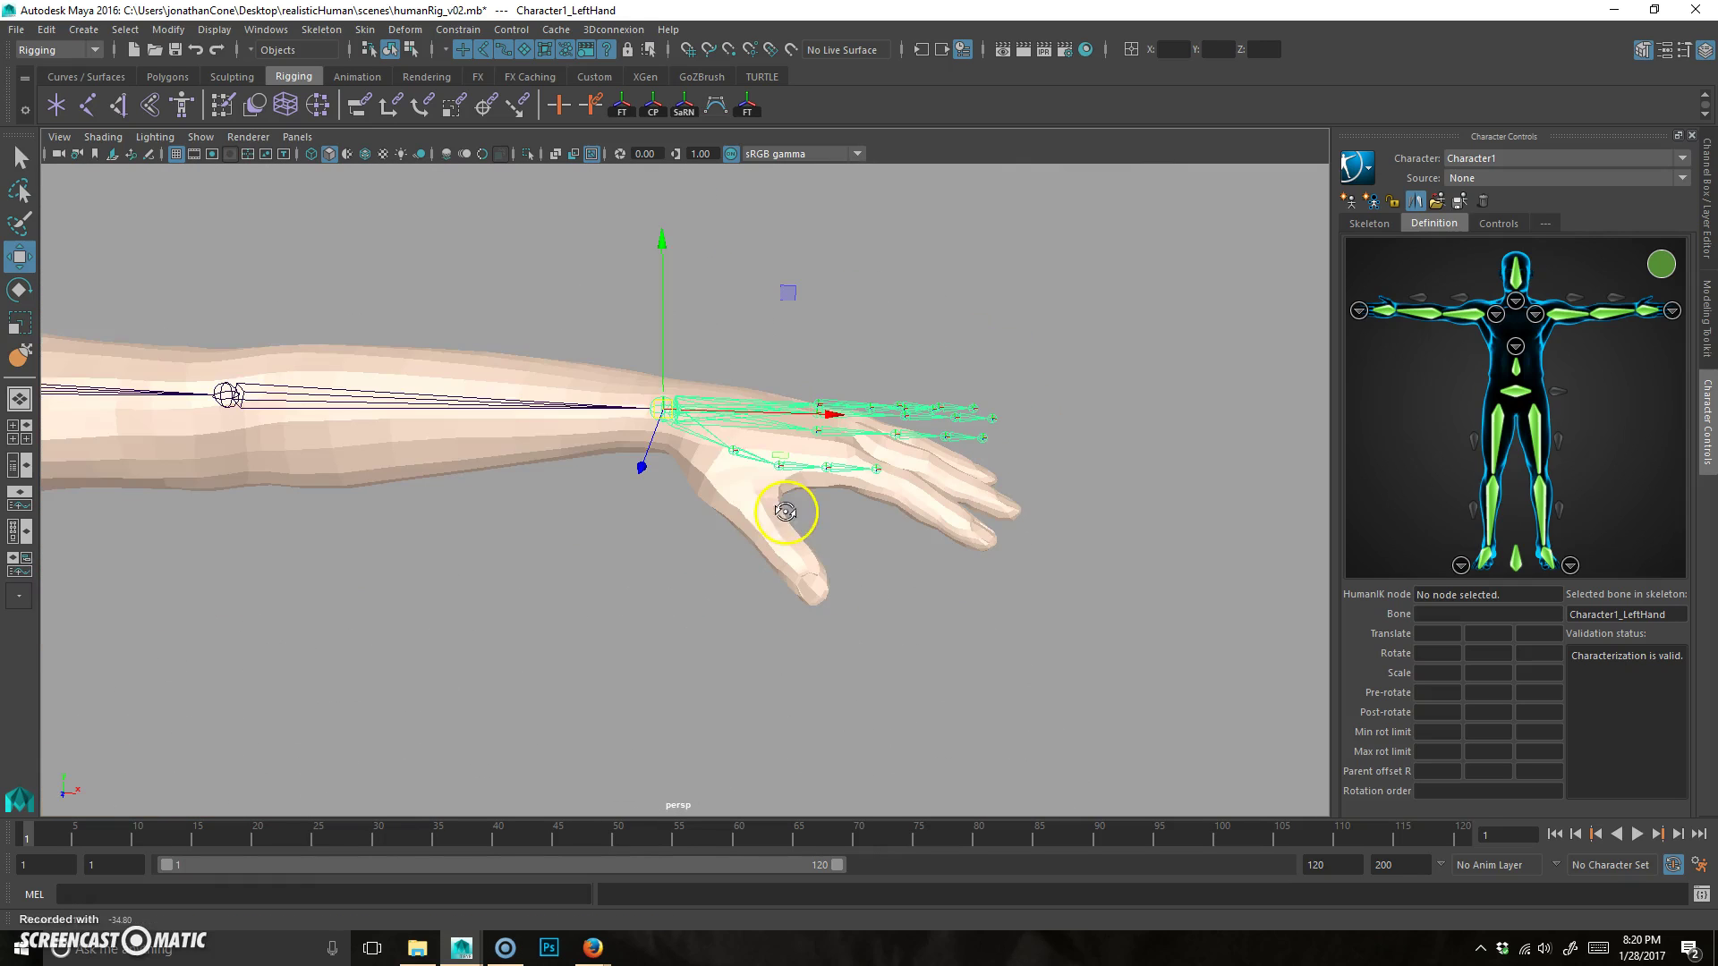
{"action": "key", "text": "e"}
{"action": "left_click_drag", "start_coordinate": [694, 461], "coordinate": [792, 311]}
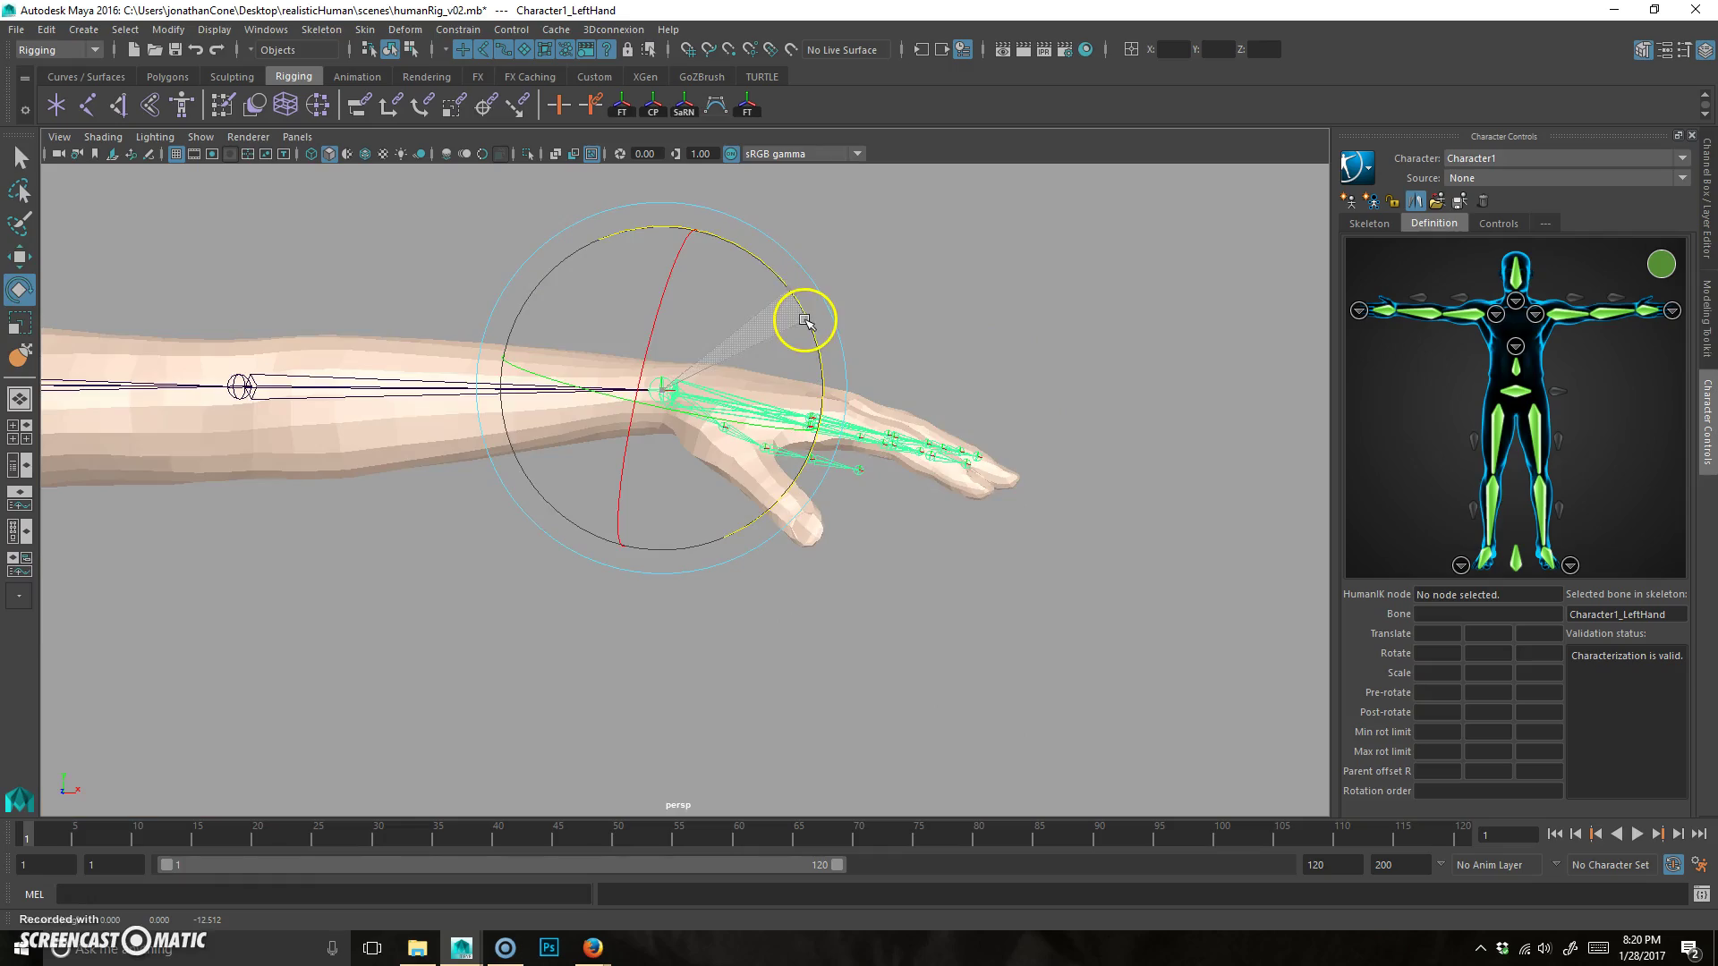
Select the left ring finger's base joint and reposition it in the XZ plane toward its knuckle.
{"action": "left_click_drag", "start_coordinate": [914, 432], "coordinate": [844, 486], "text": "alt"}
{"action": "scroll", "coordinate": [652, 545], "scroll_direction": "up", "scroll_amount": 3}
{"action": "left_click", "coordinate": [961, 432]}
{"action": "left_click_drag", "start_coordinate": [961, 432], "coordinate": [673, 544], "text": "alt"}
{"action": "left_click", "coordinate": [671, 454]}
{"action": "key", "text": "w"}
{"action": "middle_click_drag", "start_coordinate": [580, 617], "coordinate": [577, 585]}
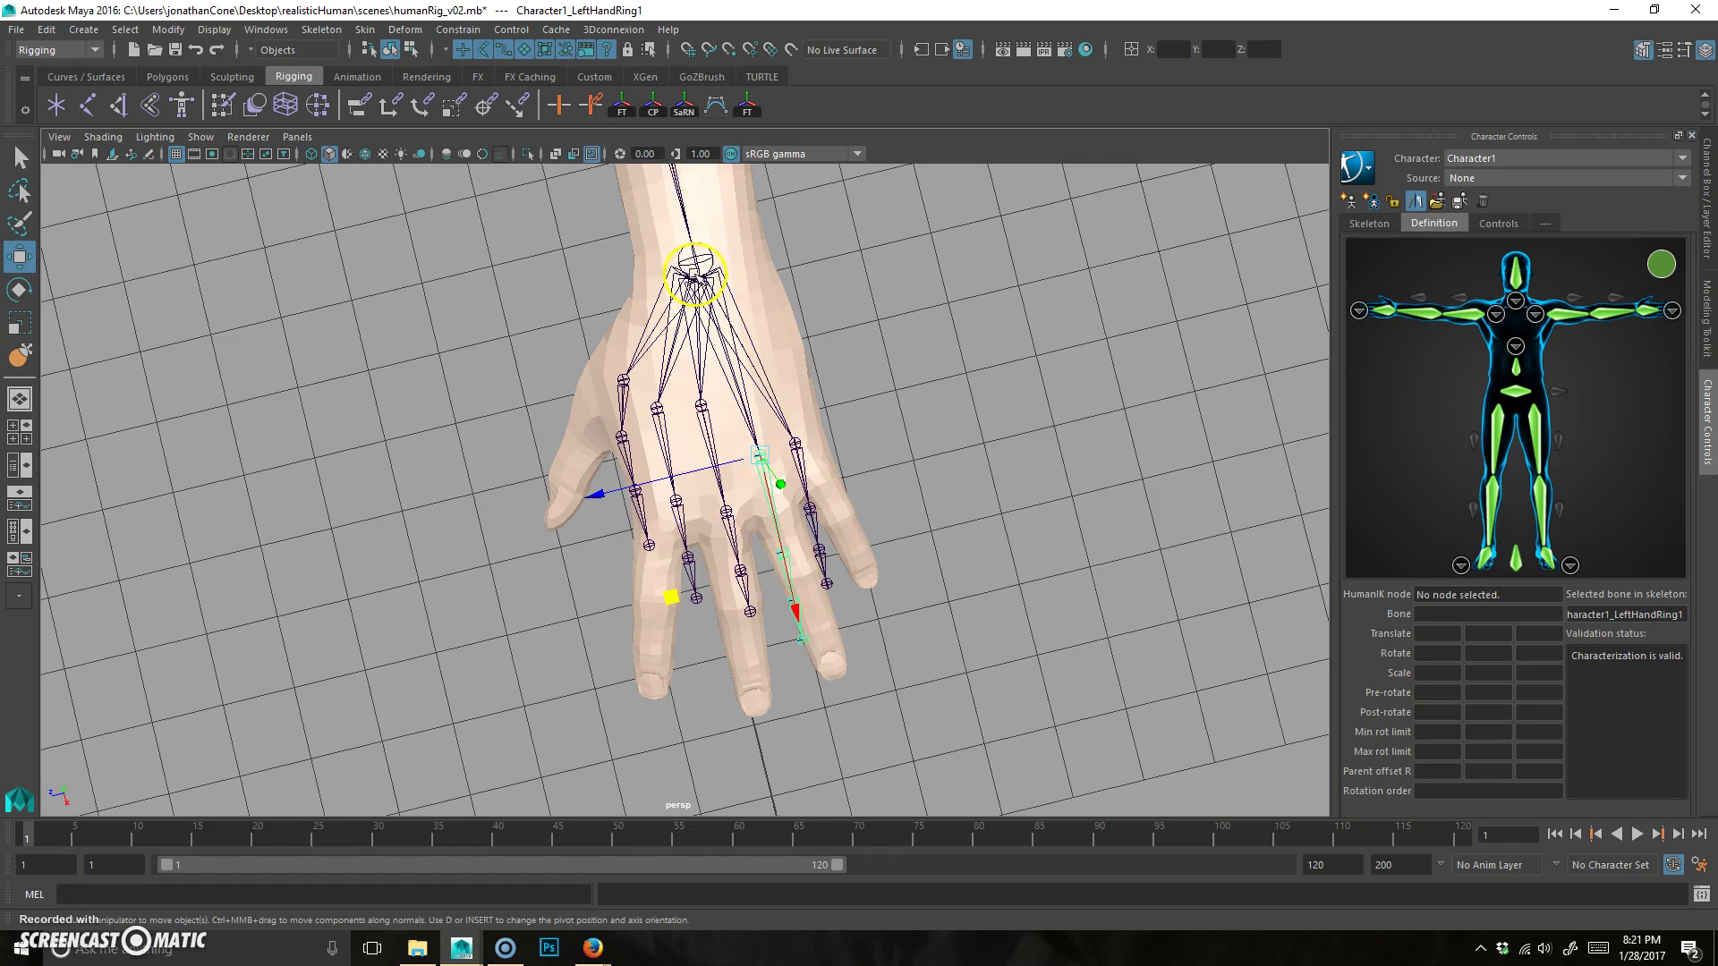
Refine the left ring finger's base joint and reposition the left pinky's base joint in the XZ plane toward its knuckle.
{"action": "left_click_drag", "start_coordinate": [695, 273], "coordinate": [805, 422], "text": "alt"}
{"action": "middle_click_drag", "start_coordinate": [644, 606], "coordinate": [658, 577]}
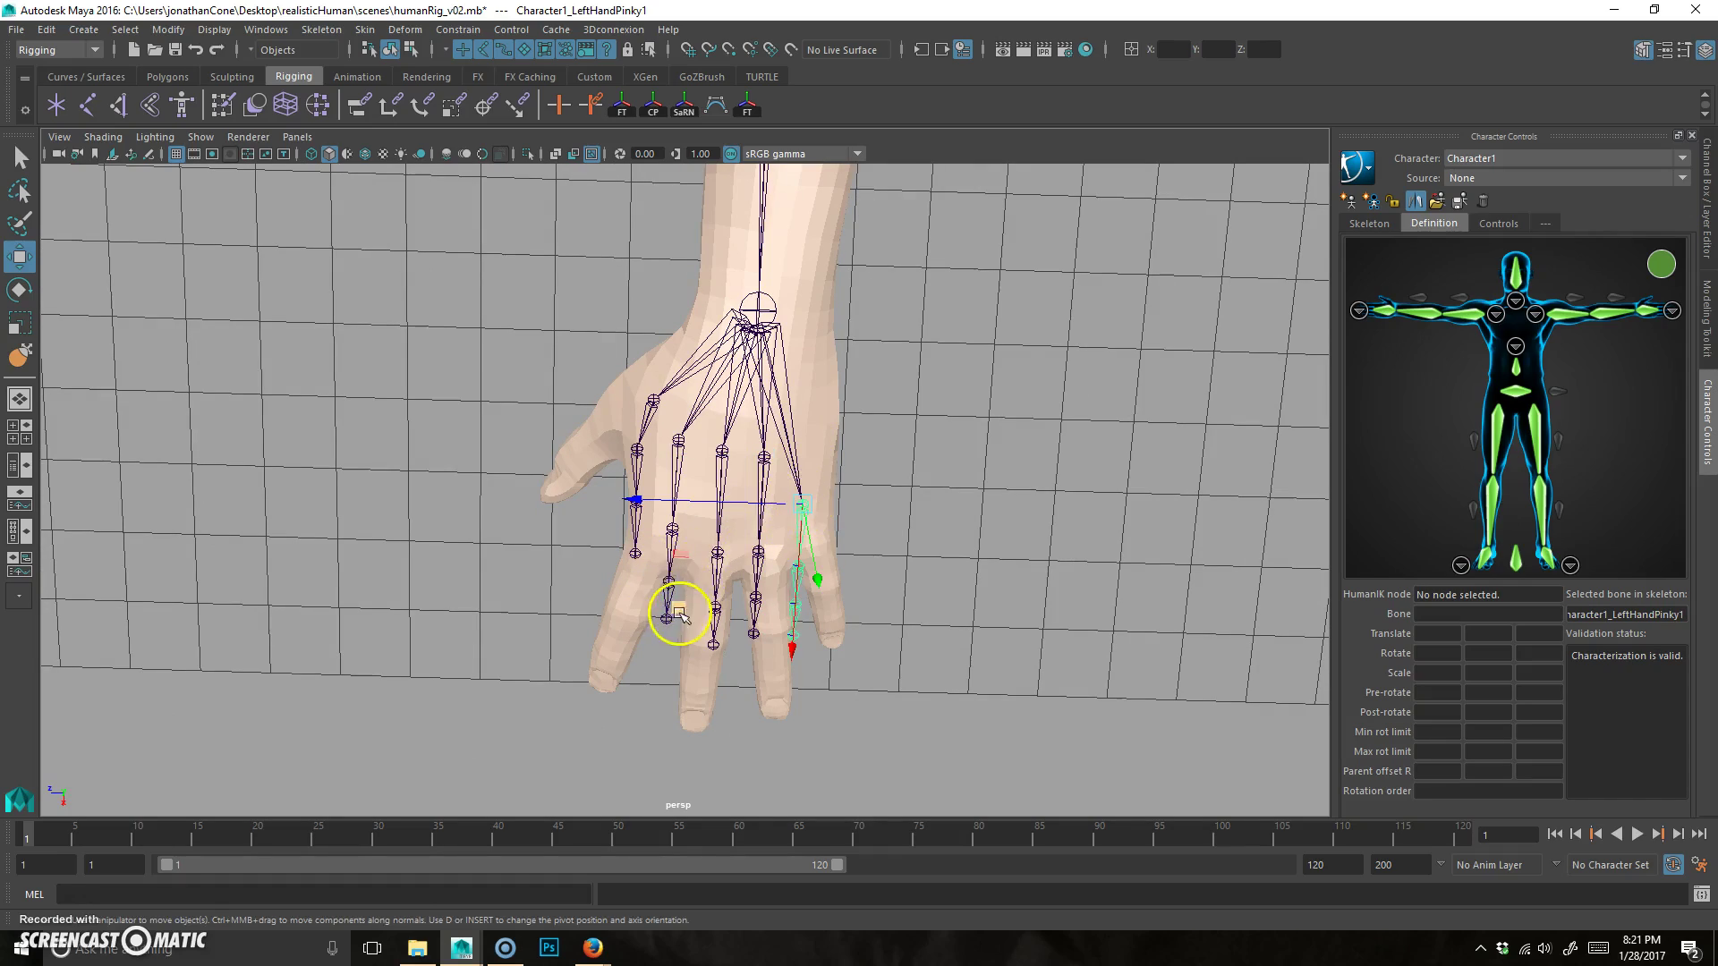
{"action": "middle_click_drag", "start_coordinate": [678, 614], "coordinate": [698, 550]}
Select the left hand joint and rotate it slightly around Z to match the slope of the hand.
{"action": "left_click_drag", "start_coordinate": [687, 560], "coordinate": [626, 453], "text": "alt"}
{"action": "right_click_drag", "start_coordinate": [625, 452], "coordinate": [760, 448], "text": "alt"}
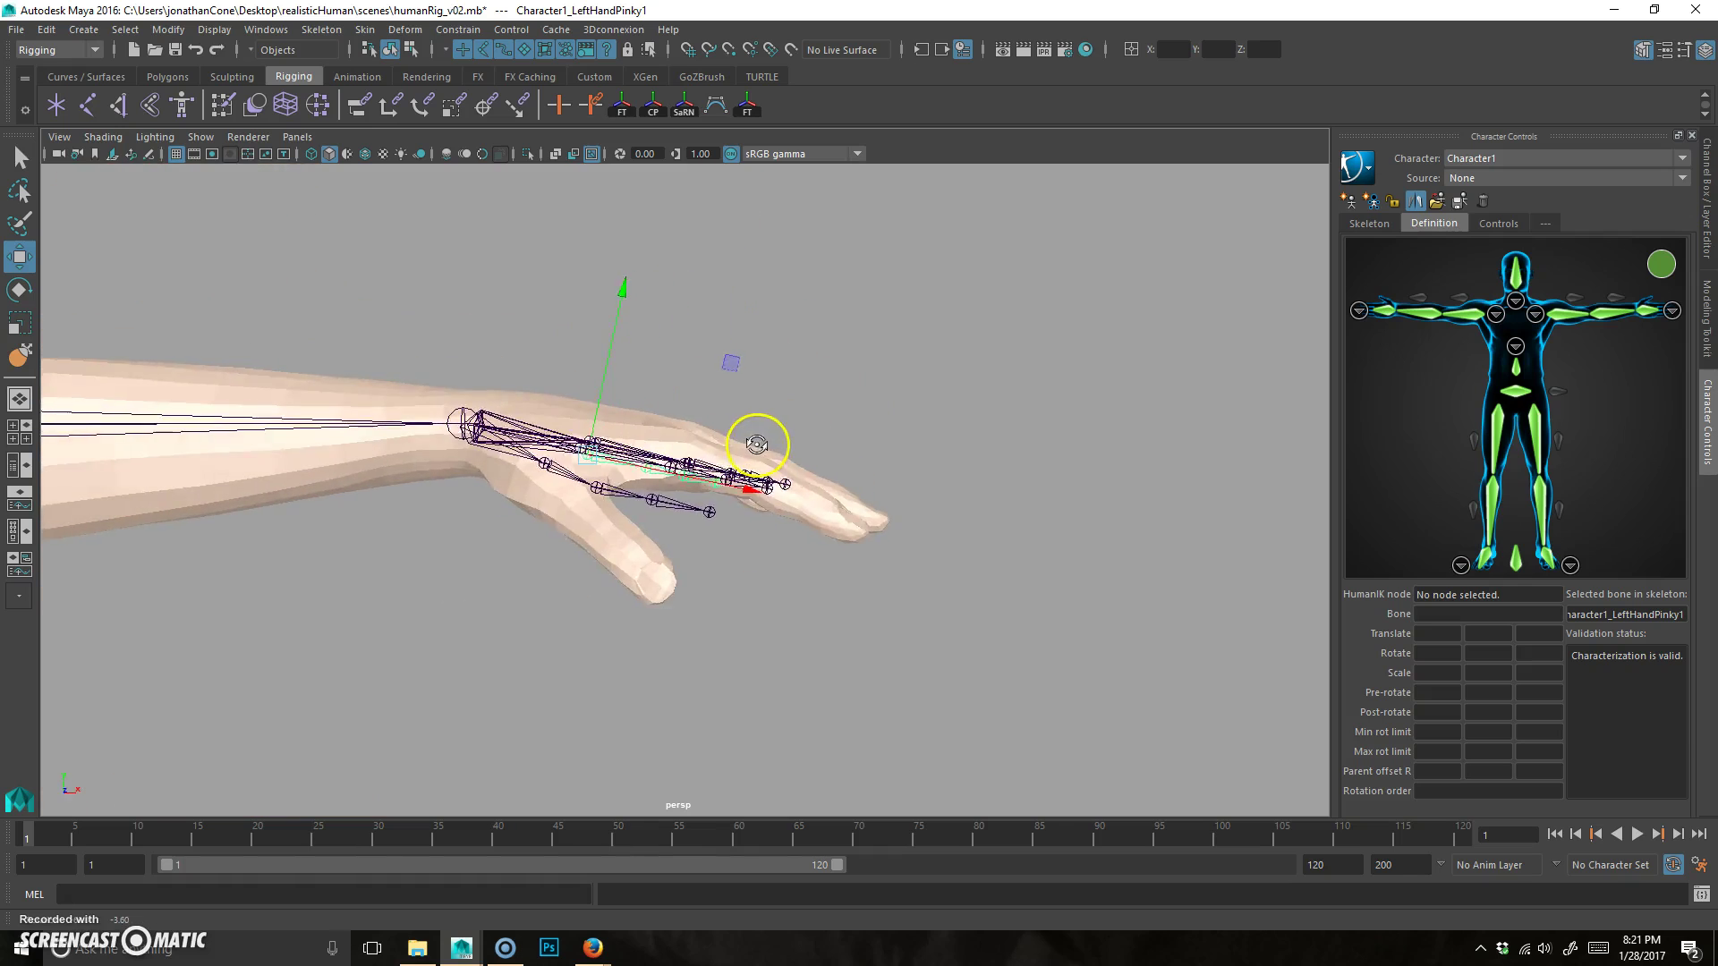
{"action": "left_click", "coordinate": [467, 419]}
{"action": "left_click_drag", "start_coordinate": [507, 429], "coordinate": [569, 429], "text": "alt"}
{"action": "key", "text": "e"}
{"action": "left_click_drag", "start_coordinate": [481, 278], "coordinate": [457, 284]}
Select the left index finger's base joint and nudge its position so it sits inside the palm.
{"action": "left_click_drag", "start_coordinate": [560, 344], "coordinate": [436, 464], "text": "alt"}
{"action": "left_click", "coordinate": [814, 465]}
{"action": "left_click_drag", "start_coordinate": [814, 465], "coordinate": [556, 449], "text": "alt"}
{"action": "left_click", "coordinate": [645, 479]}
{"action": "mouse_move", "coordinate": [644, 480]}
{"action": "left_mouse_down", "text": "alt"}
{"action": "mouse_move", "coordinate": [970, 411]}
{"action": "mouse_move", "coordinate": [802, 487]}
{"action": "mouse_move", "coordinate": [652, 466]}
{"action": "left_mouse_up", "text": "alt"}
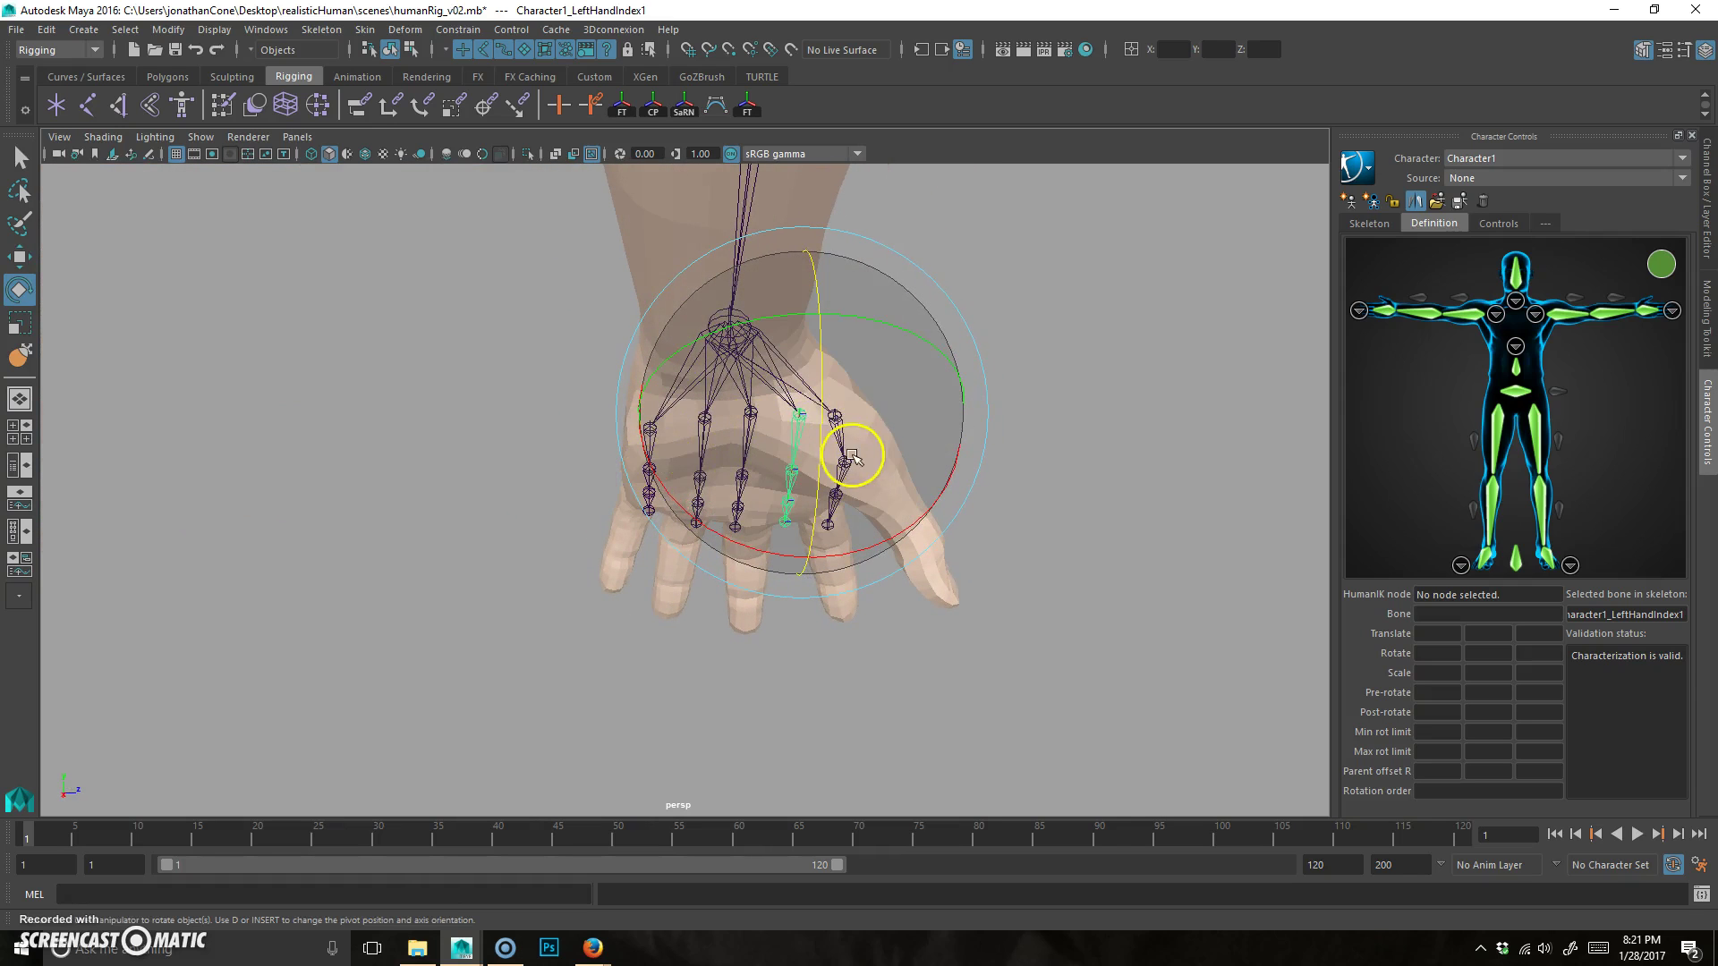
{"action": "key", "text": "w"}
{"action": "left_click_drag", "start_coordinate": [794, 287], "coordinate": [820, 381], "text": "alt"}
{"action": "left_click_drag", "start_coordinate": [778, 266], "coordinate": [790, 278]}
{"action": "left_click_drag", "start_coordinate": [724, 364], "coordinate": [617, 495], "text": "alt"}
Select the left pinky's second joint and enable X-Ray Joints in the maximized top view.
{"action": "left_click", "coordinate": [650, 454]}
{"action": "left_click", "coordinate": [724, 528]}
{"action": "key", "text": "space"}
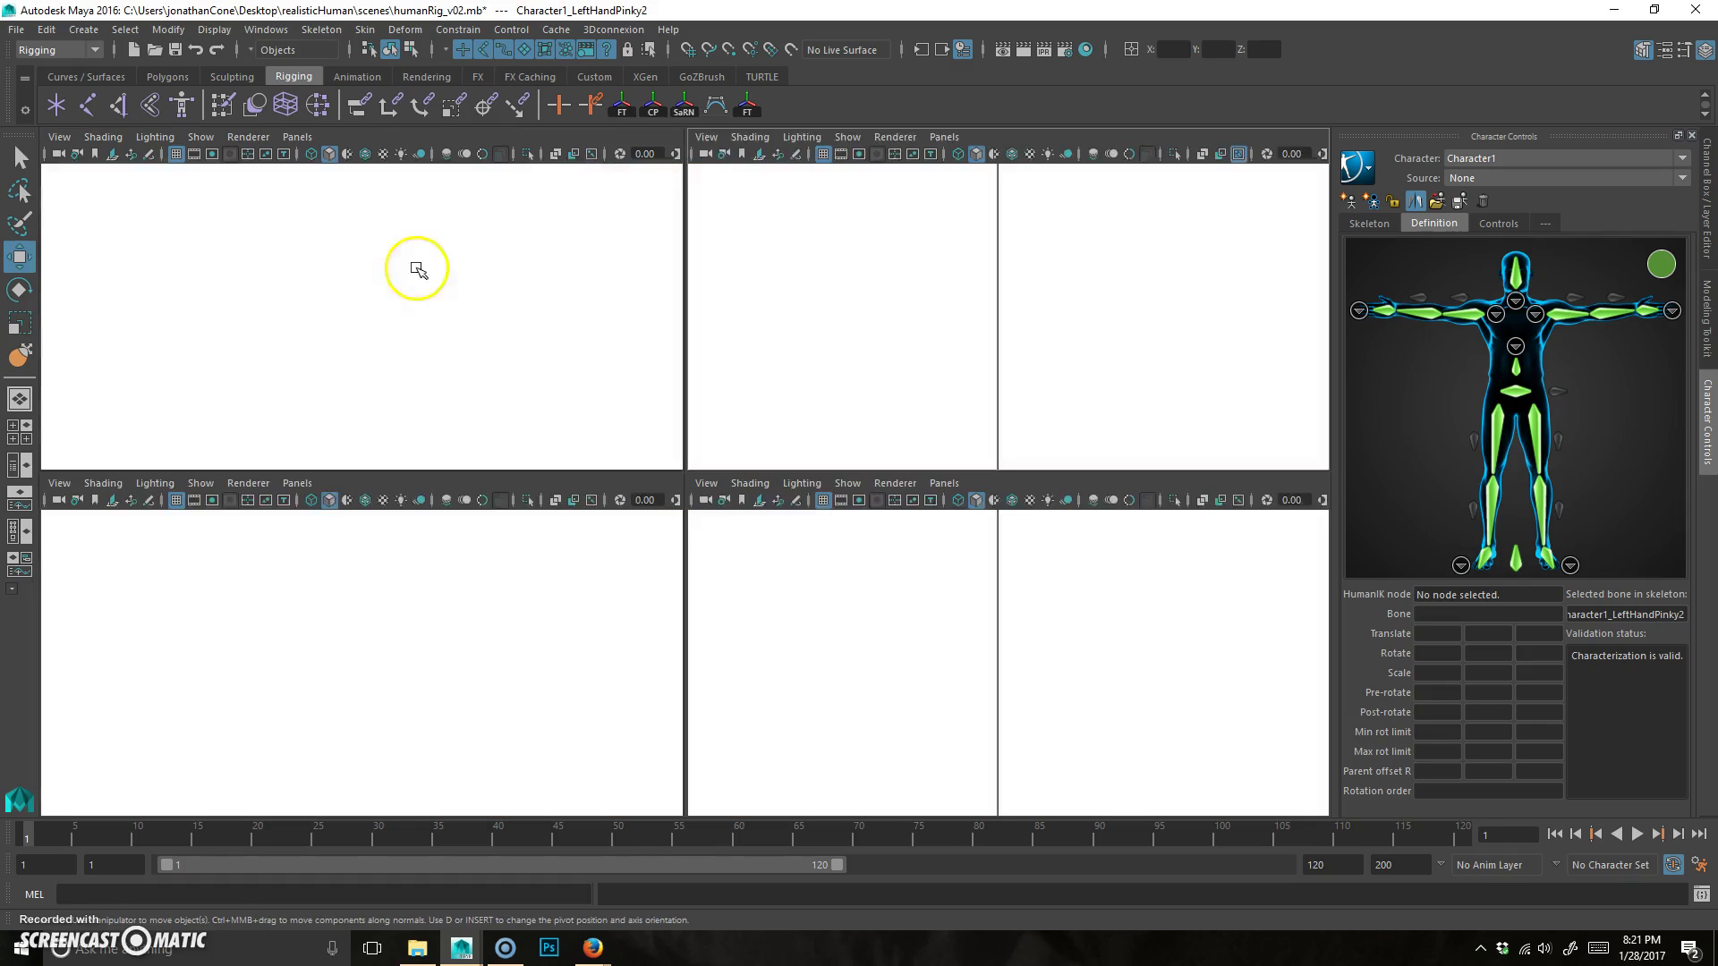
{"action": "key", "text": "space"}
{"action": "right_click_drag", "start_coordinate": [445, 448], "coordinate": [978, 411], "text": "alt"}
{"action": "middle_click_drag", "start_coordinate": [978, 411], "coordinate": [575, 544], "text": "alt"}
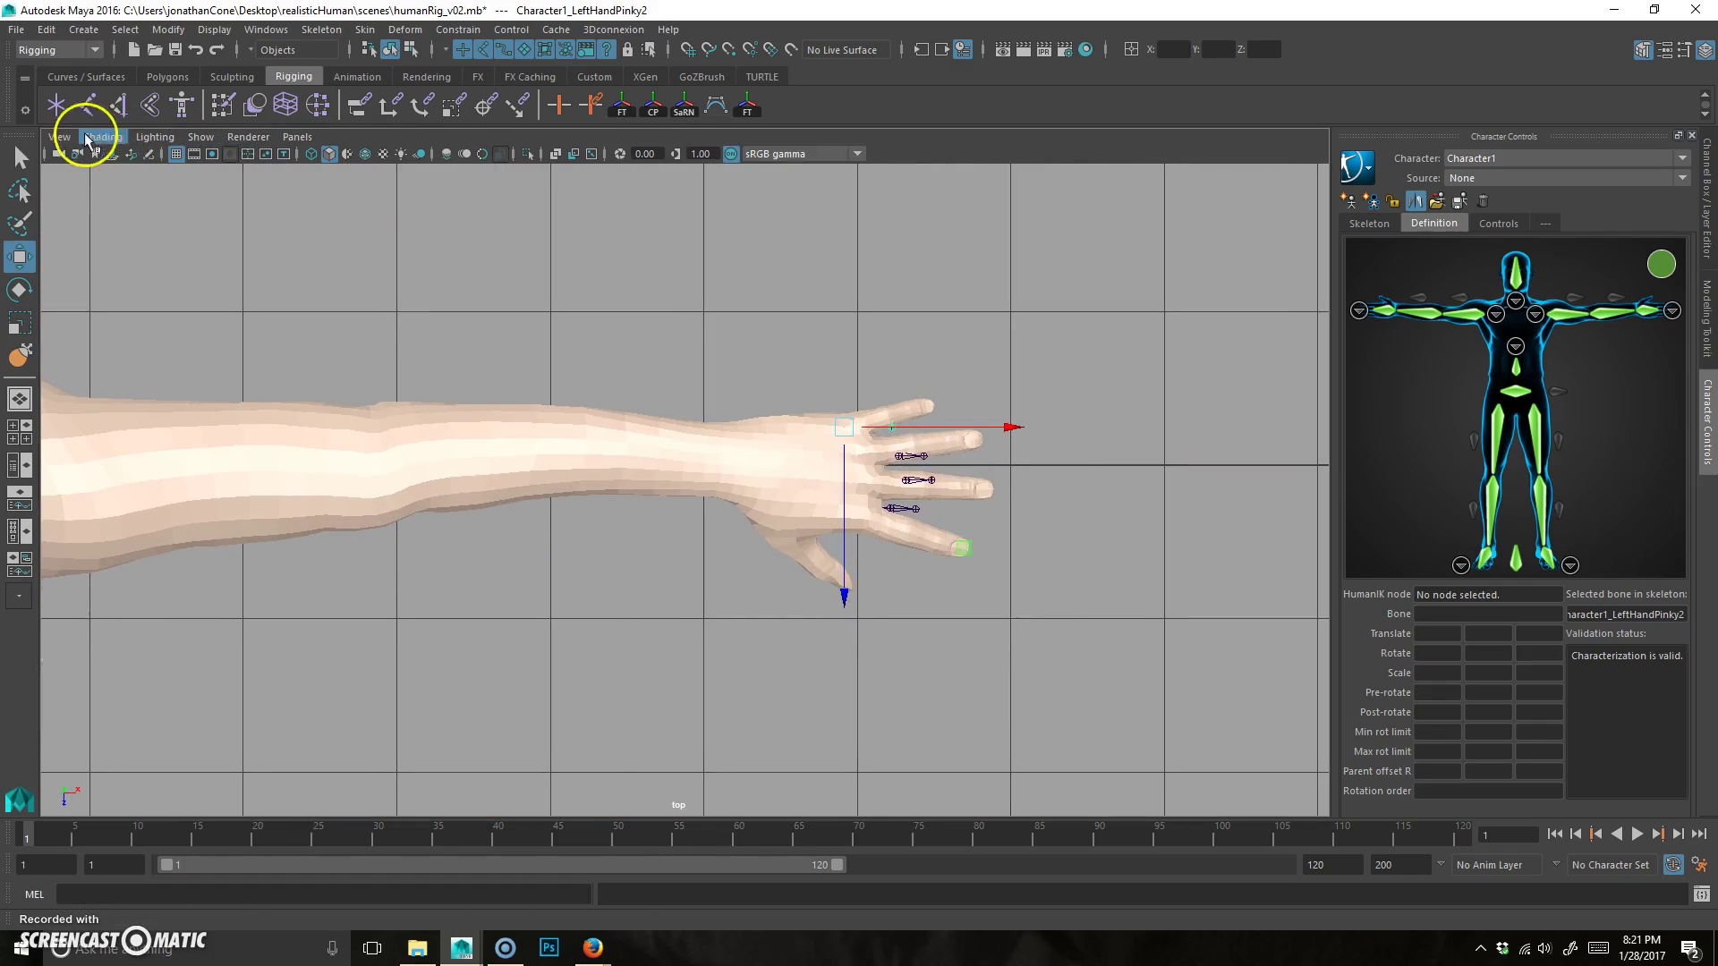
{"action": "left_click", "coordinate": [201, 137]}
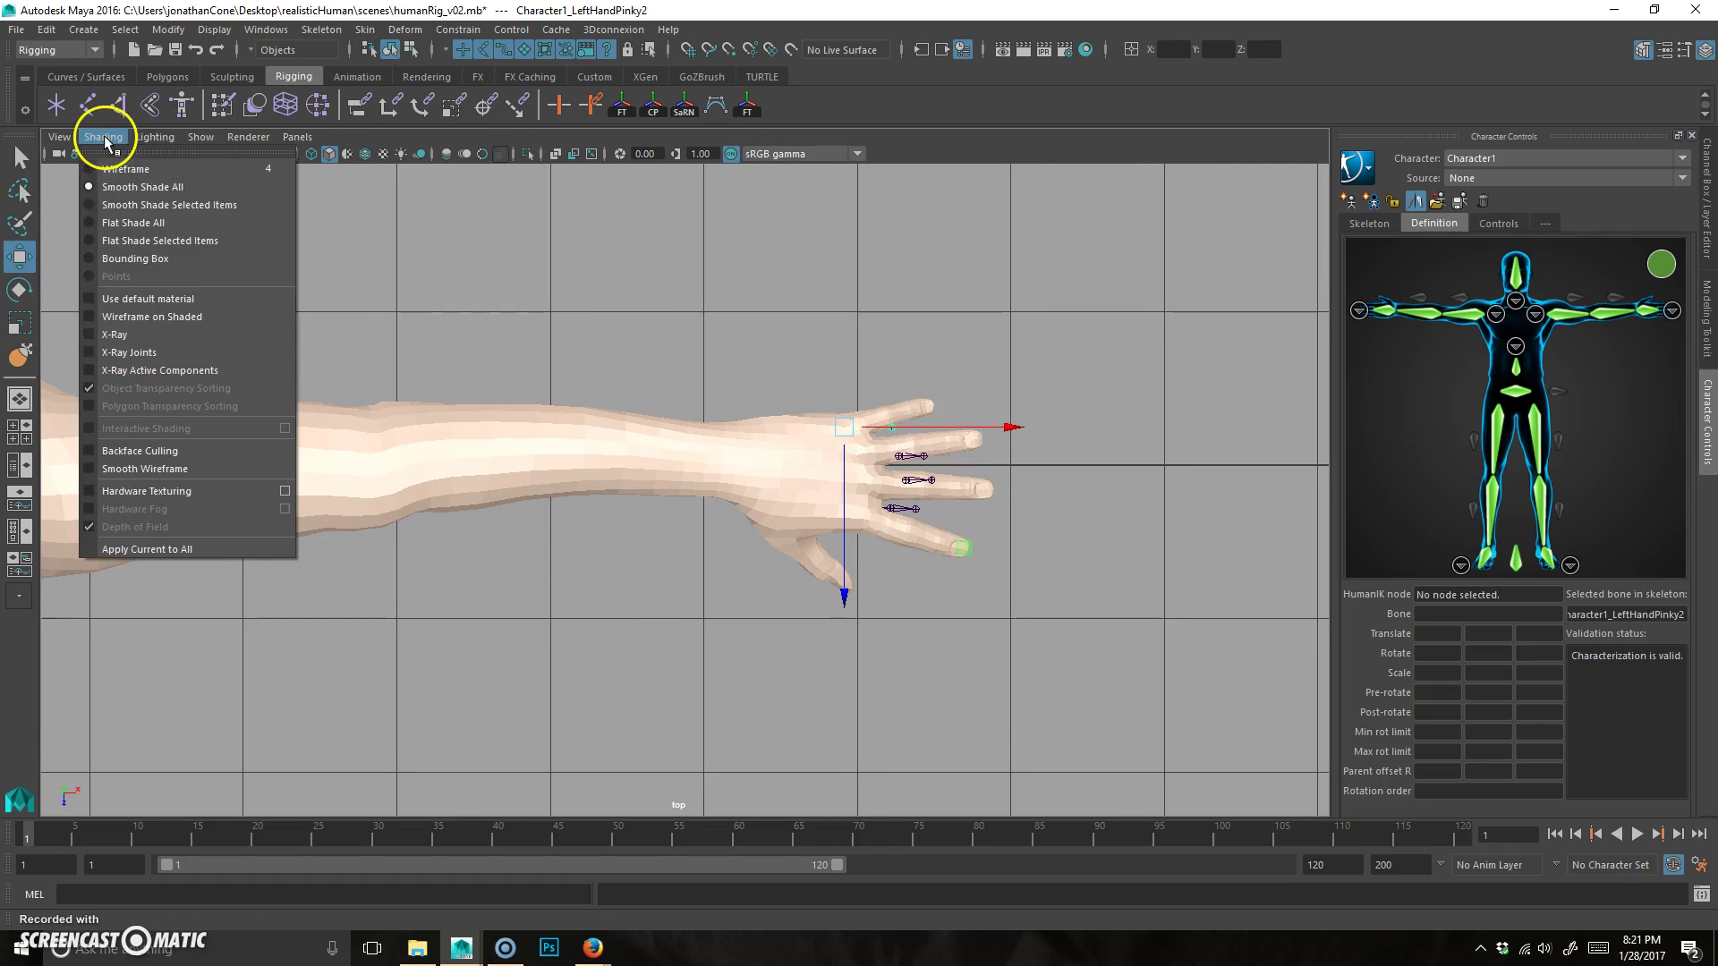
{"action": "left_click", "coordinate": [126, 354]}
Move the second joints of the left pinky, ring, middle and index fingers in the XZ plane to the finger roots.
{"action": "right_click_drag", "start_coordinate": [767, 575], "coordinate": [1072, 463], "text": "alt"}
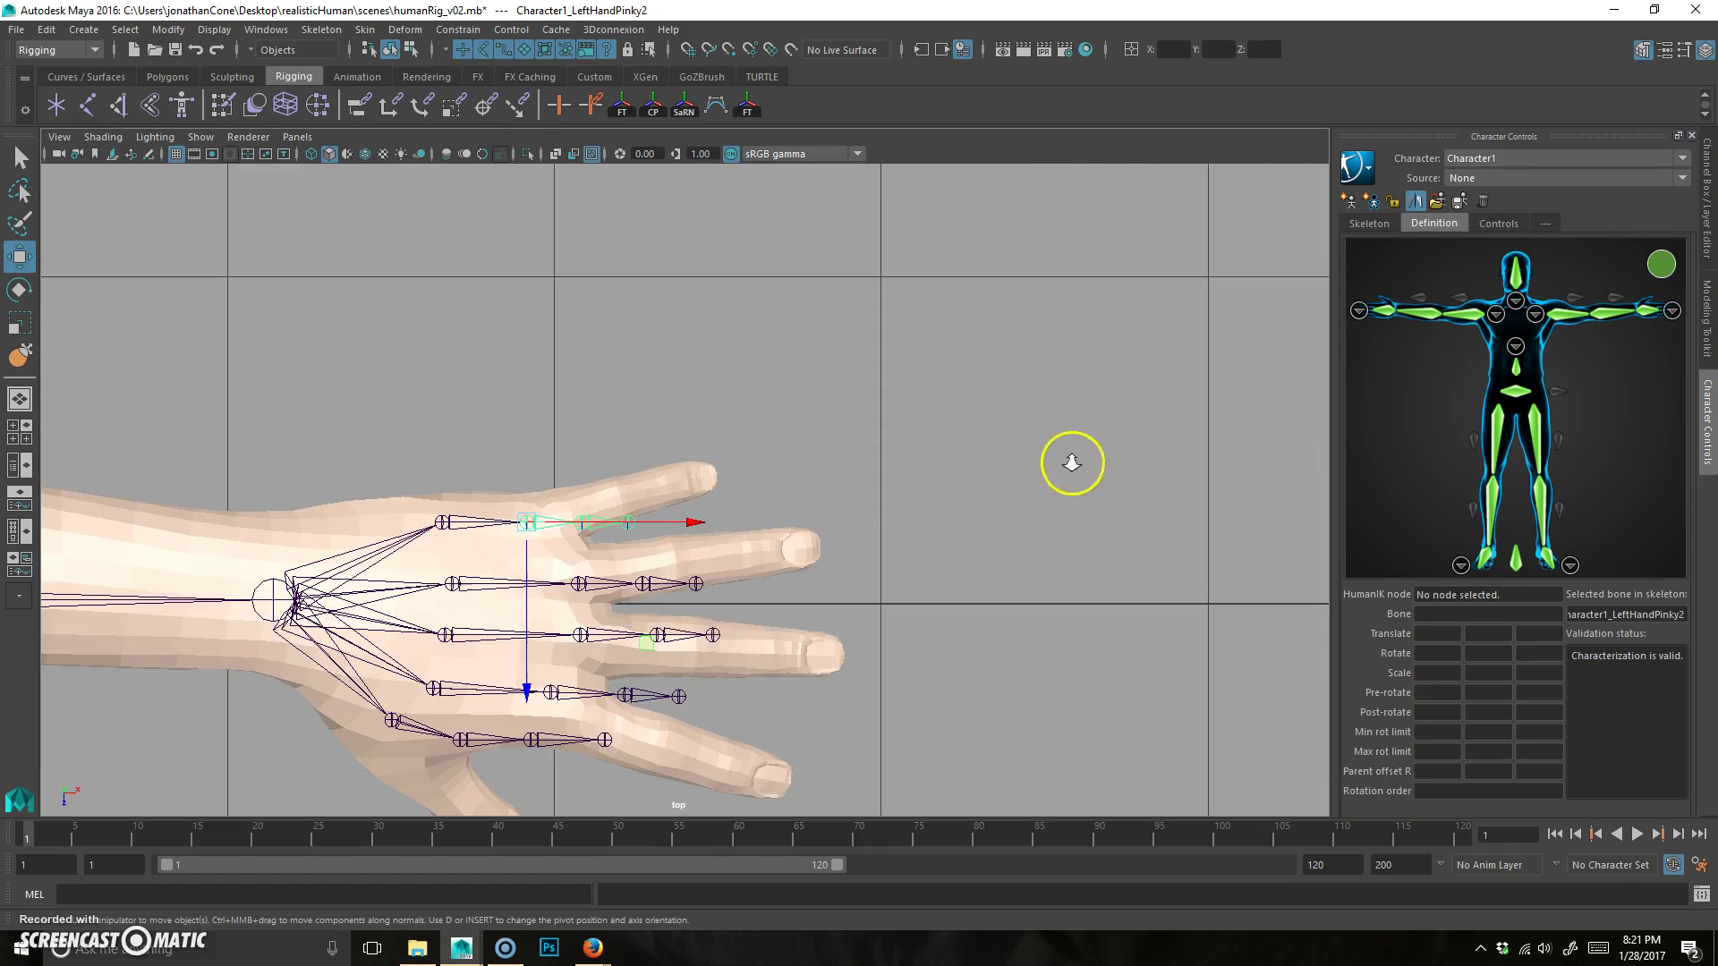
{"action": "middle_click_drag", "start_coordinate": [642, 641], "coordinate": [655, 633]}
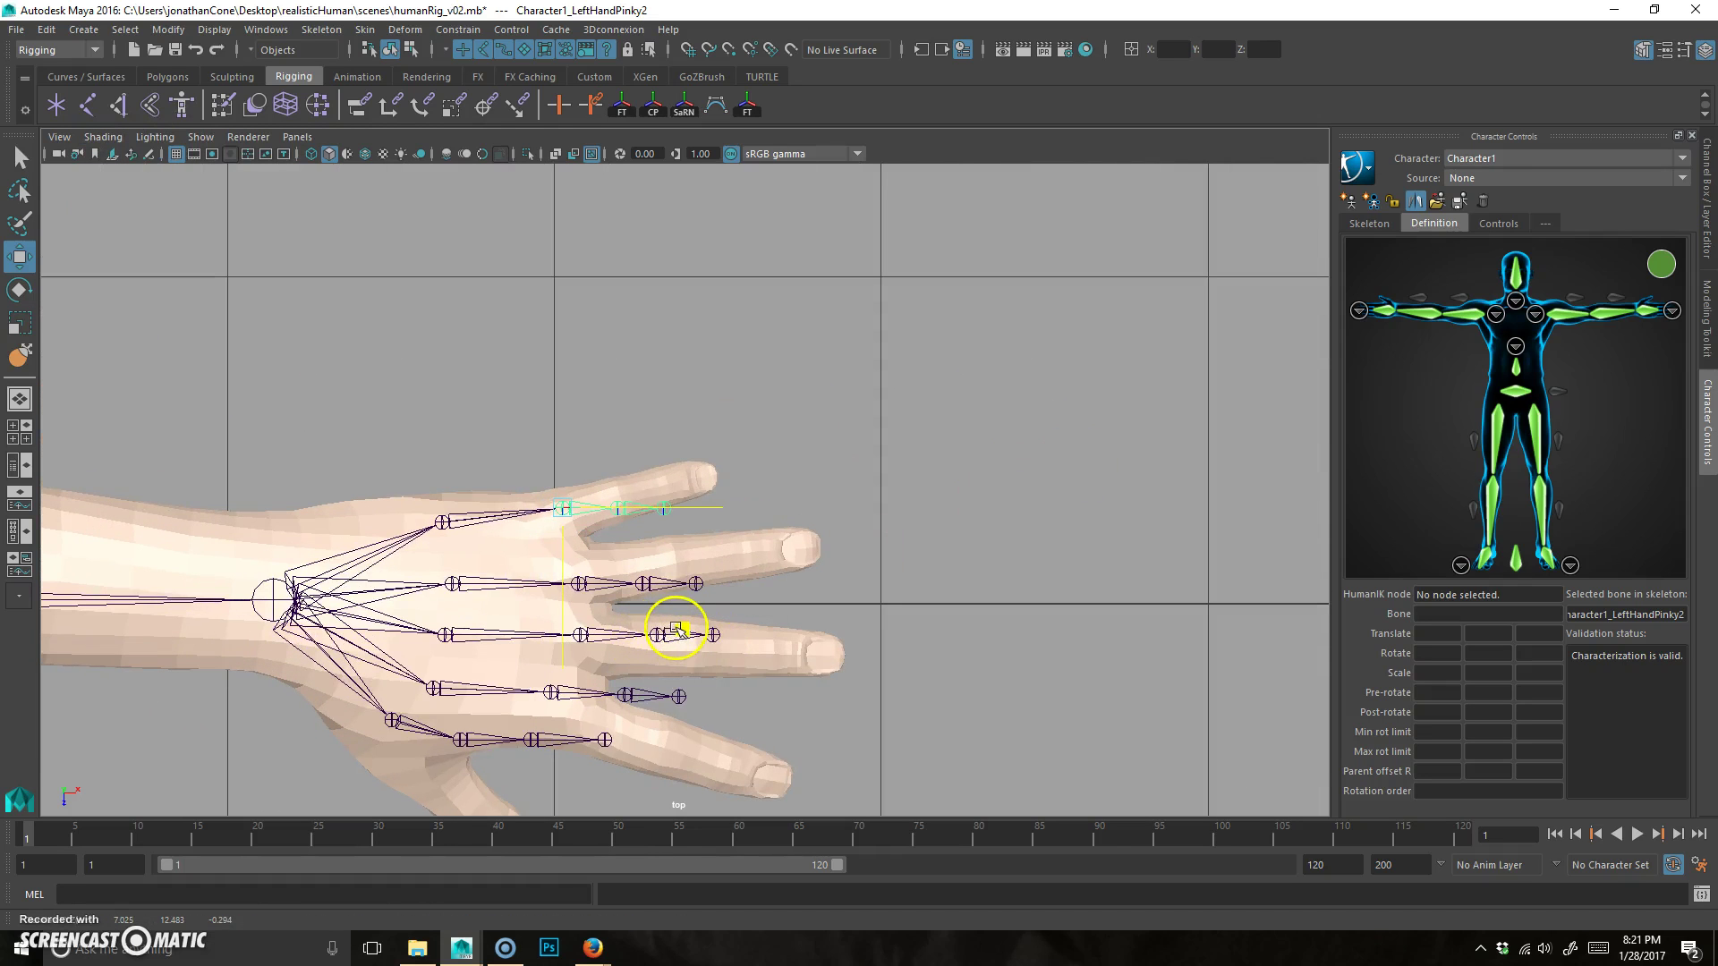
{"action": "left_click", "coordinate": [606, 582]}
{"action": "middle_click_drag", "start_coordinate": [710, 699], "coordinate": [729, 761]}
{"action": "left_click", "coordinate": [580, 637]}
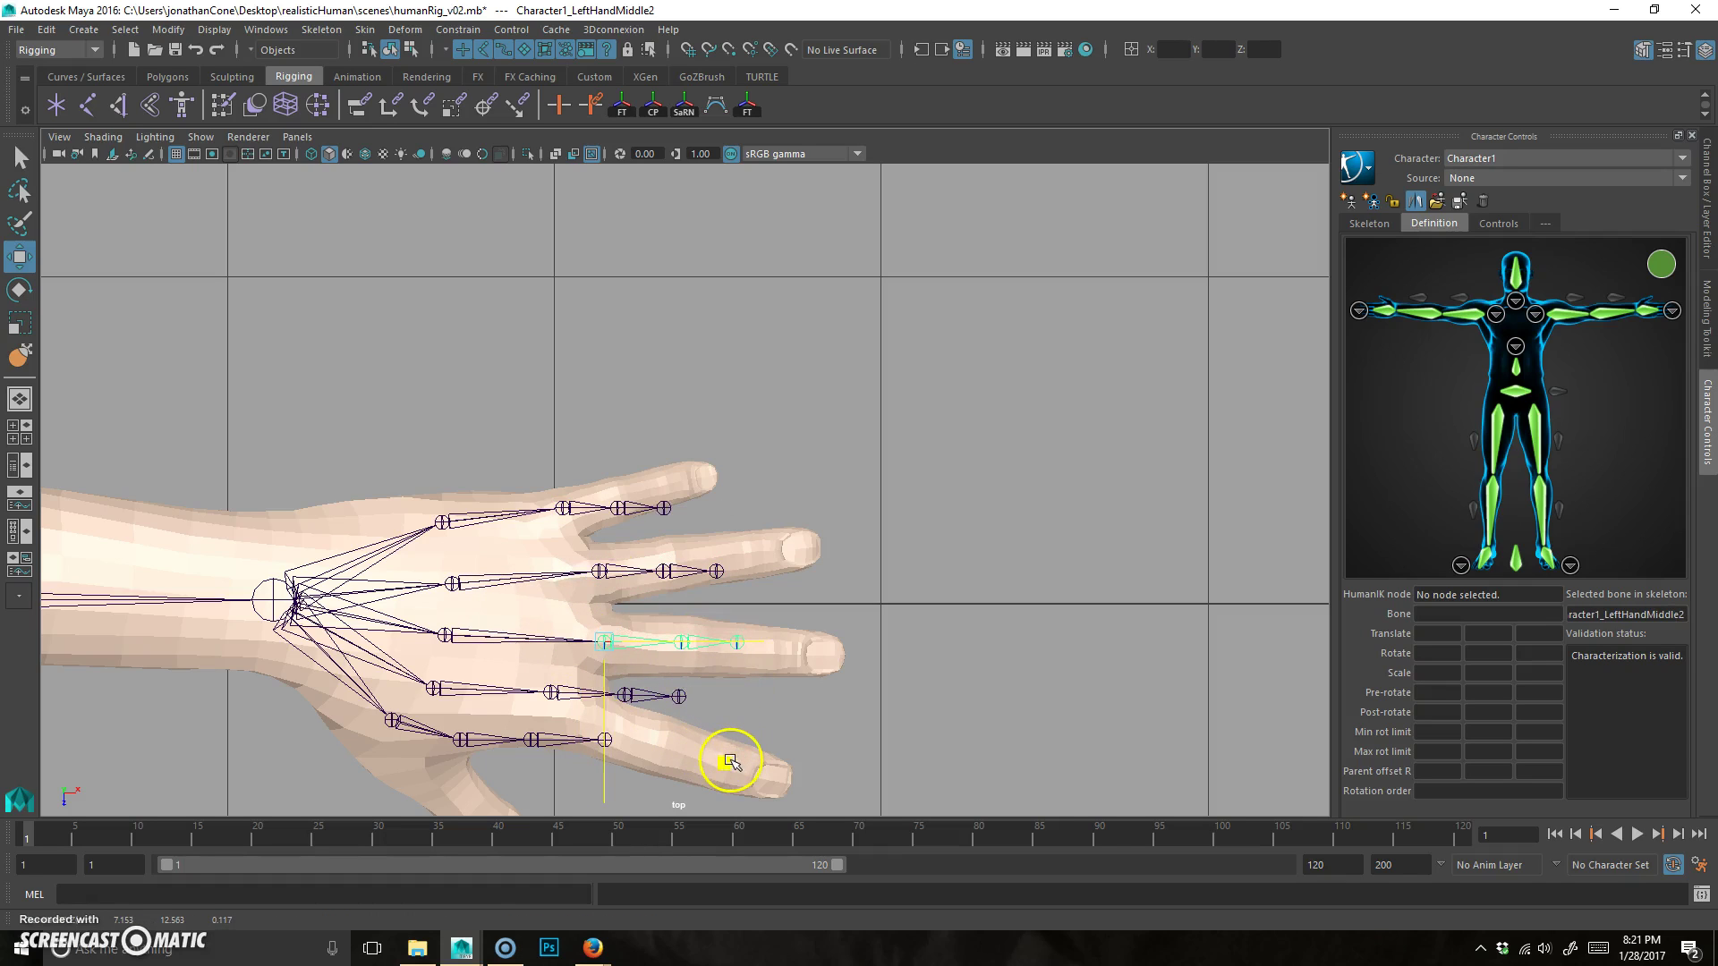
{"action": "left_click", "coordinate": [556, 695]}
{"action": "middle_click_drag", "start_coordinate": [683, 809], "coordinate": [716, 453]}
Rotate the second joints of the left pinky and ring fingers around Y so their chains run along the fingers.
{"action": "left_click", "coordinate": [694, 484]}
{"action": "key", "text": "e"}
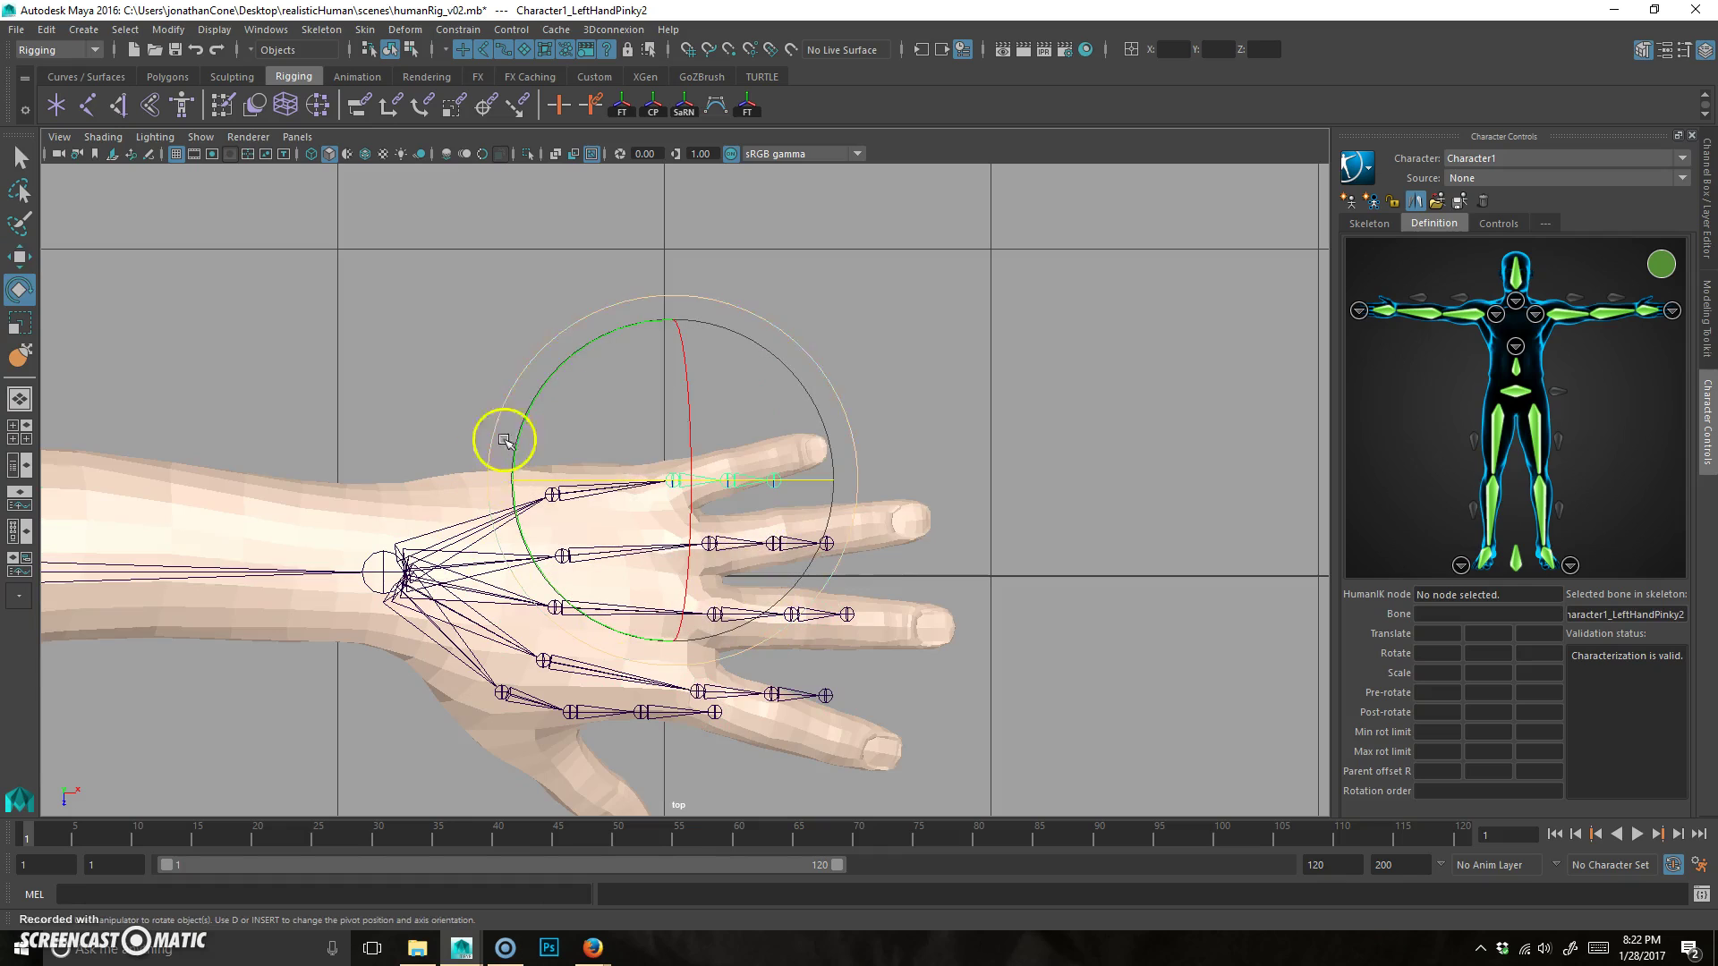
{"action": "left_click_drag", "start_coordinate": [546, 388], "coordinate": [817, 464]}
{"action": "key", "text": "q"}
{"action": "left_click", "coordinate": [729, 544]}
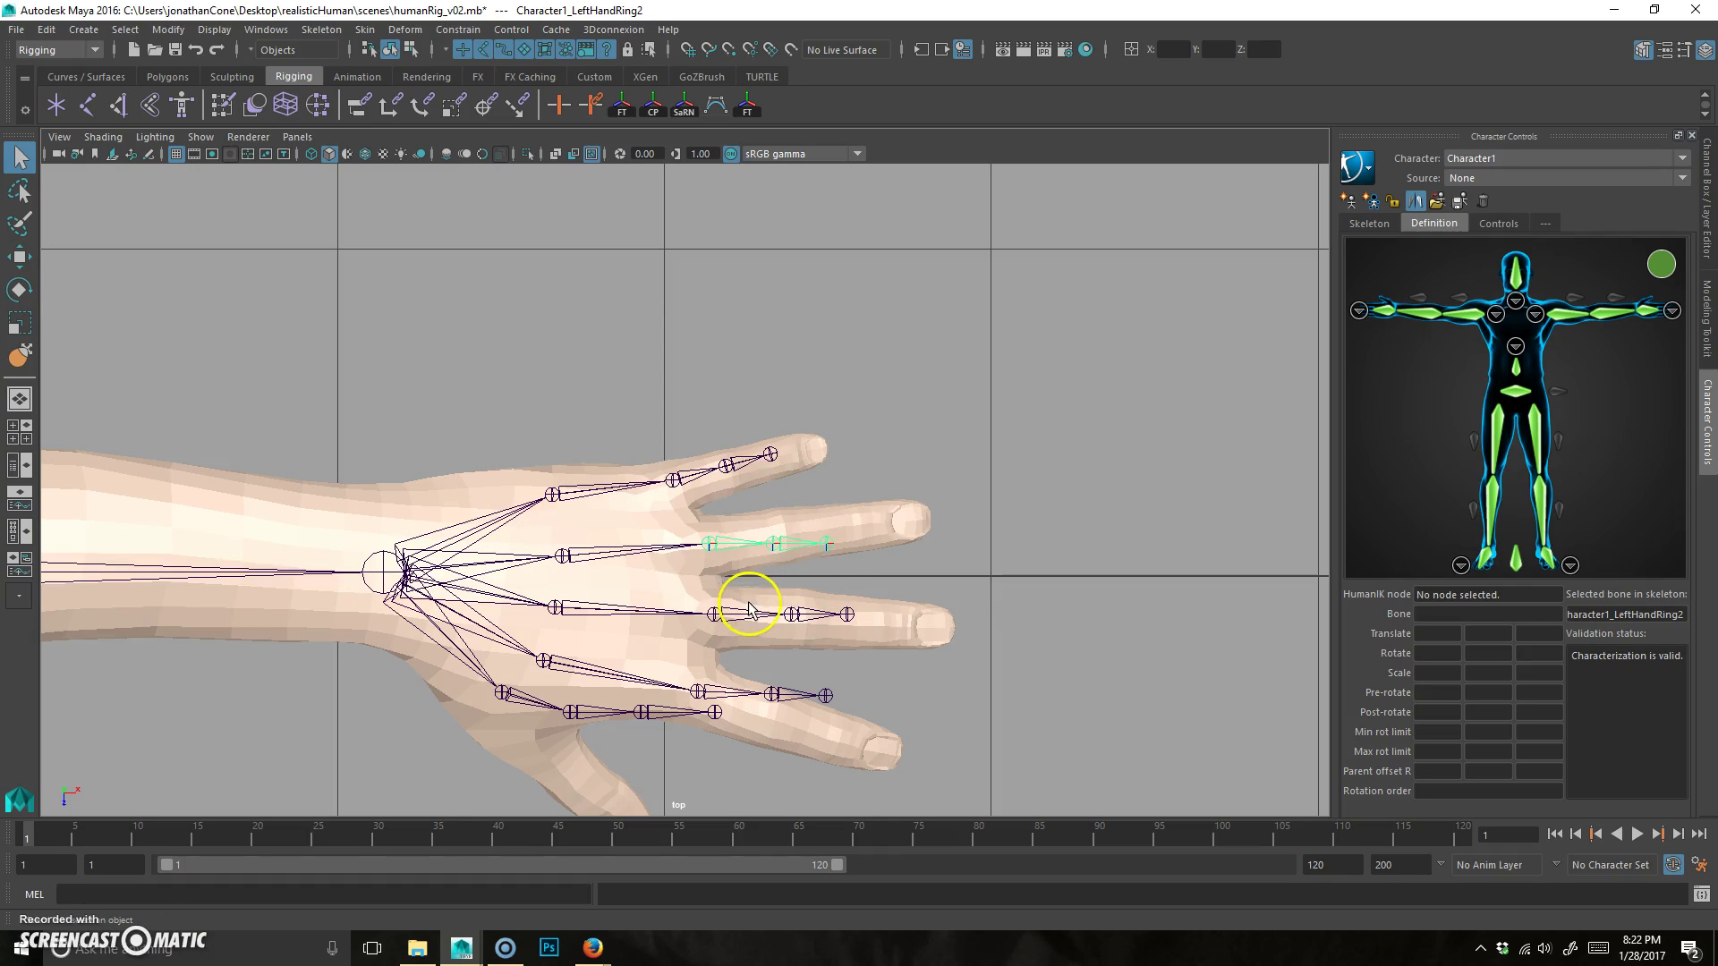
{"action": "key", "text": "e"}
{"action": "mouse_move", "coordinate": [632, 684]}
{"action": "left_mouse_down"}
{"action": "mouse_move", "coordinate": [633, 700]}
{"action": "mouse_move", "coordinate": [650, 691]}
{"action": "left_mouse_up"}
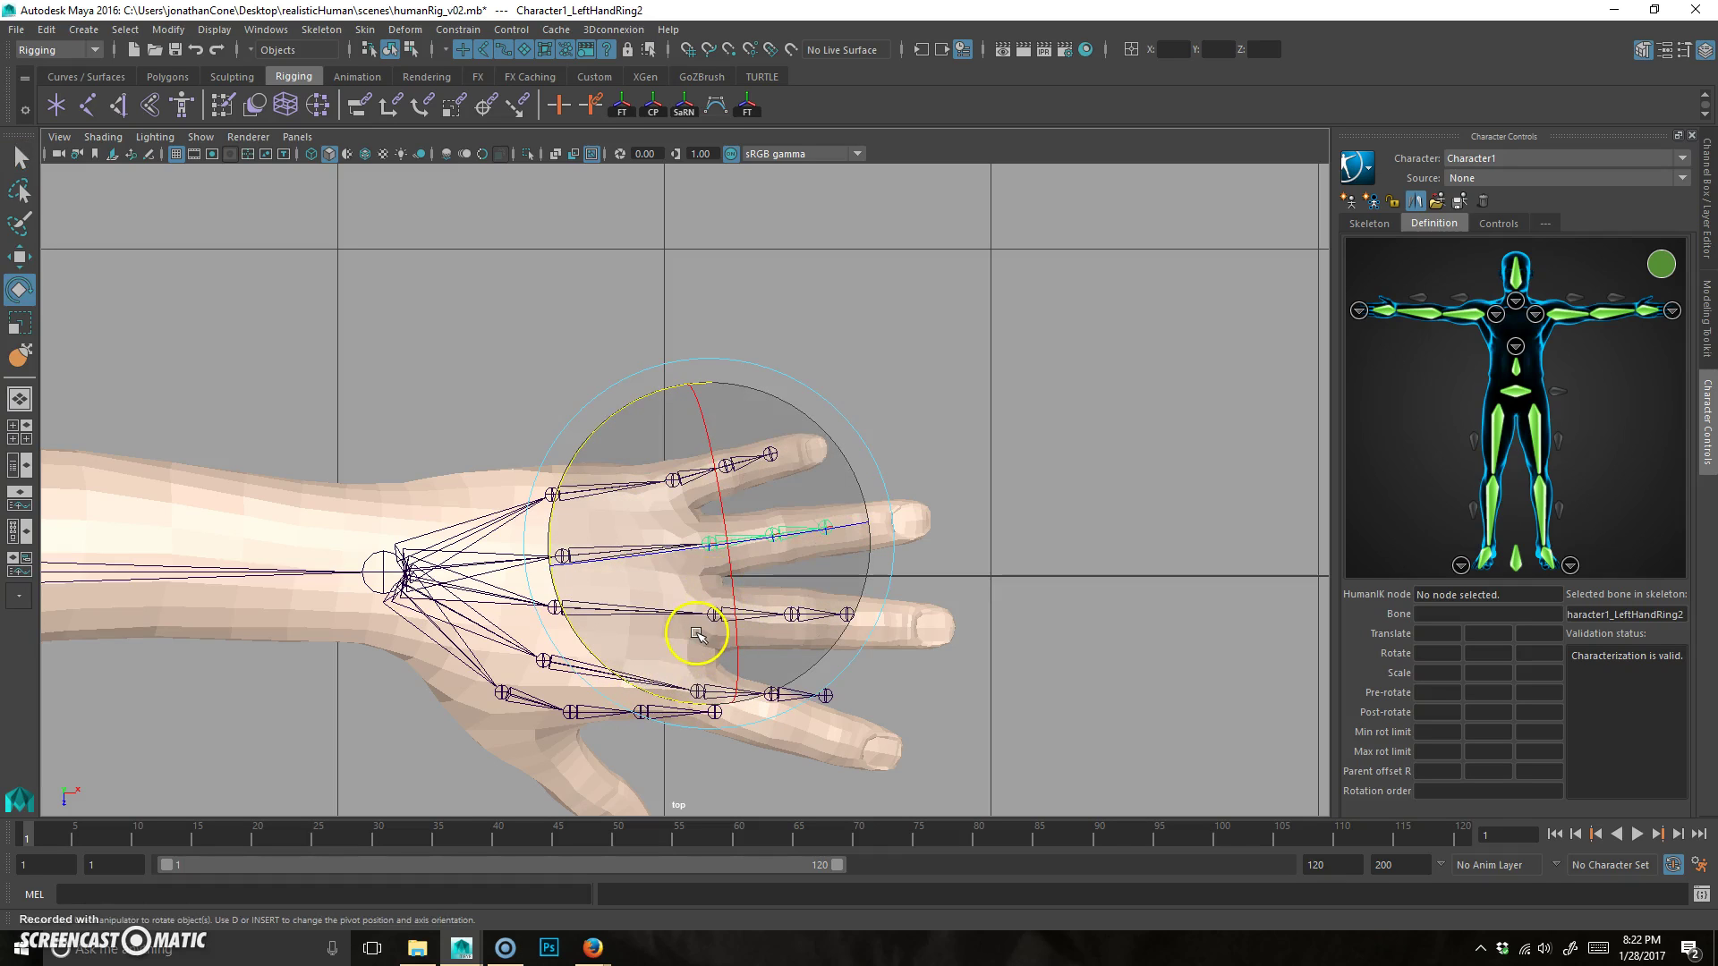
Rotate the second joints of the left middle and index fingers around Y so their chains run along the fingers.
{"action": "key", "text": "q"}
{"action": "key", "text": "e"}
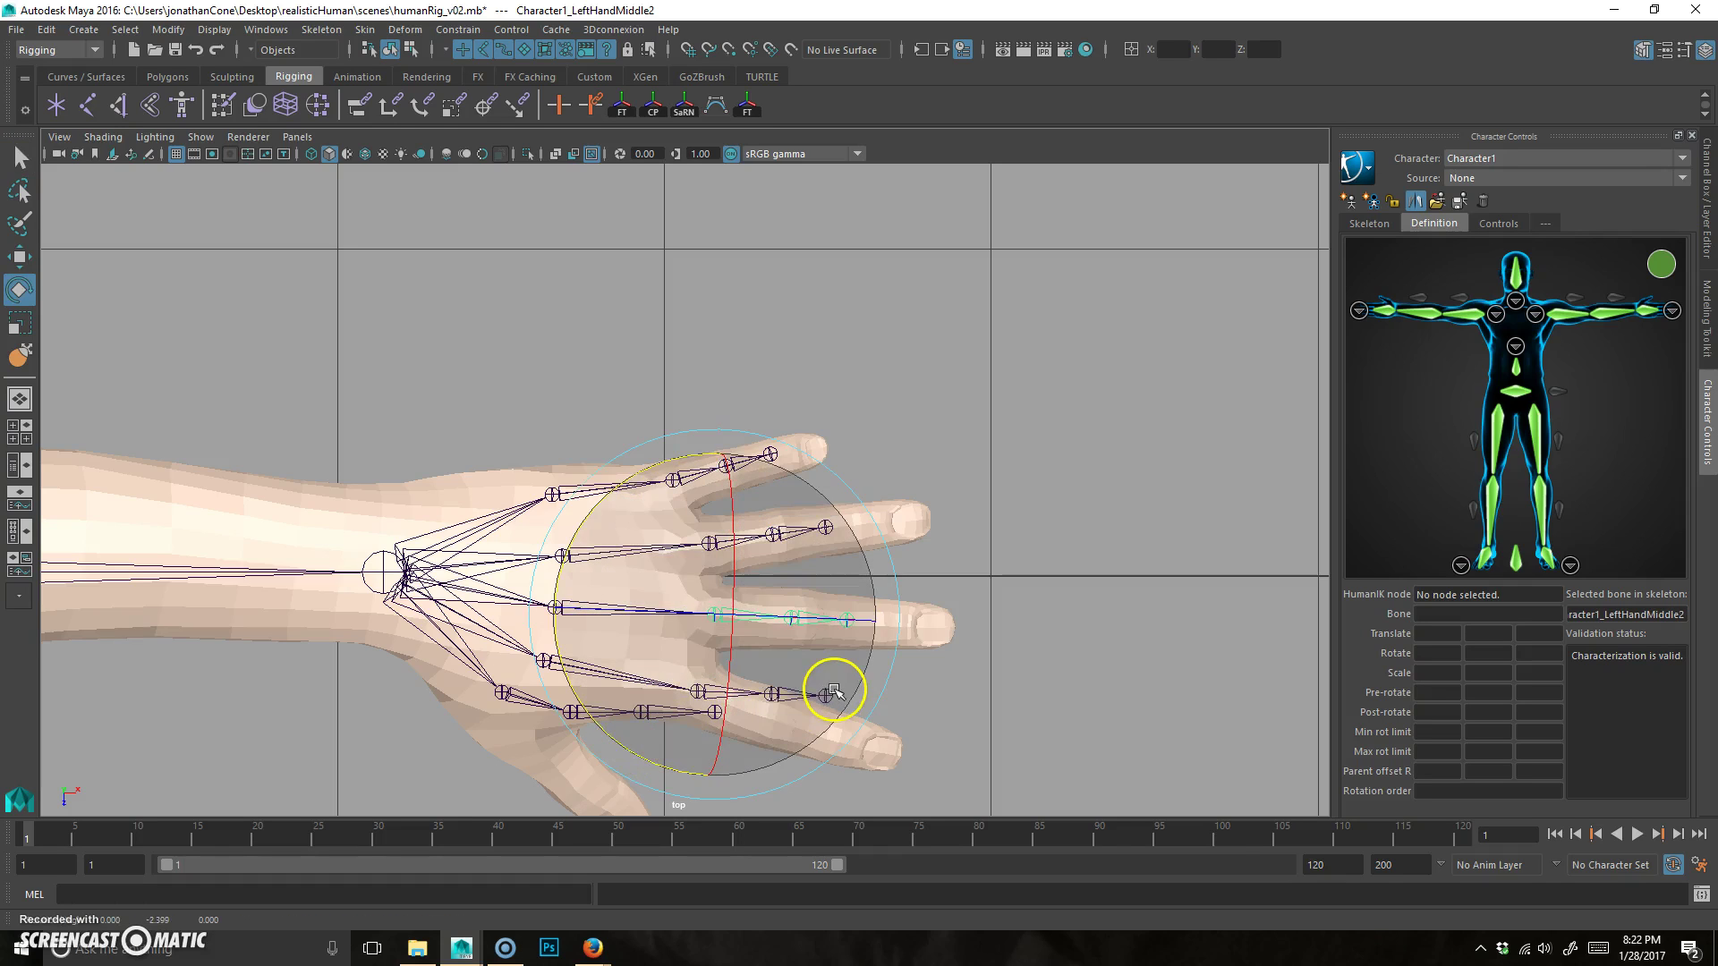
{"action": "key", "text": "q"}
{"action": "left_click", "coordinate": [697, 693]}
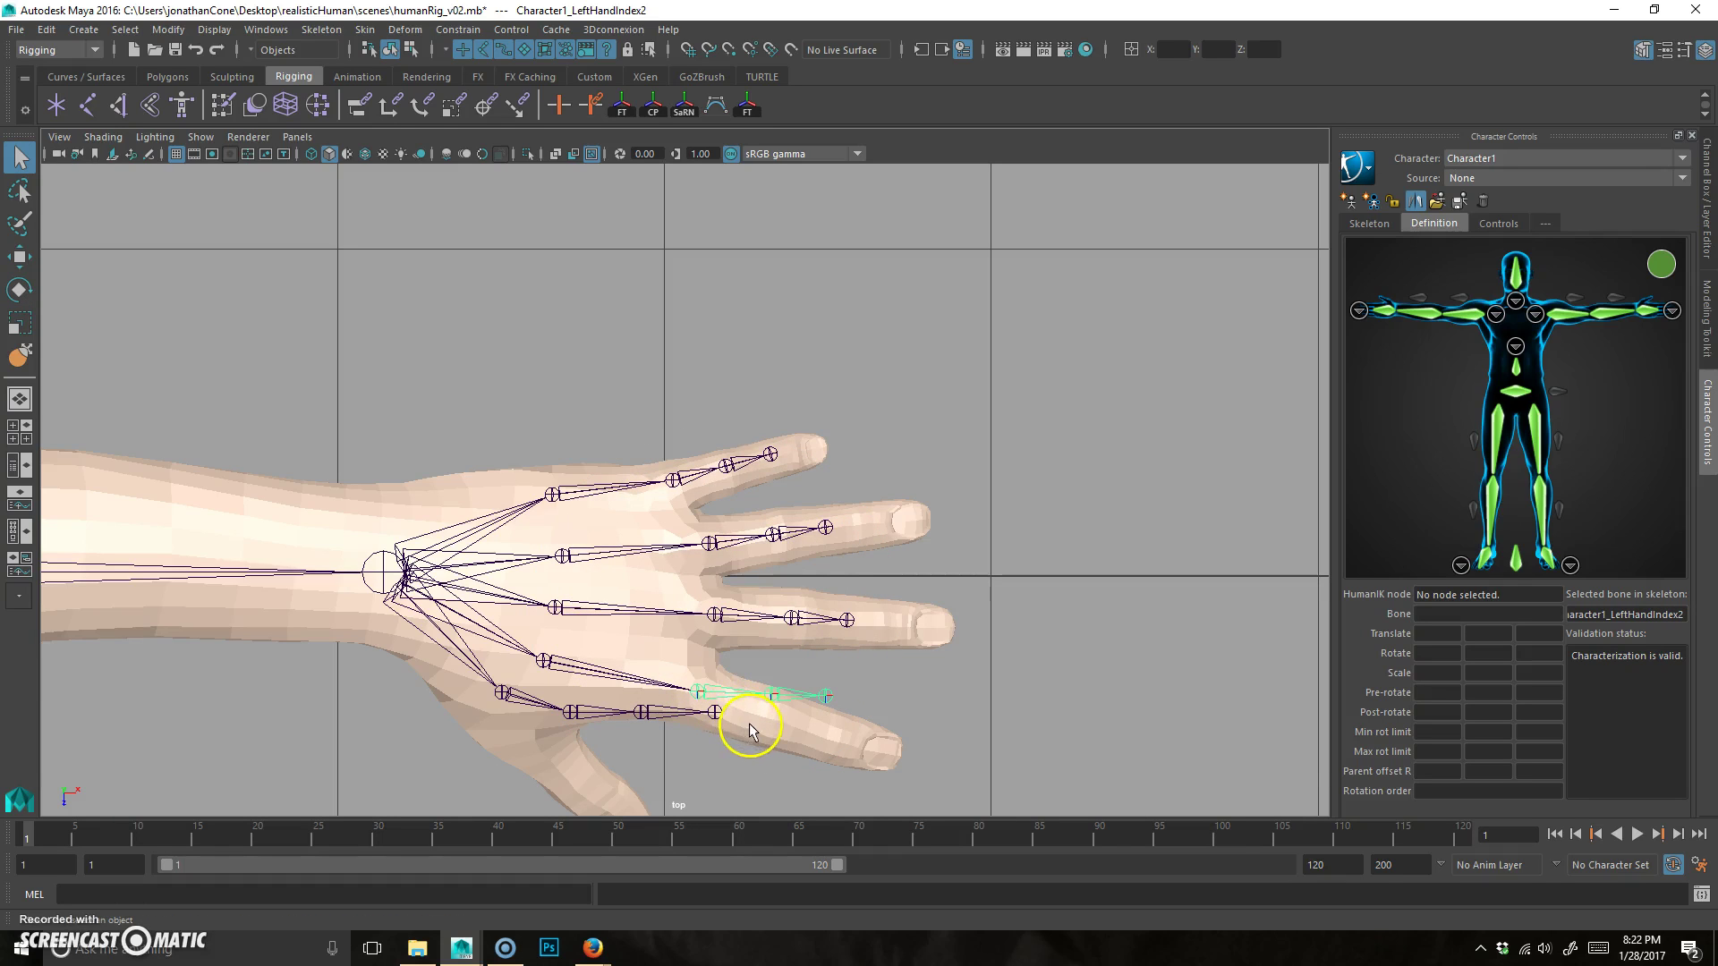
{"action": "key", "text": "e"}
{"action": "left_click_drag", "start_coordinate": [549, 755], "coordinate": [527, 719]}
In the perspective view, rotate the second joints of the left index and middle fingers downward to follow the fingers' slope.
{"action": "key", "text": "space"}
{"action": "key", "text": "space"}
{"action": "left_click_drag", "start_coordinate": [965, 382], "coordinate": [769, 315], "text": "alt"}
{"action": "left_click_drag", "start_coordinate": [731, 381], "coordinate": [740, 438]}
{"action": "left_click", "coordinate": [684, 455]}
{"action": "mouse_move", "coordinate": [823, 382]}
{"action": "left_mouse_down"}
{"action": "mouse_move", "coordinate": [823, 439]}
{"action": "mouse_move", "coordinate": [943, 445]}
{"action": "mouse_move", "coordinate": [848, 507]}
{"action": "left_mouse_up"}
Lower the second joints of the left middle and ring fingers along Y so they sit inside the mesh.
{"action": "key", "text": "w"}
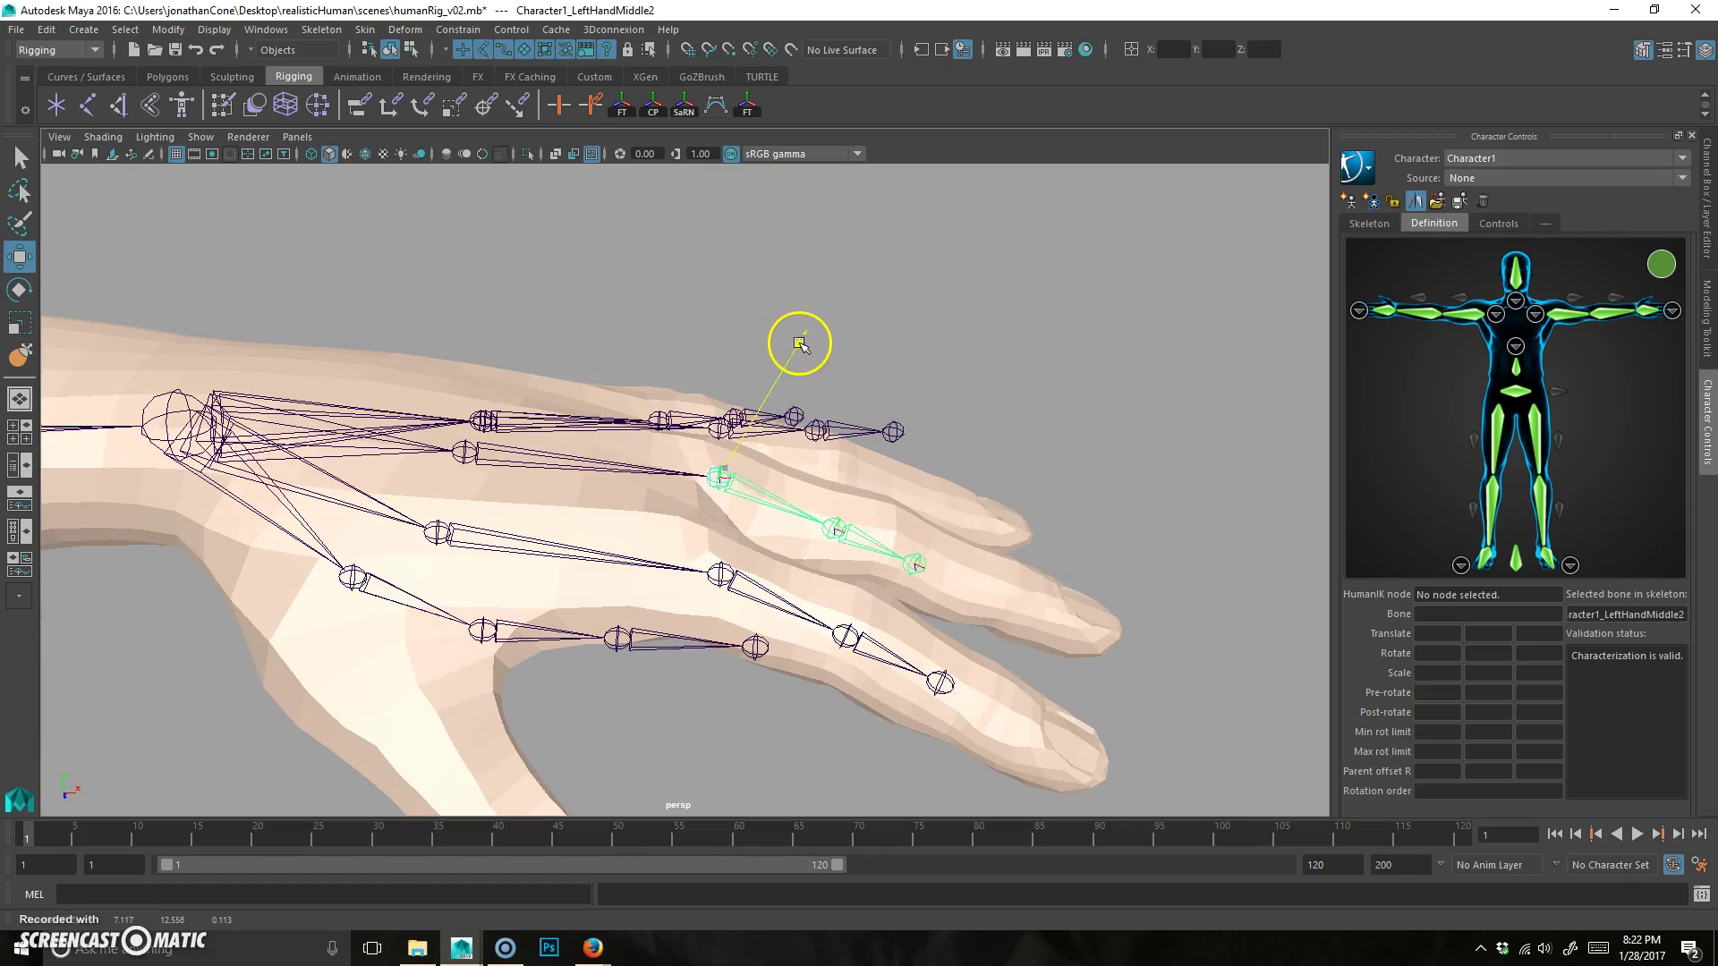
{"action": "left_click_drag", "start_coordinate": [800, 345], "coordinate": [849, 402], "text": "alt"}
{"action": "left_click_drag", "start_coordinate": [719, 495], "coordinate": [788, 403], "text": "alt"}
{"action": "left_click", "coordinate": [788, 441]}
{"action": "left_click_drag", "start_coordinate": [733, 265], "coordinate": [733, 276]}
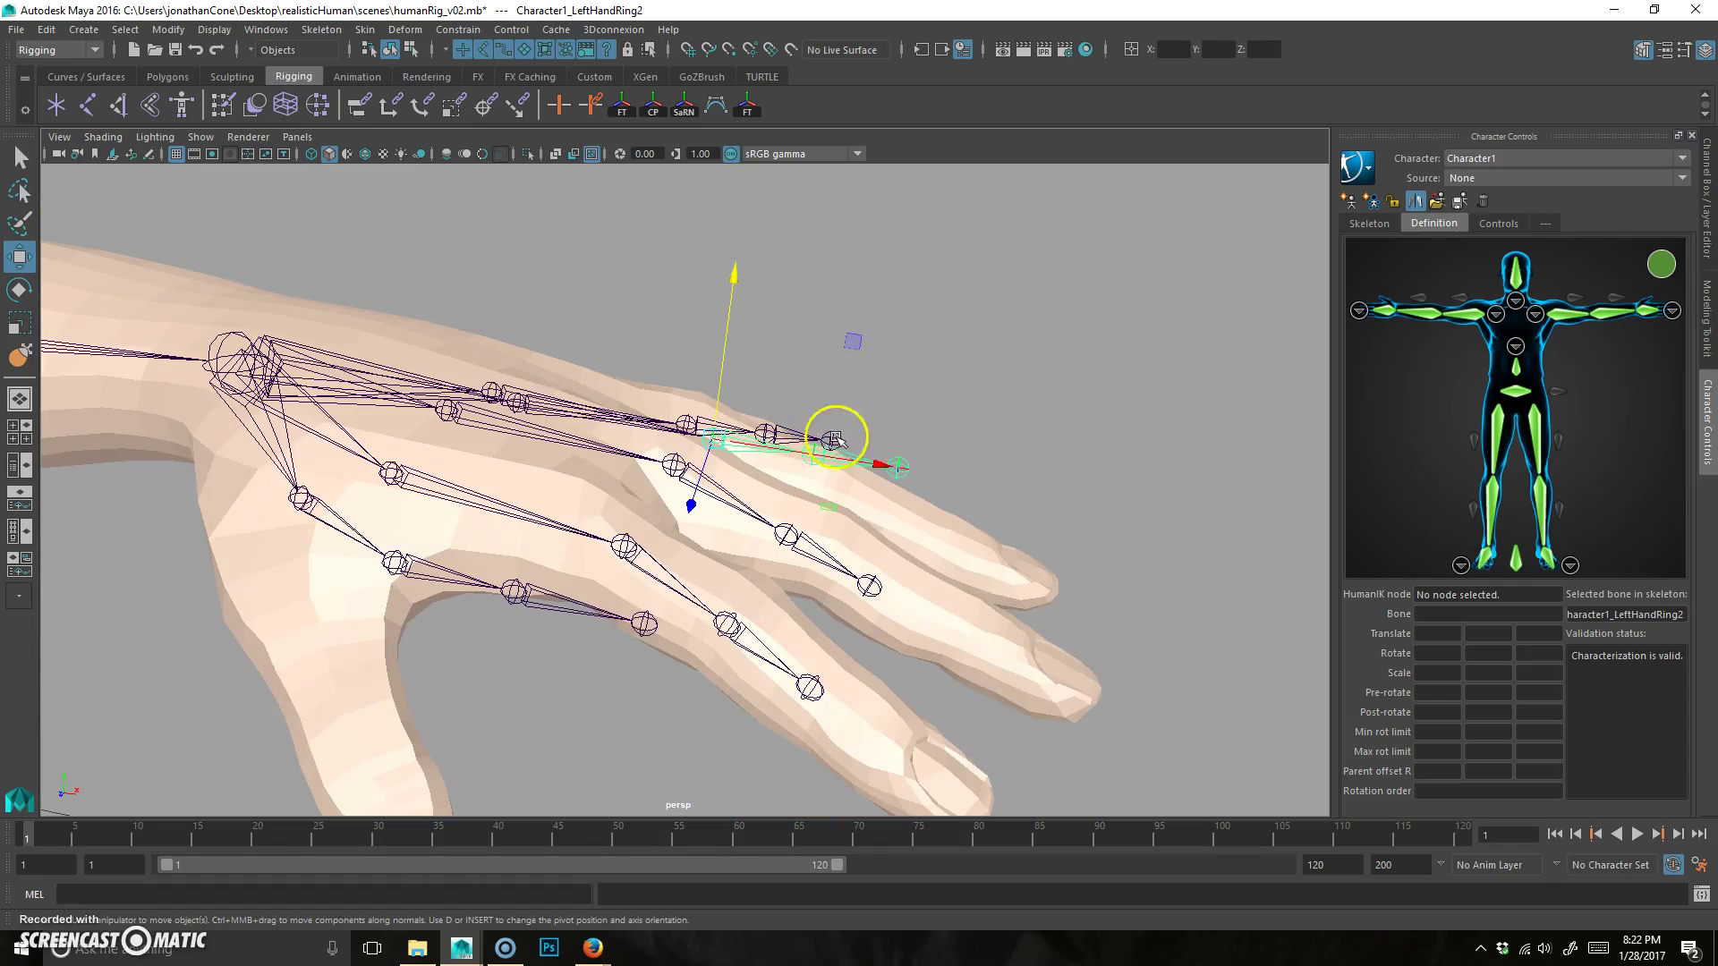
Reselect the left middle finger's second joint and refine its downward rotation around Z.
{"action": "left_click", "coordinate": [859, 467]}
{"action": "left_click_drag", "start_coordinate": [844, 483], "coordinate": [778, 420], "text": "alt"}
{"action": "left_click", "coordinate": [711, 488]}
{"action": "left_click_drag", "start_coordinate": [711, 488], "coordinate": [866, 499], "text": "alt"}
{"action": "key", "text": "e"}
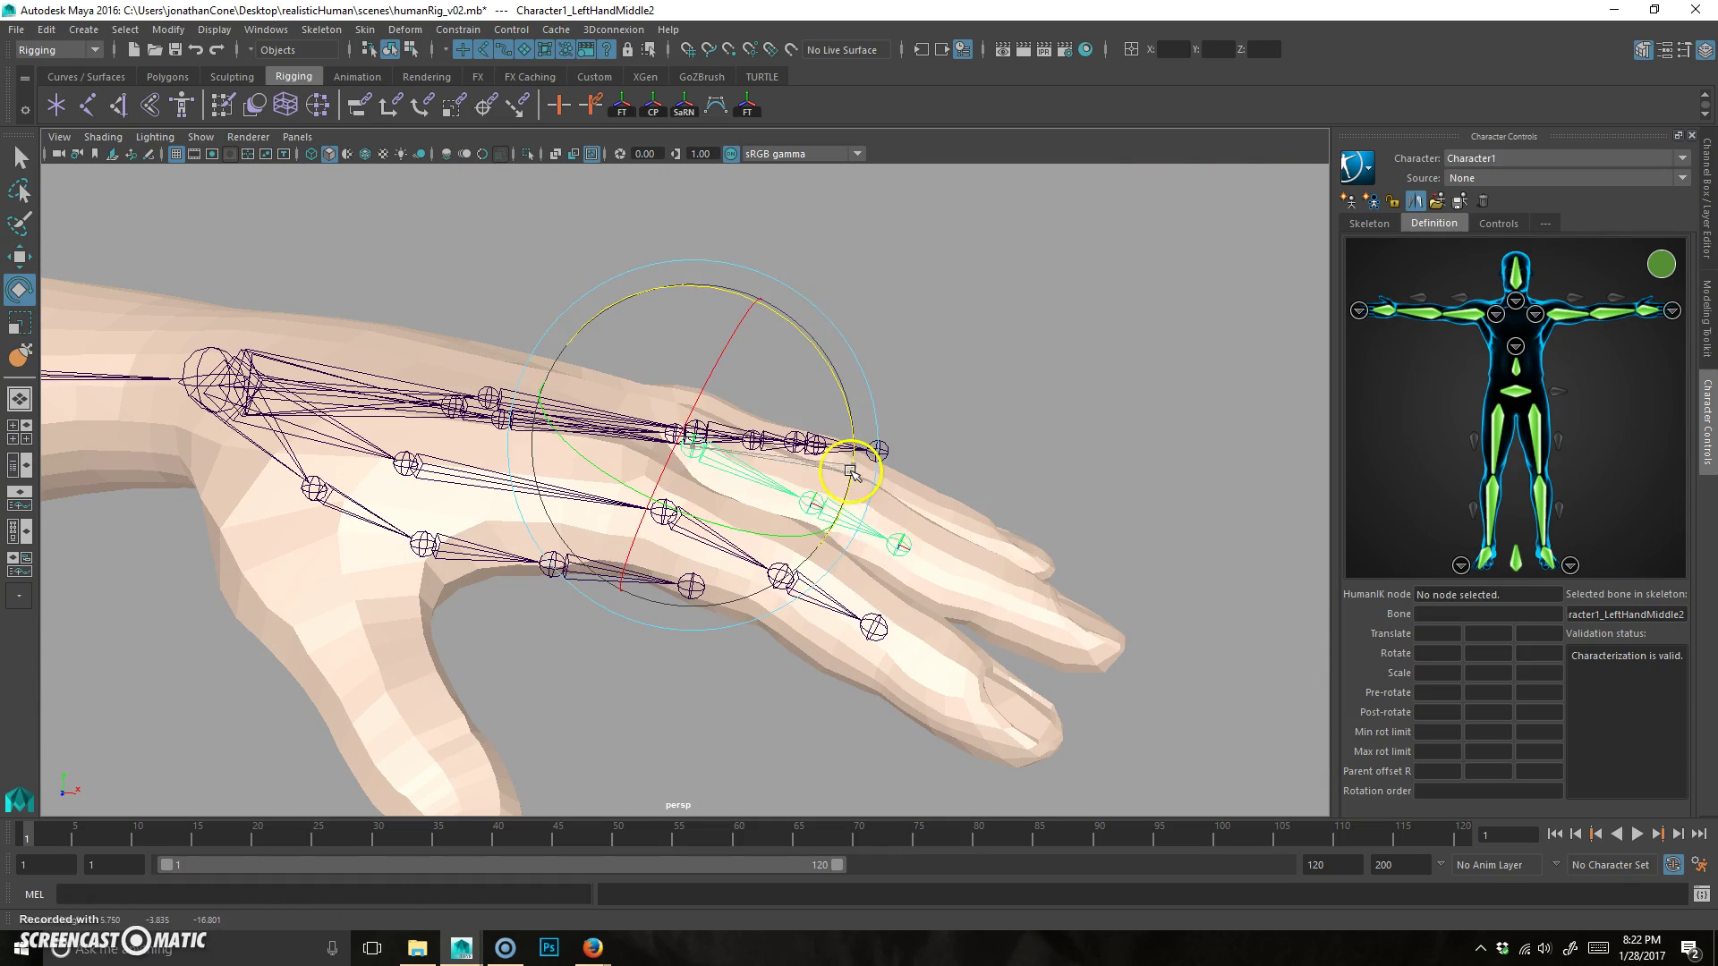
Rotate the second joints of the left ring and pinky fingers downward around Z to follow the fingers.
{"action": "left_click_drag", "start_coordinate": [893, 436], "coordinate": [963, 299], "text": "alt"}
{"action": "left_click", "coordinate": [963, 299]}
{"action": "left_click", "coordinate": [805, 432]}
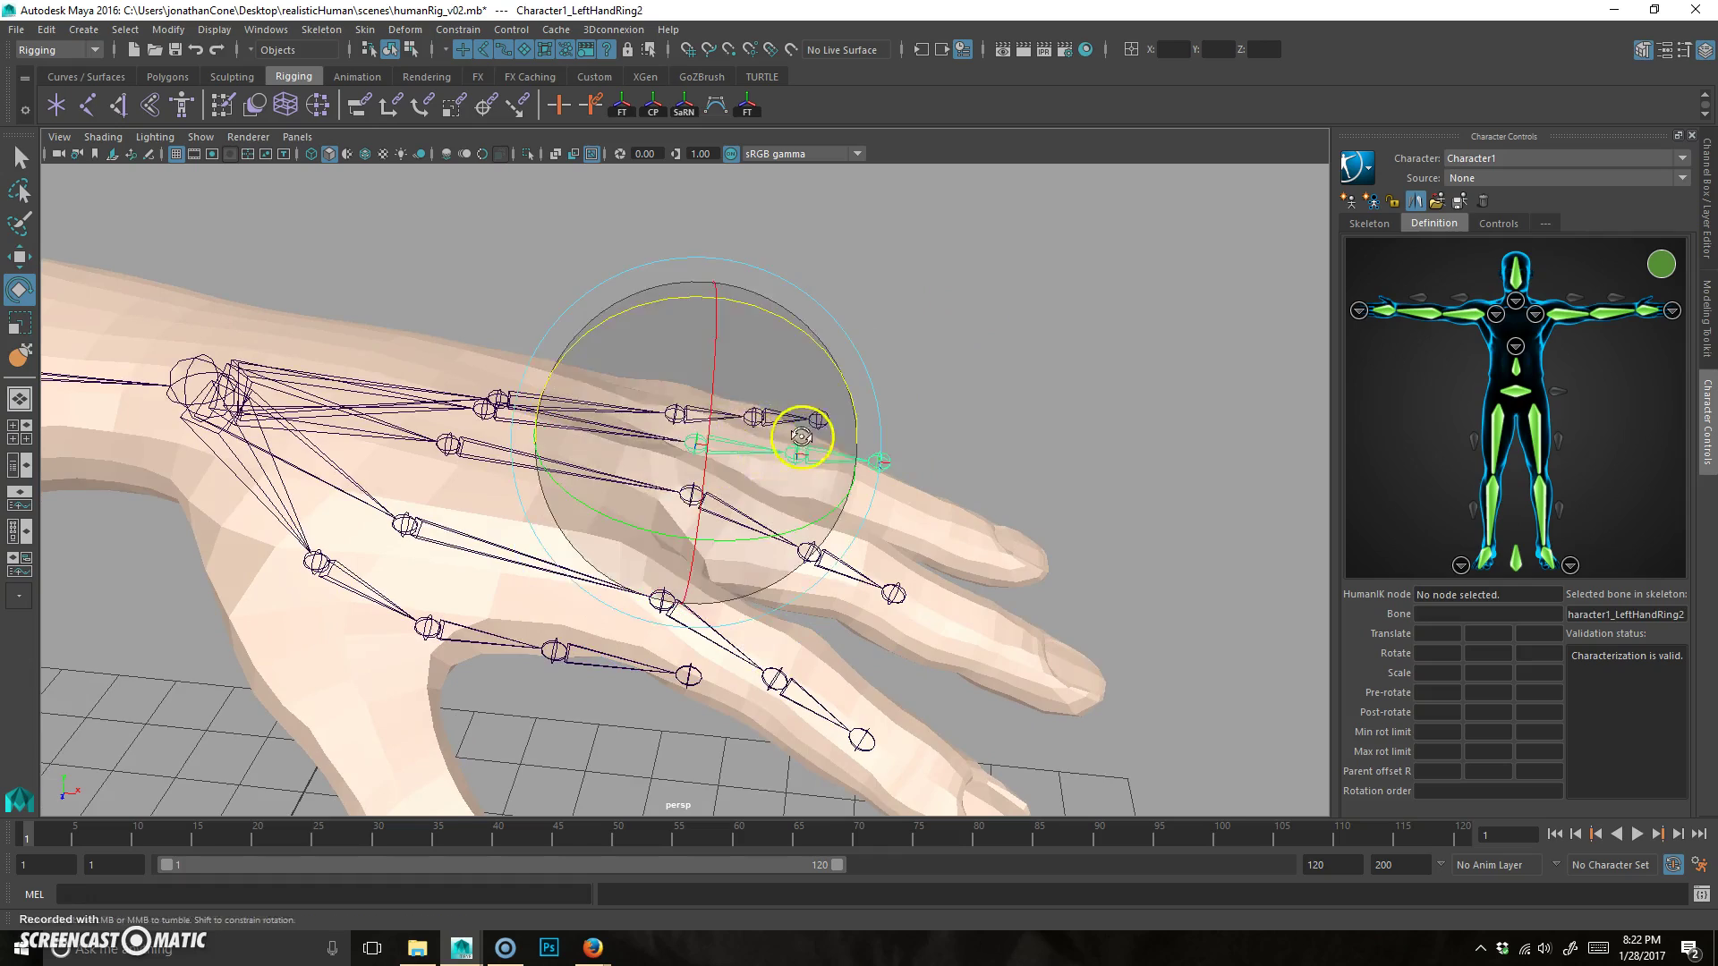
{"action": "left_click_drag", "start_coordinate": [805, 431], "coordinate": [814, 338], "text": "alt"}
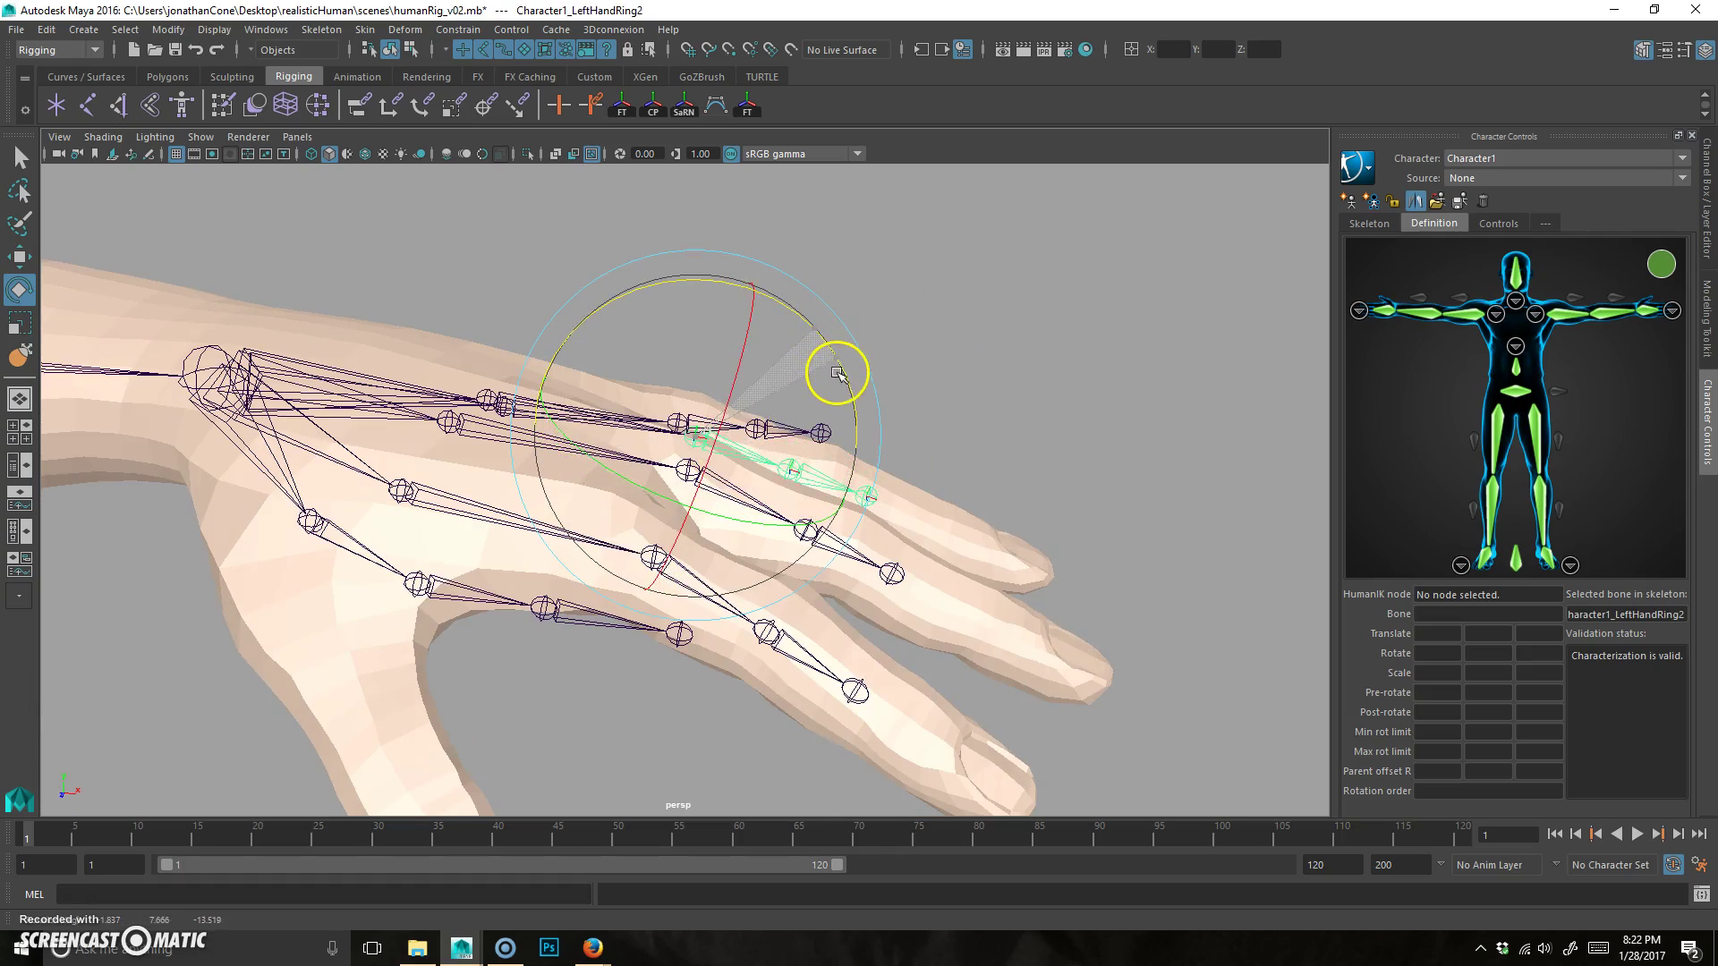
{"action": "mouse_move", "coordinate": [909, 410]}
{"action": "left_mouse_down", "text": "alt"}
{"action": "mouse_move", "coordinate": [786, 372]}
{"action": "mouse_move", "coordinate": [894, 437]}
{"action": "mouse_move", "coordinate": [891, 385]}
{"action": "left_mouse_up", "text": "alt"}
{"action": "left_click", "coordinate": [775, 444]}
{"action": "left_click_drag", "start_coordinate": [775, 445], "coordinate": [851, 498], "text": "alt"}
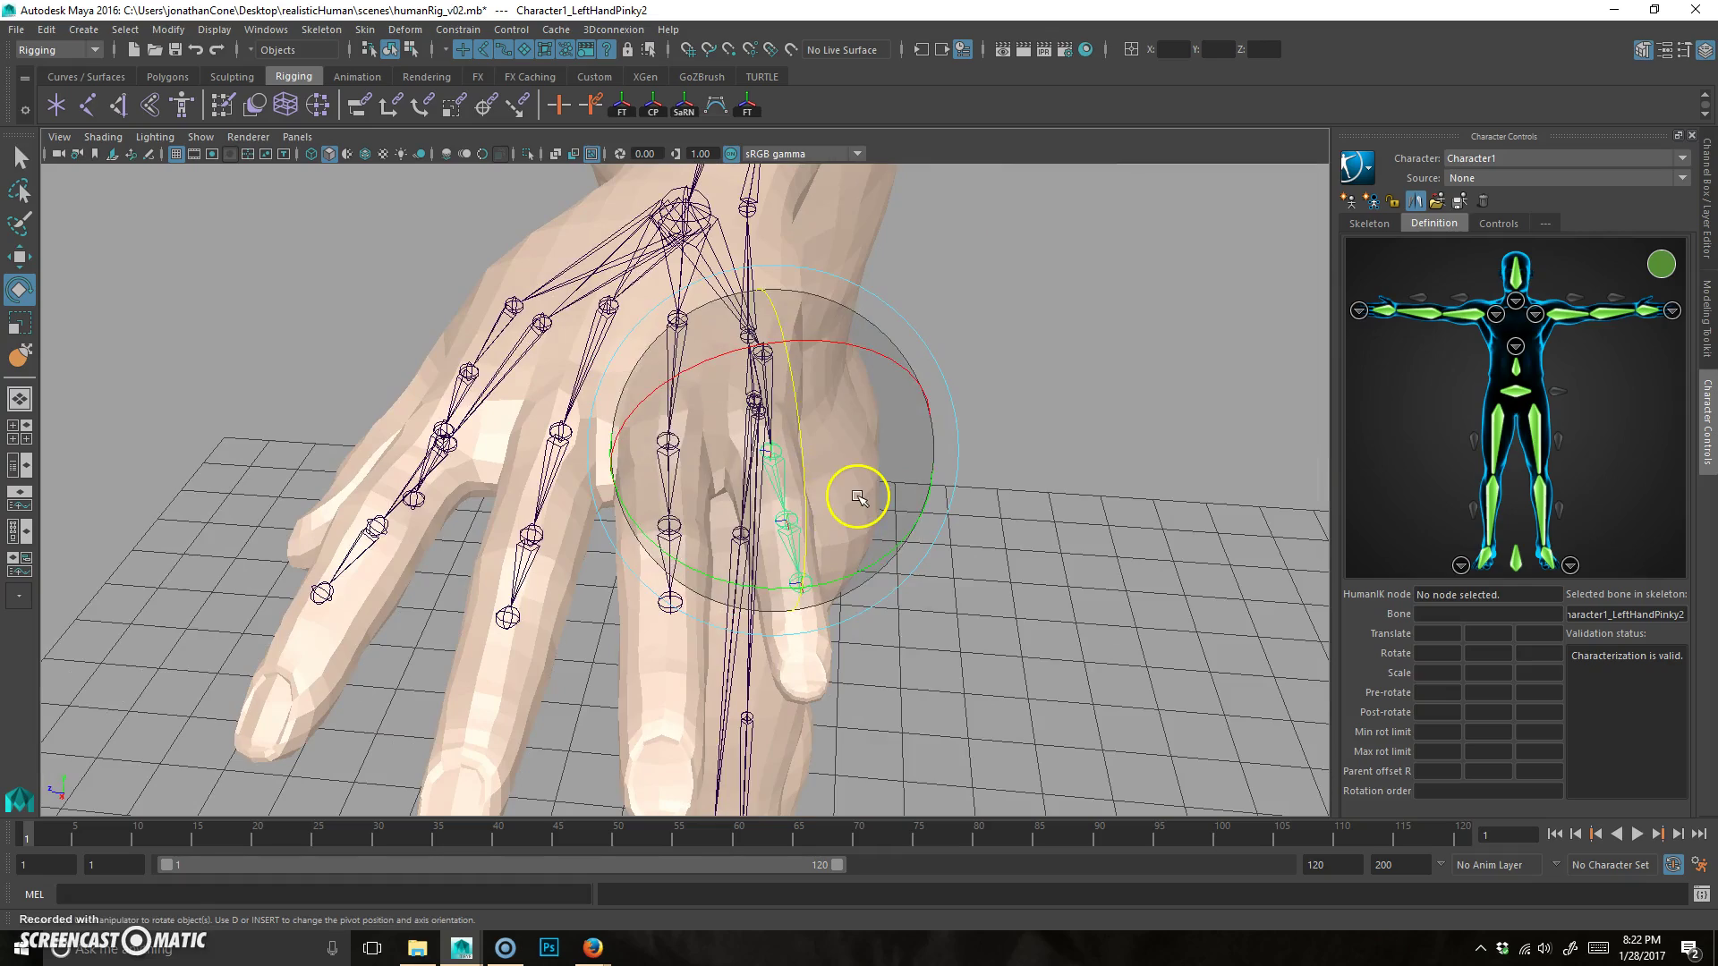
Slide the left pinky's third joint along X and rotate it about -7.6 degrees around Z to follow the finger.
{"action": "key", "text": "Down"}
{"action": "left_click_drag", "start_coordinate": [913, 606], "coordinate": [483, 562], "text": "alt"}
{"action": "key", "text": "w"}
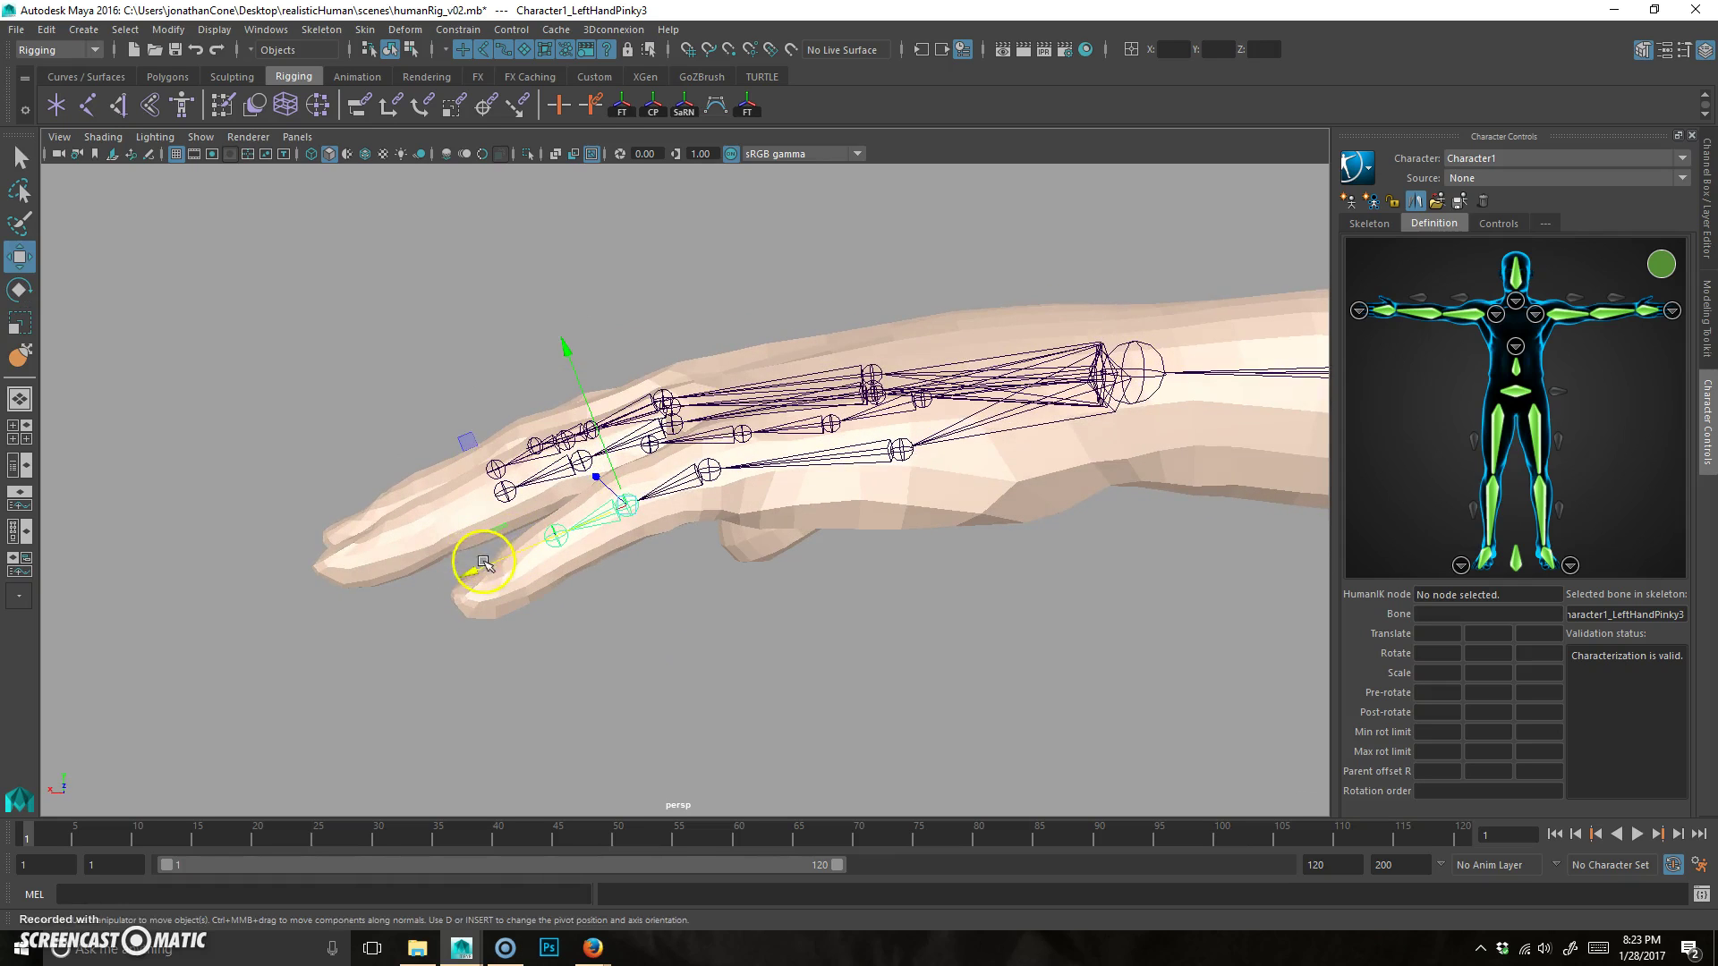
{"action": "key", "text": "e"}
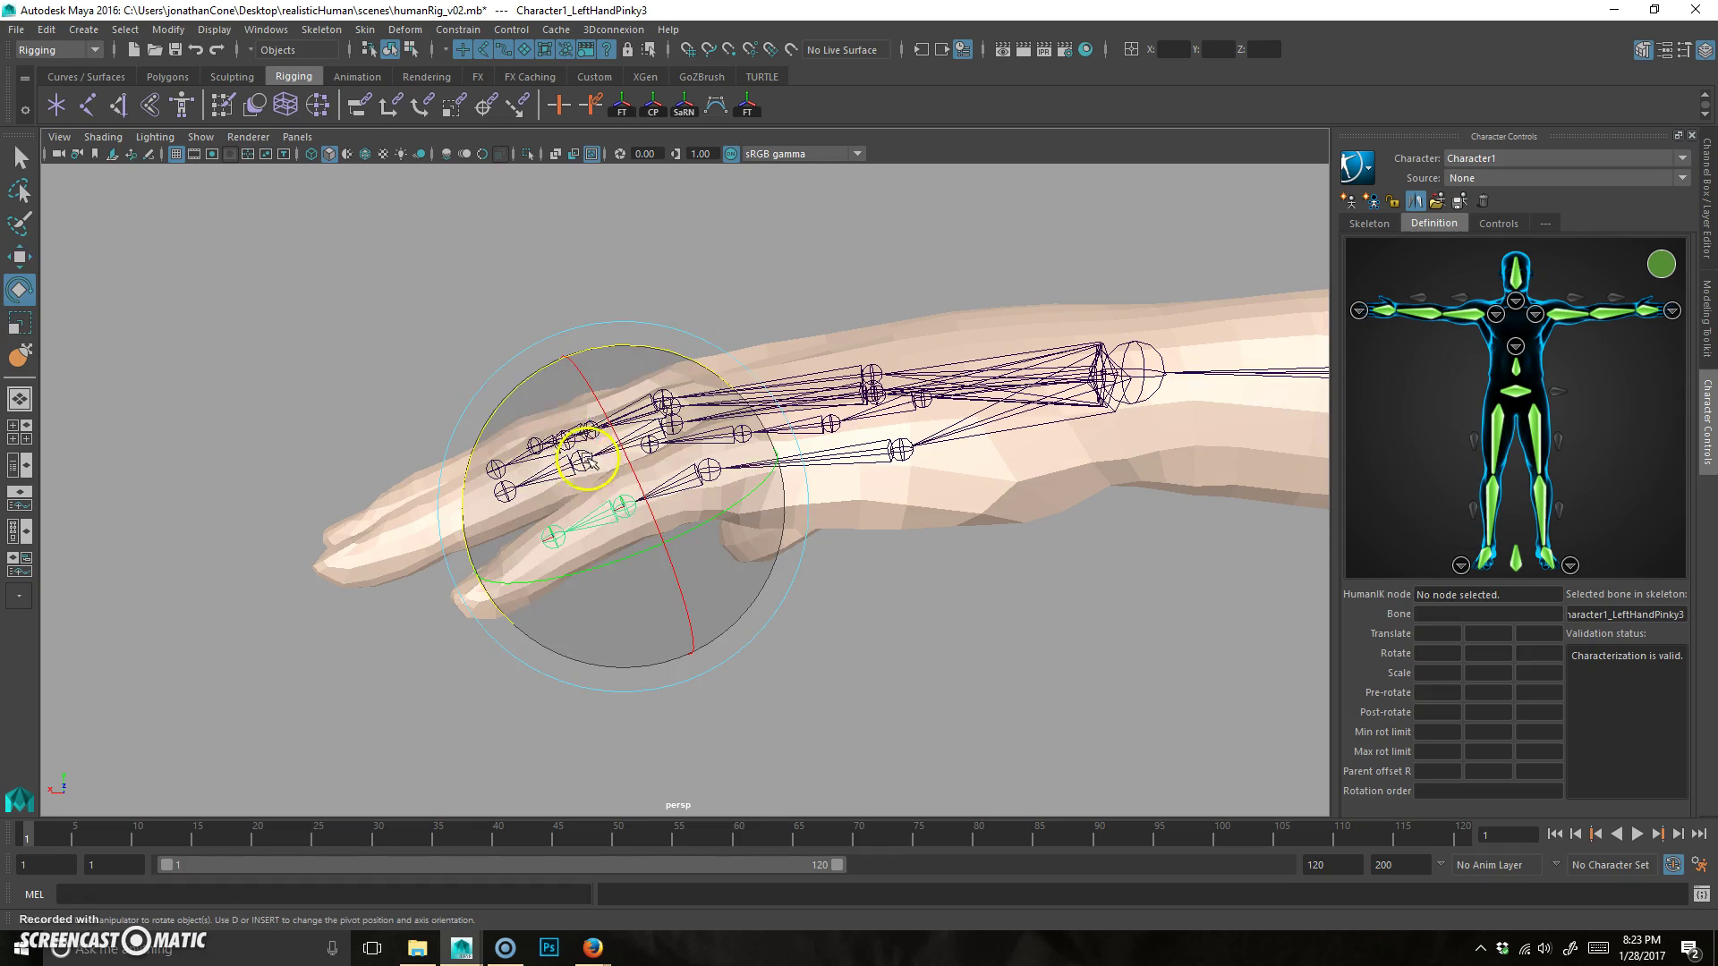
{"action": "left_click_drag", "start_coordinate": [511, 402], "coordinate": [506, 393]}
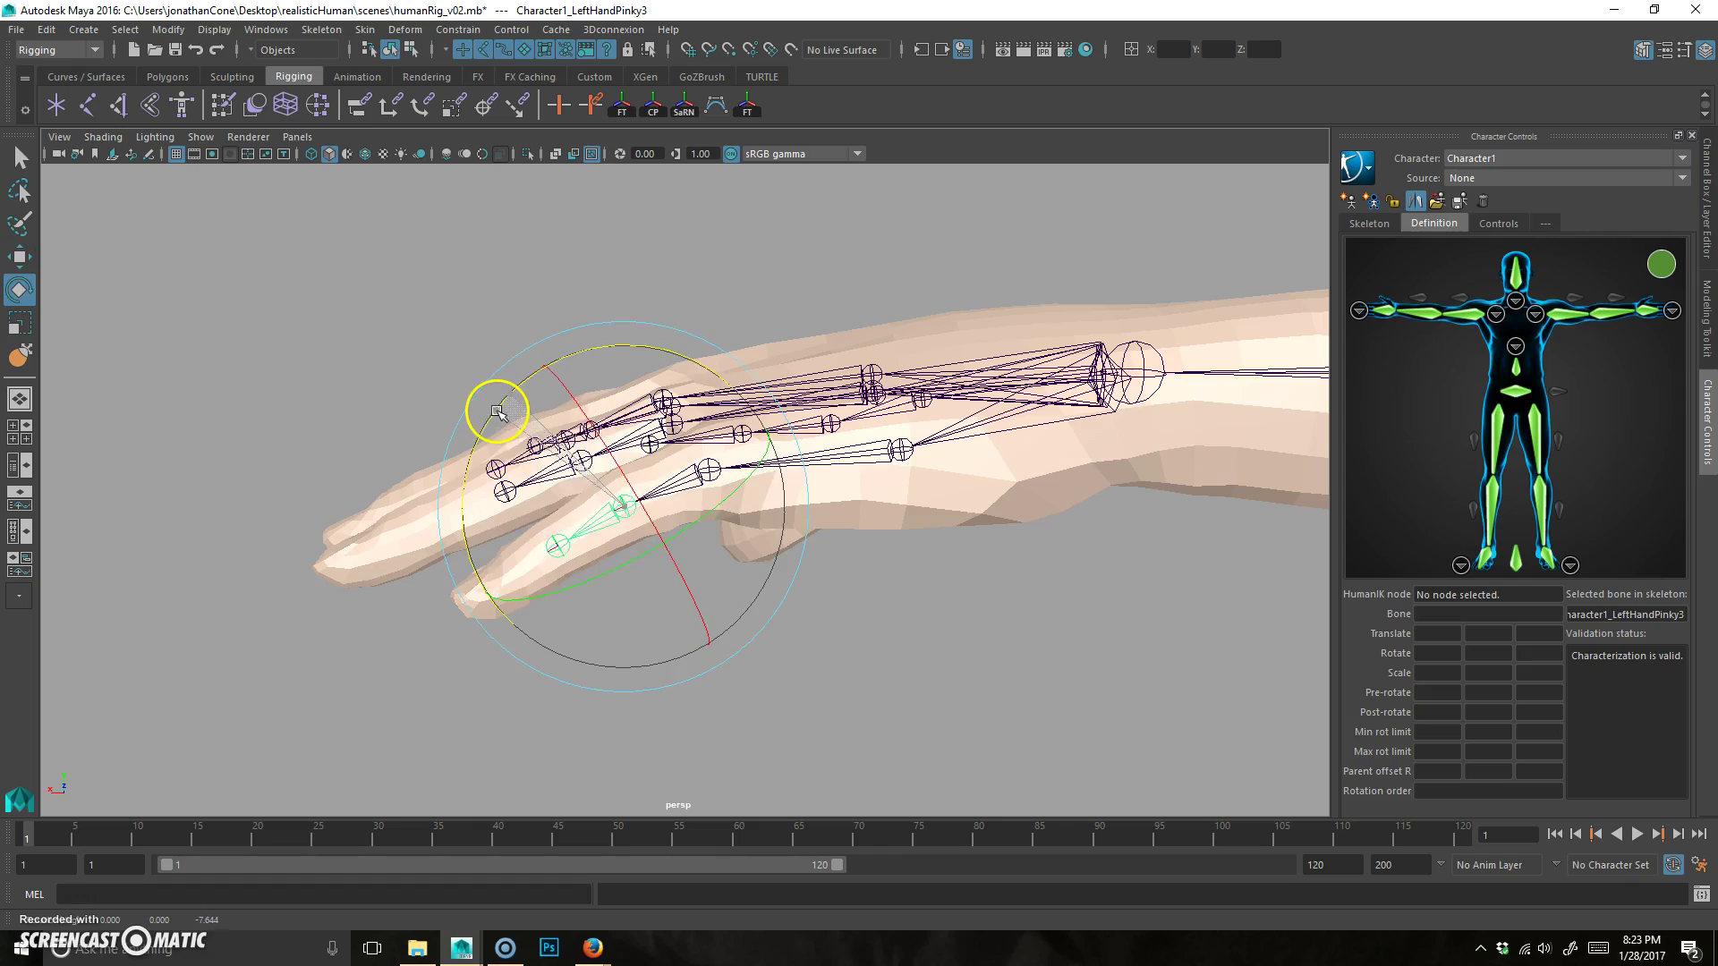
Select the left pinky's tip joint and move it along X toward the fingertip.
{"action": "key", "text": "Up"}
{"action": "key", "text": "Down"}
{"action": "key", "text": "Down"}
{"action": "key", "text": "w"}
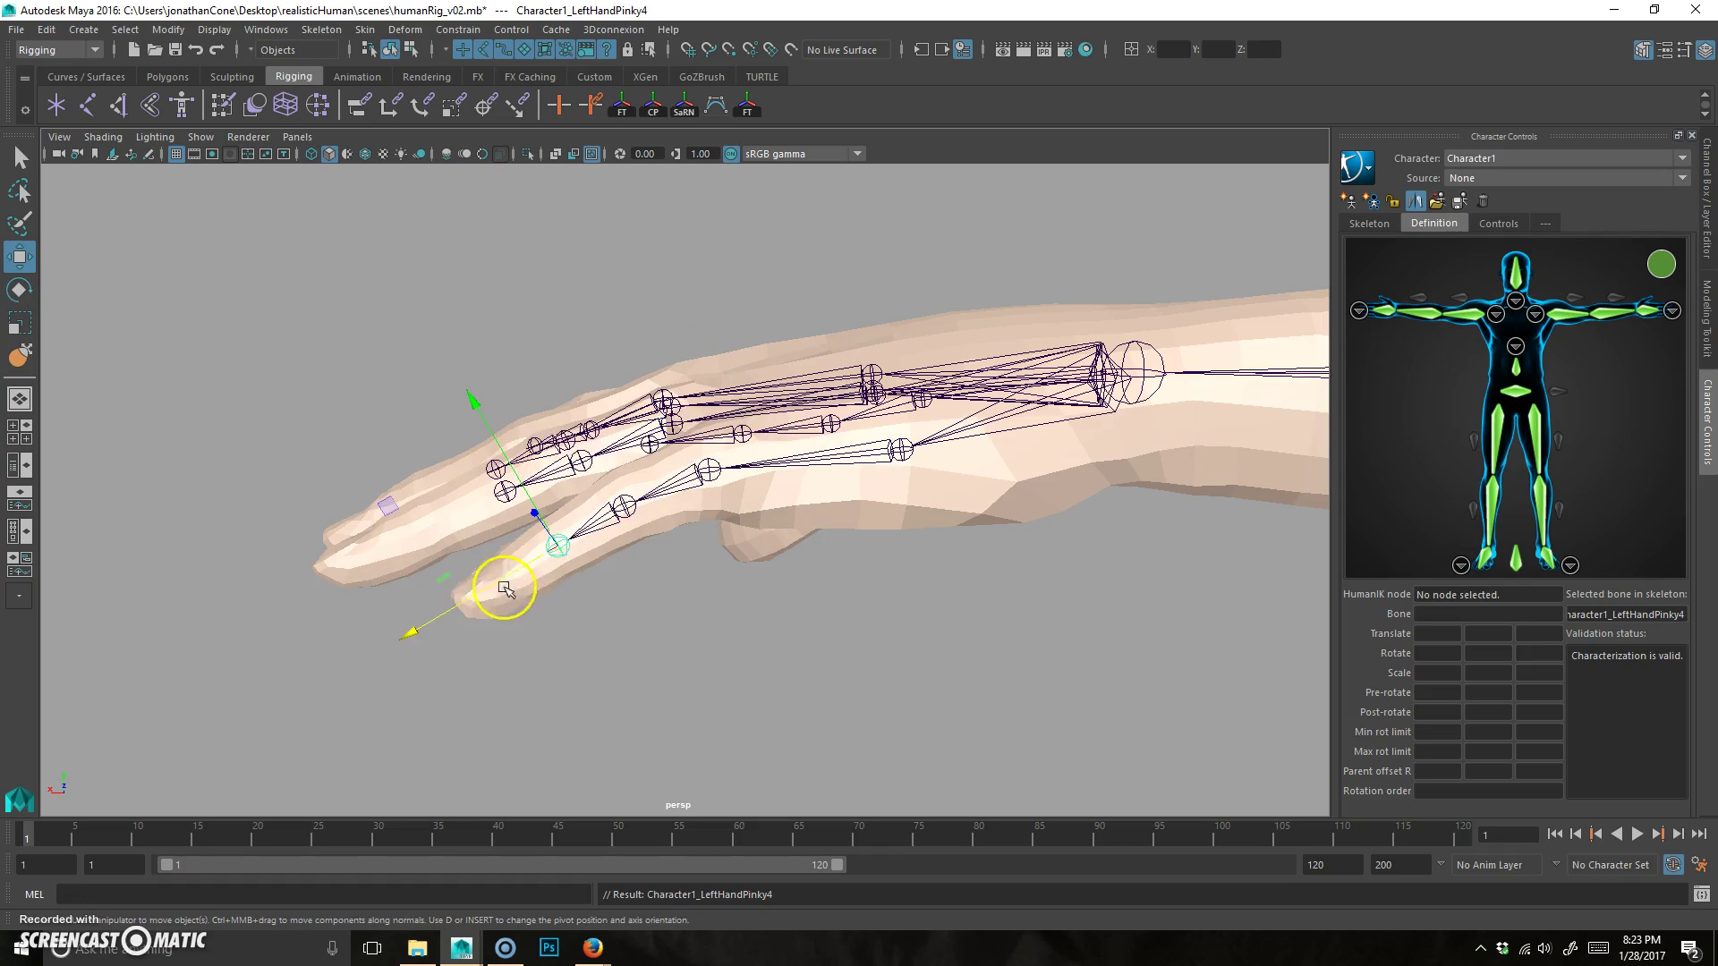
{"action": "left_click_drag", "start_coordinate": [411, 623], "coordinate": [450, 517]}
Adjust the left ring finger's third joint along X and around Z, and move its tip joint toward the fingertip.
{"action": "left_click", "coordinate": [567, 494]}
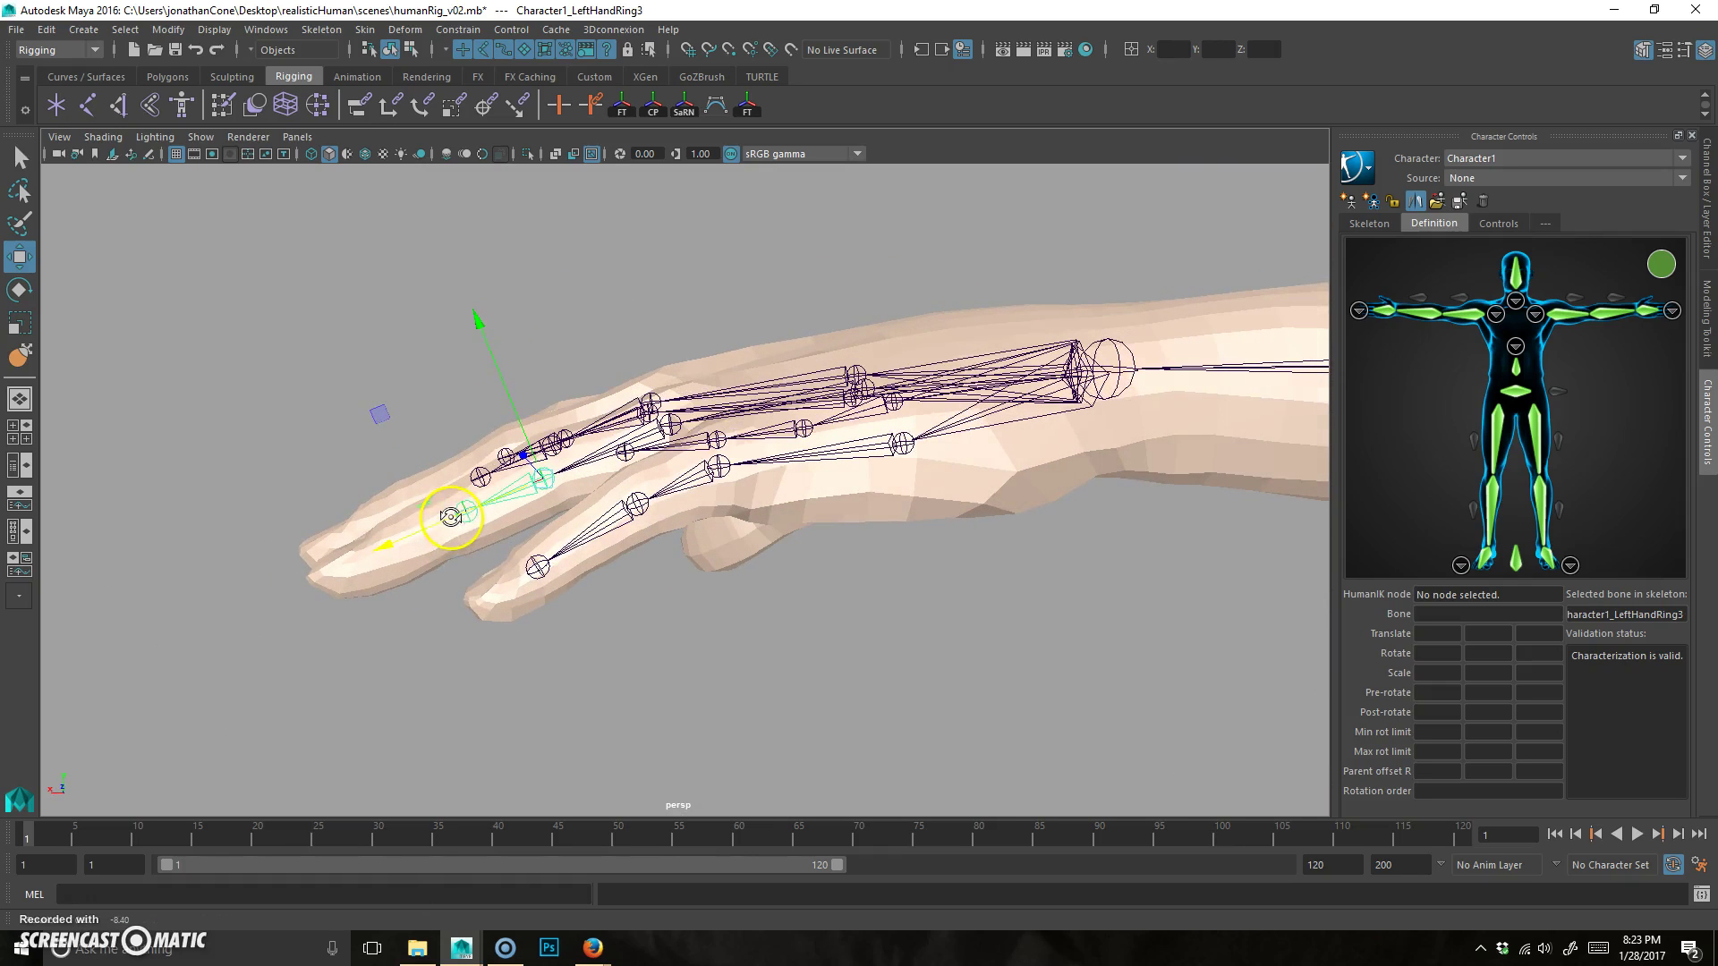
{"action": "key", "text": "e"}
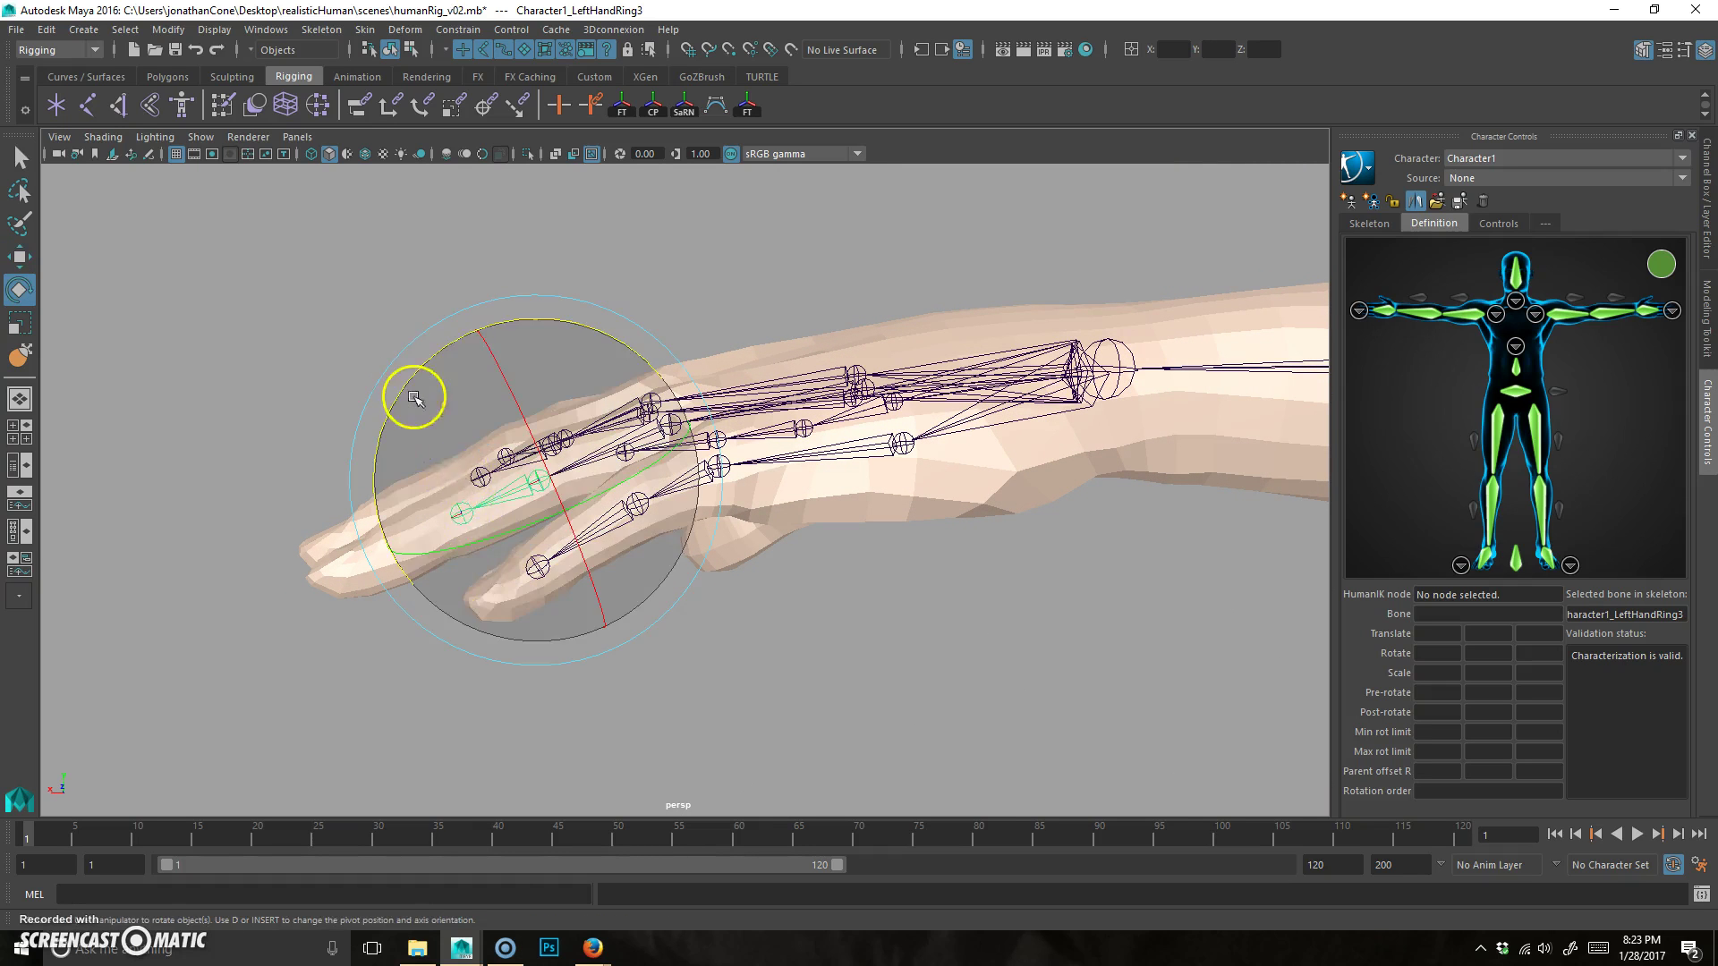
{"action": "key", "text": "Down"}
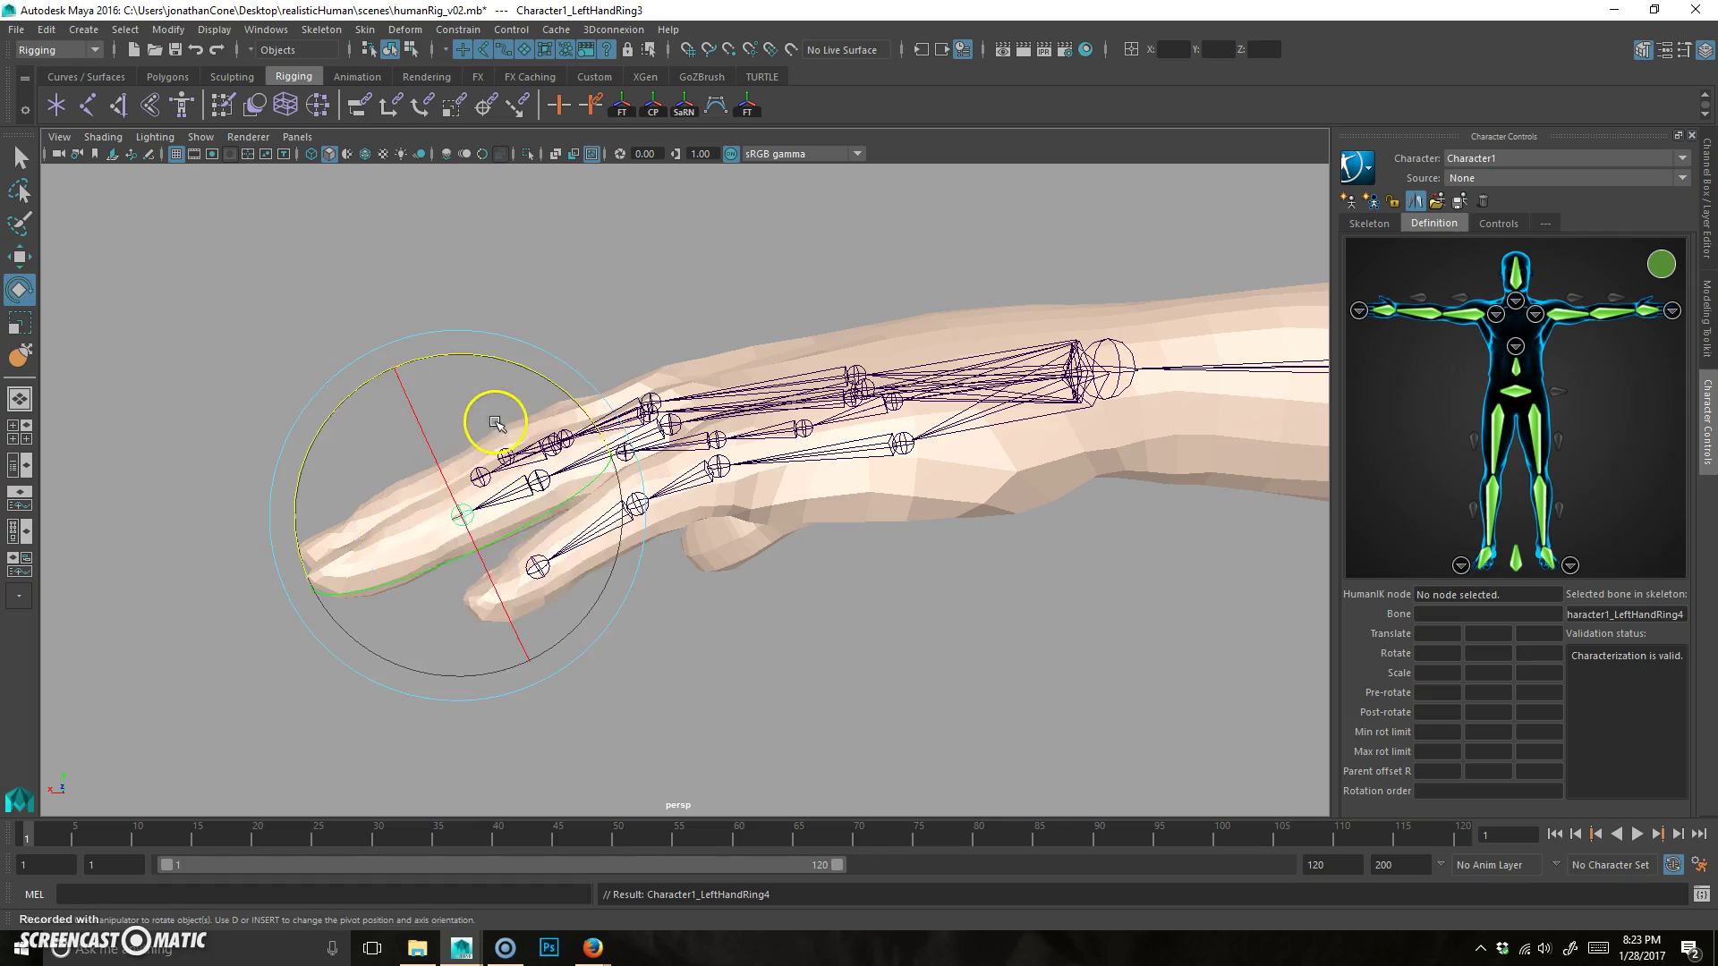
{"action": "key", "text": "w"}
{"action": "left_click_drag", "start_coordinate": [329, 575], "coordinate": [610, 489]}
Slide the left middle finger's second, third and tip joints along X, rotating the third slightly around Z to fit the finger.
{"action": "left_click", "coordinate": [576, 401]}
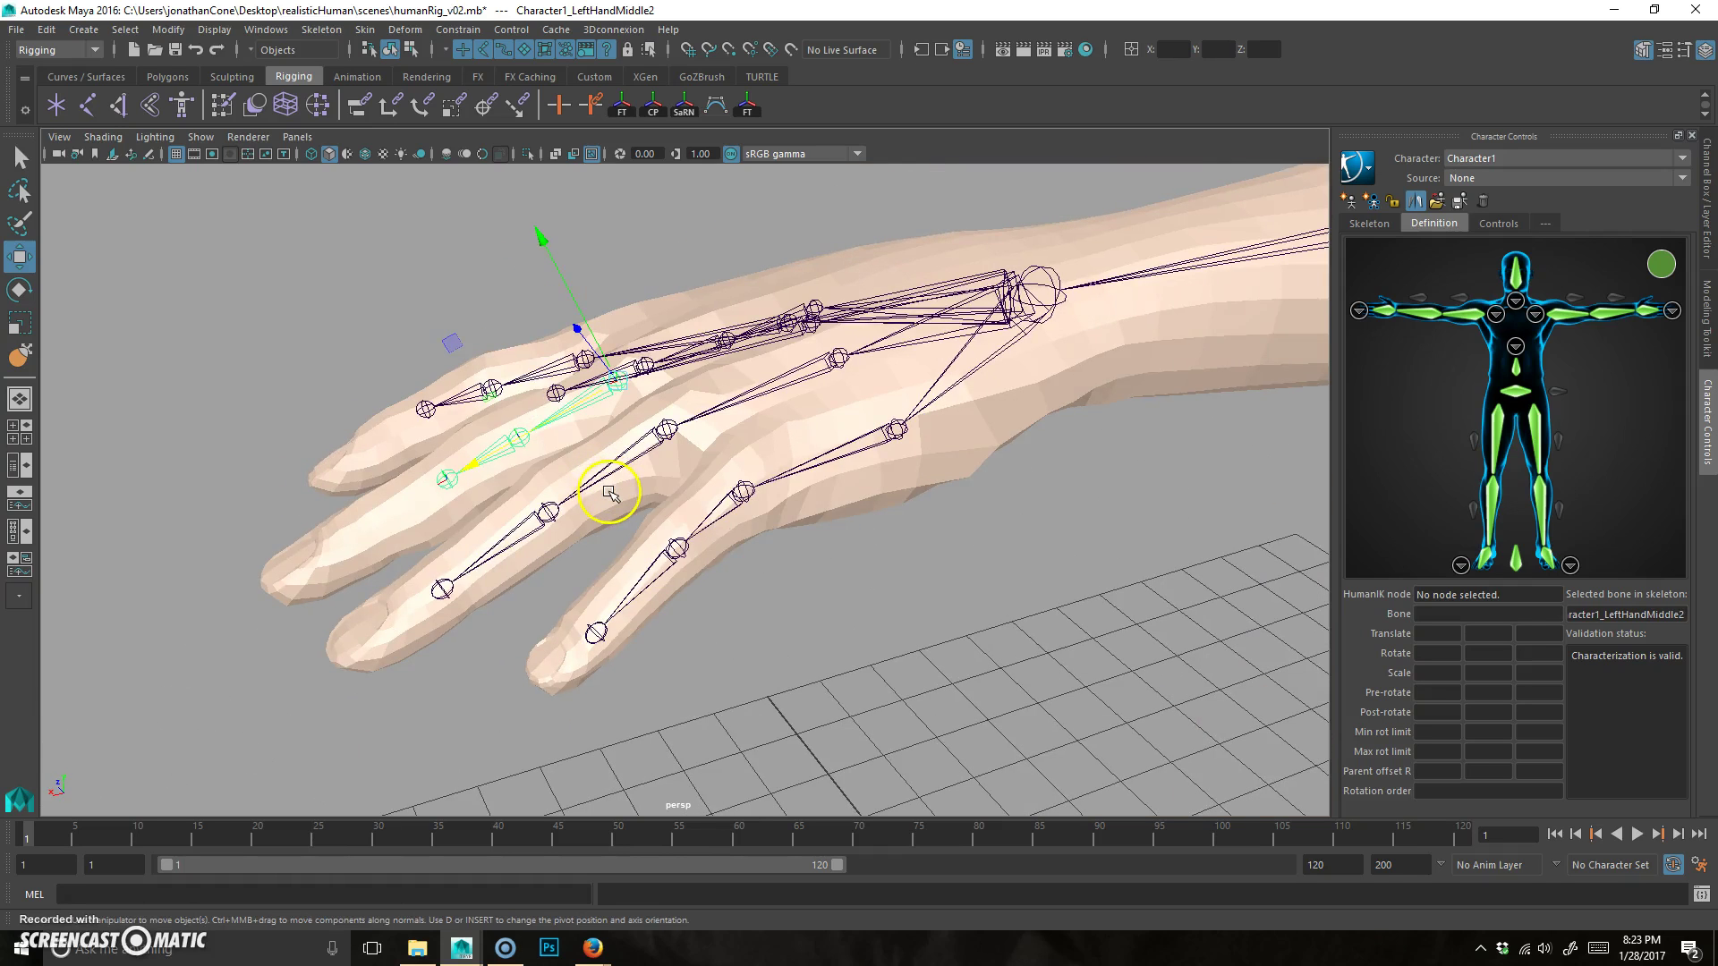
{"action": "left_click", "coordinate": [519, 437]}
{"action": "left_click_drag", "start_coordinate": [519, 436], "coordinate": [421, 480], "text": "alt"}
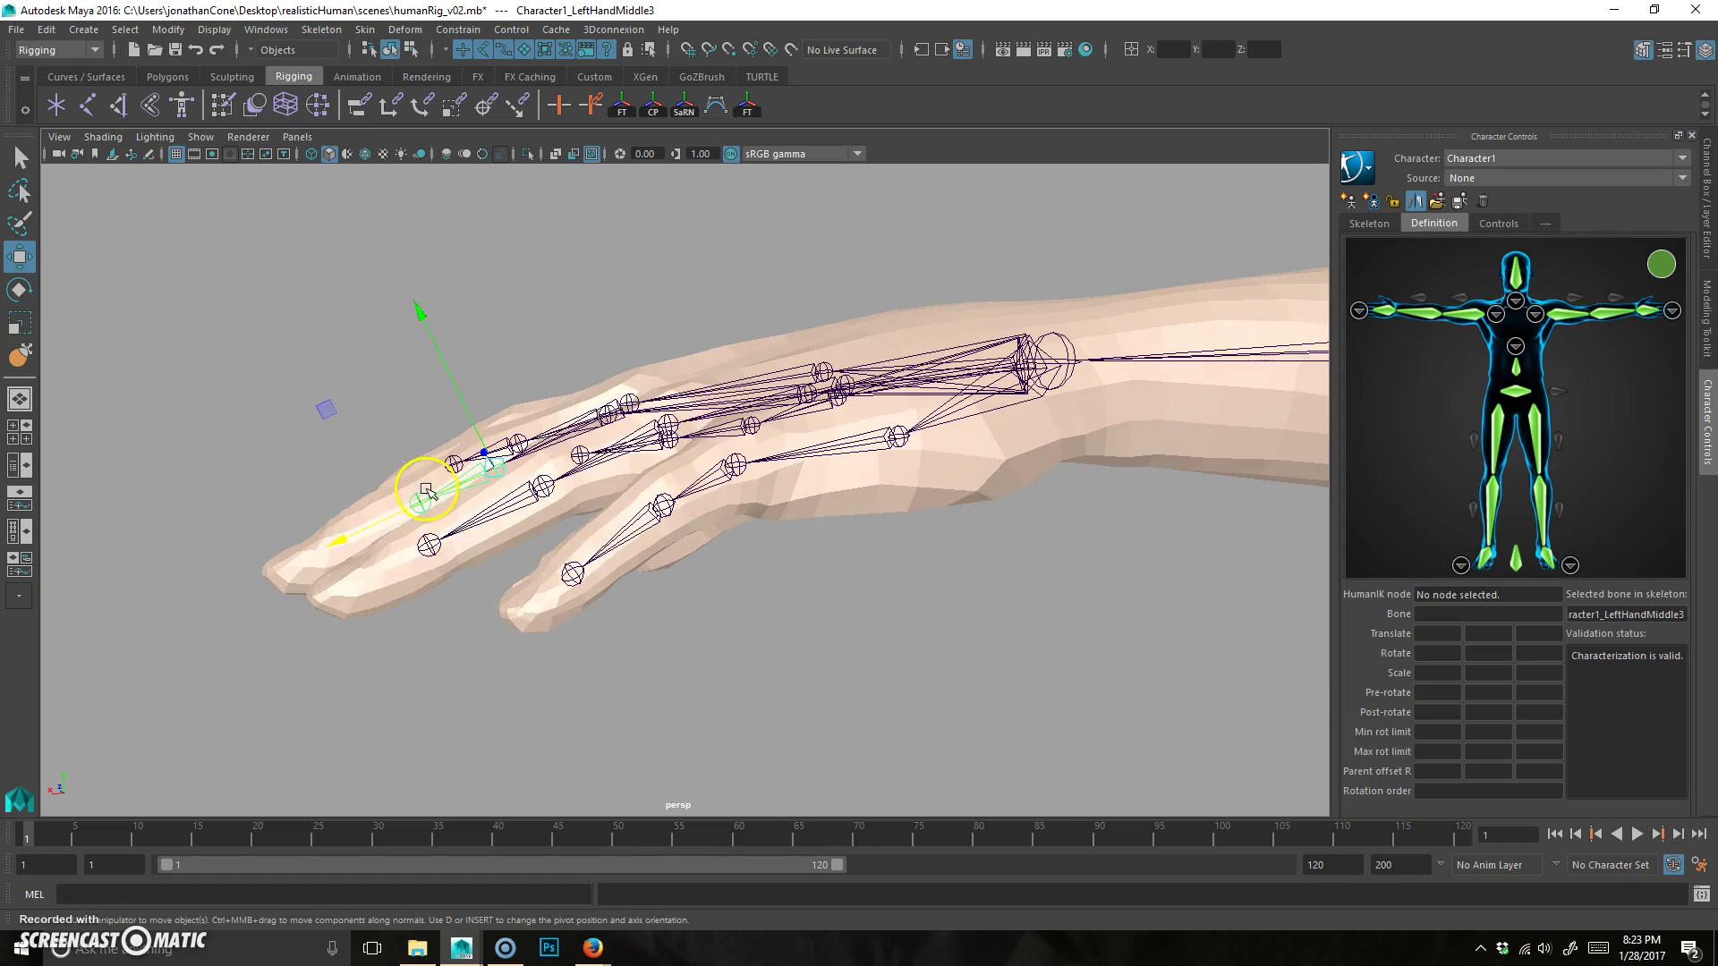
{"action": "key", "text": "e"}
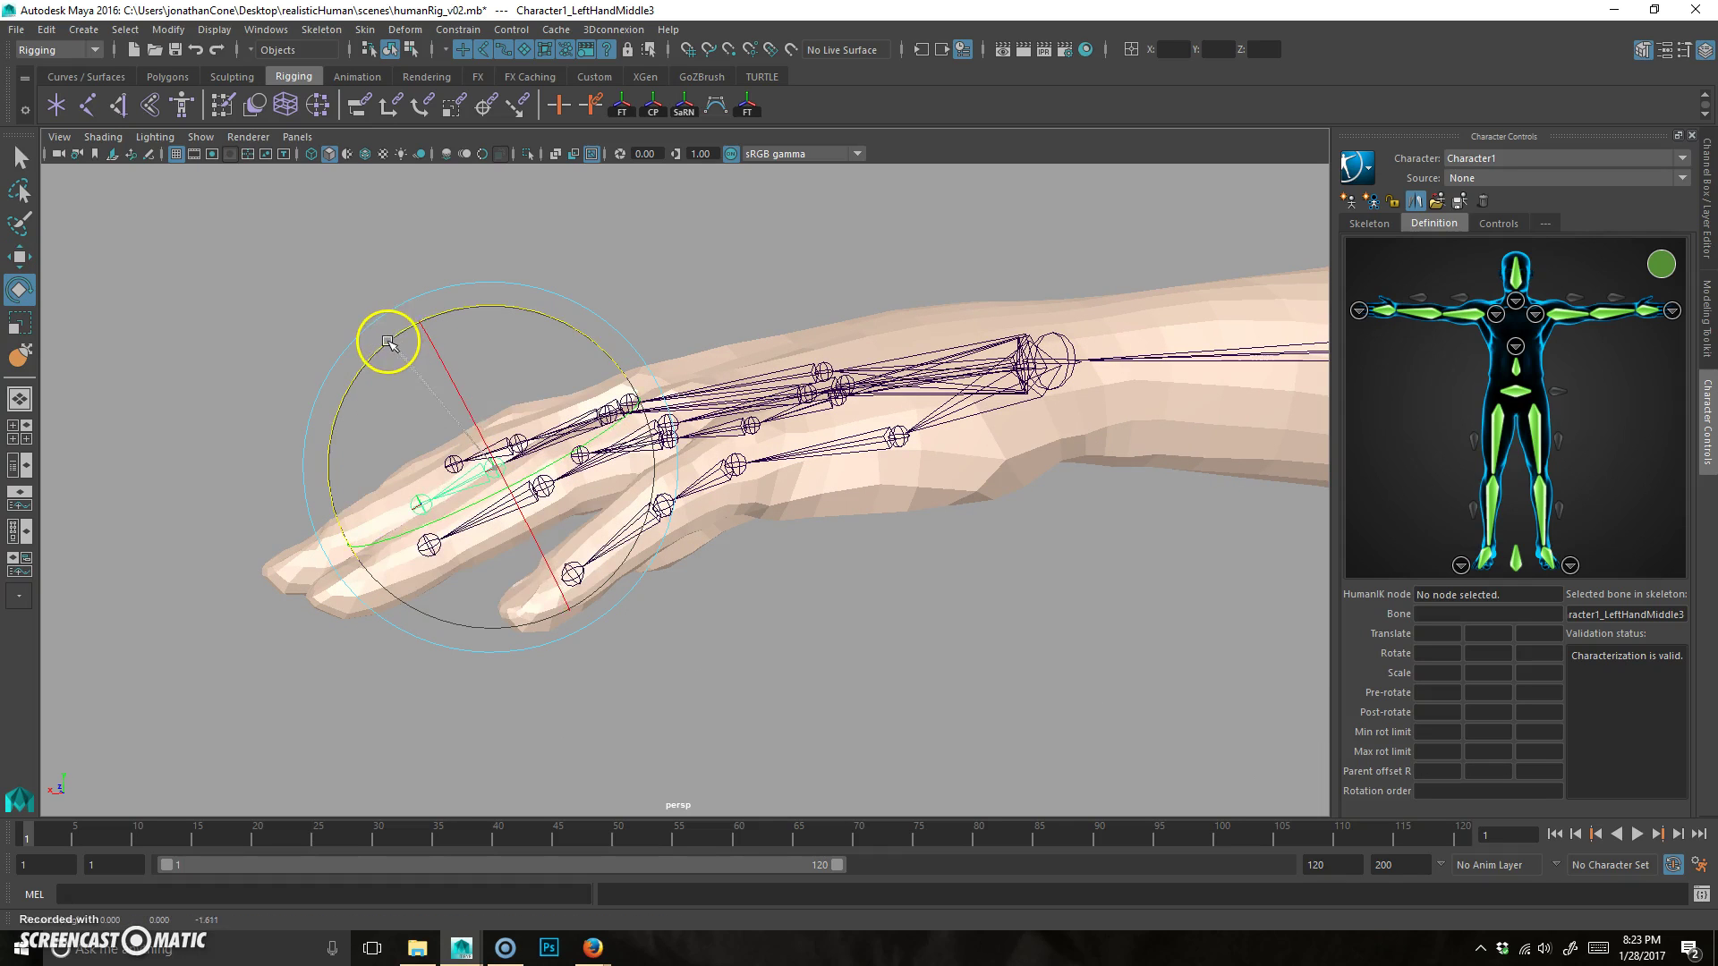
{"action": "key", "text": "Down"}
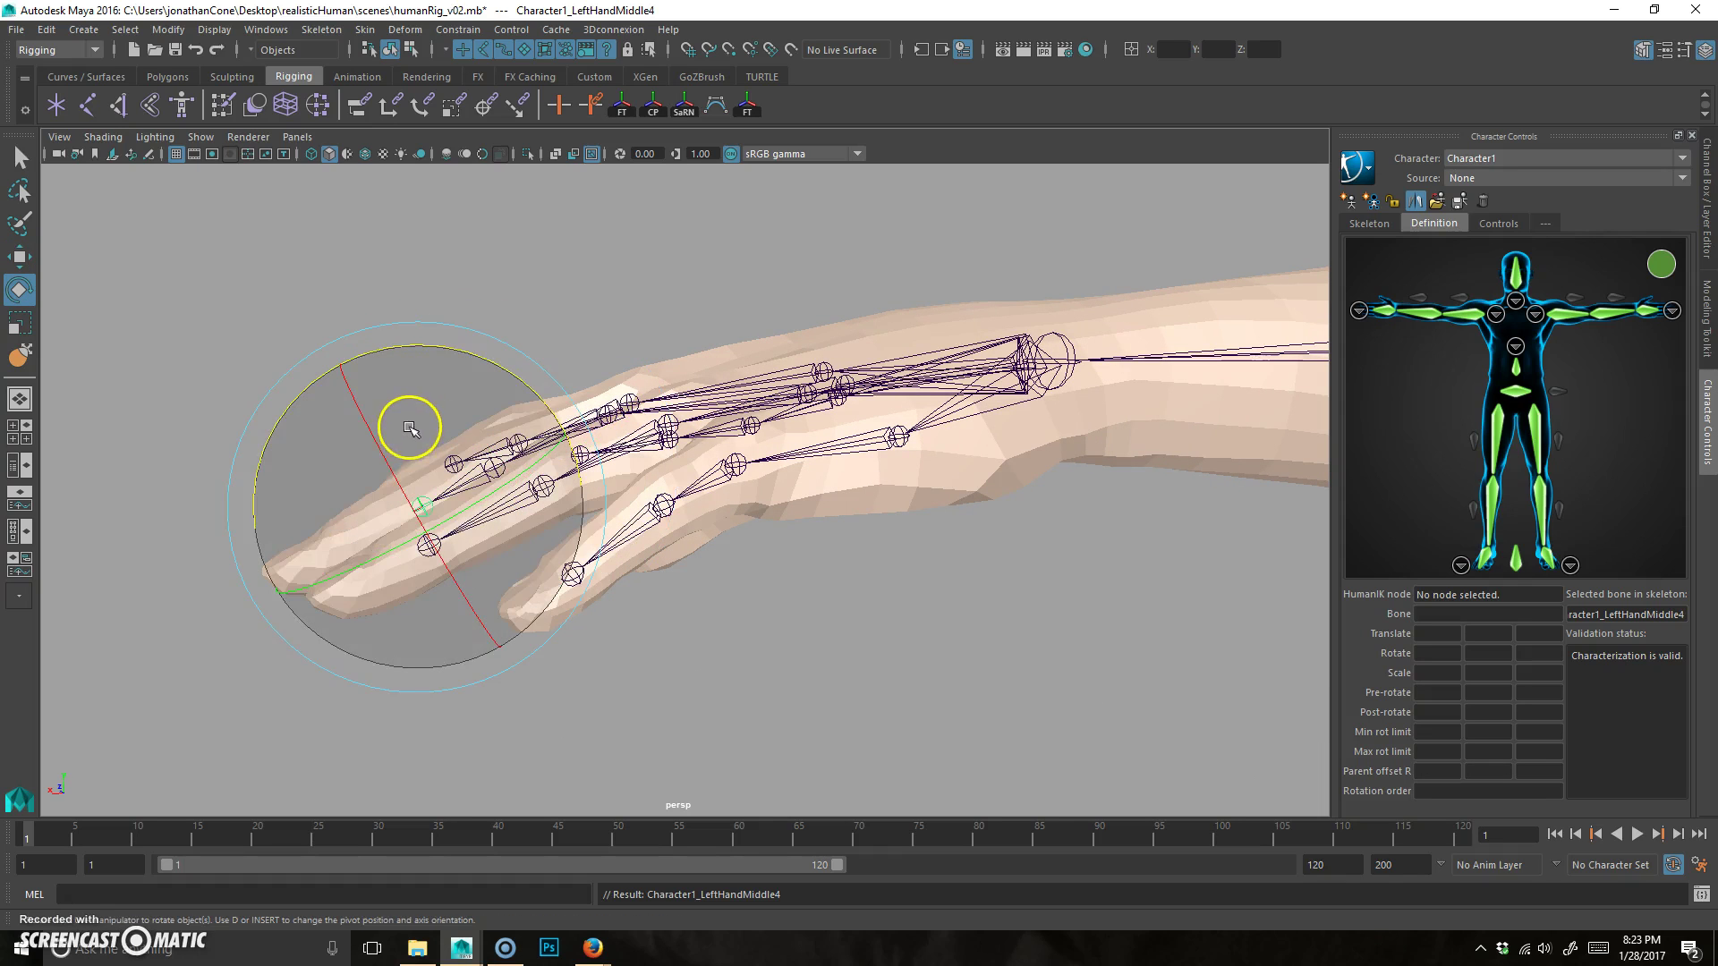
{"action": "key", "text": "w"}
{"action": "left_click_drag", "start_coordinate": [320, 568], "coordinate": [500, 586]}
Slide the left index finger's third joint along X and position its tip joint toward the fingertip.
{"action": "left_click", "coordinate": [458, 420]}
{"action": "left_click_drag", "start_coordinate": [458, 421], "coordinate": [573, 459], "text": "alt"}
{"action": "left_click", "coordinate": [391, 431]}
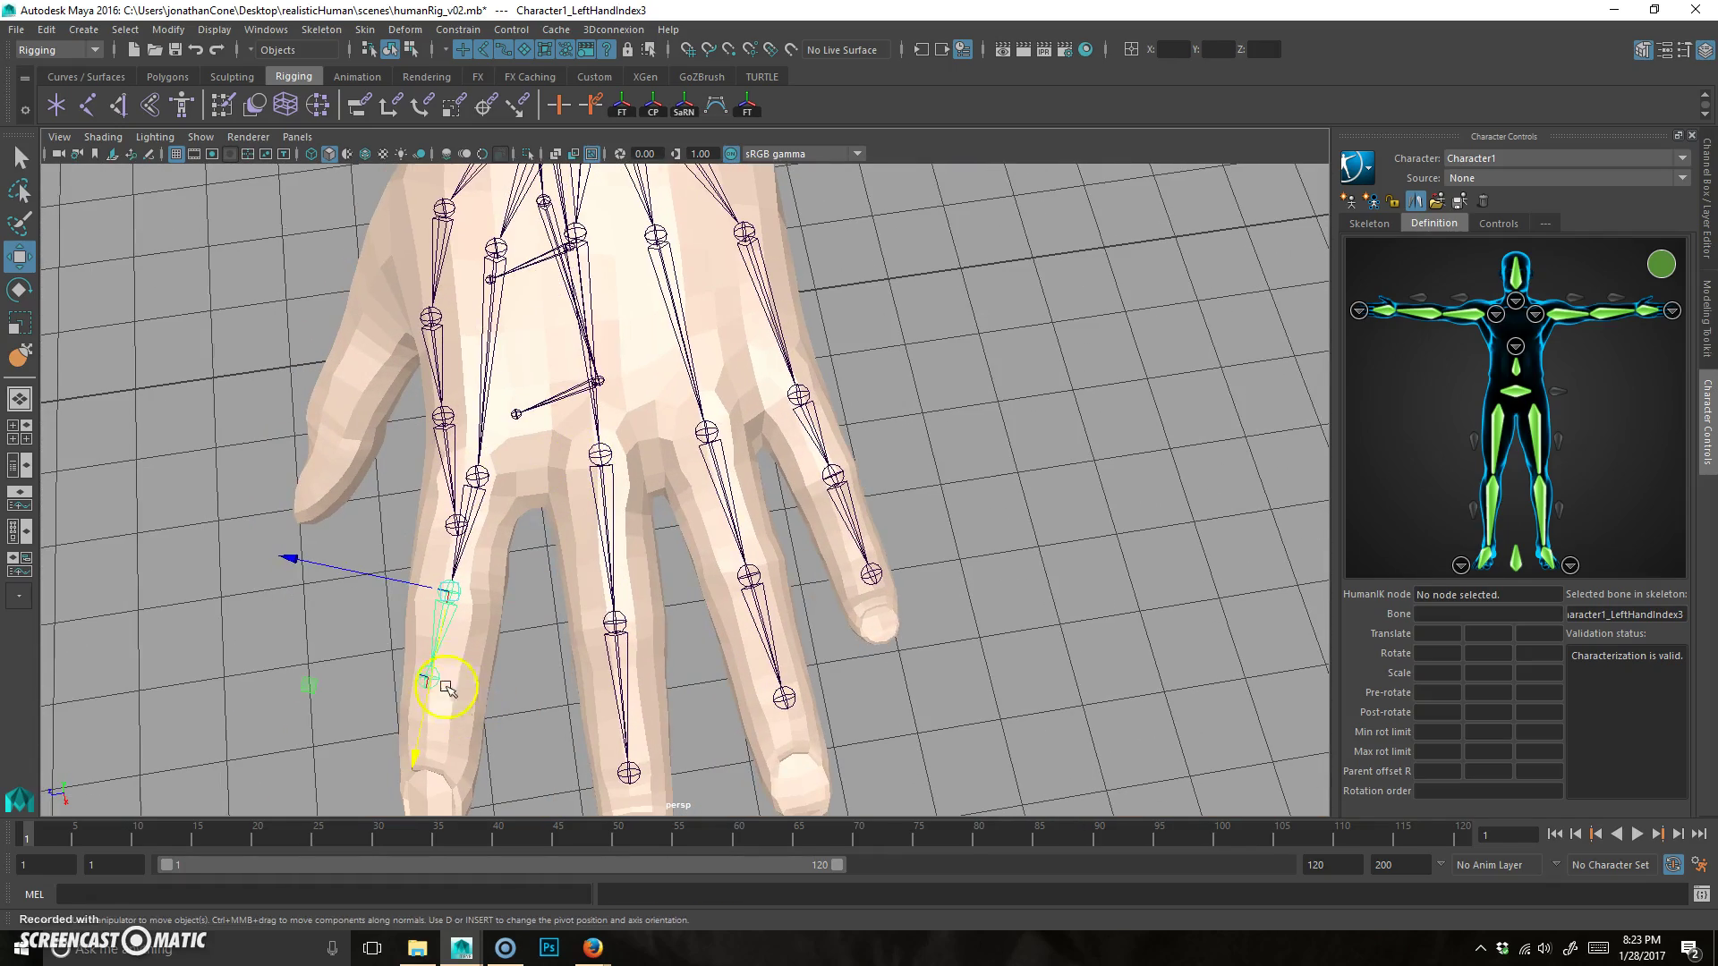
{"action": "left_click_drag", "start_coordinate": [438, 646], "coordinate": [436, 660]}
{"action": "left_click_drag", "start_coordinate": [575, 689], "coordinate": [653, 582], "text": "alt"}
{"action": "key", "text": "Down"}
{"action": "left_click_drag", "start_coordinate": [416, 681], "coordinate": [620, 600], "text": "alt"}
Fine-tune the left index finger's outer joints by rotating around Z and nudging along Y to center them in the finger.
{"action": "left_click", "coordinate": [857, 490]}
{"action": "key", "text": "e"}
{"action": "left_click_drag", "start_coordinate": [847, 345], "coordinate": [855, 357]}
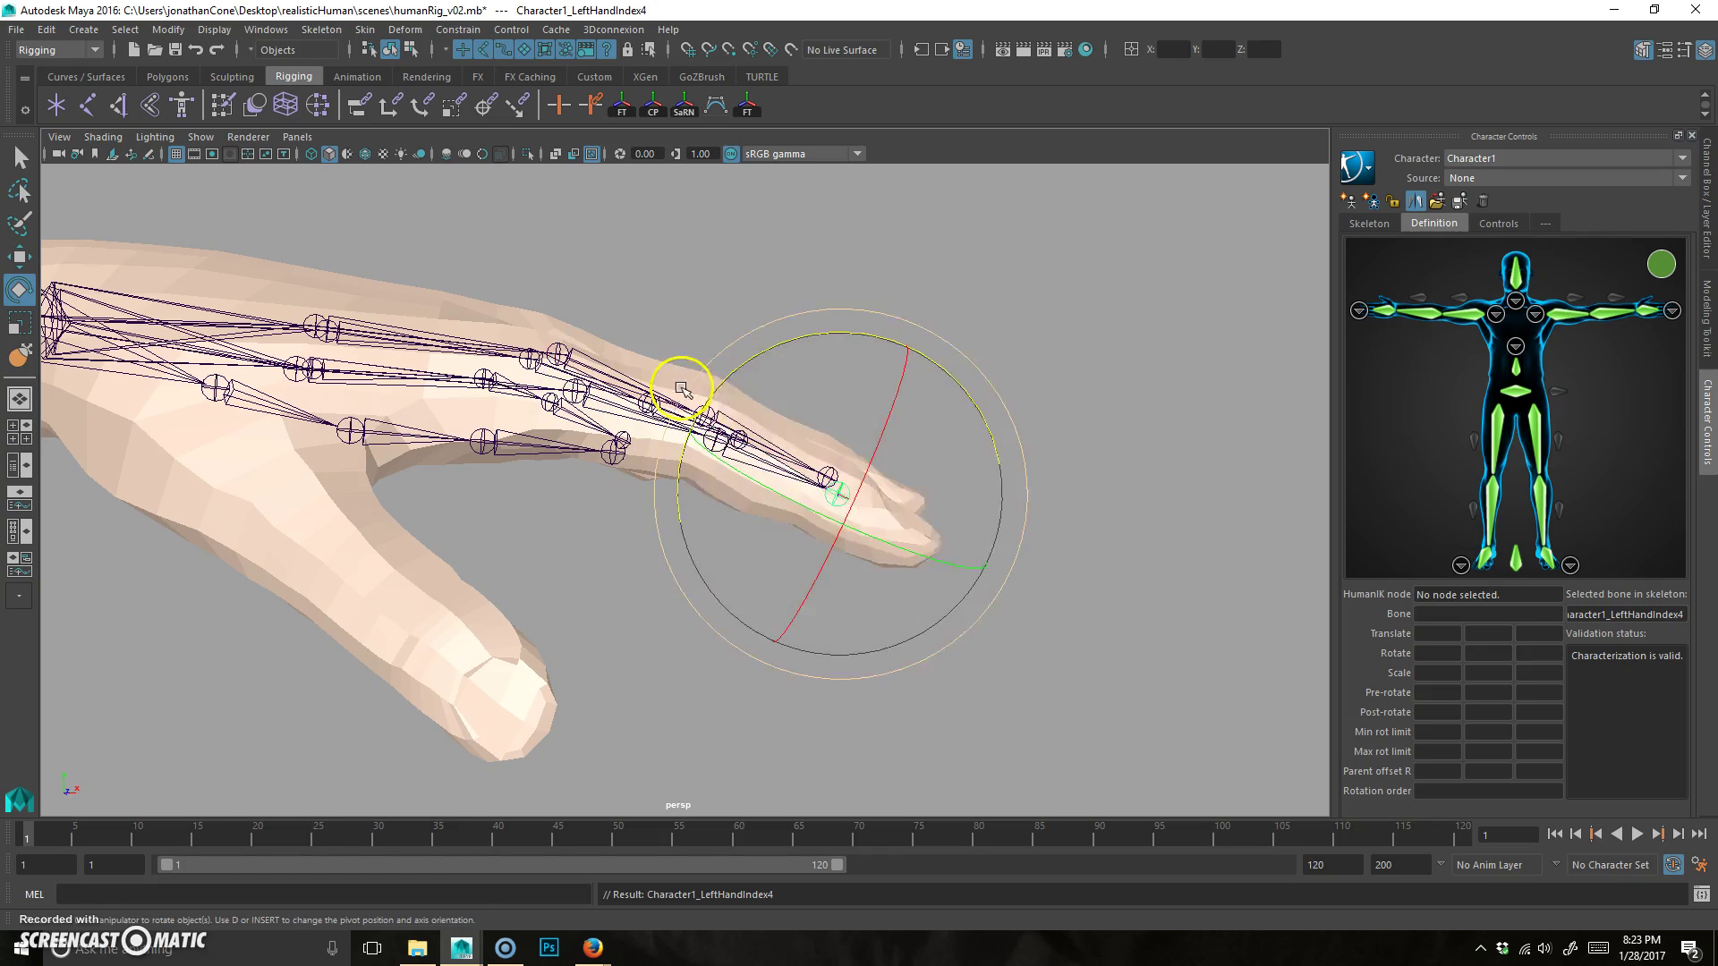
{"action": "key", "text": "Up"}
{"action": "mouse_move", "coordinate": [728, 501]}
{"action": "left_mouse_down", "text": "alt"}
{"action": "mouse_move", "coordinate": [683, 521]}
{"action": "mouse_move", "coordinate": [751, 519]}
{"action": "left_mouse_up", "text": "alt"}
{"action": "key", "text": "w"}
{"action": "left_click_drag", "start_coordinate": [657, 244], "coordinate": [744, 356]}
Select the left thumb's base joint and move it back toward the wrist in the top view.
{"action": "left_click_drag", "start_coordinate": [886, 441], "coordinate": [316, 617], "text": "alt"}
{"action": "left_click", "coordinate": [254, 444]}
{"action": "left_click_drag", "start_coordinate": [254, 443], "coordinate": [641, 513], "text": "alt"}
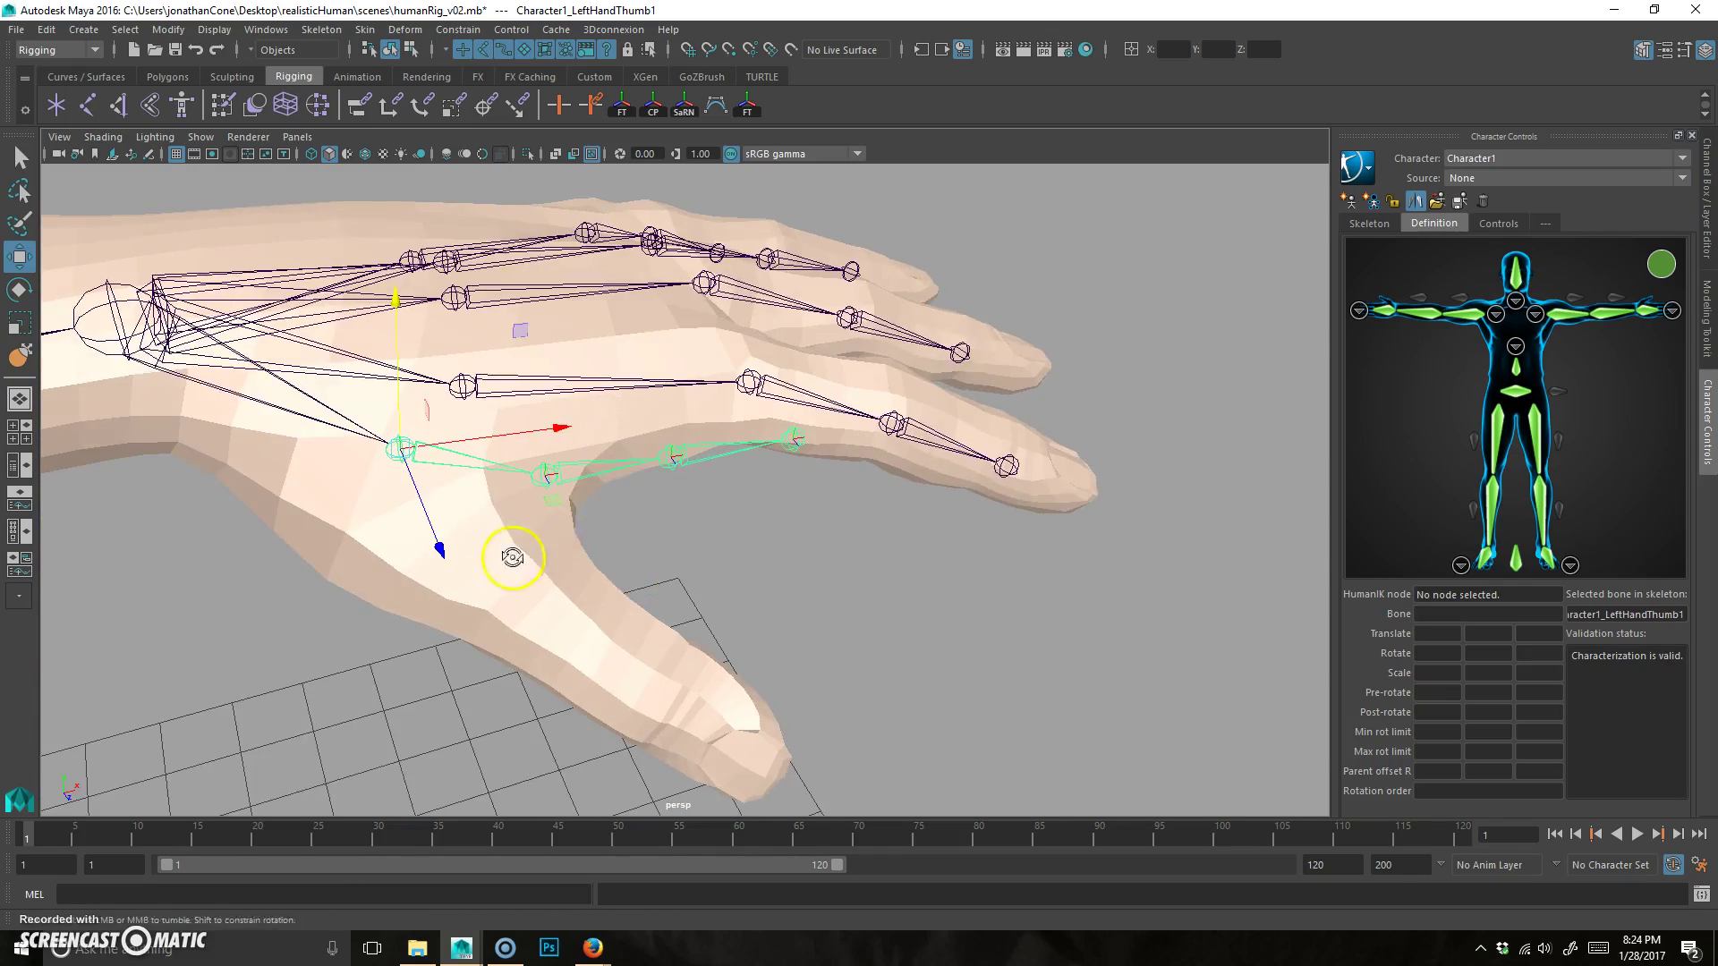
{"action": "left_click_drag", "start_coordinate": [512, 557], "coordinate": [457, 533], "text": "alt"}
{"action": "key", "text": "space"}
{"action": "key", "text": "space"}
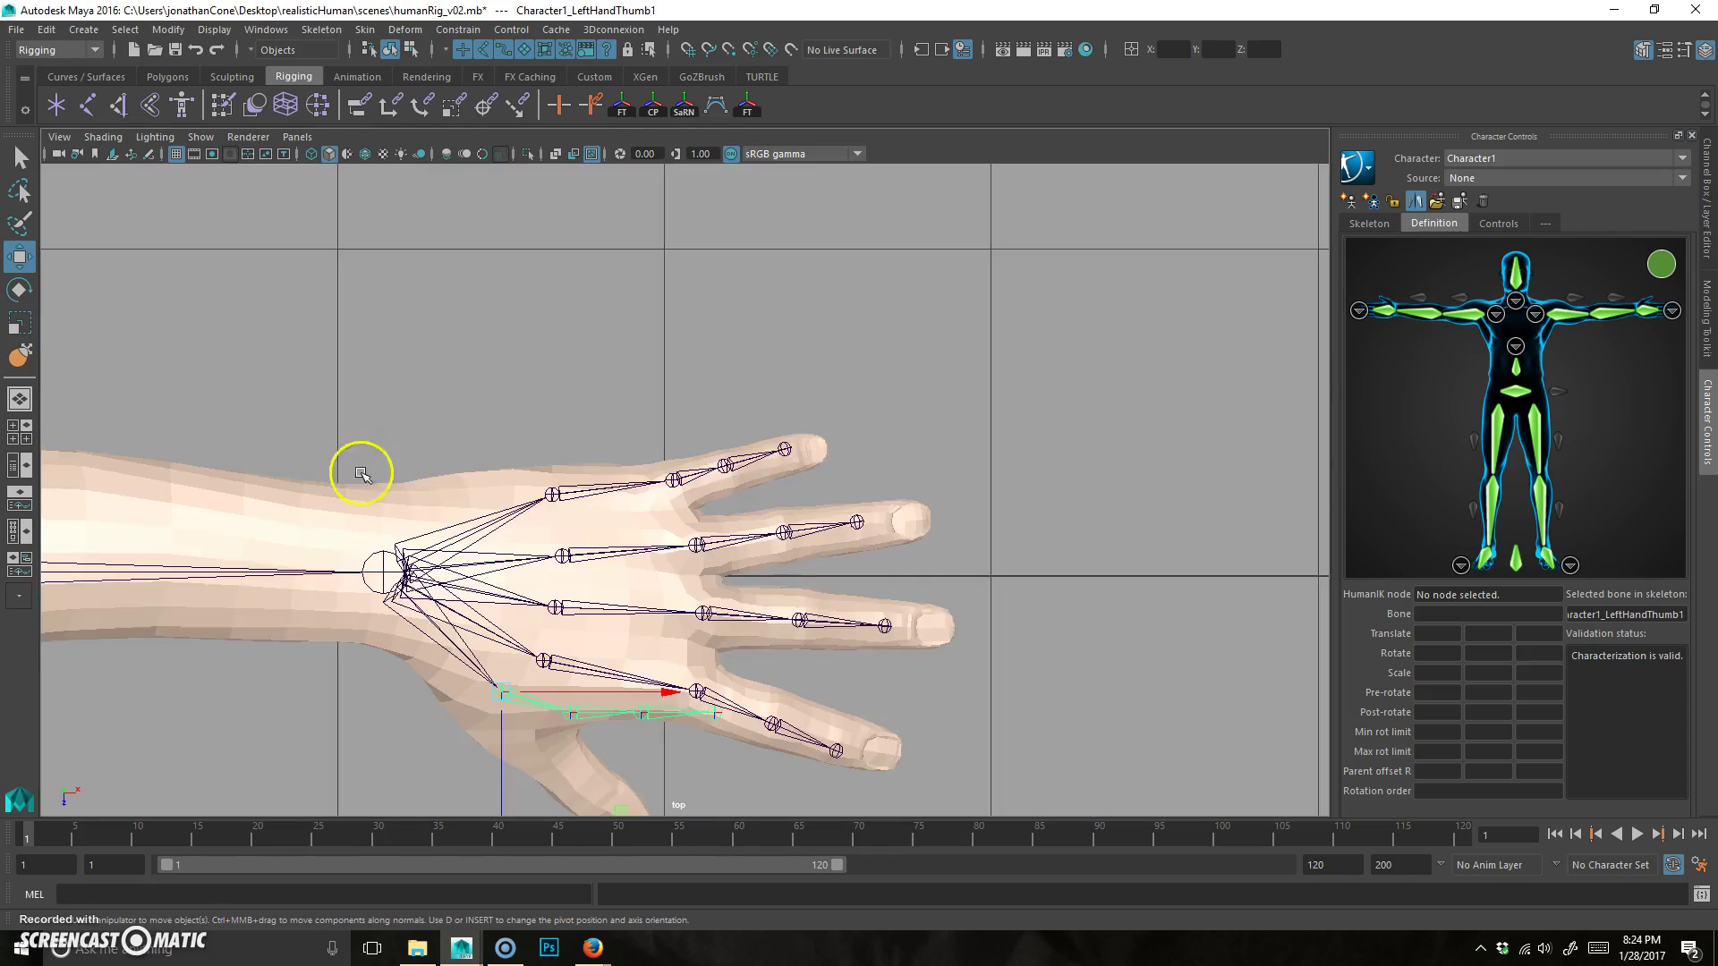
{"action": "scroll", "coordinate": [362, 475], "scroll_direction": "up", "scroll_amount": 1}
{"action": "middle_click_drag", "start_coordinate": [361, 474], "coordinate": [638, 315], "text": "alt"}
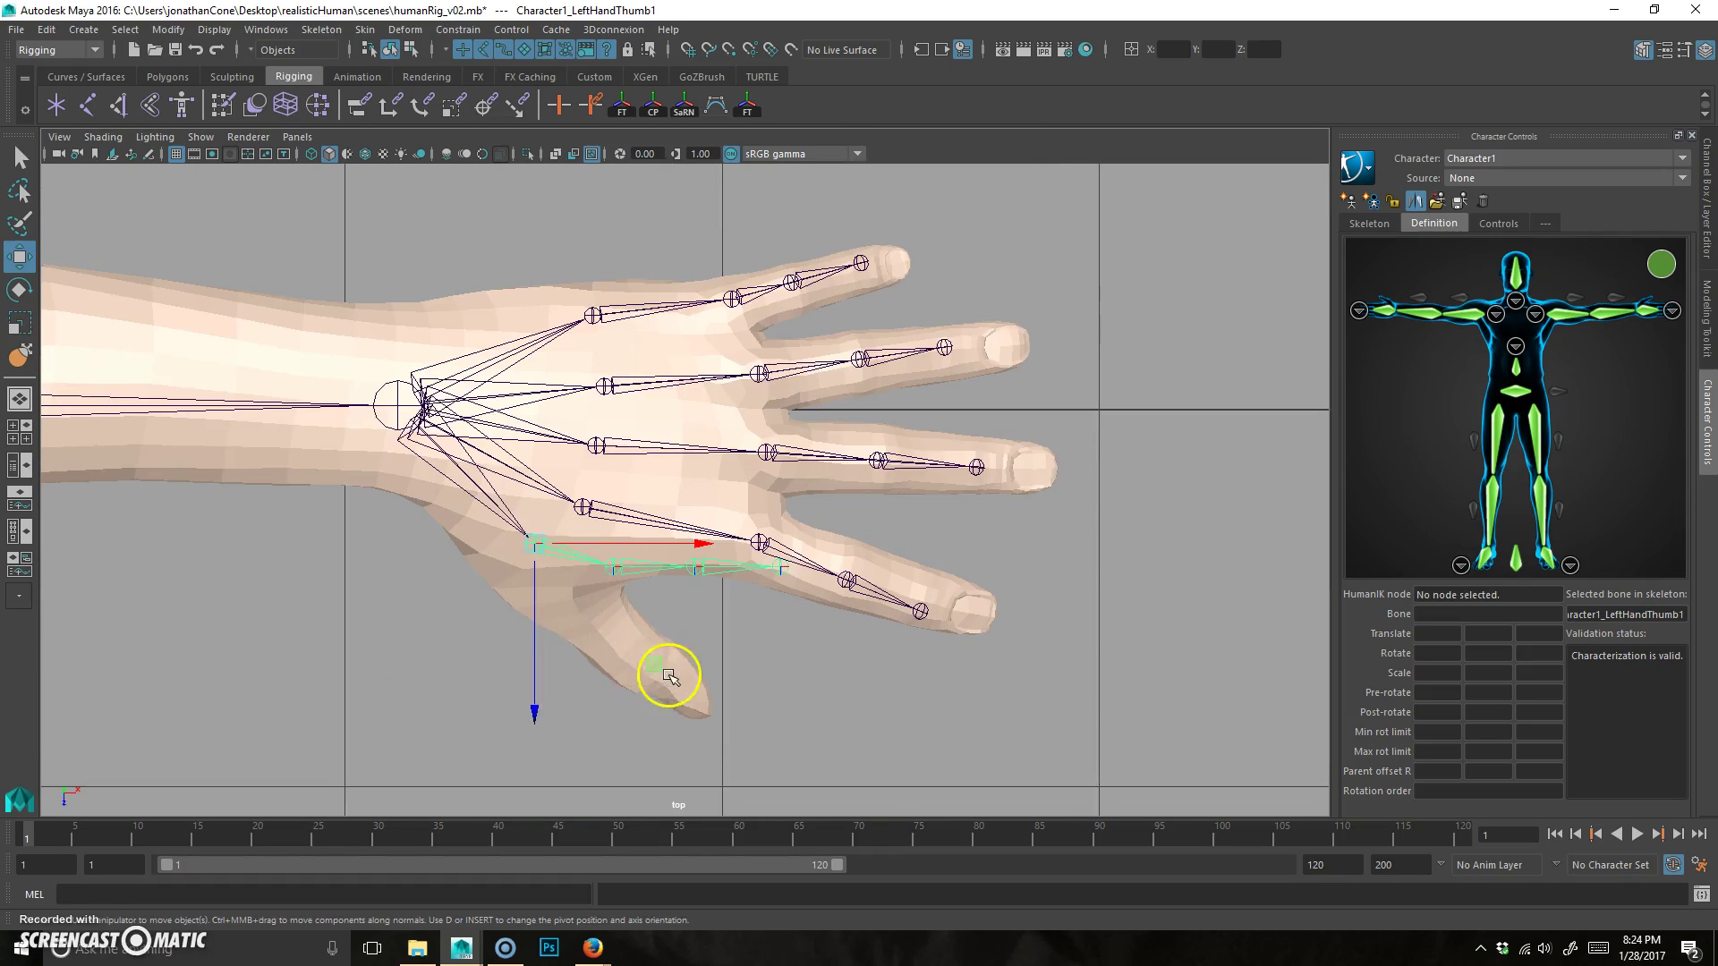
{"action": "middle_click_drag", "start_coordinate": [669, 677], "coordinate": [590, 628]}
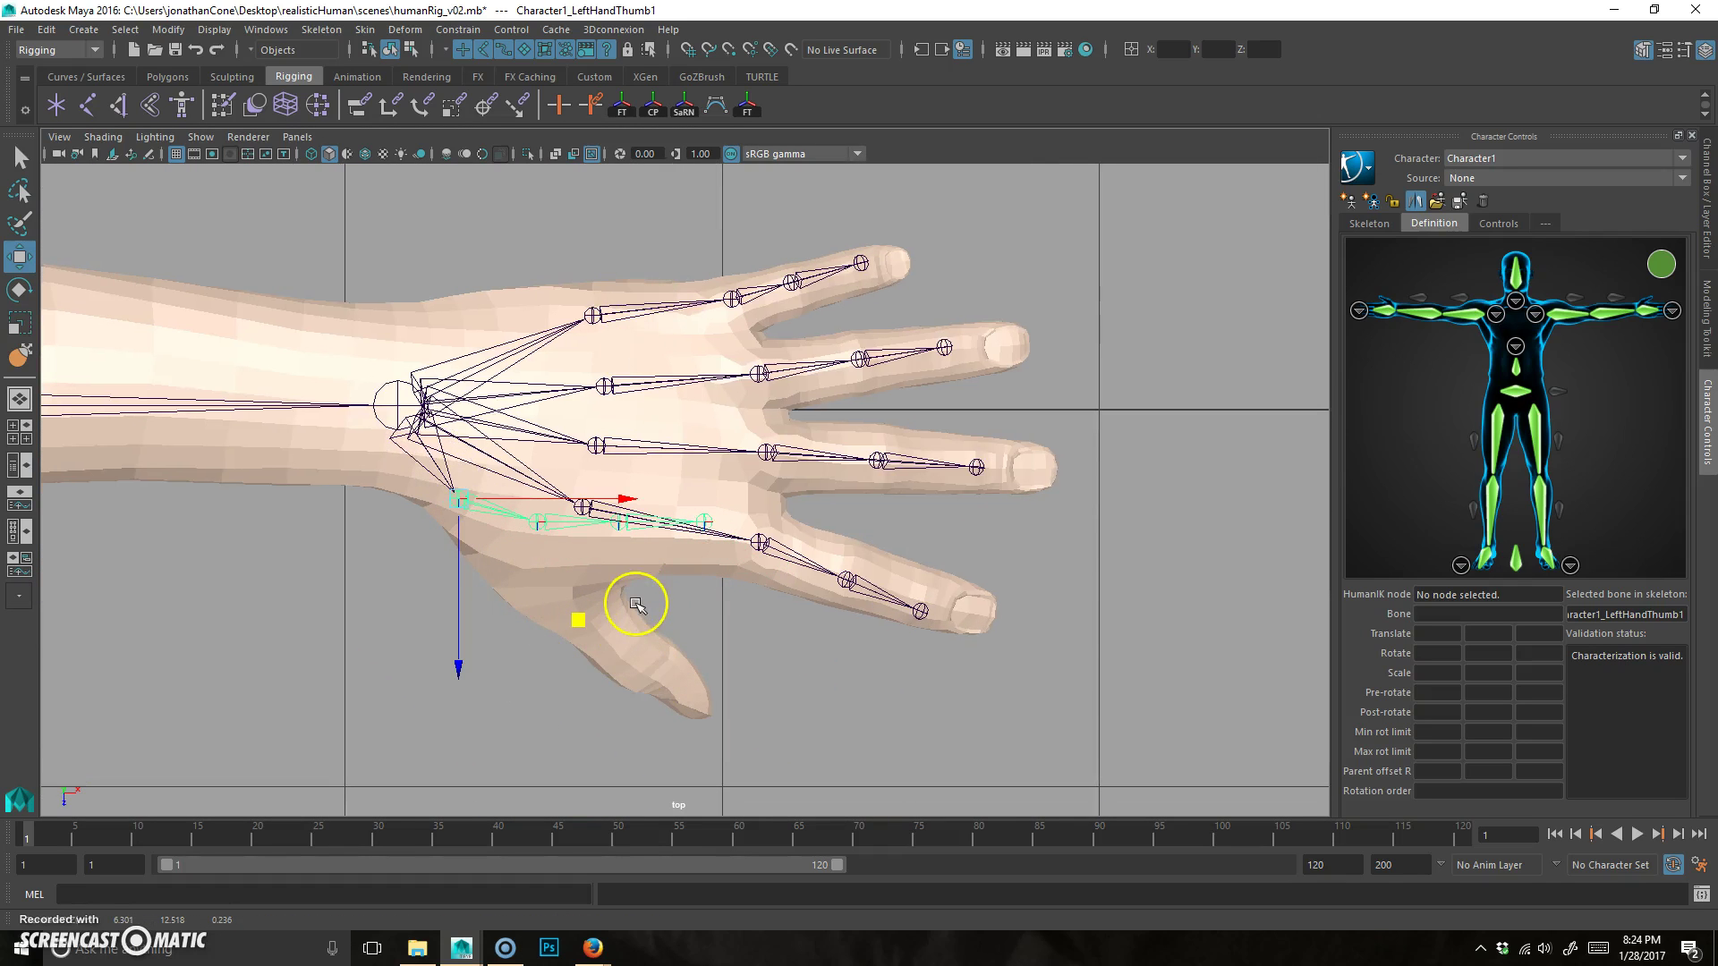
Rotate the left thumb's base joint to angle the joint chain into the thumb.
{"action": "key", "text": "e"}
{"action": "left_click_drag", "start_coordinate": [415, 656], "coordinate": [308, 623]}
{"action": "key", "text": "space"}
{"action": "key", "text": "space"}
{"action": "left_click_drag", "start_coordinate": [1030, 370], "coordinate": [1044, 559], "text": "alt"}
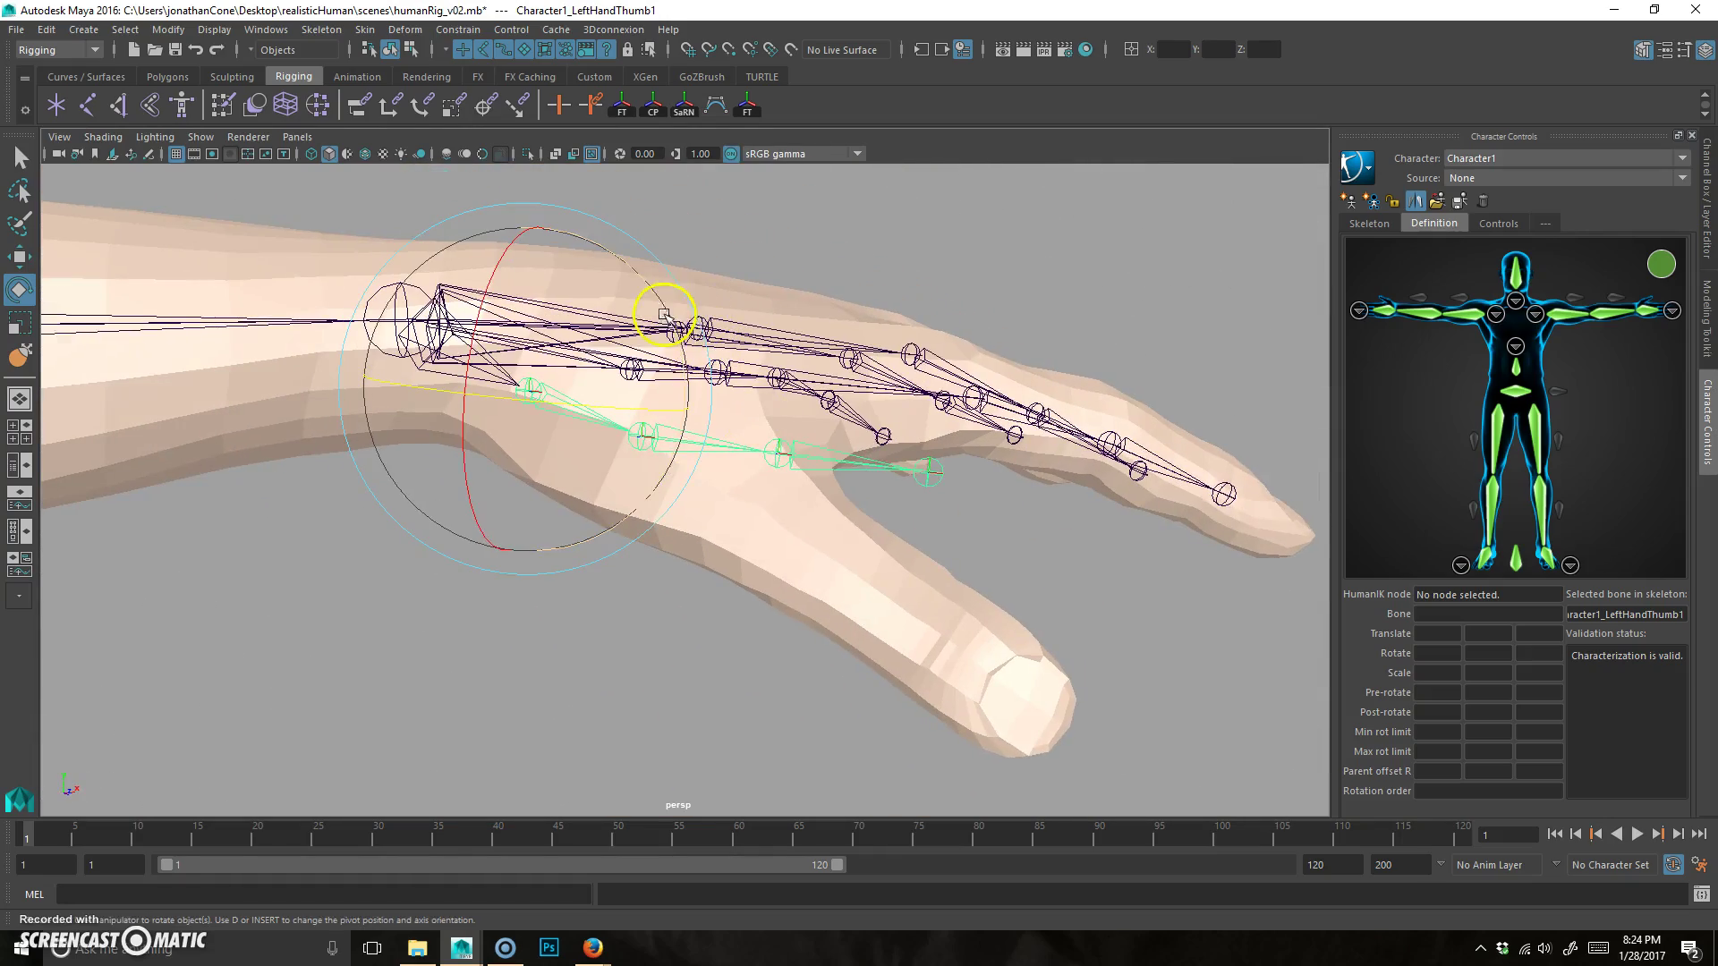
{"action": "left_click_drag", "start_coordinate": [807, 489], "coordinate": [710, 460], "text": "alt"}
Rotate the left thumb's second and third joints so the chain follows the thumb's bend in both side and top directions.
{"action": "key", "text": "Down"}
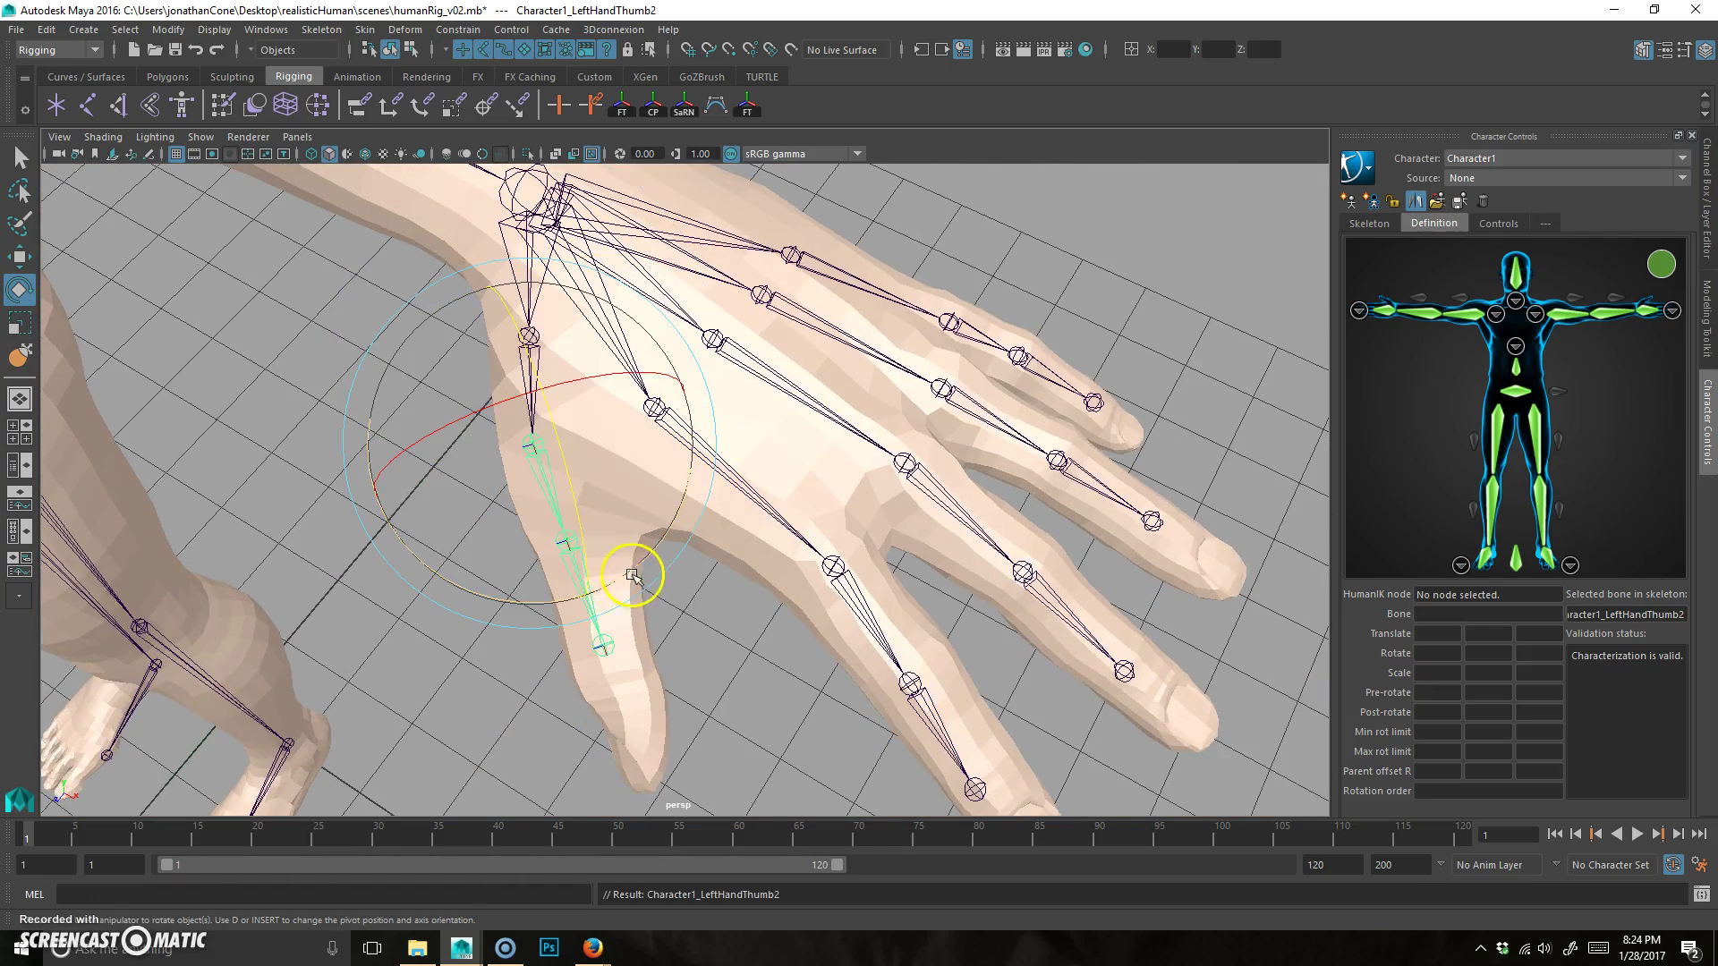
{"action": "left_click_drag", "start_coordinate": [629, 580], "coordinate": [787, 337], "text": "alt"}
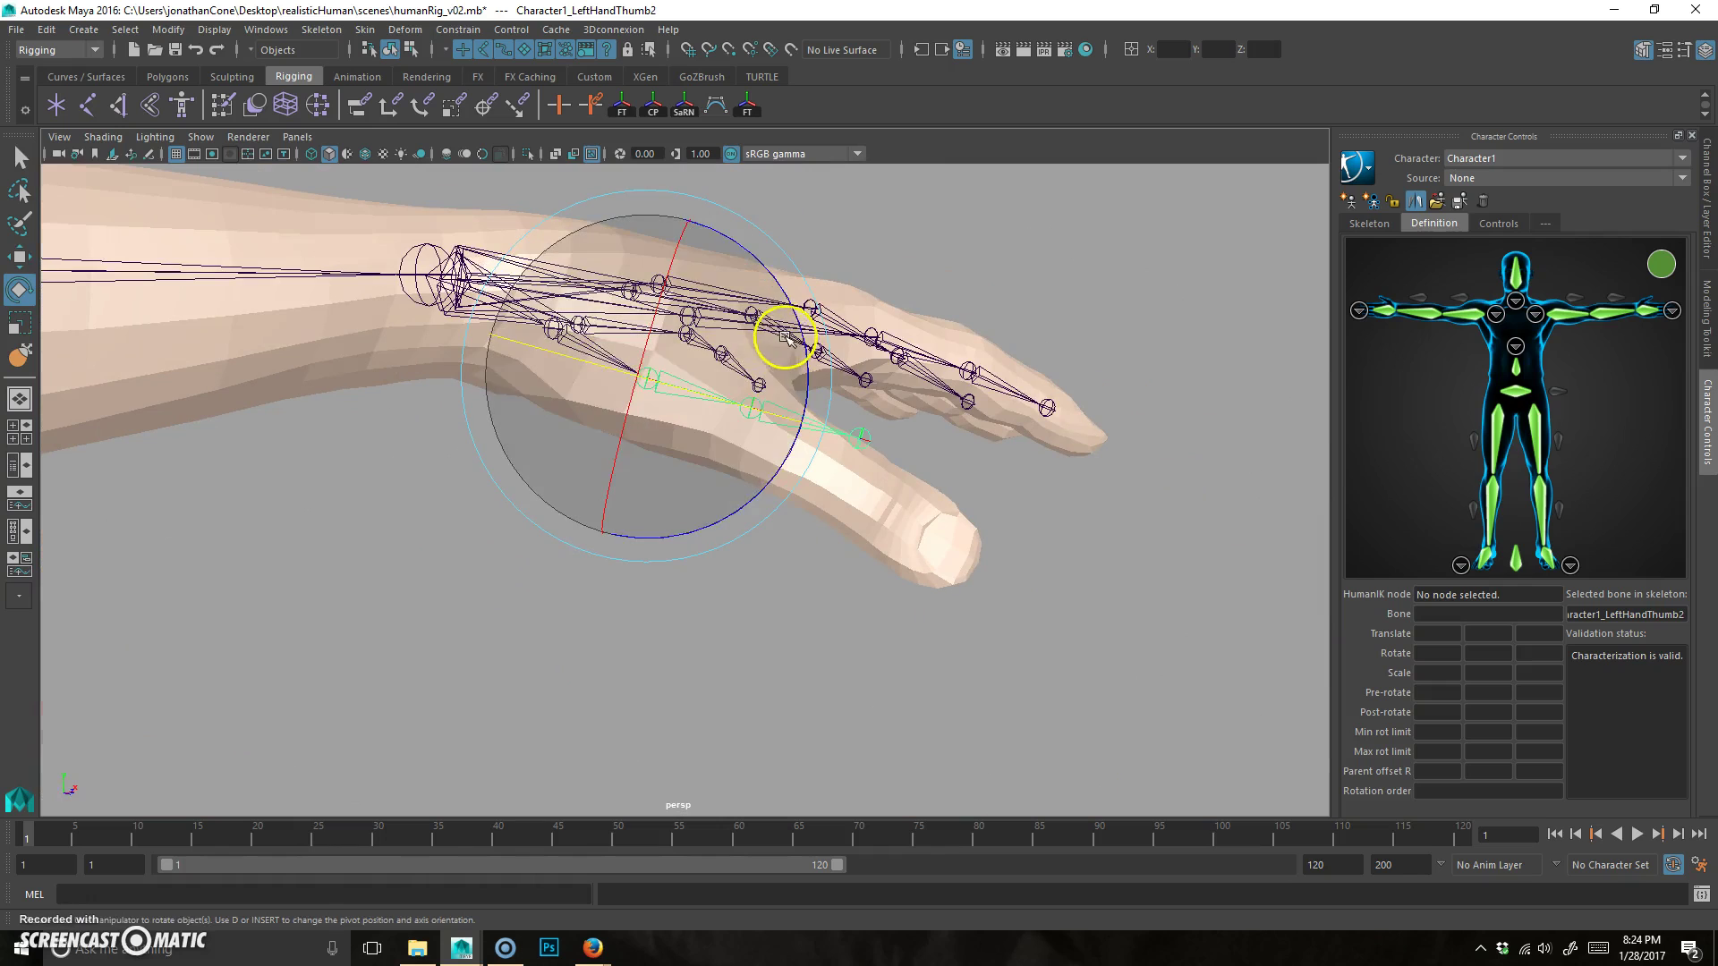
{"action": "left_click", "coordinate": [805, 367]}
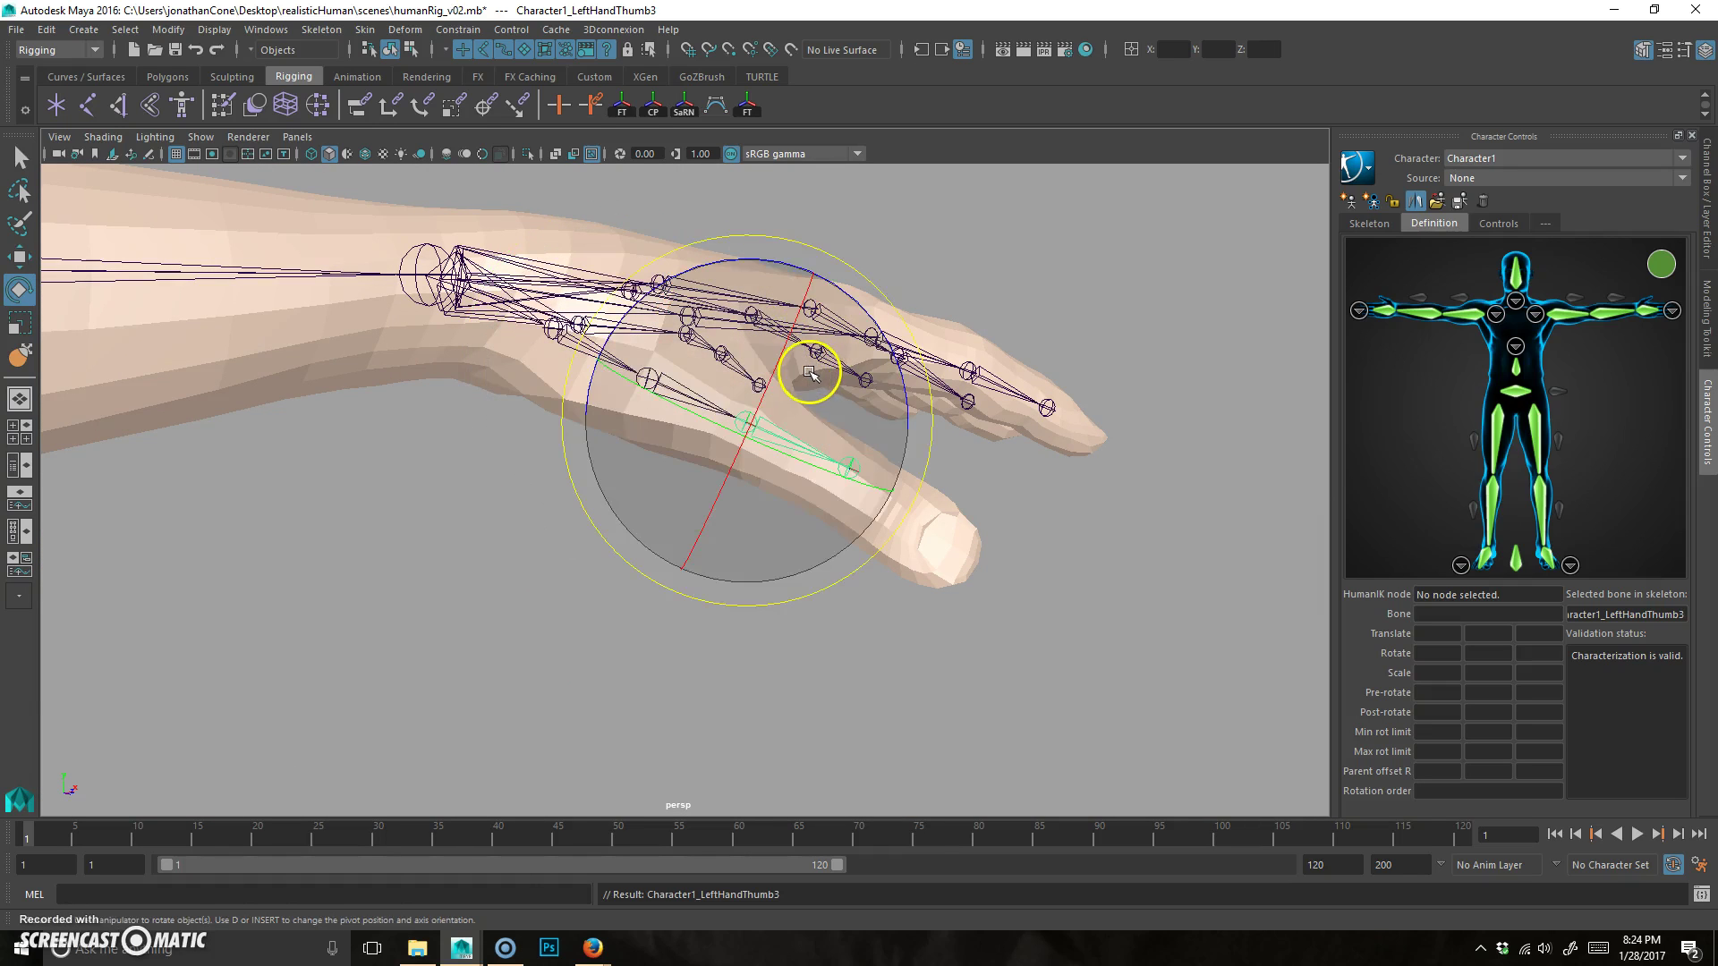
{"action": "key", "text": "Down"}
{"action": "left_click_drag", "start_coordinate": [847, 421], "coordinate": [791, 583], "text": "alt"}
{"action": "key", "text": "e"}
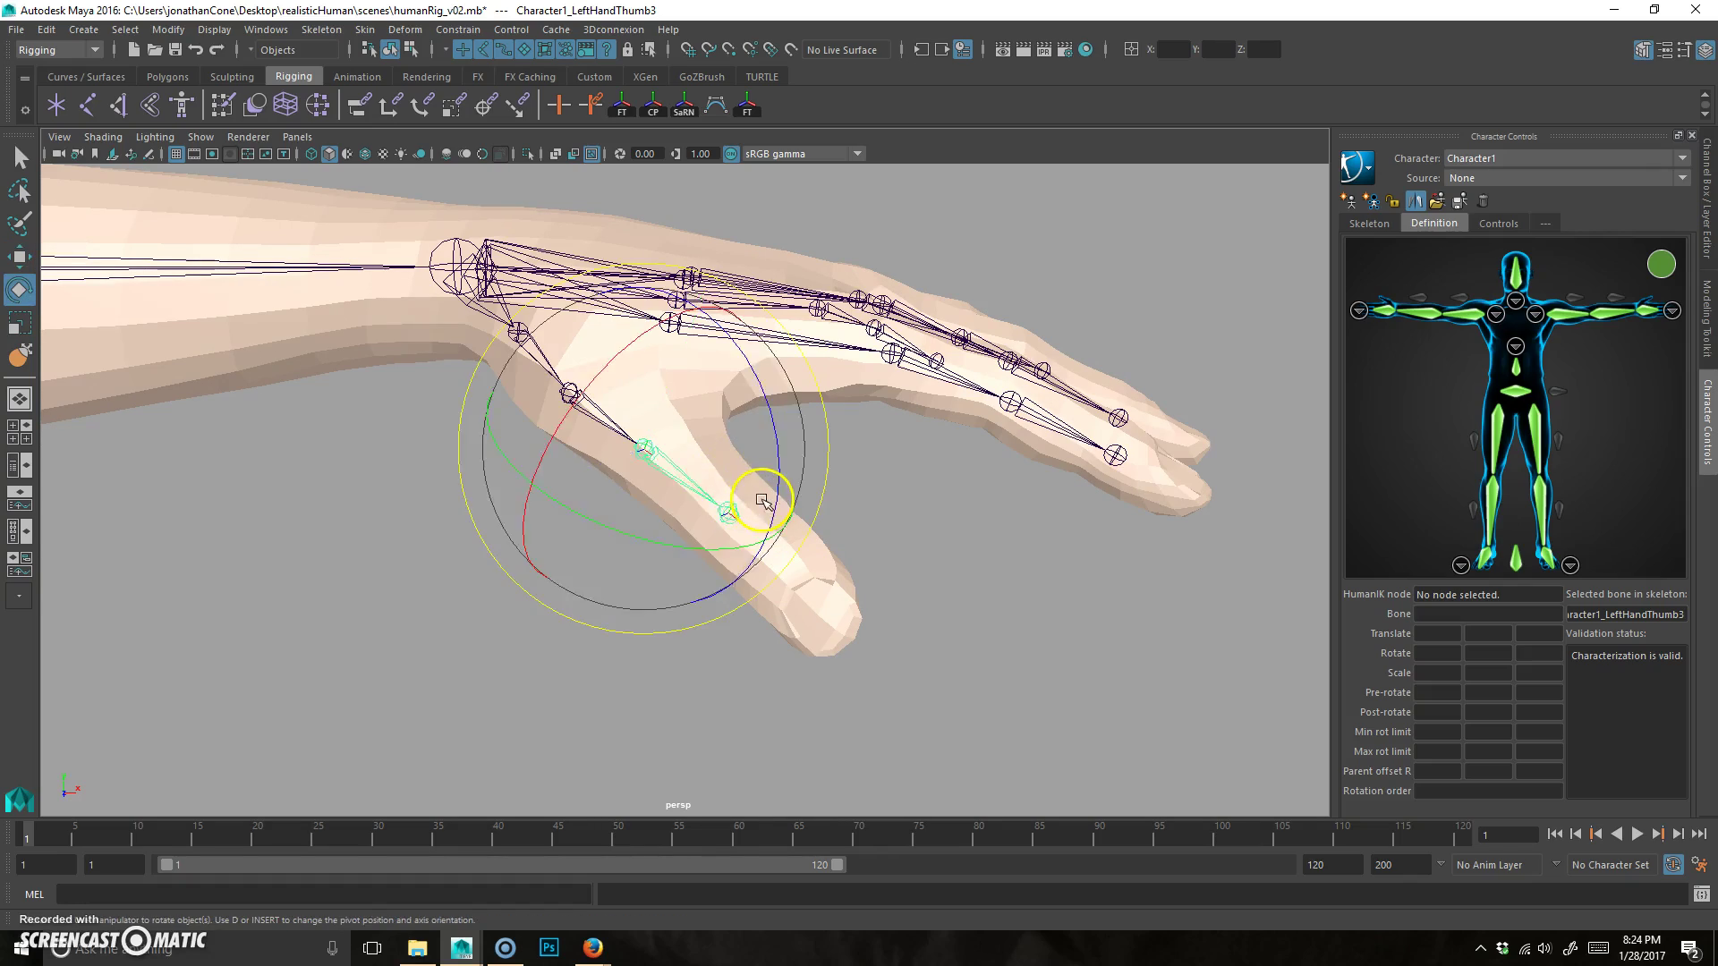
{"action": "left_click_drag", "start_coordinate": [786, 449], "coordinate": [663, 613], "text": "alt"}
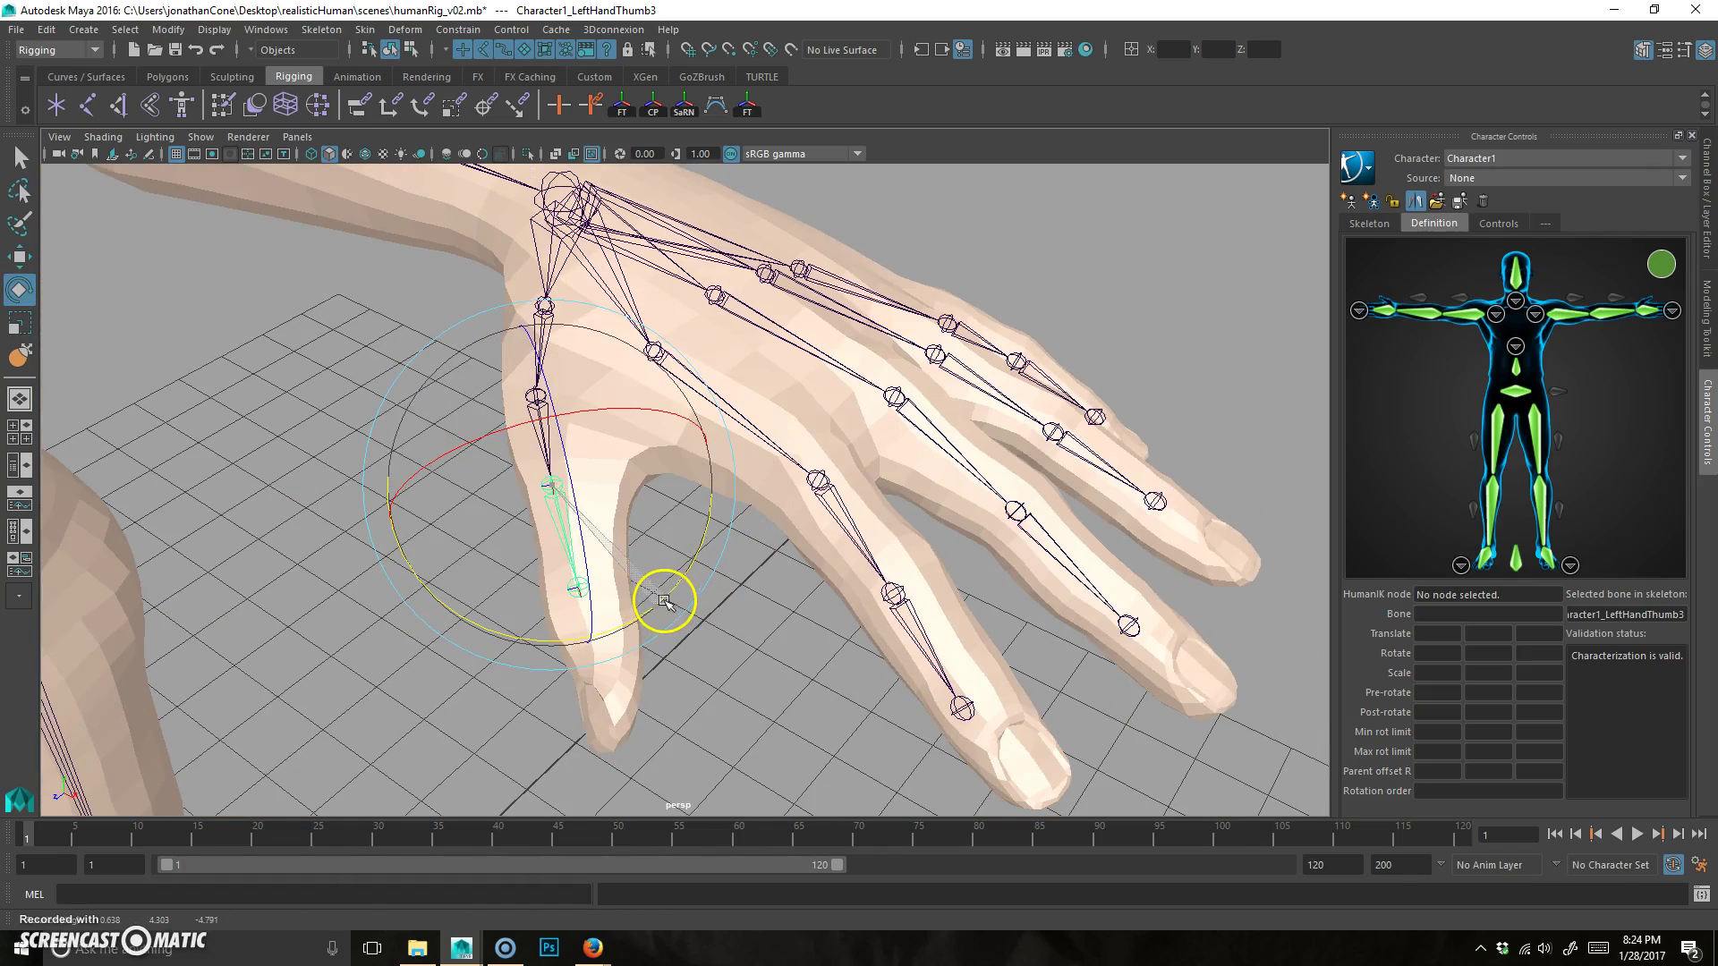
Slide the left thumb's tip joint along X toward the end of the thumb.
{"action": "key", "text": "Down"}
{"action": "key", "text": "w"}
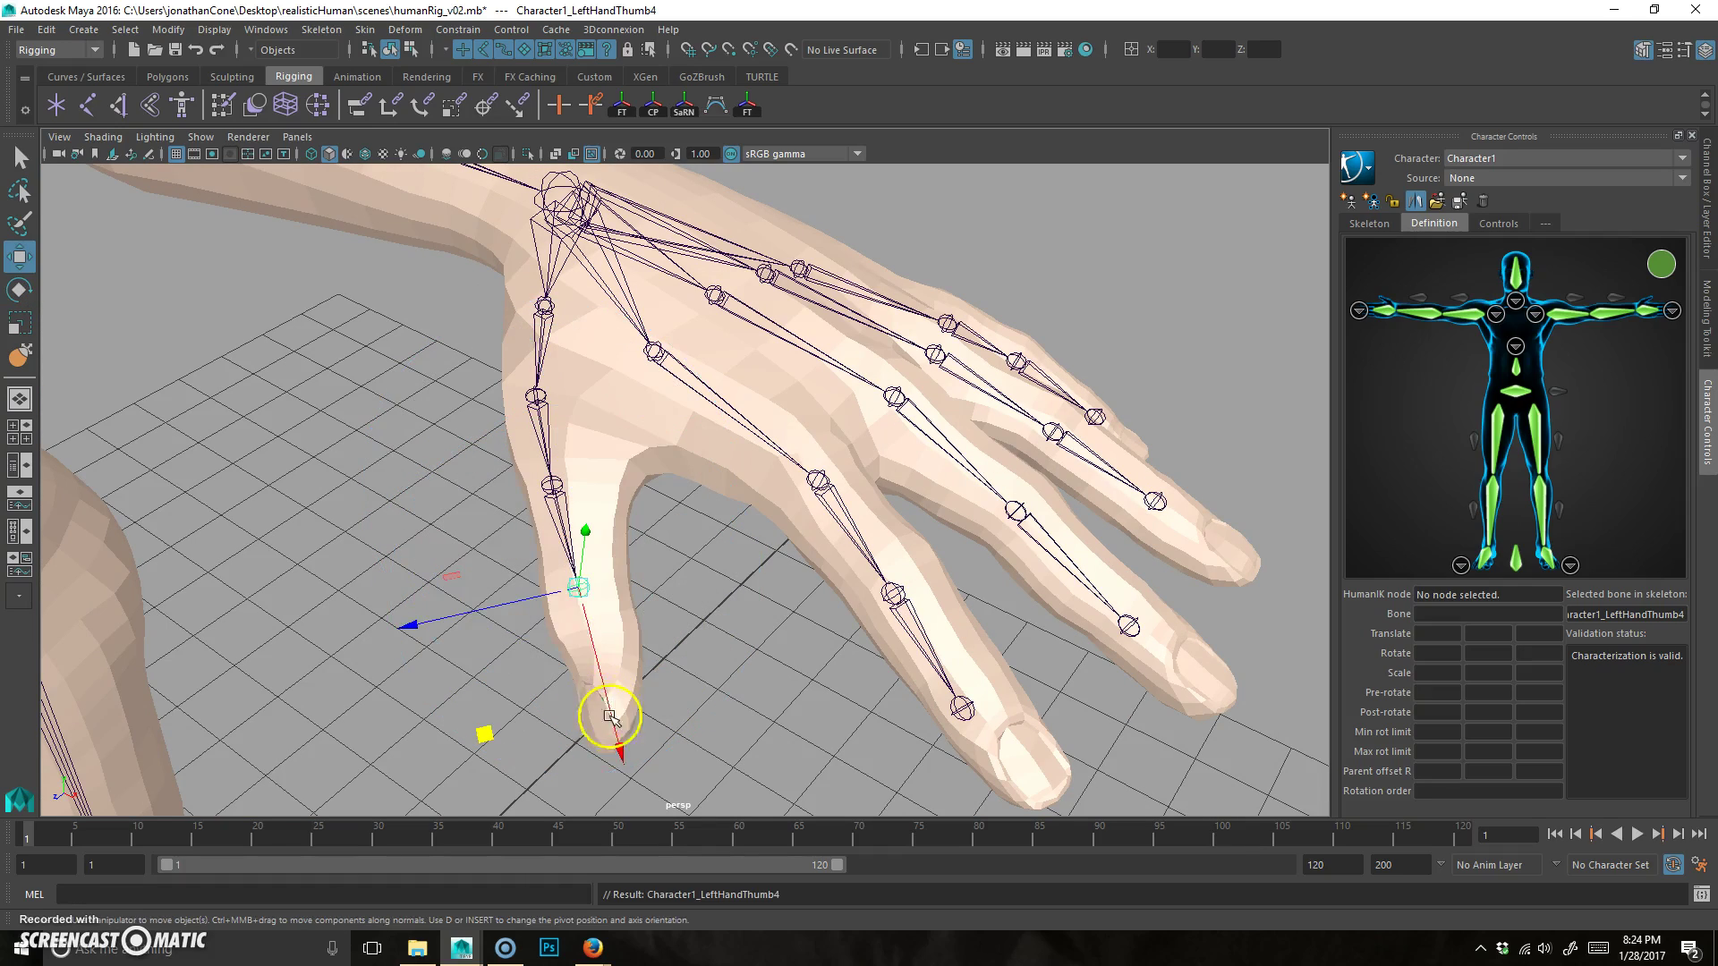
{"action": "right_click_drag", "start_coordinate": [617, 737], "coordinate": [314, 594], "text": "alt"}
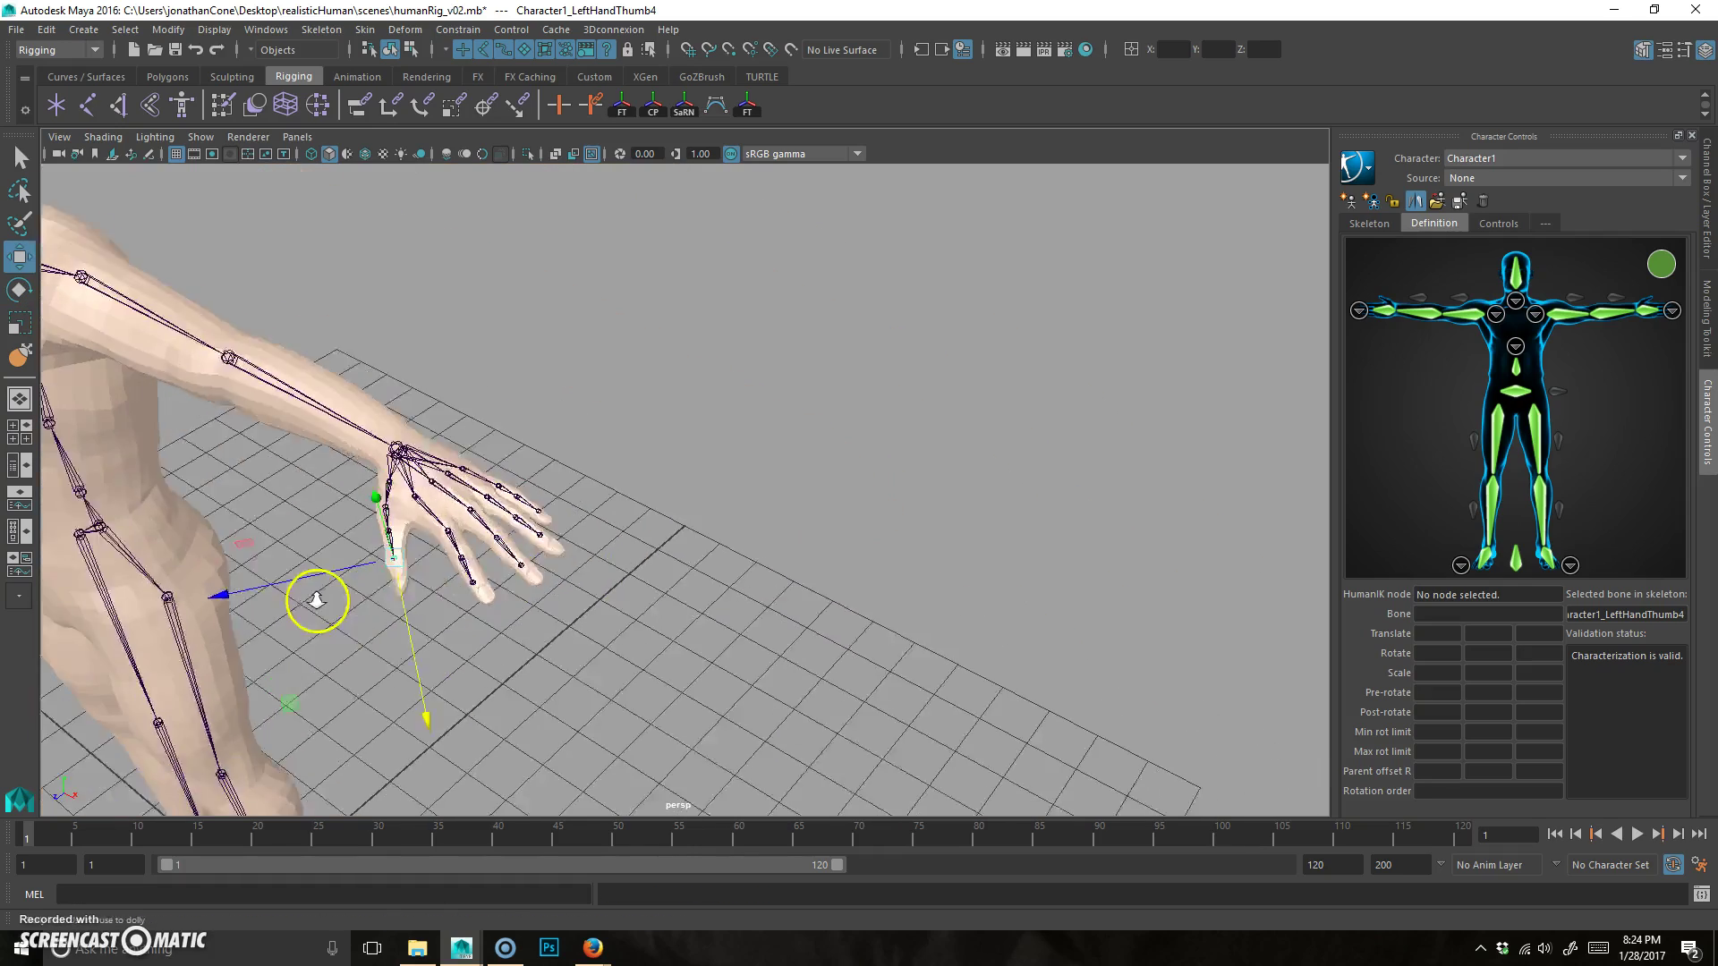
Select the skeleton from its hips joint and mirror the HumanIK skeleton from left to right.
{"action": "middle_click_drag", "start_coordinate": [314, 594], "coordinate": [657, 567], "text": "alt"}
{"action": "left_click_drag", "start_coordinate": [658, 567], "coordinate": [764, 513], "text": "alt"}
{"action": "left_click", "coordinate": [763, 512]}
{"action": "left_click", "coordinate": [646, 513]}
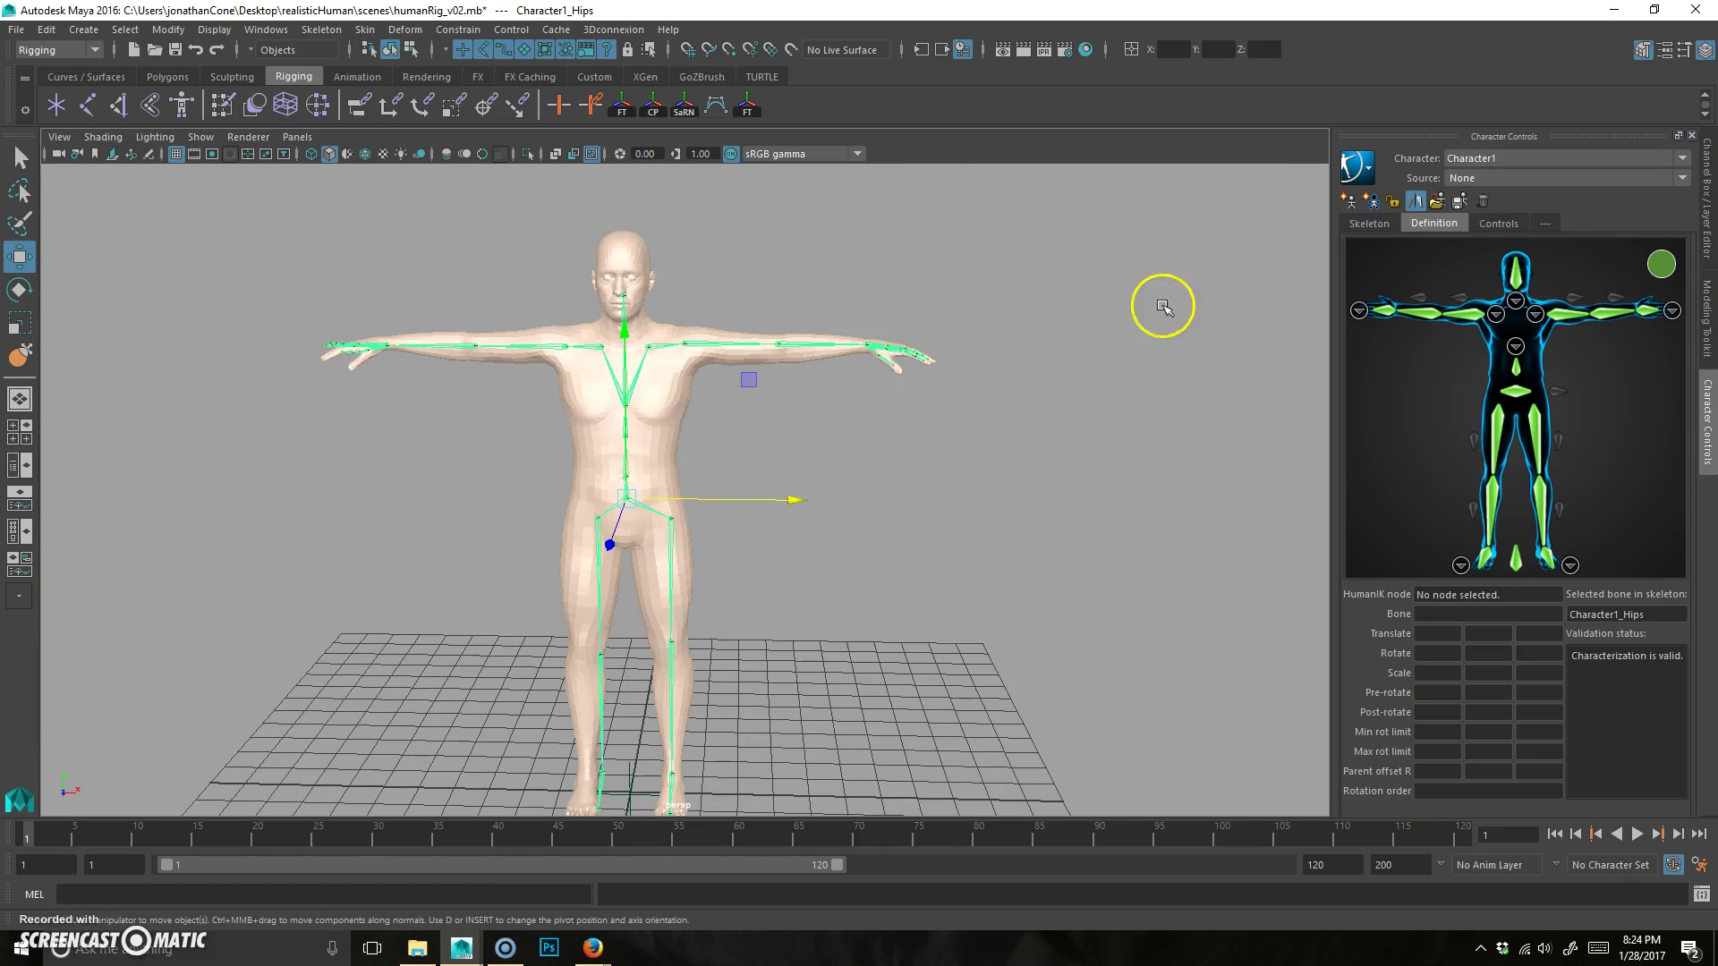
{"action": "left_click", "coordinate": [1369, 169]}
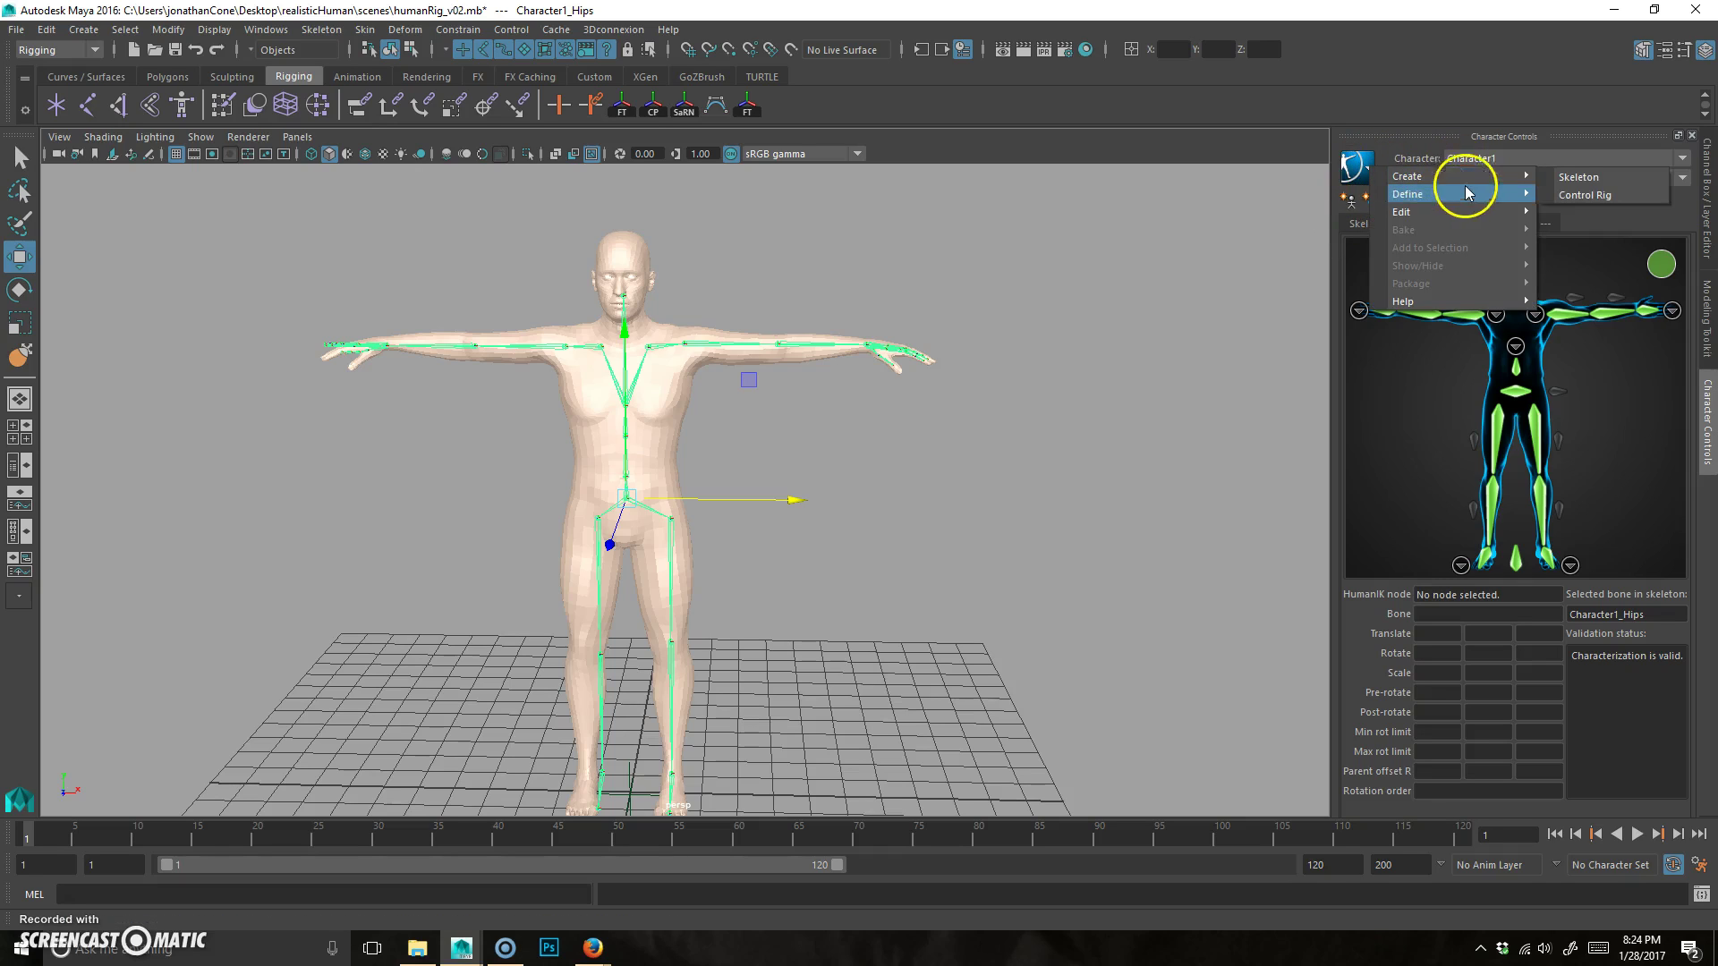
{"action": "mouse_move", "coordinate": [1468, 212]}
{"action": "mouse_move", "coordinate": [1587, 215]}
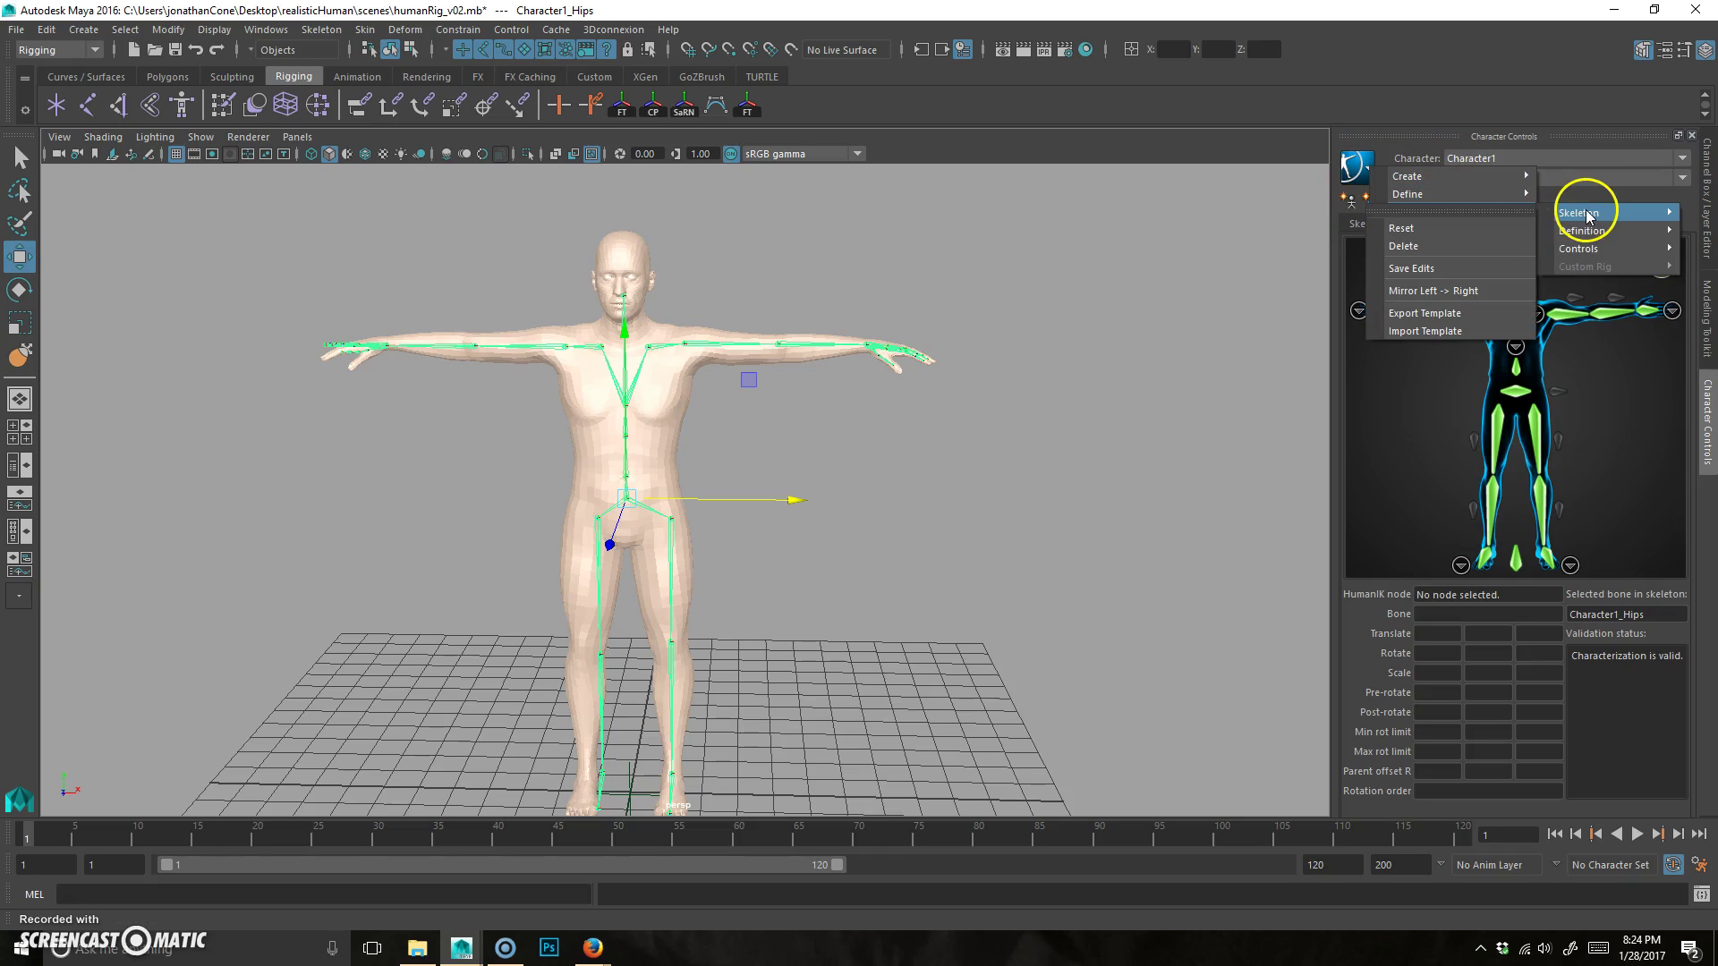
{"action": "left_click", "coordinate": [1450, 291]}
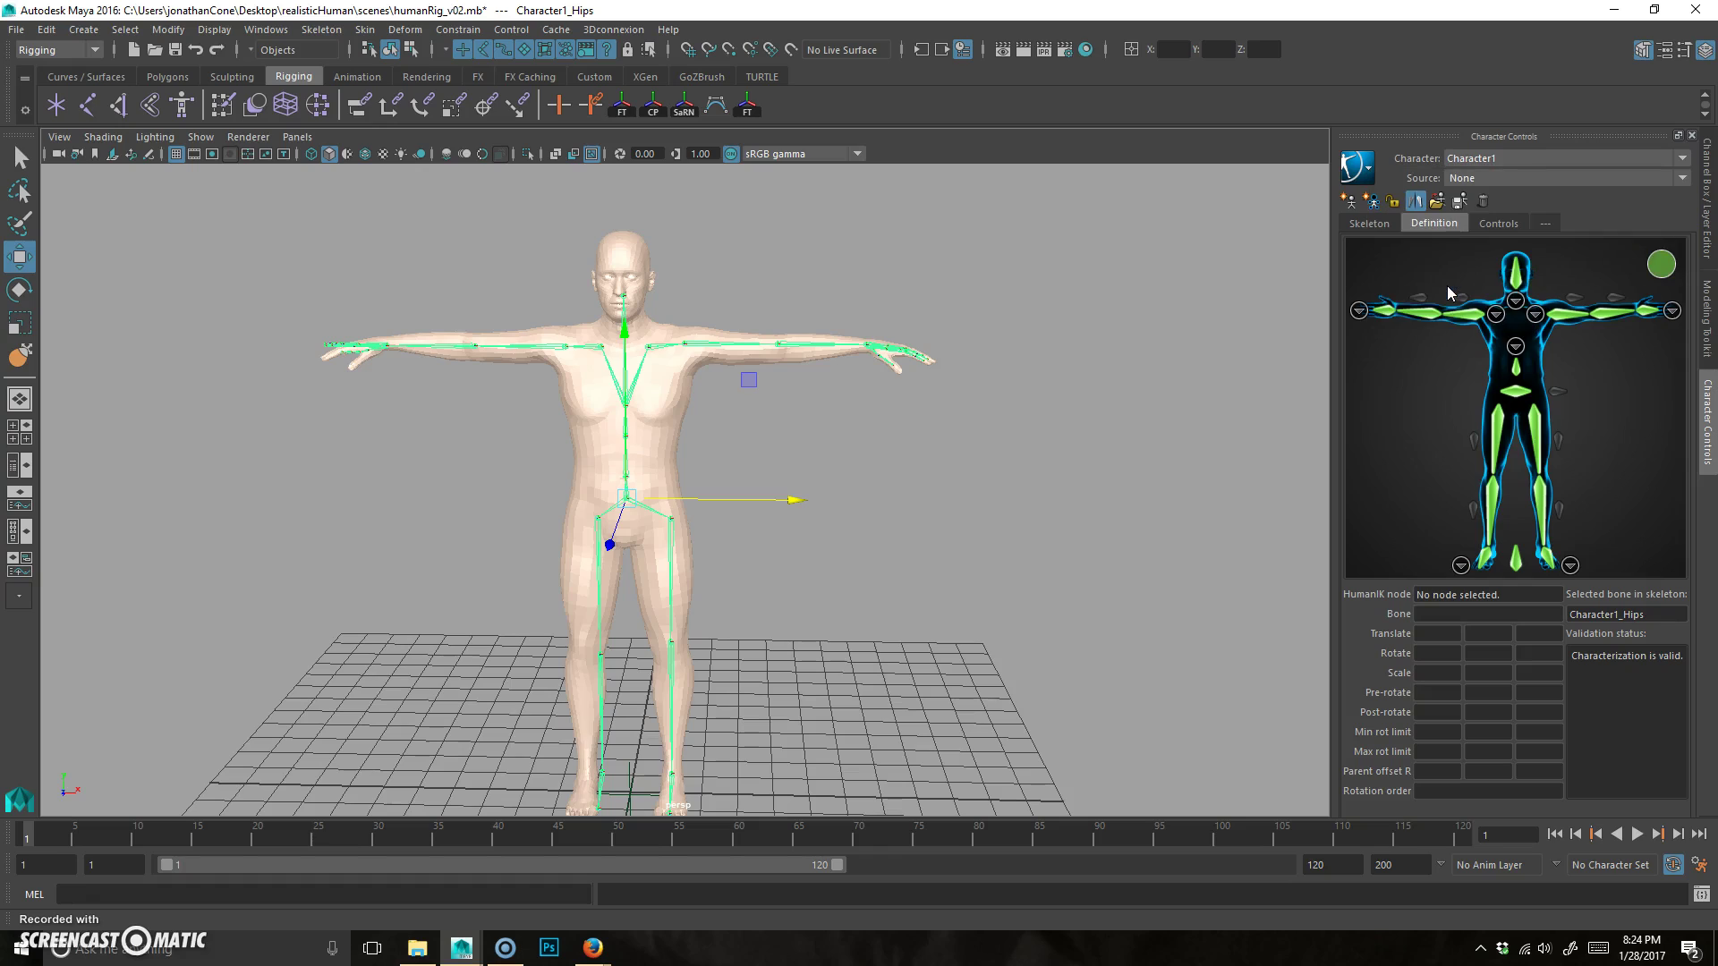
{"action": "left_click", "coordinate": [587, 493]}
{"action": "left_click_drag", "start_coordinate": [527, 554], "coordinate": [518, 702], "text": "alt"}
{"action": "scroll", "coordinate": [742, 488], "scroll_direction": "up", "scroll_amount": 3}
{"action": "scroll", "coordinate": [742, 487], "scroll_direction": "down", "scroll_amount": 3}
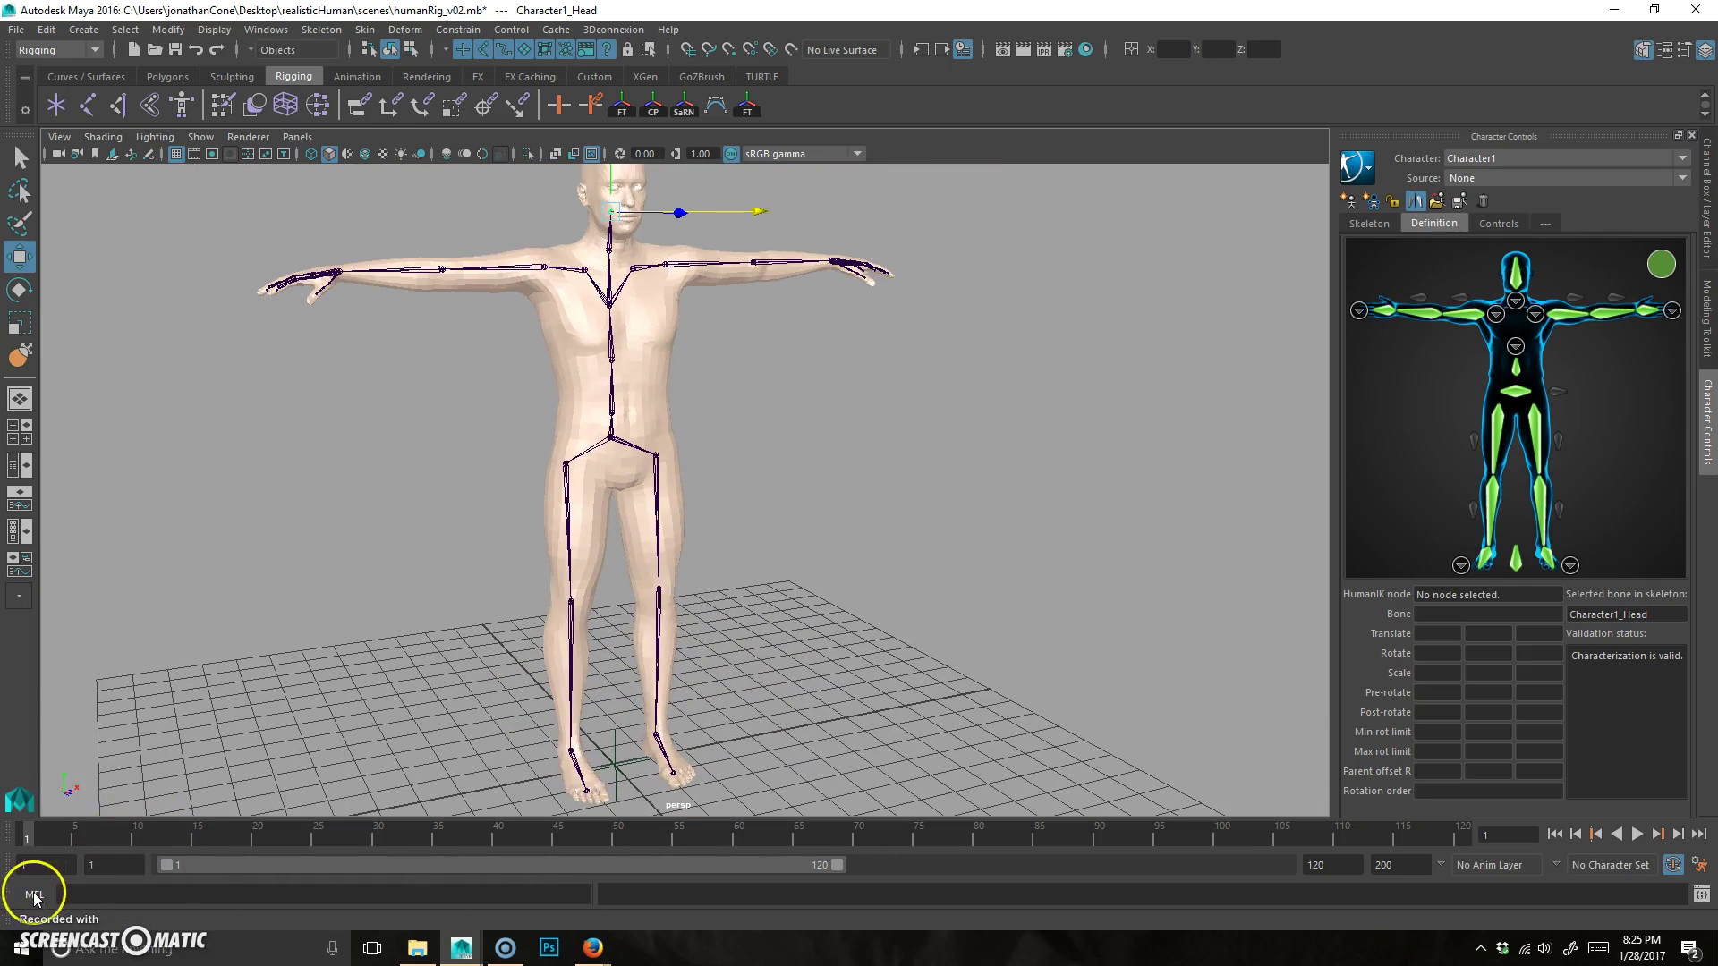